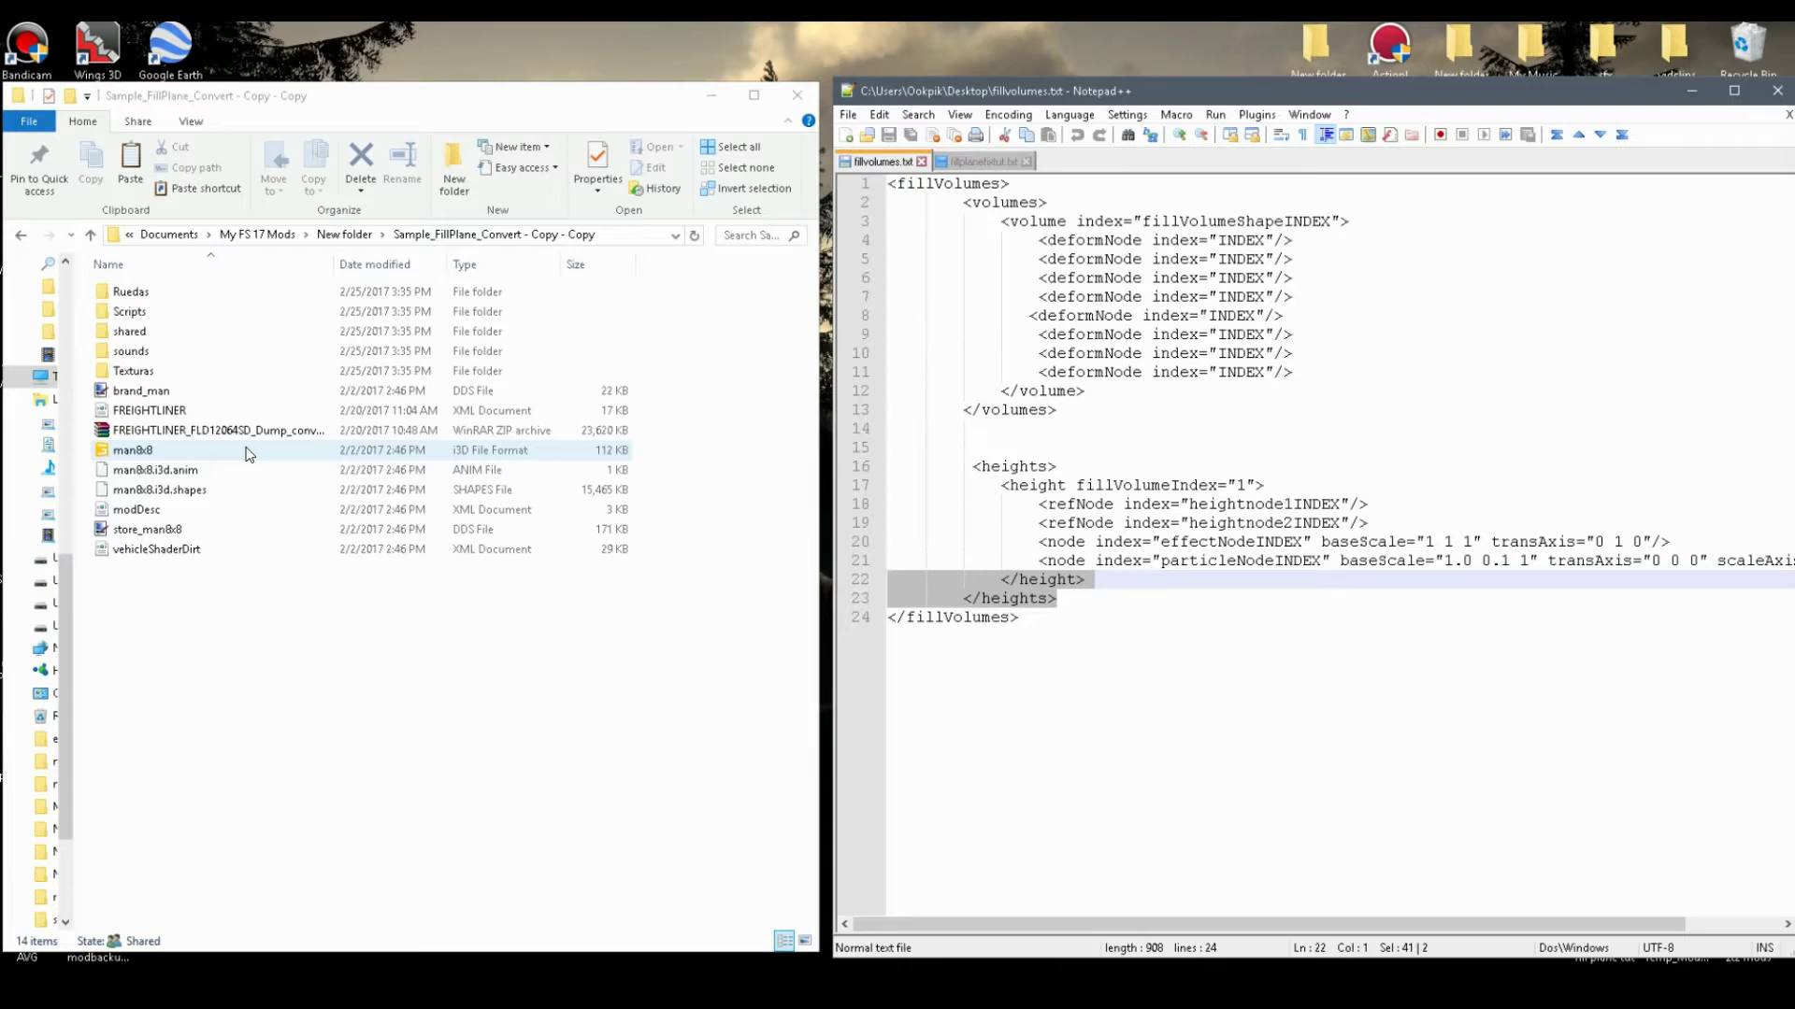
Step: Open FREIGHTLINER.xml from the mod folder copy in Notepad++ via its right-click menu
left_click(182, 411)
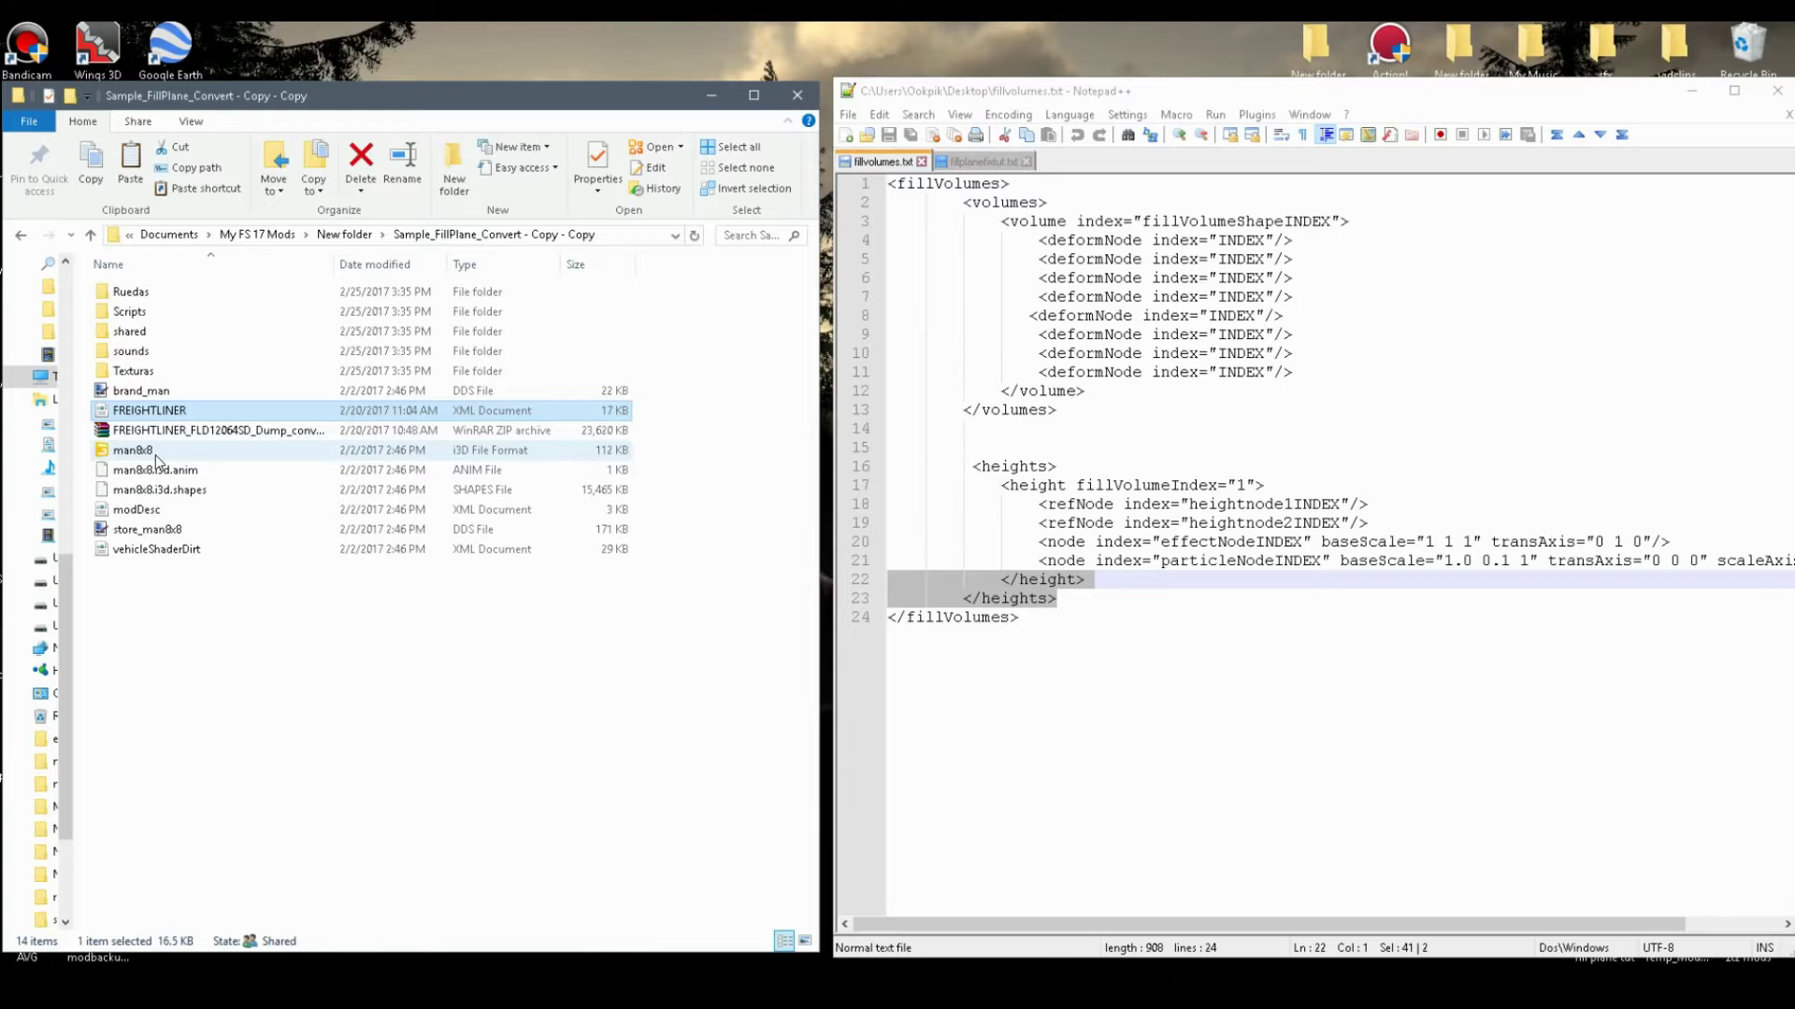
right_click(158, 418)
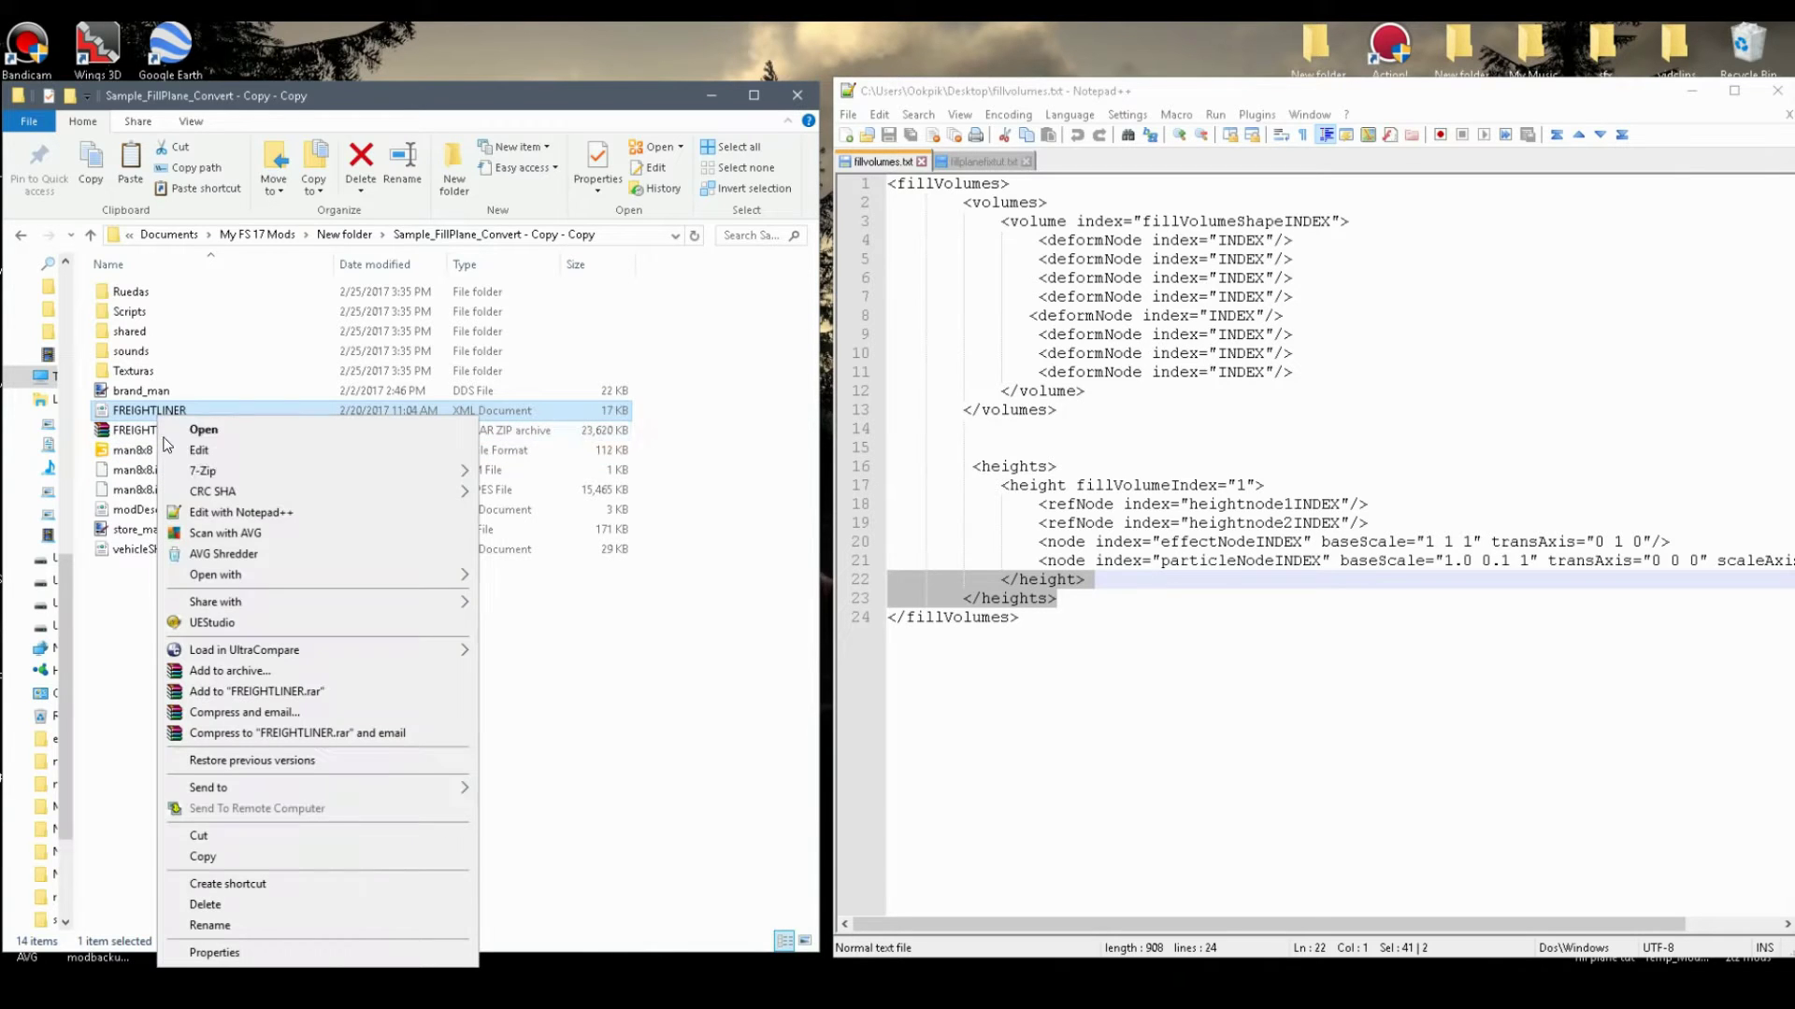
left_click(249, 514)
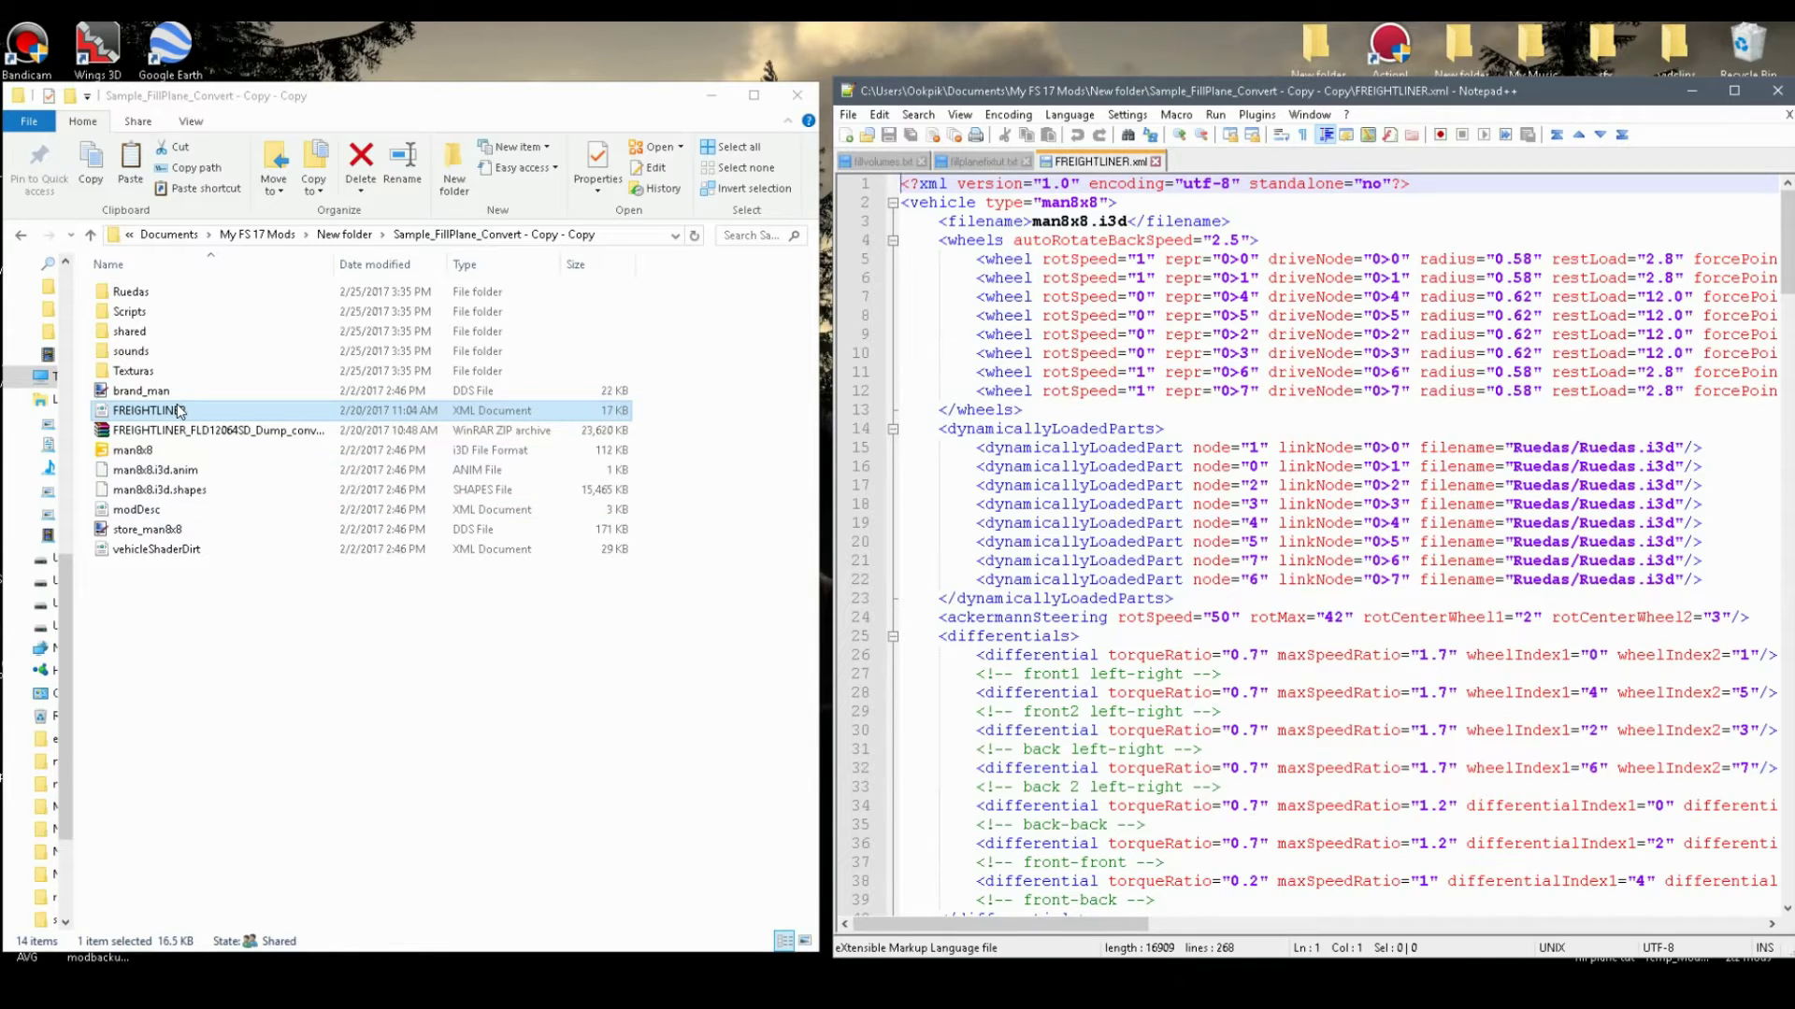
Step: Load man8x8.i3d in GIANTS Editor version 7.0.5, then minimize the editor
double_click(145, 453)
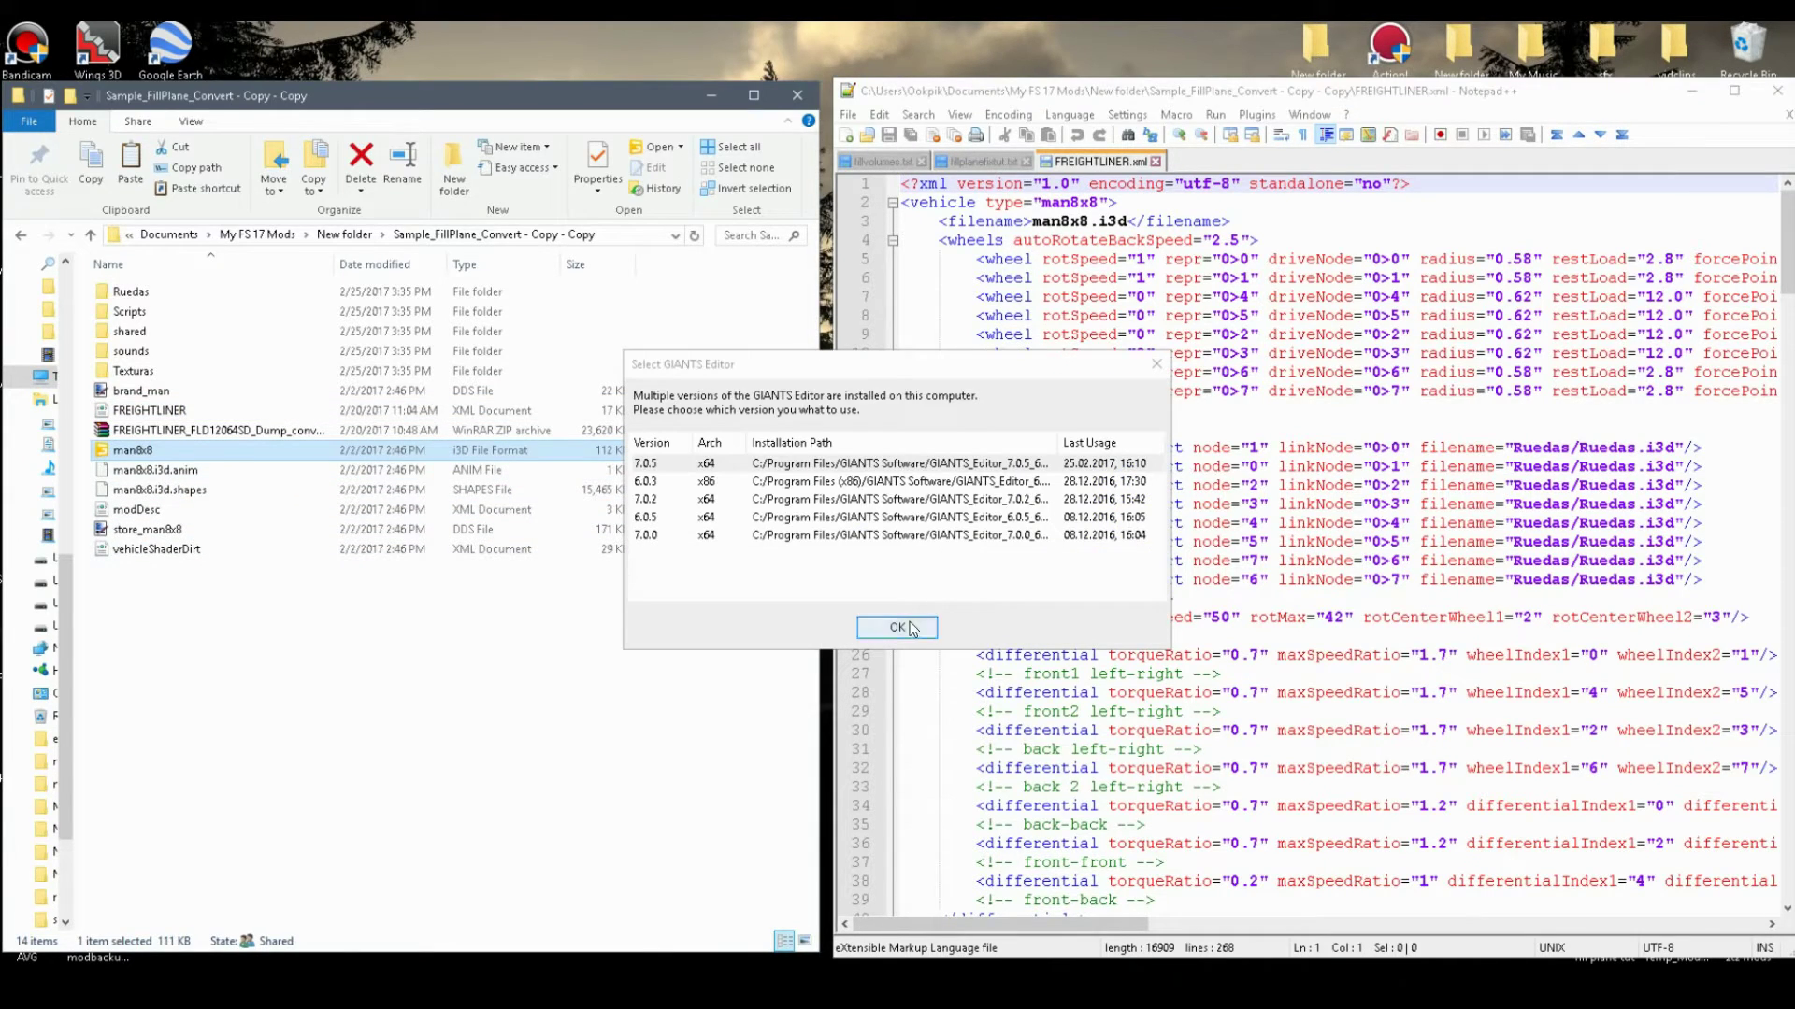
left_click(900, 629)
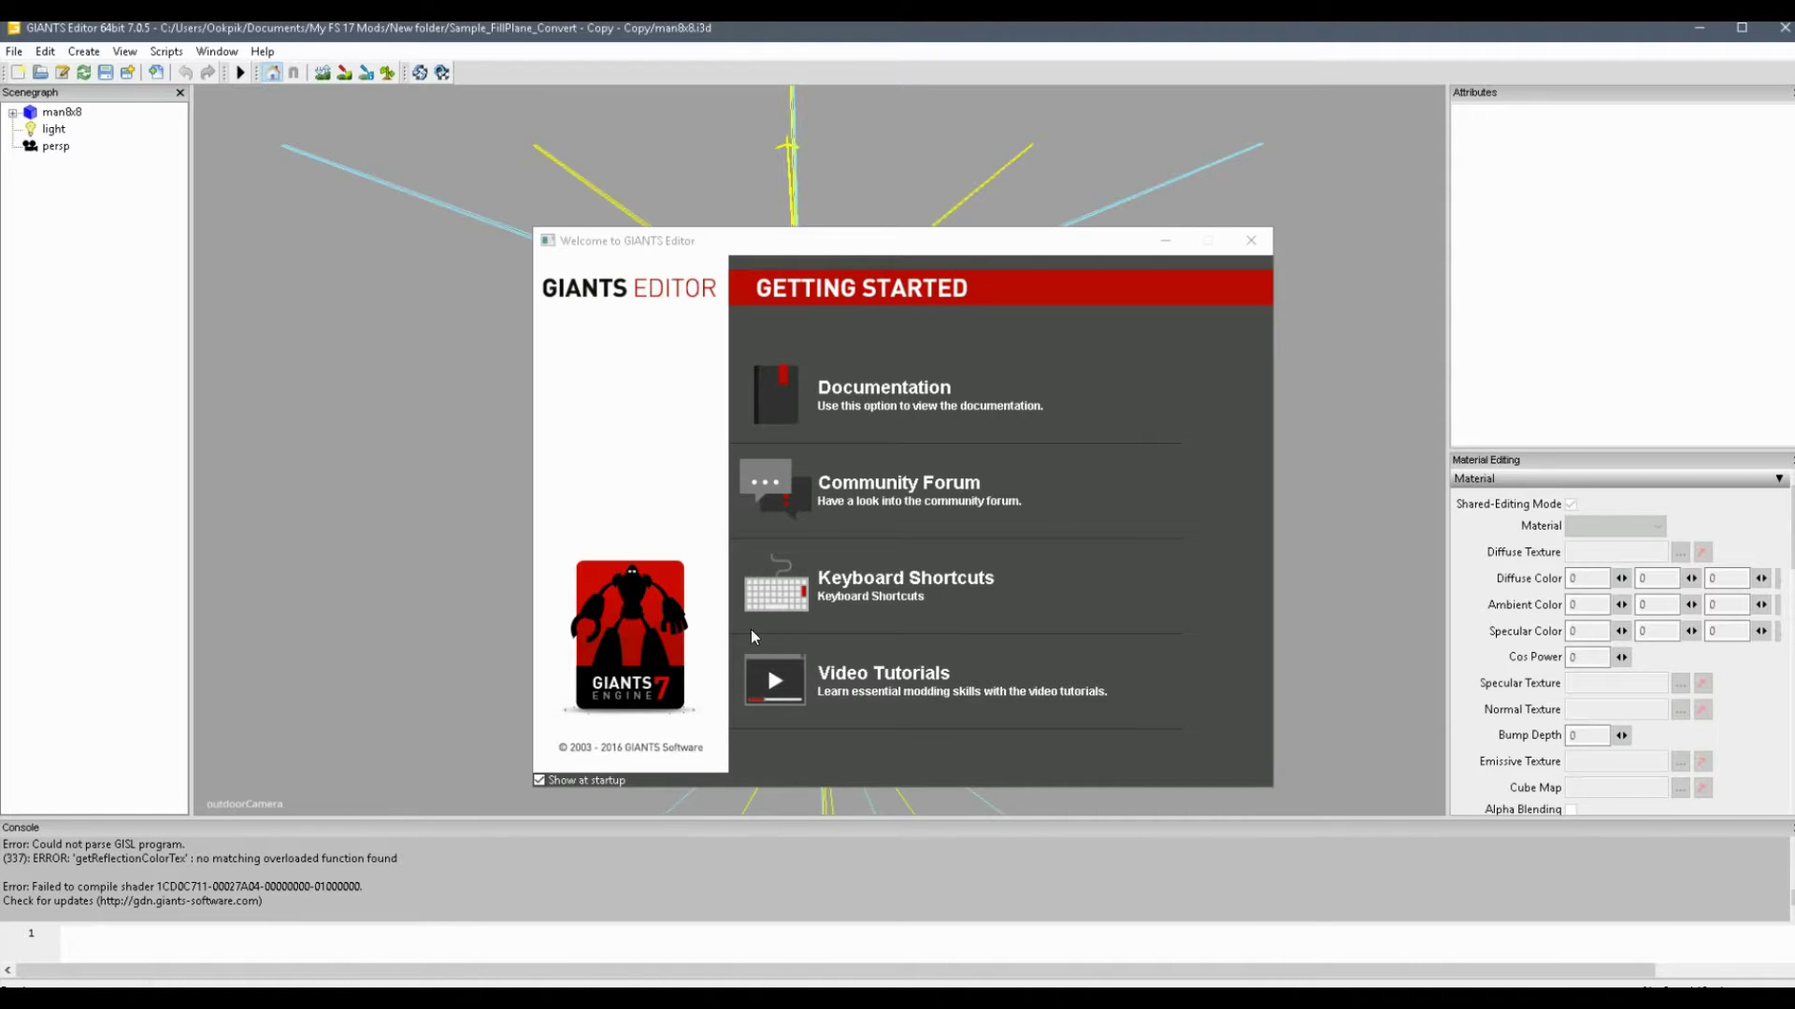
left_click(1687, 28)
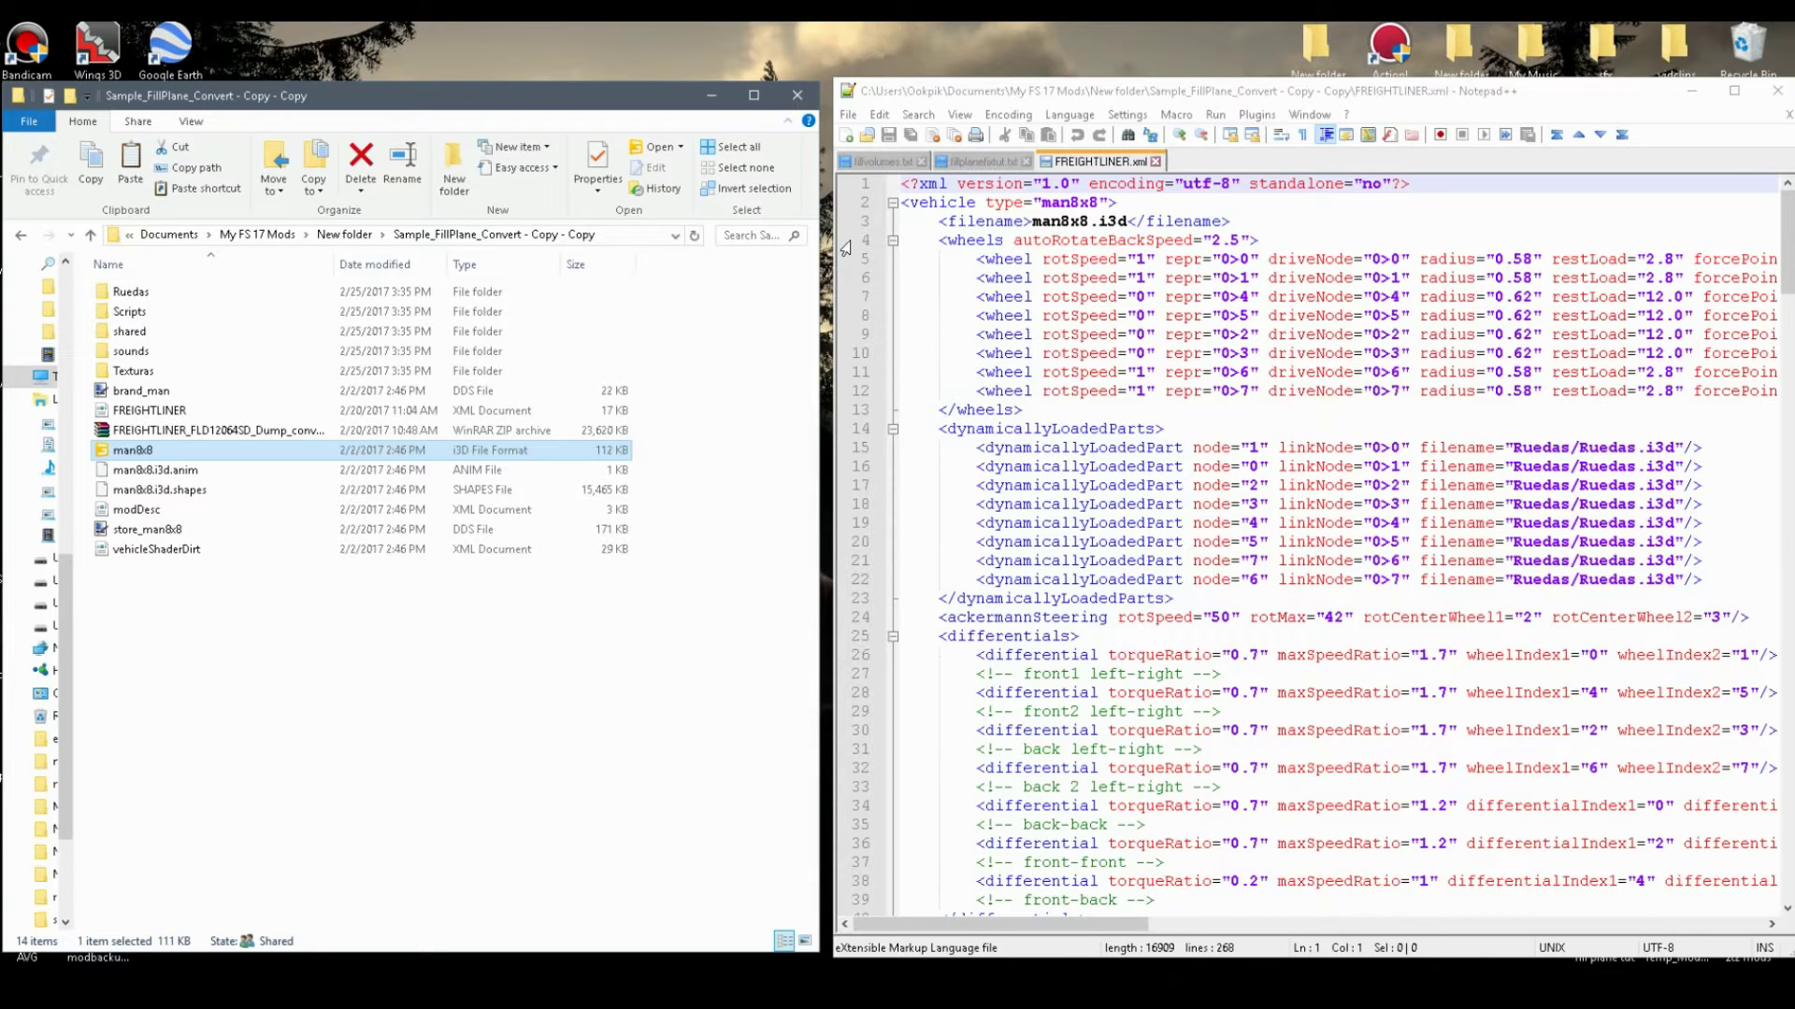
Step: Review the fillvolumes.txt template and the fillplanefixtut.txt fix instructions in Notepad++
left_click(883, 162)
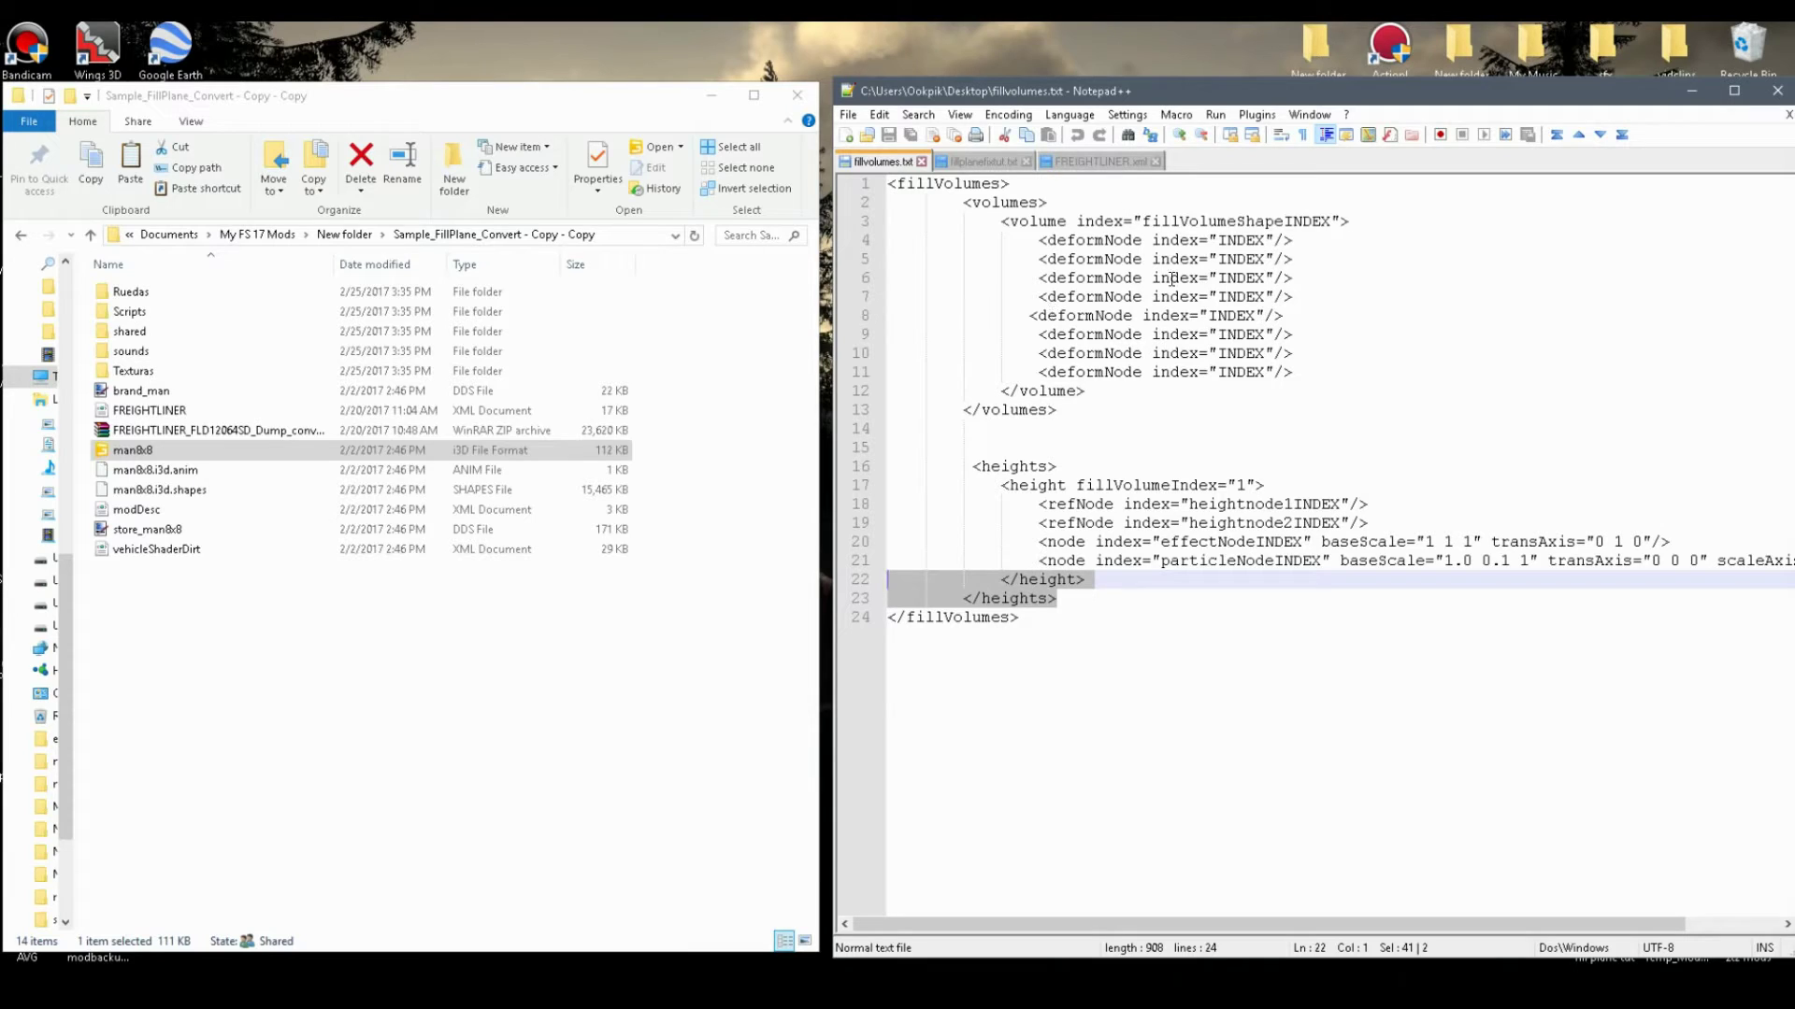
left_click(991, 162)
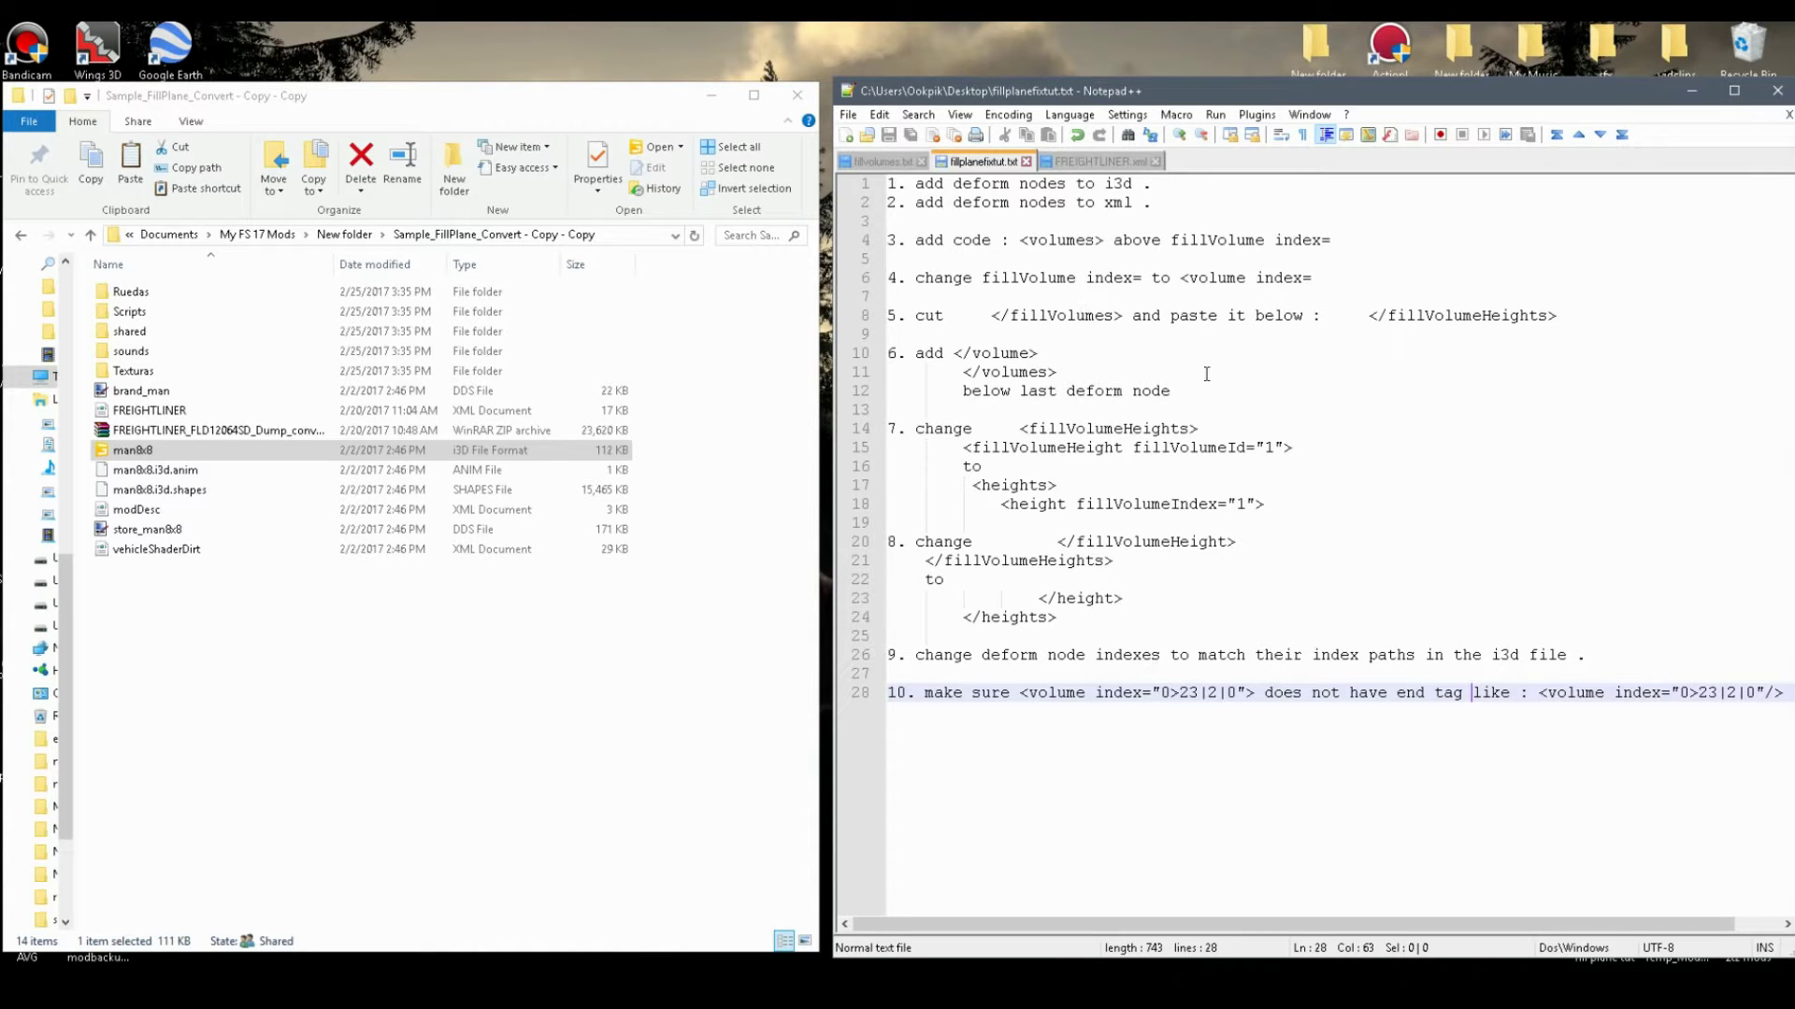
left_click(865, 153)
Step: Paste the fillplaneset folder into the mod folder and check it holds fillplanestuff.i3d
left_click(372, 641)
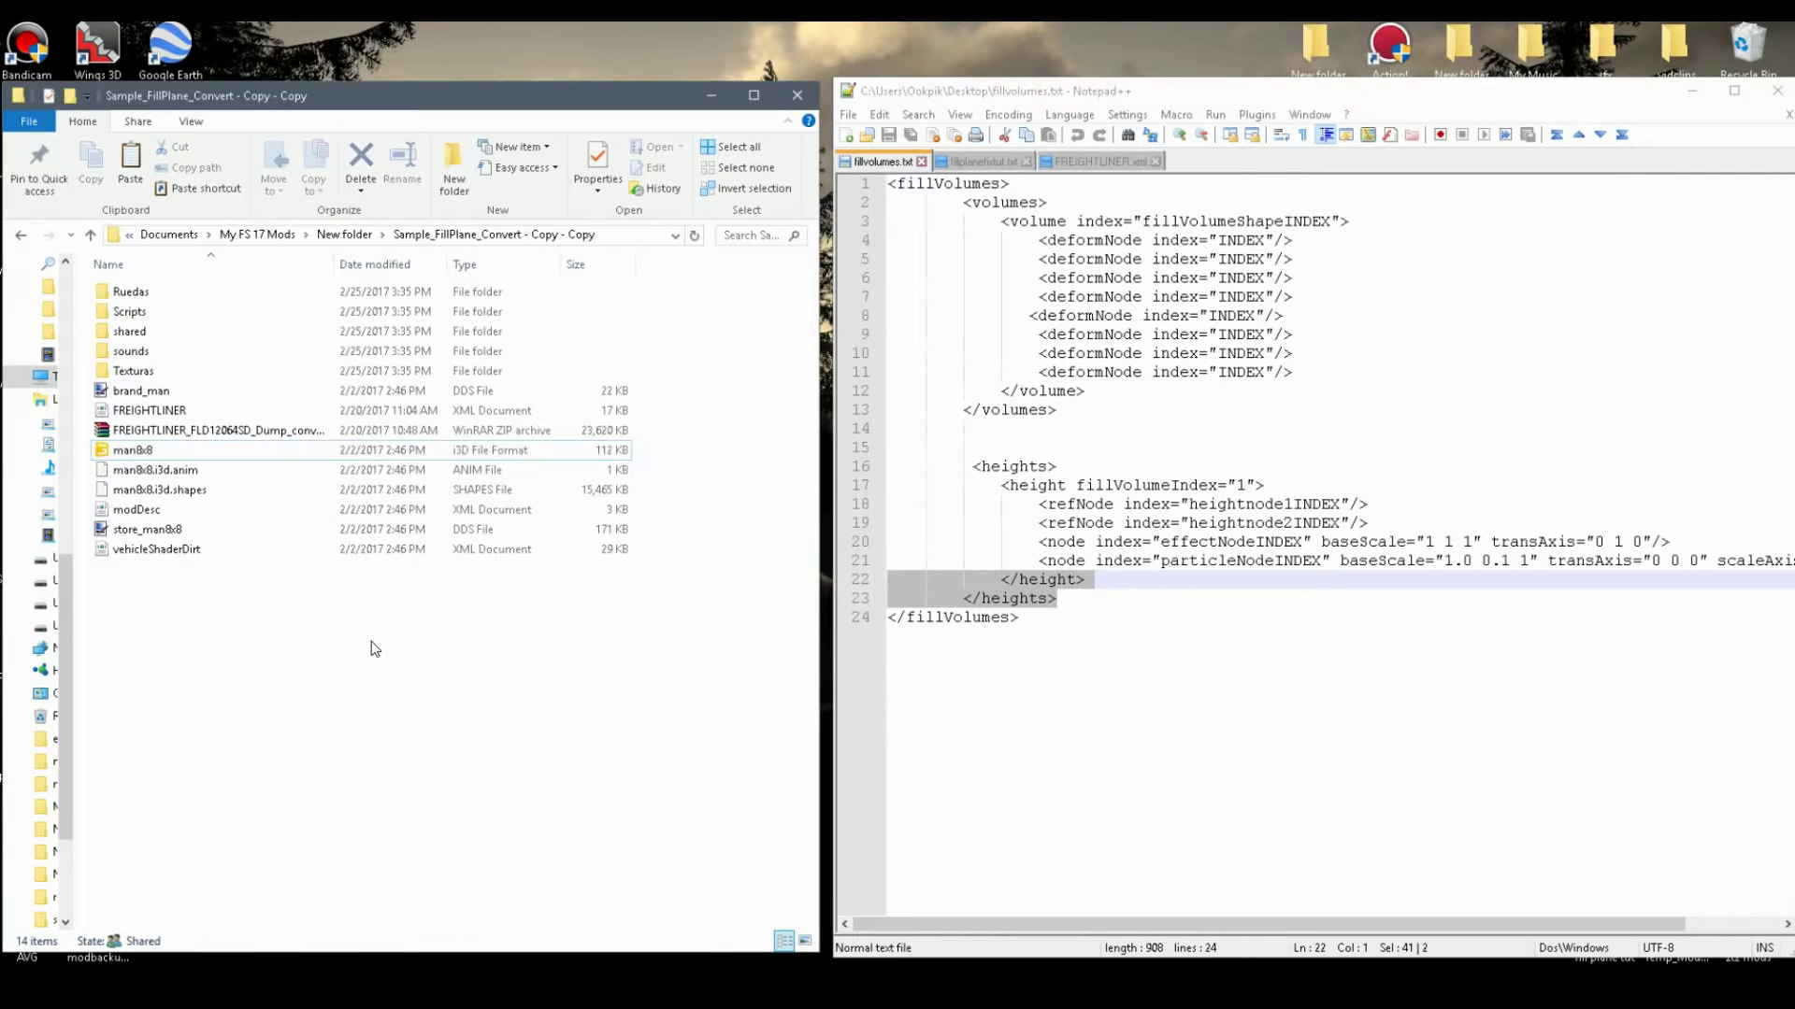
key("ctrl+v")
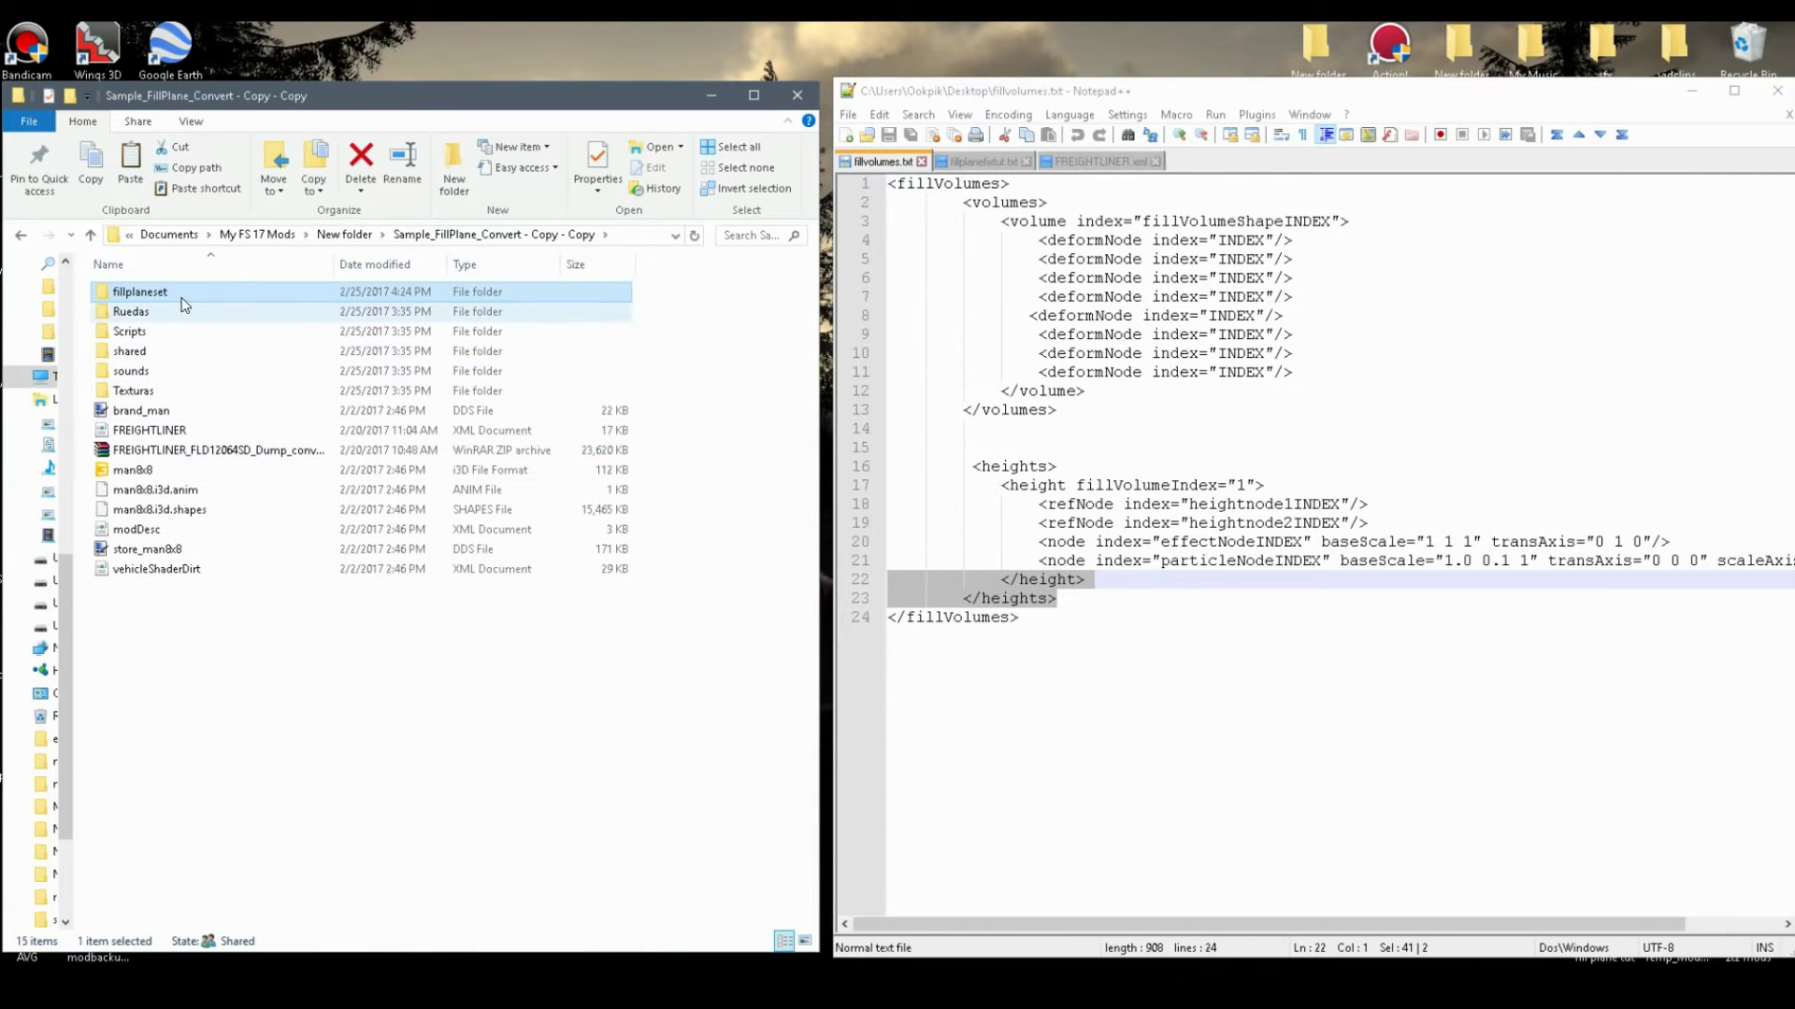
double_click(168, 297)
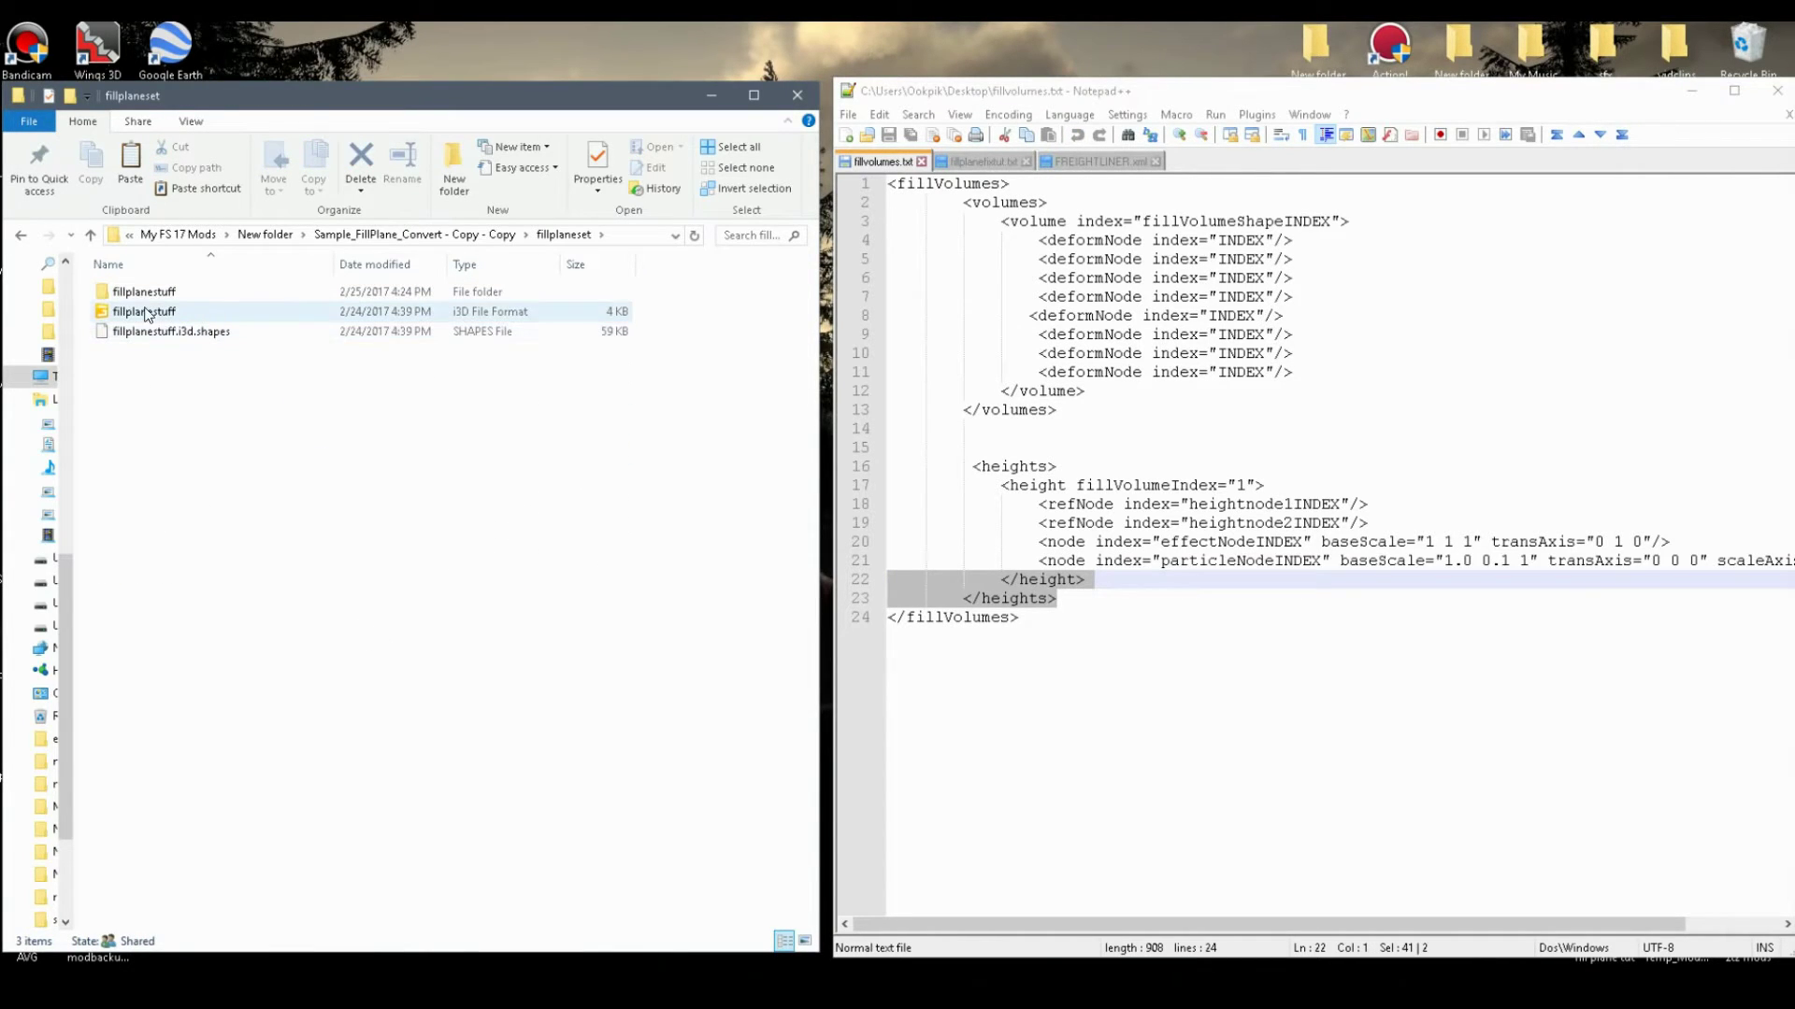
left_click(21, 237)
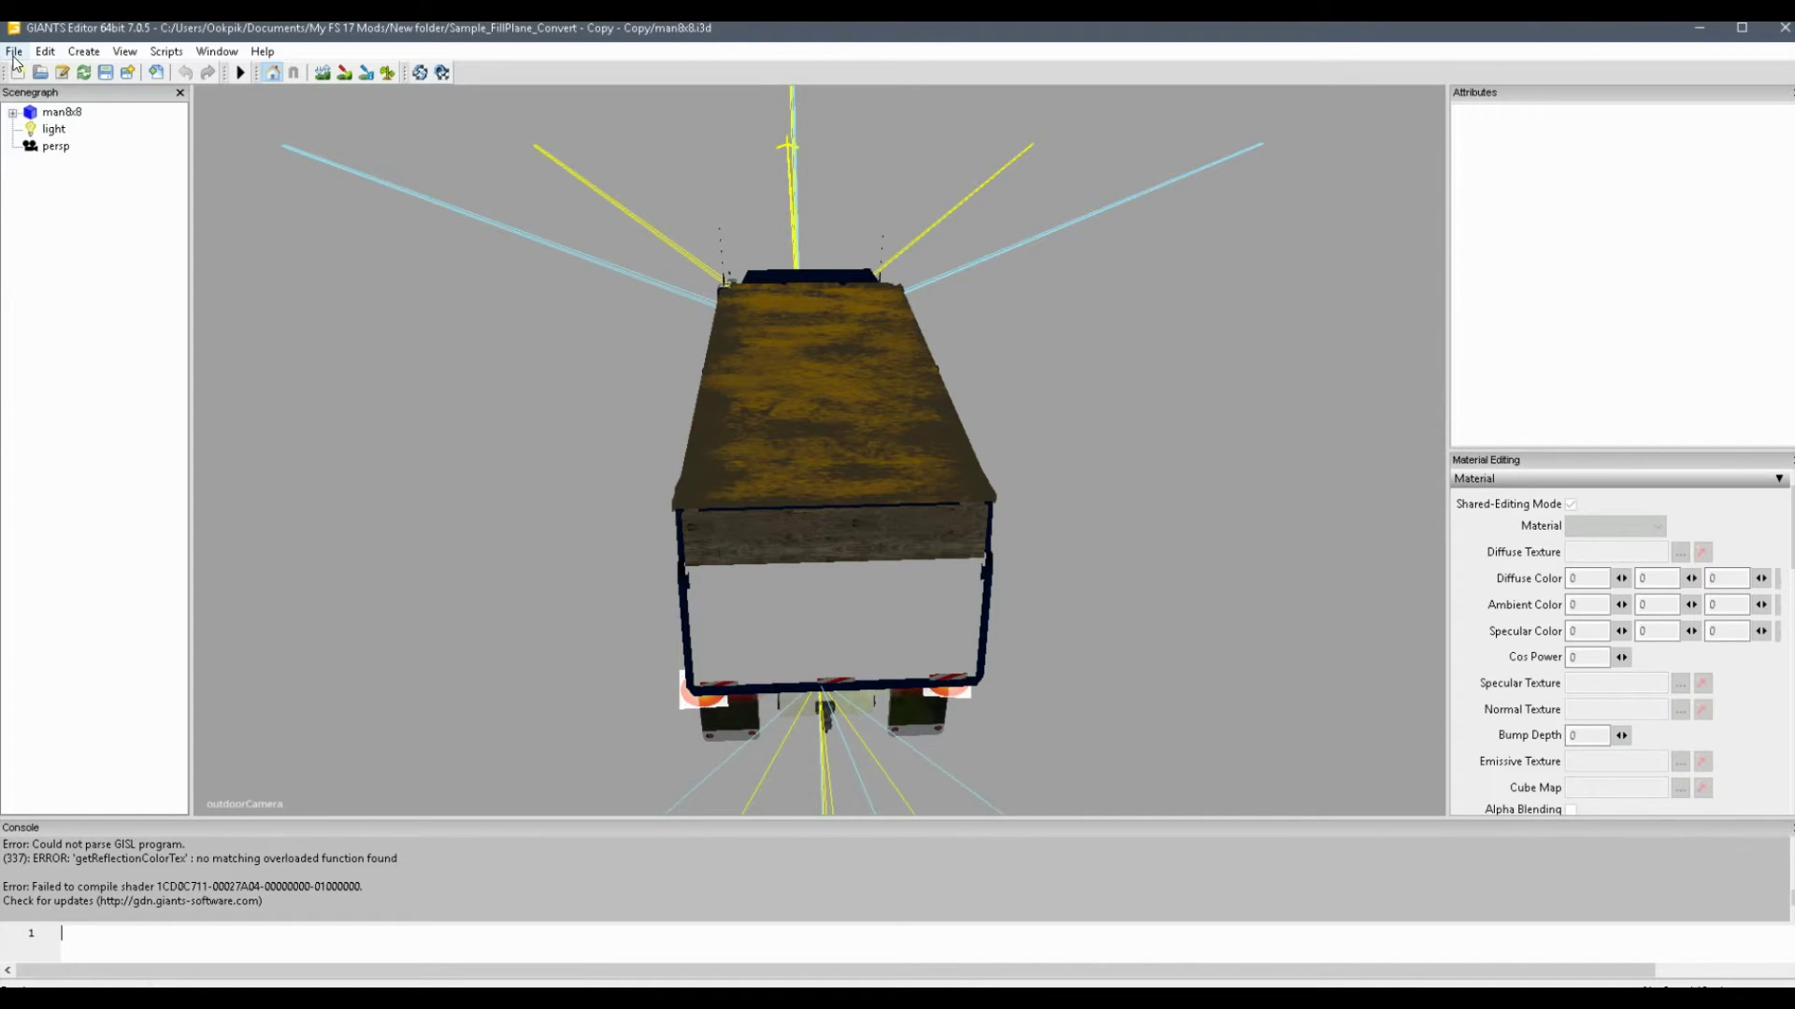
Step: Import fillplanestuff.i3d from Sample_FillPlane_Convert - Copy - Copy\fillplaneset into the man8x8 scene
left_click(14, 53)
left_click(108, 247)
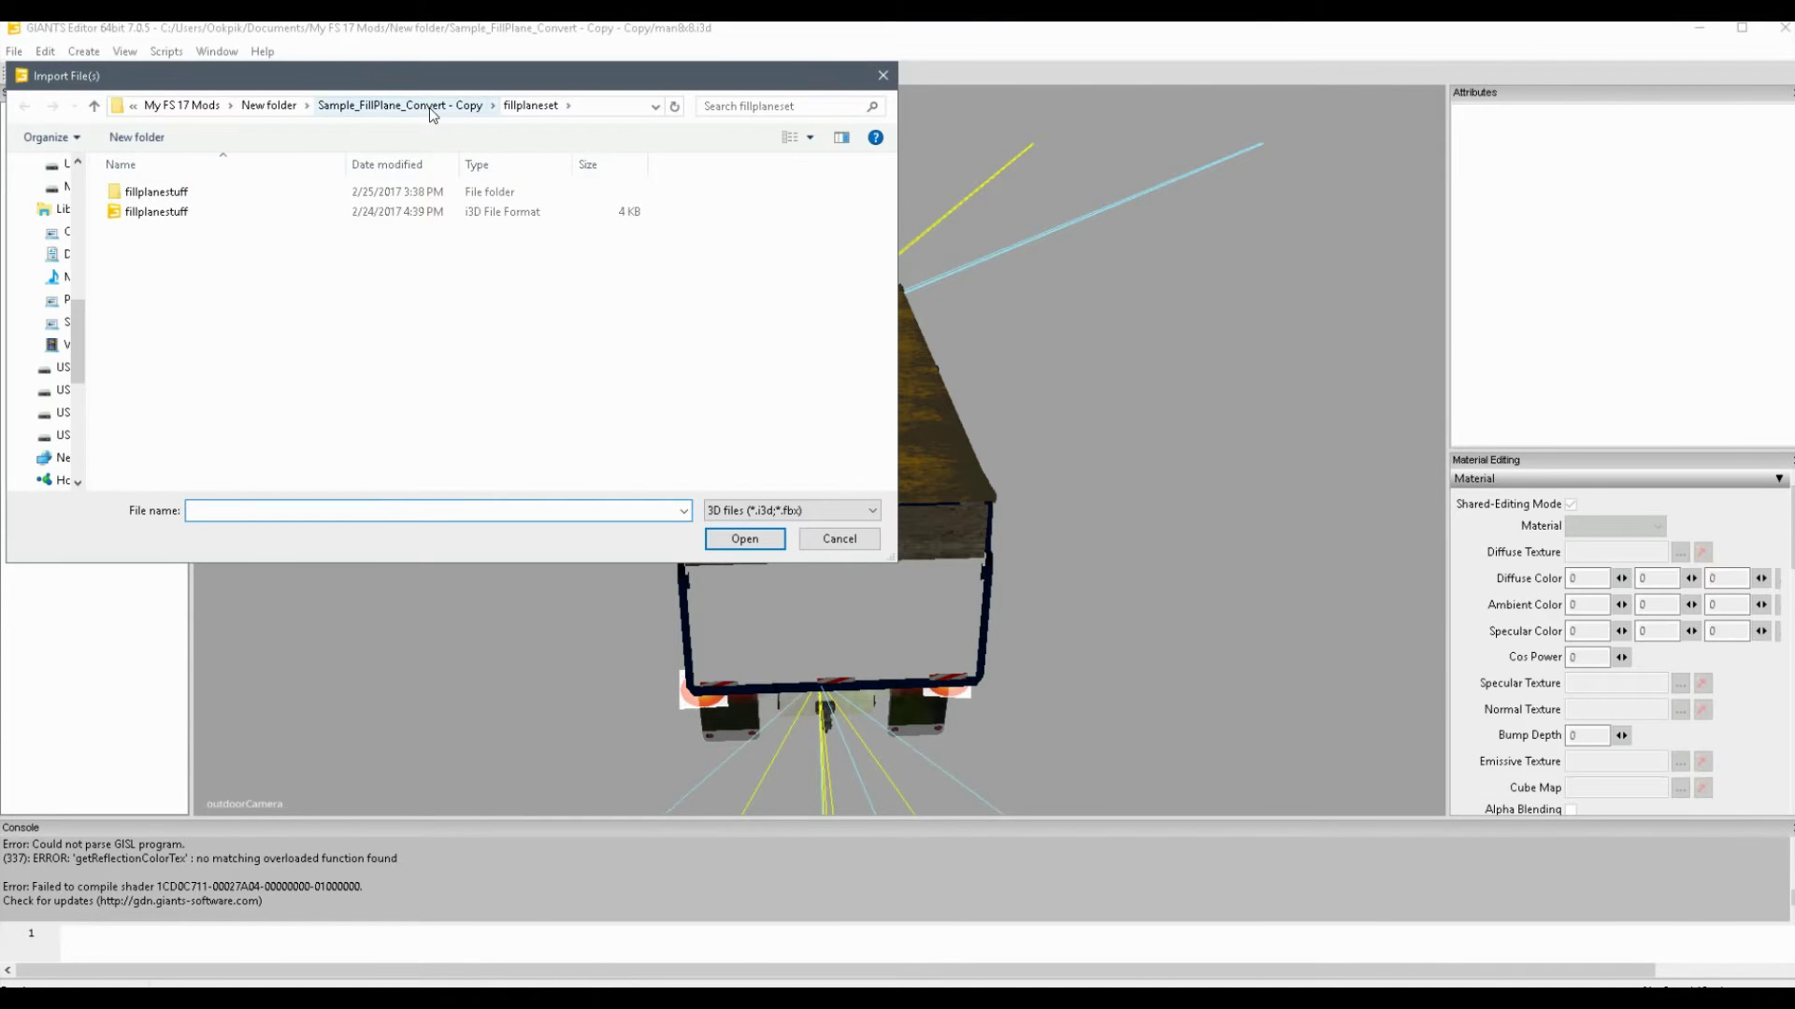
left_click(429, 109)
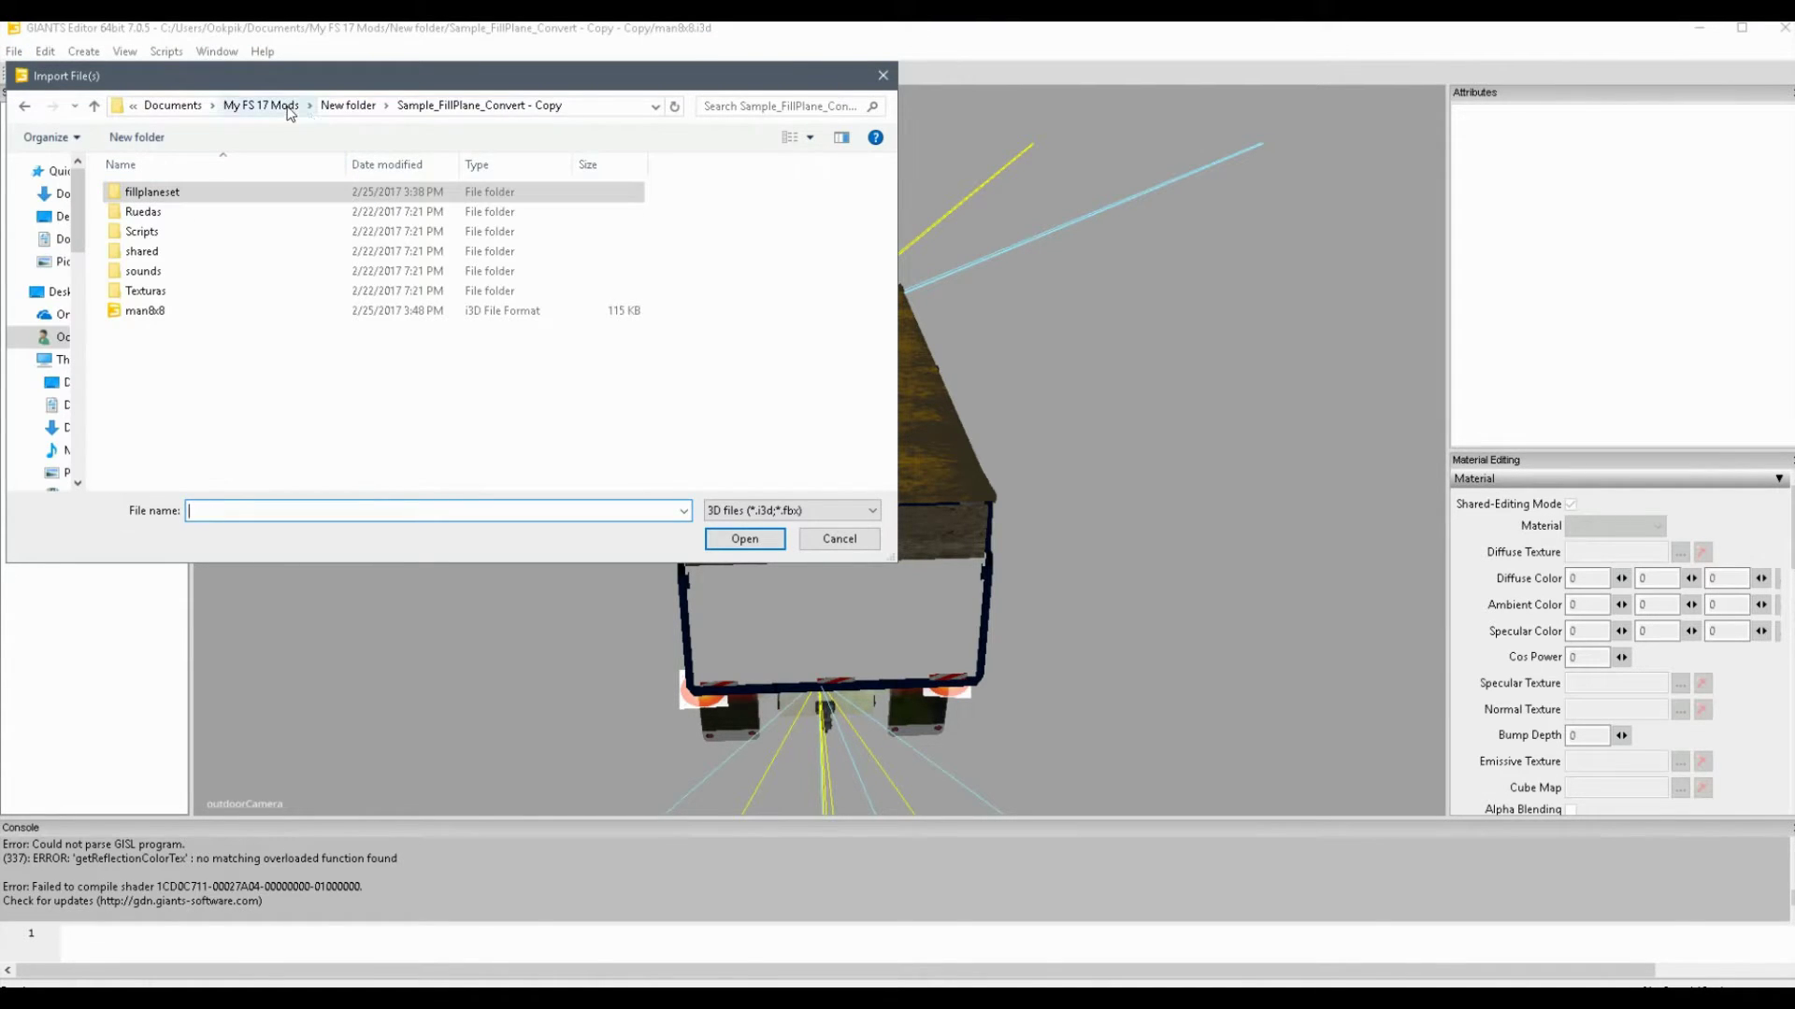
left_click(352, 109)
double_click(187, 348)
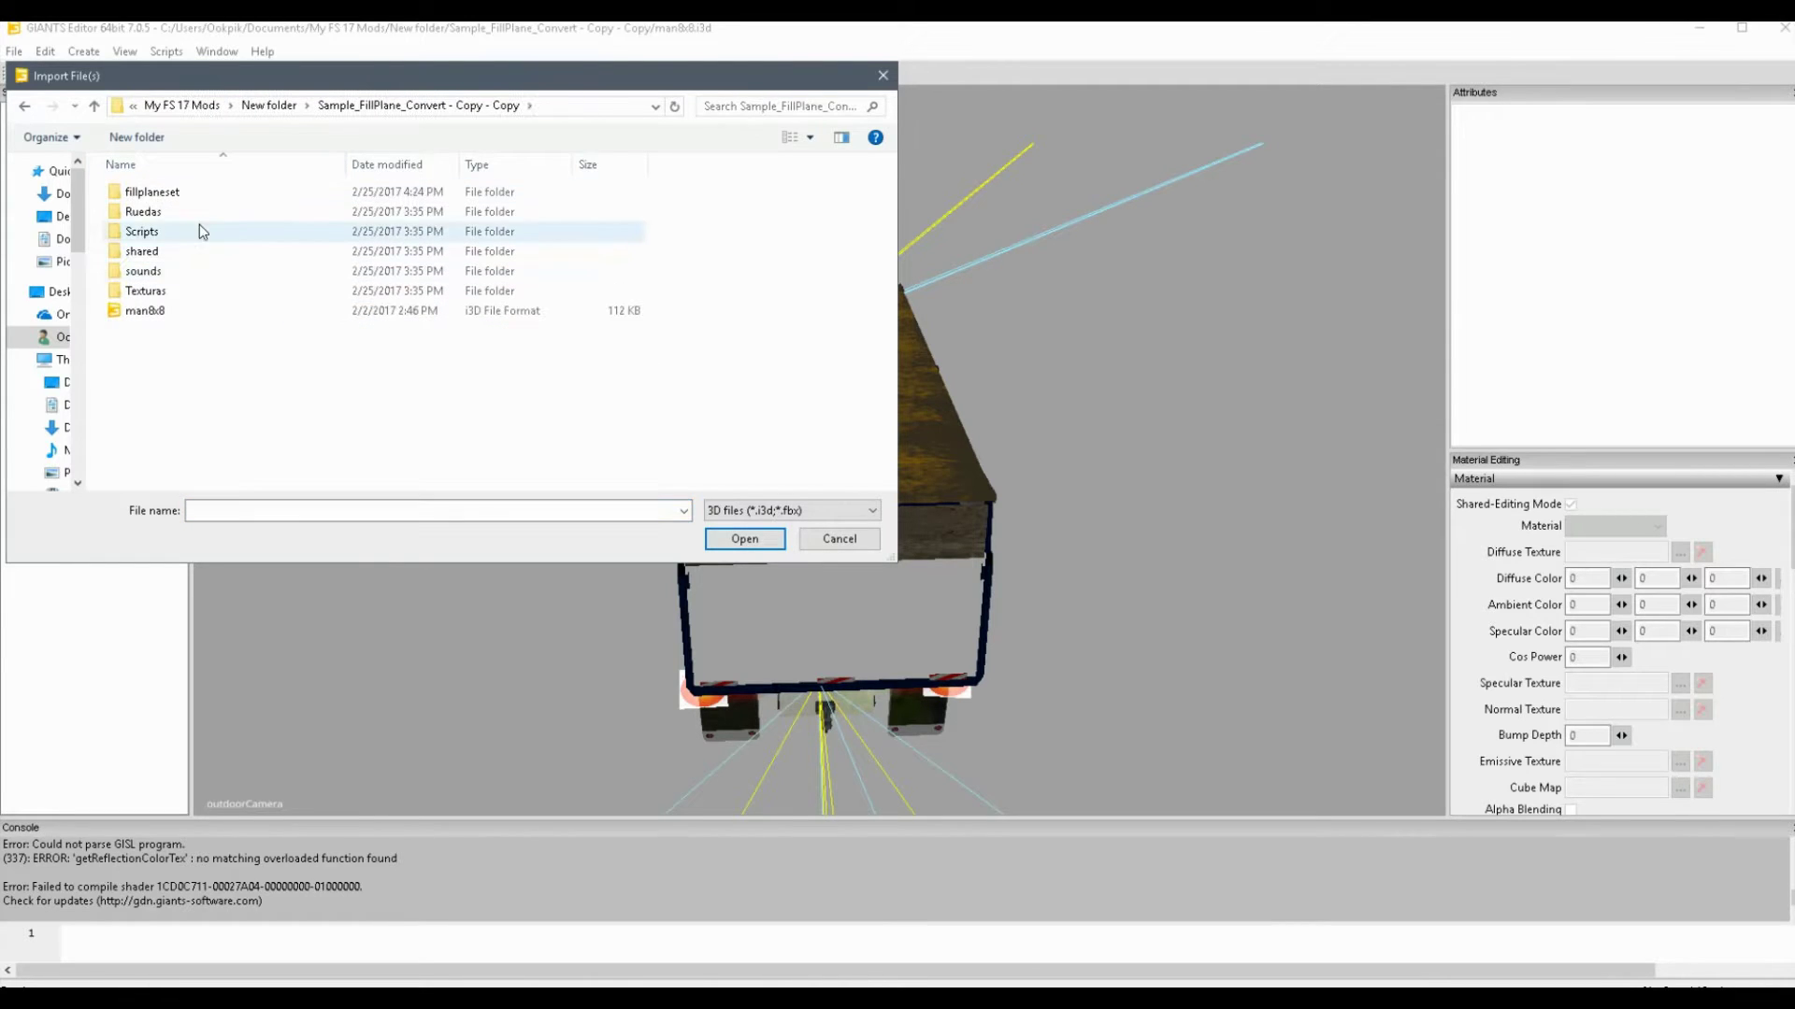
double_click(190, 196)
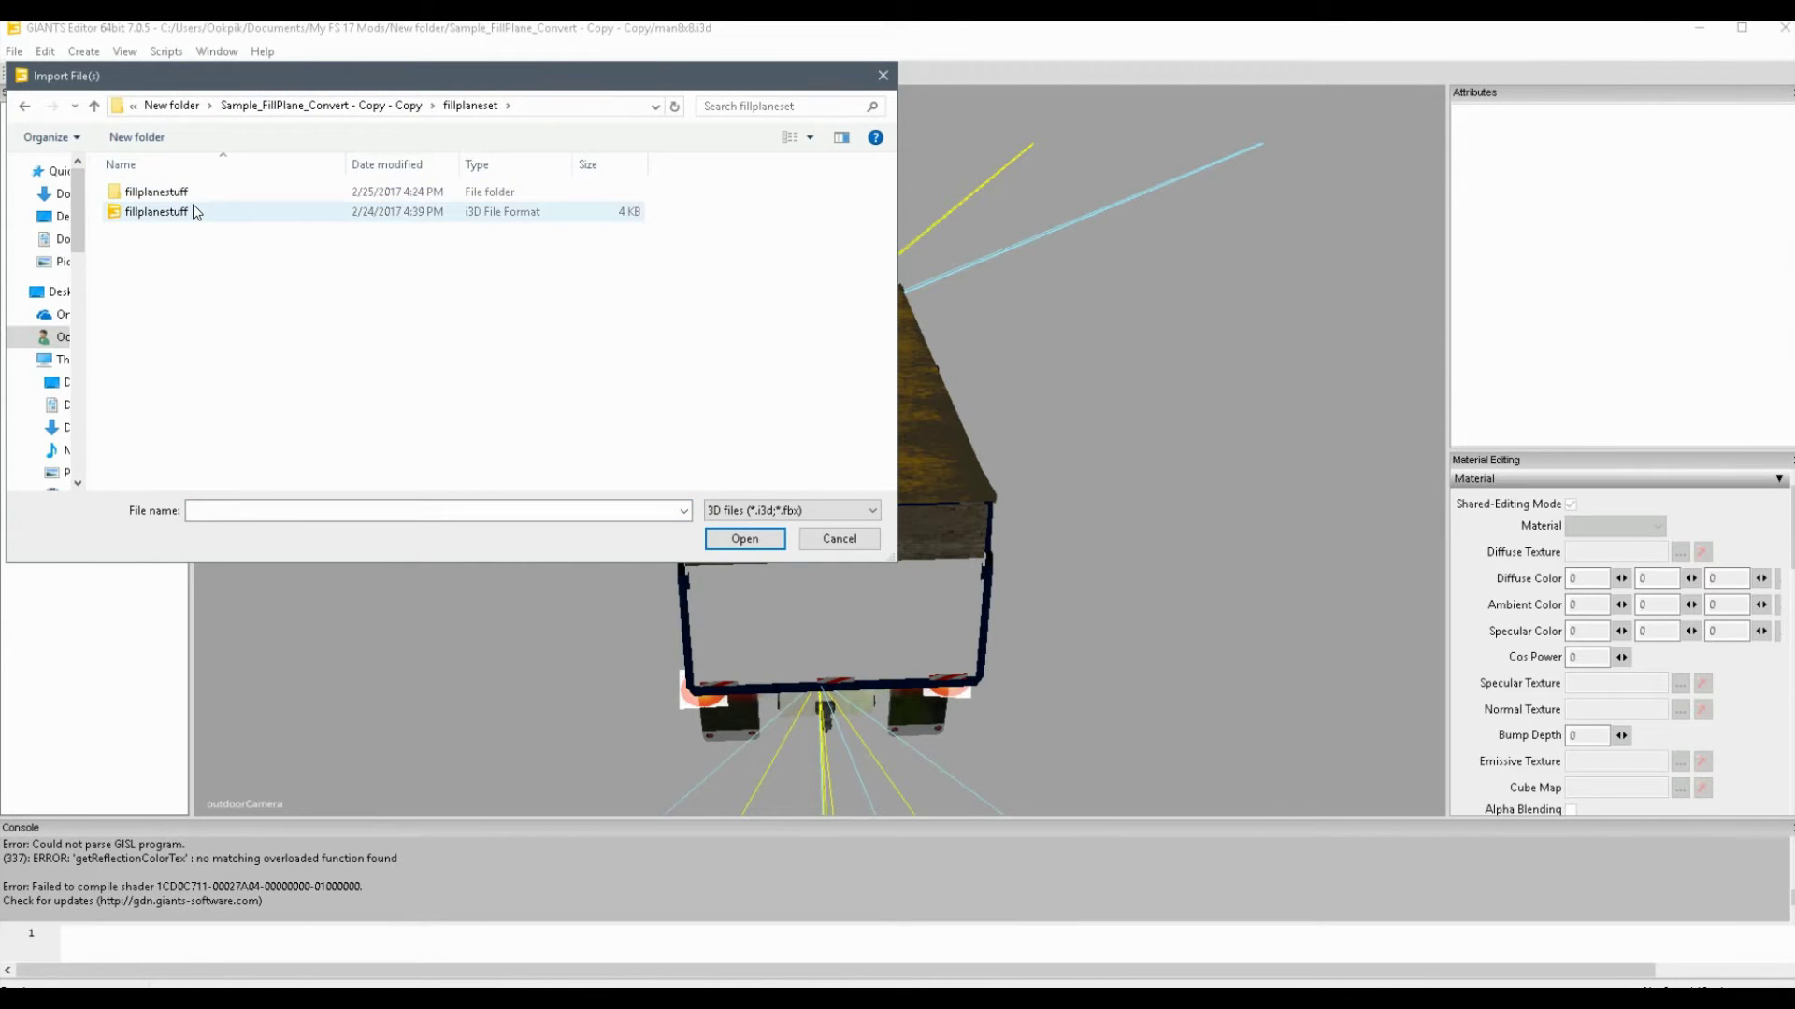
left_click(196, 210)
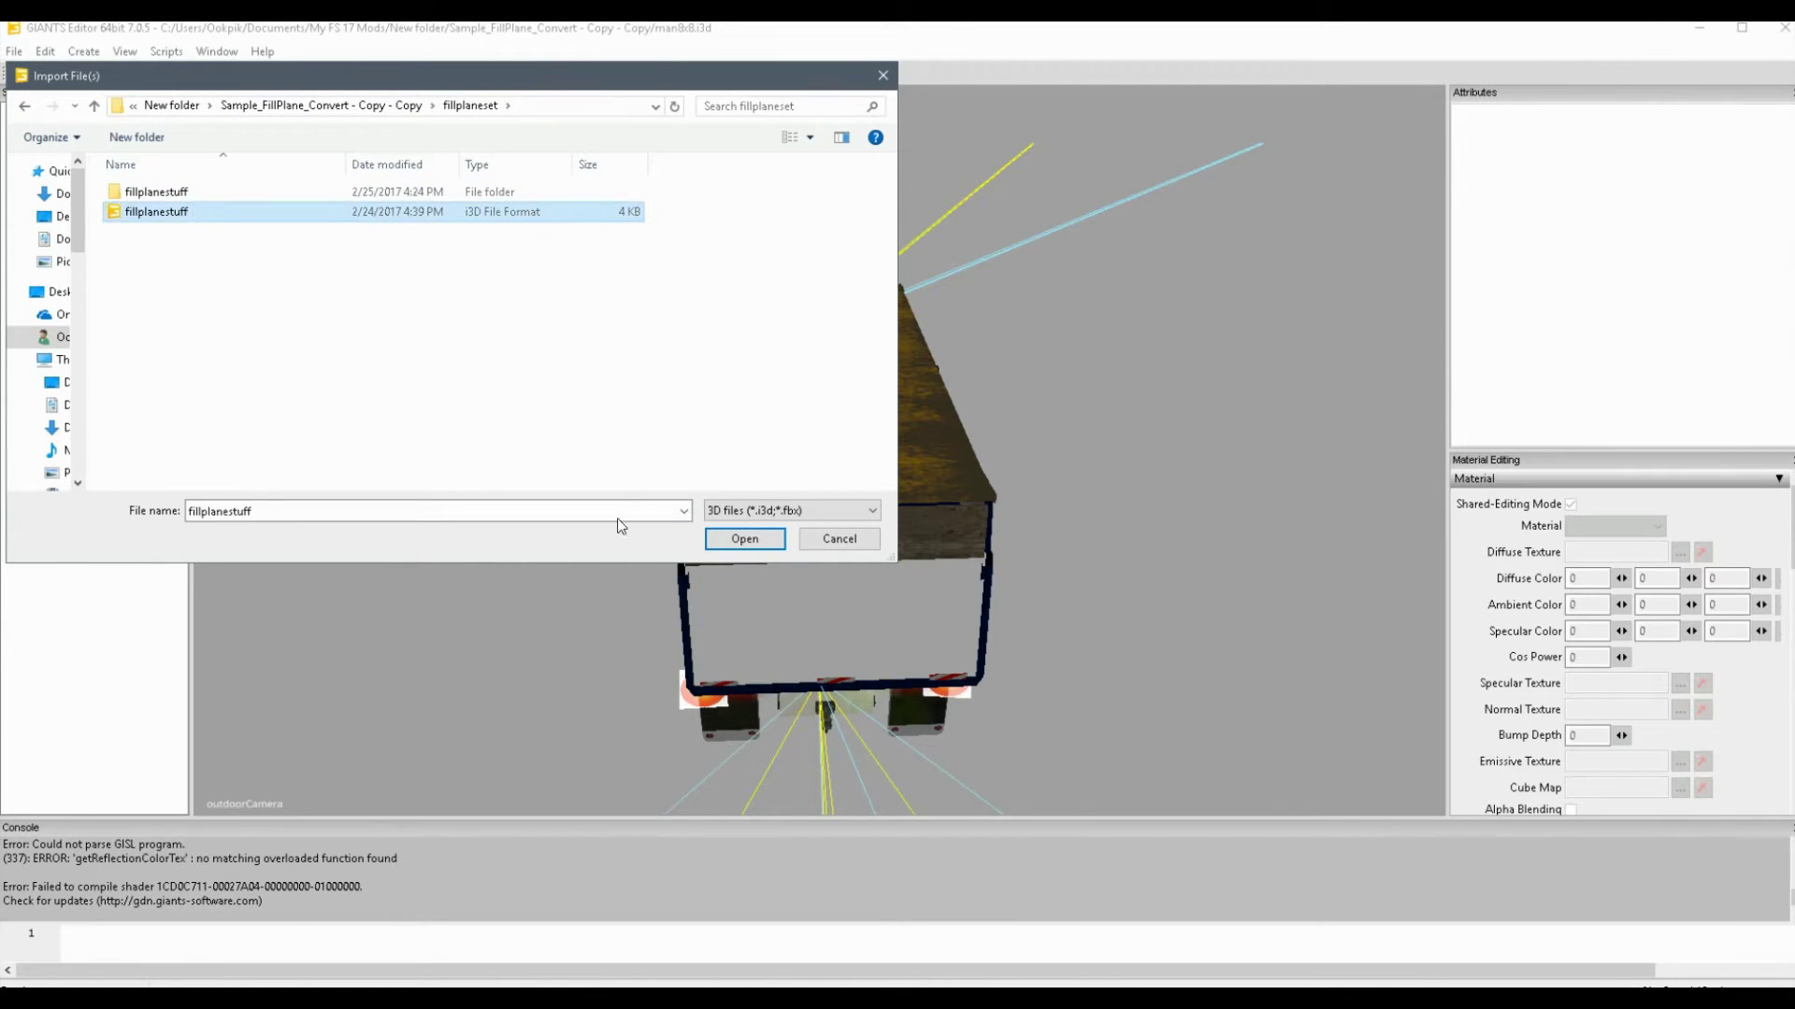
left_click(744, 539)
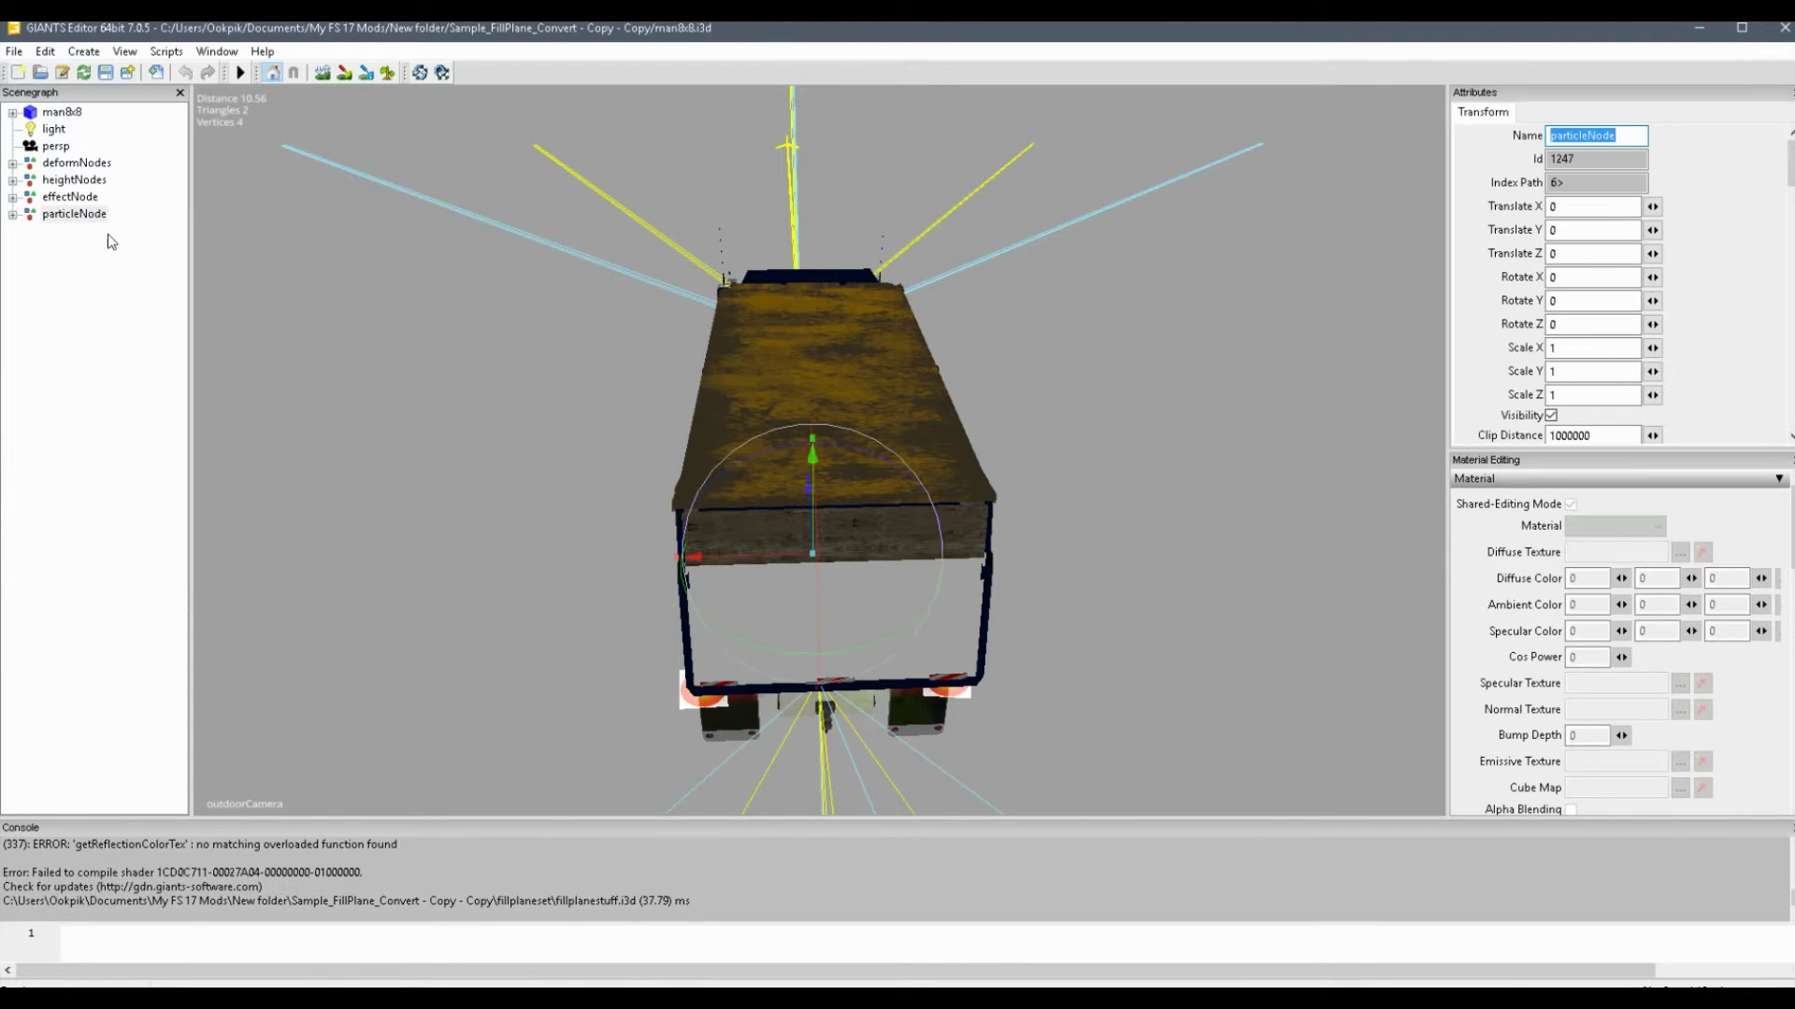
Step: Inspect the imported deformNodes, heightNodes, effectNode and particleNode groups in the Scenegraph
left_click(79, 165)
left_click(76, 180)
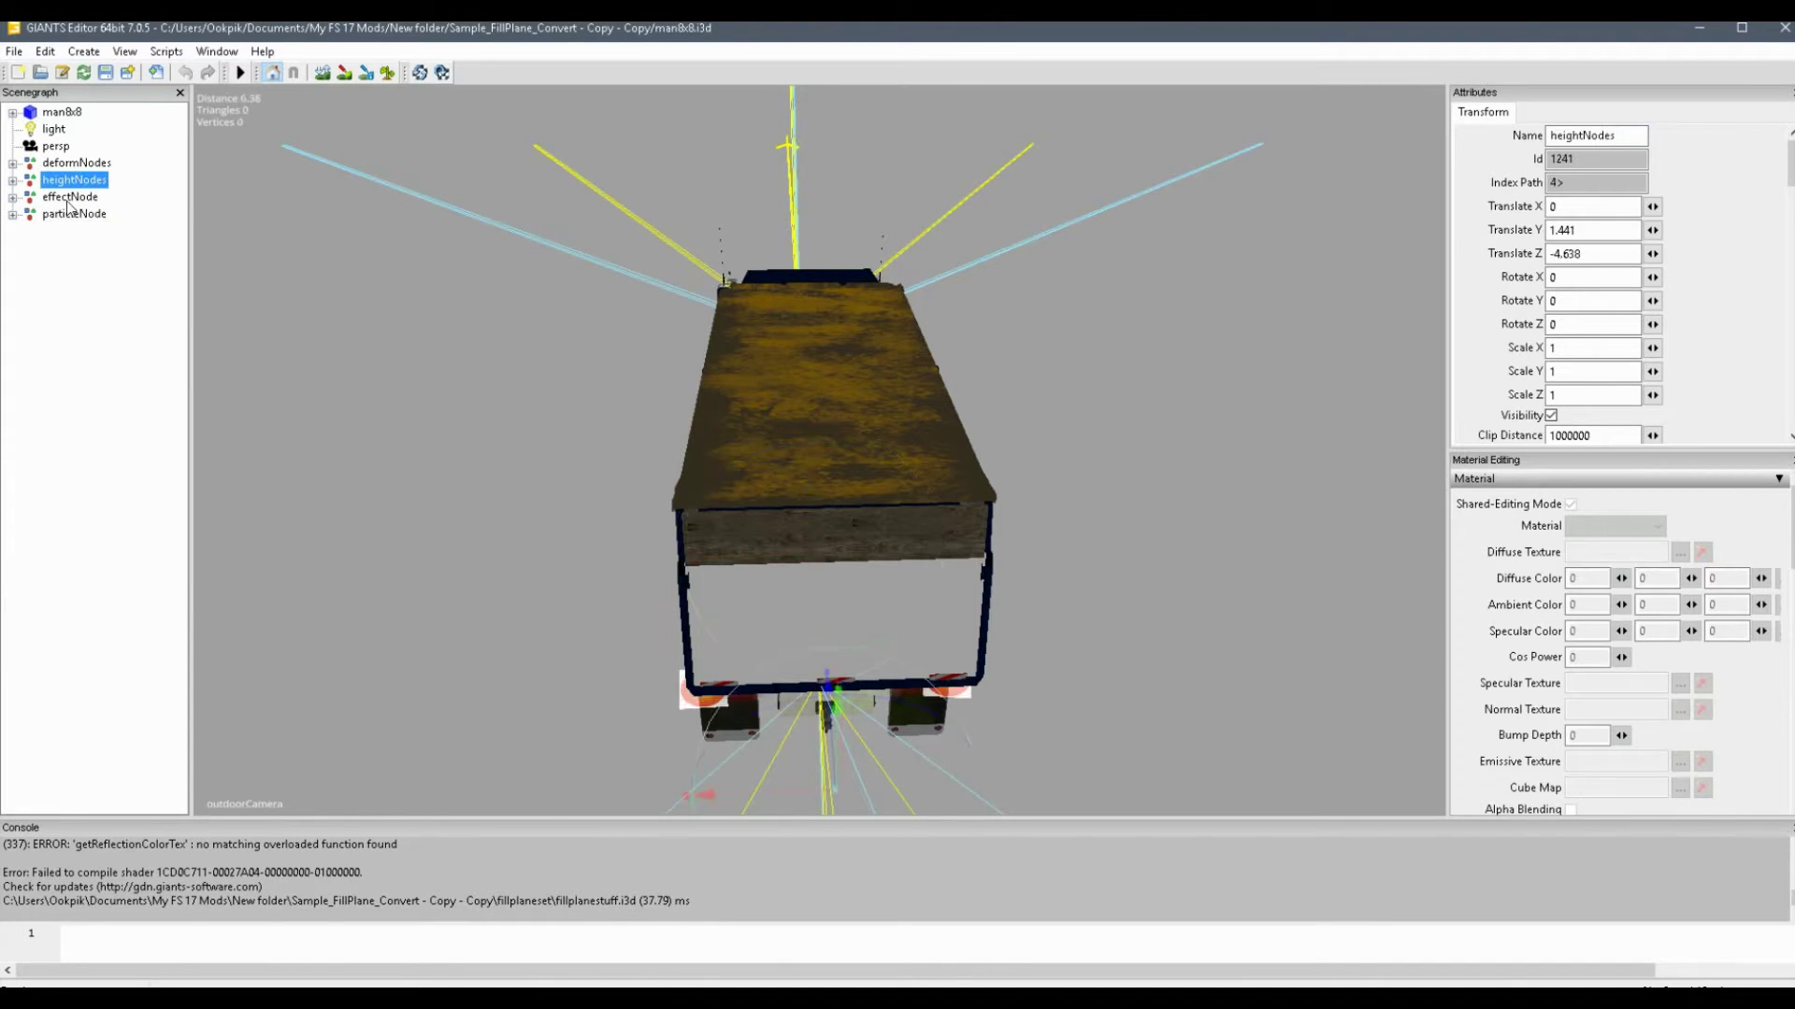
left_click(71, 197)
left_click(70, 215)
left_click(79, 164)
left_click(80, 181)
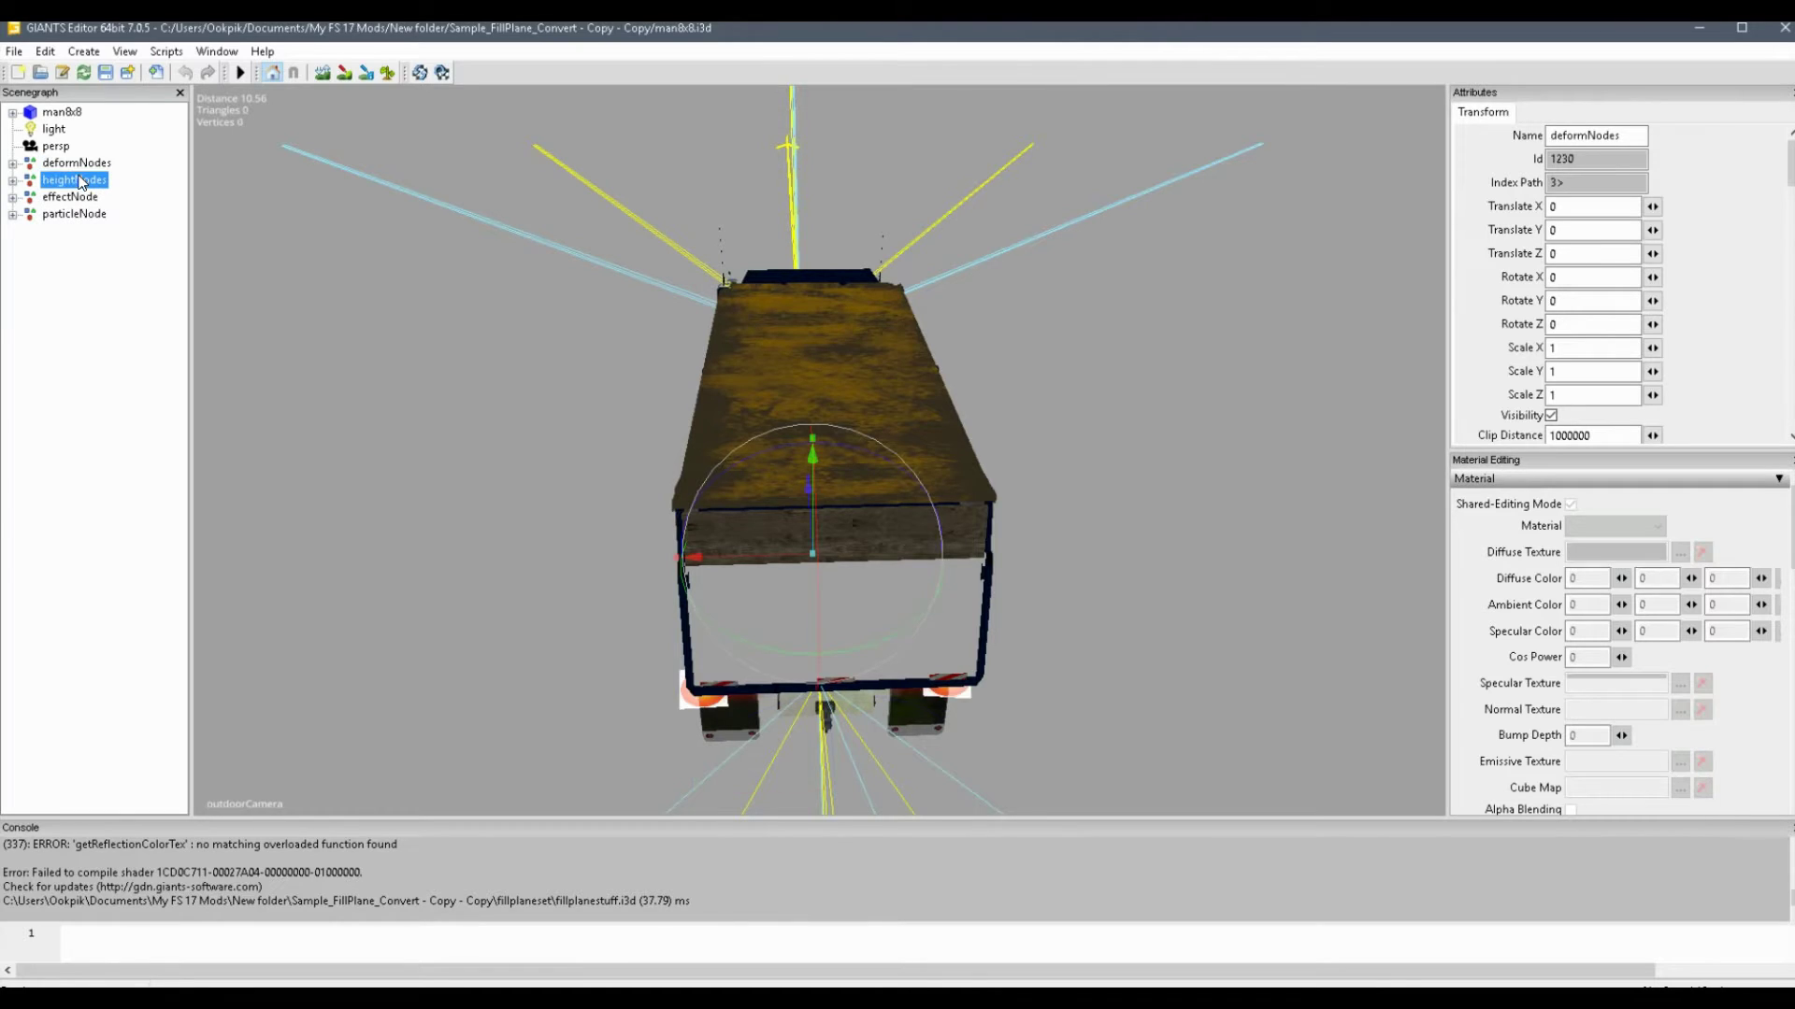
left_click(84, 164)
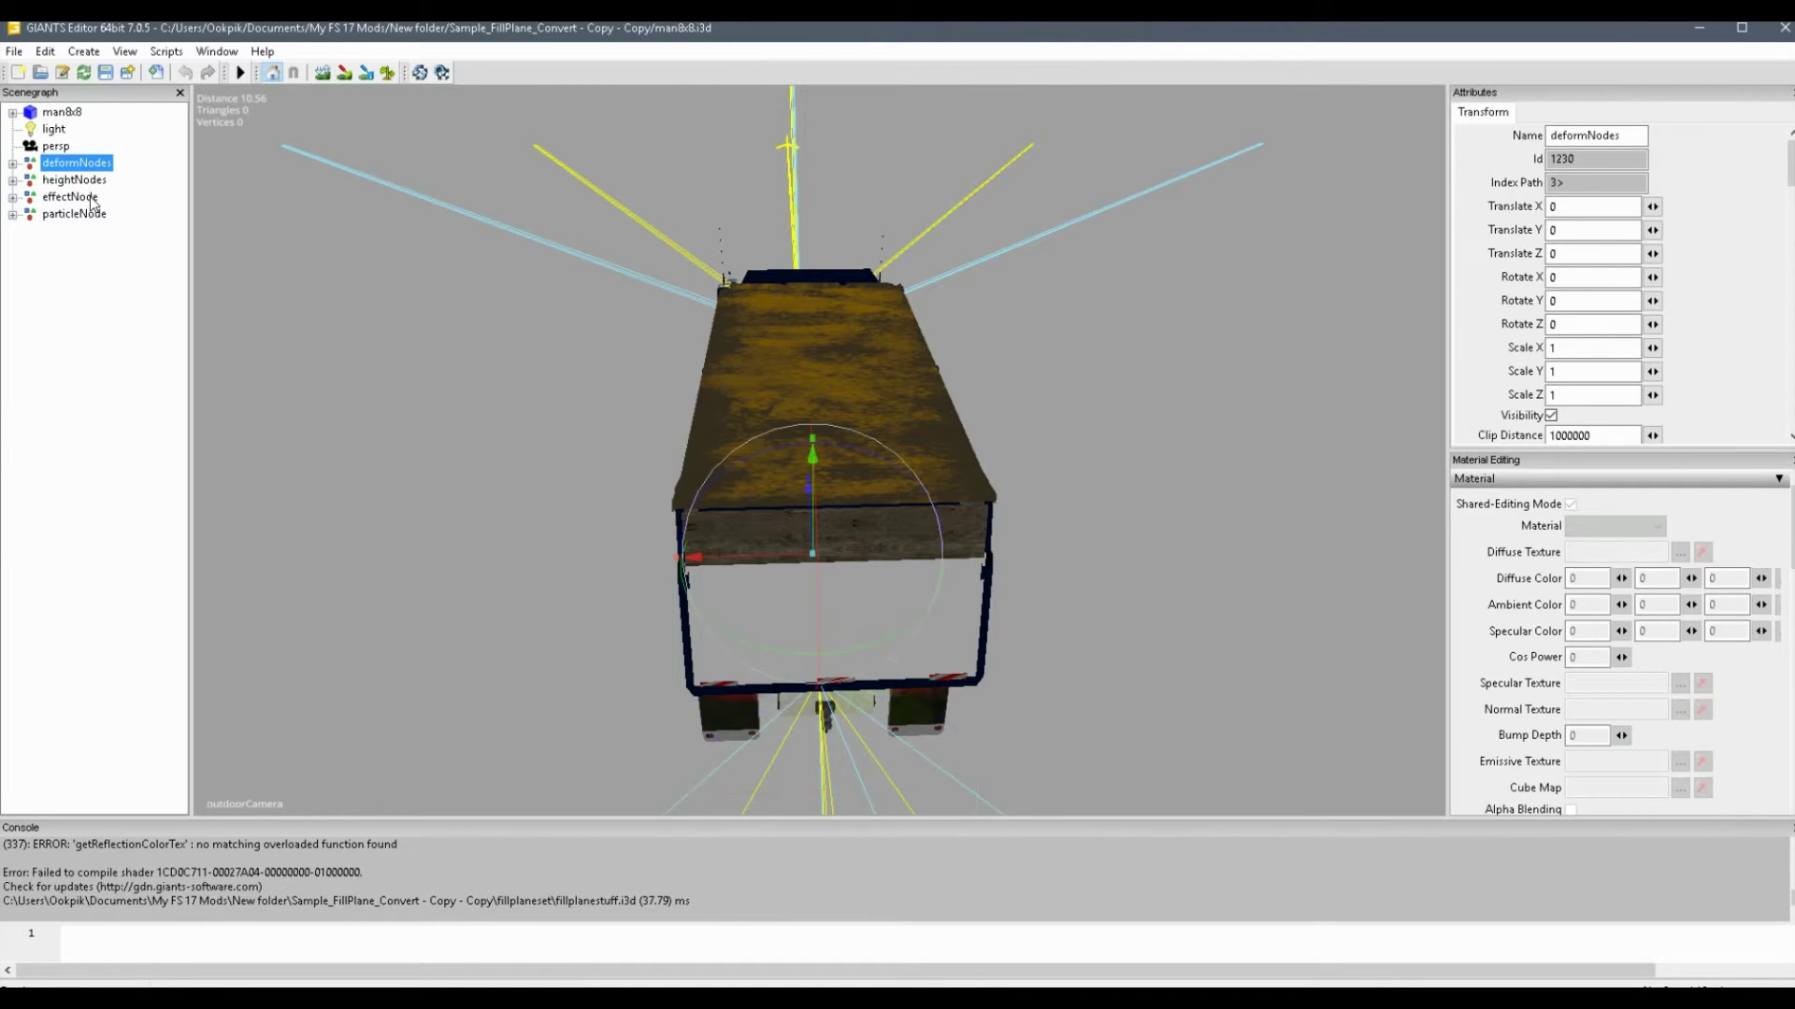
left_click(90, 181)
left_click(91, 198)
left_click(91, 215)
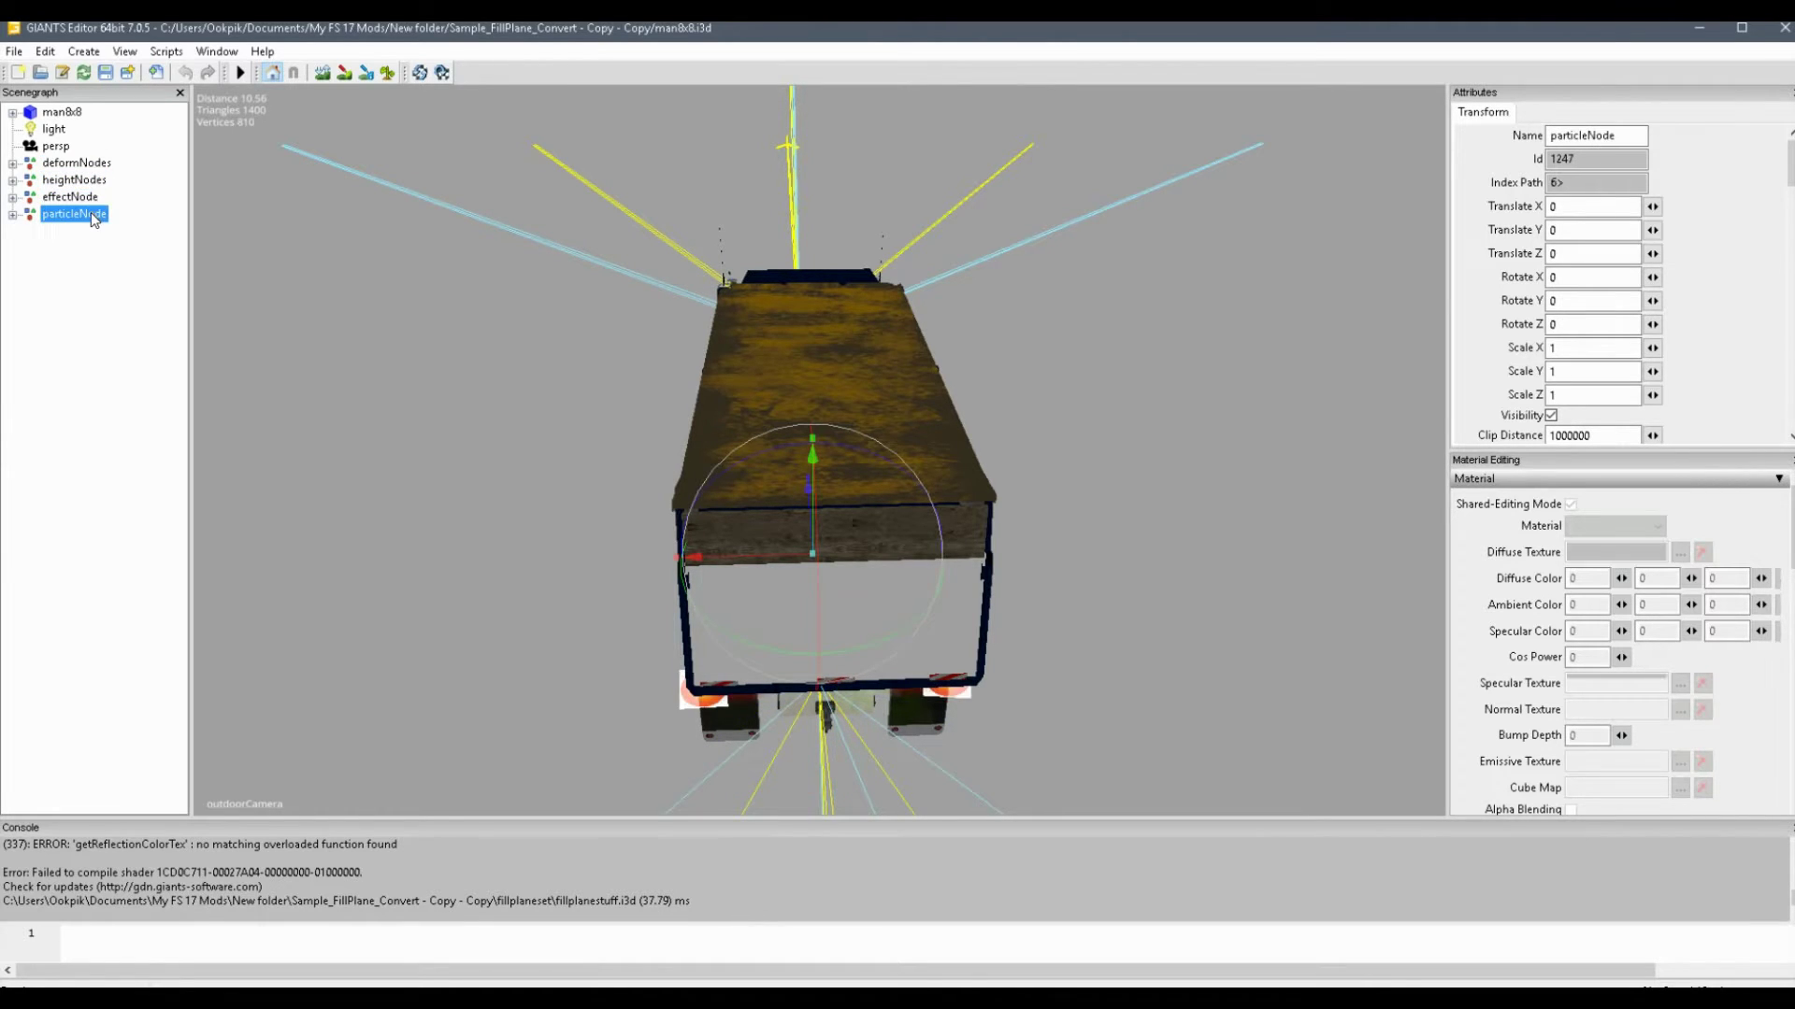
Step: Cut deformNodes from the scene root and paste it under the man8x8 truck
left_click(81, 166)
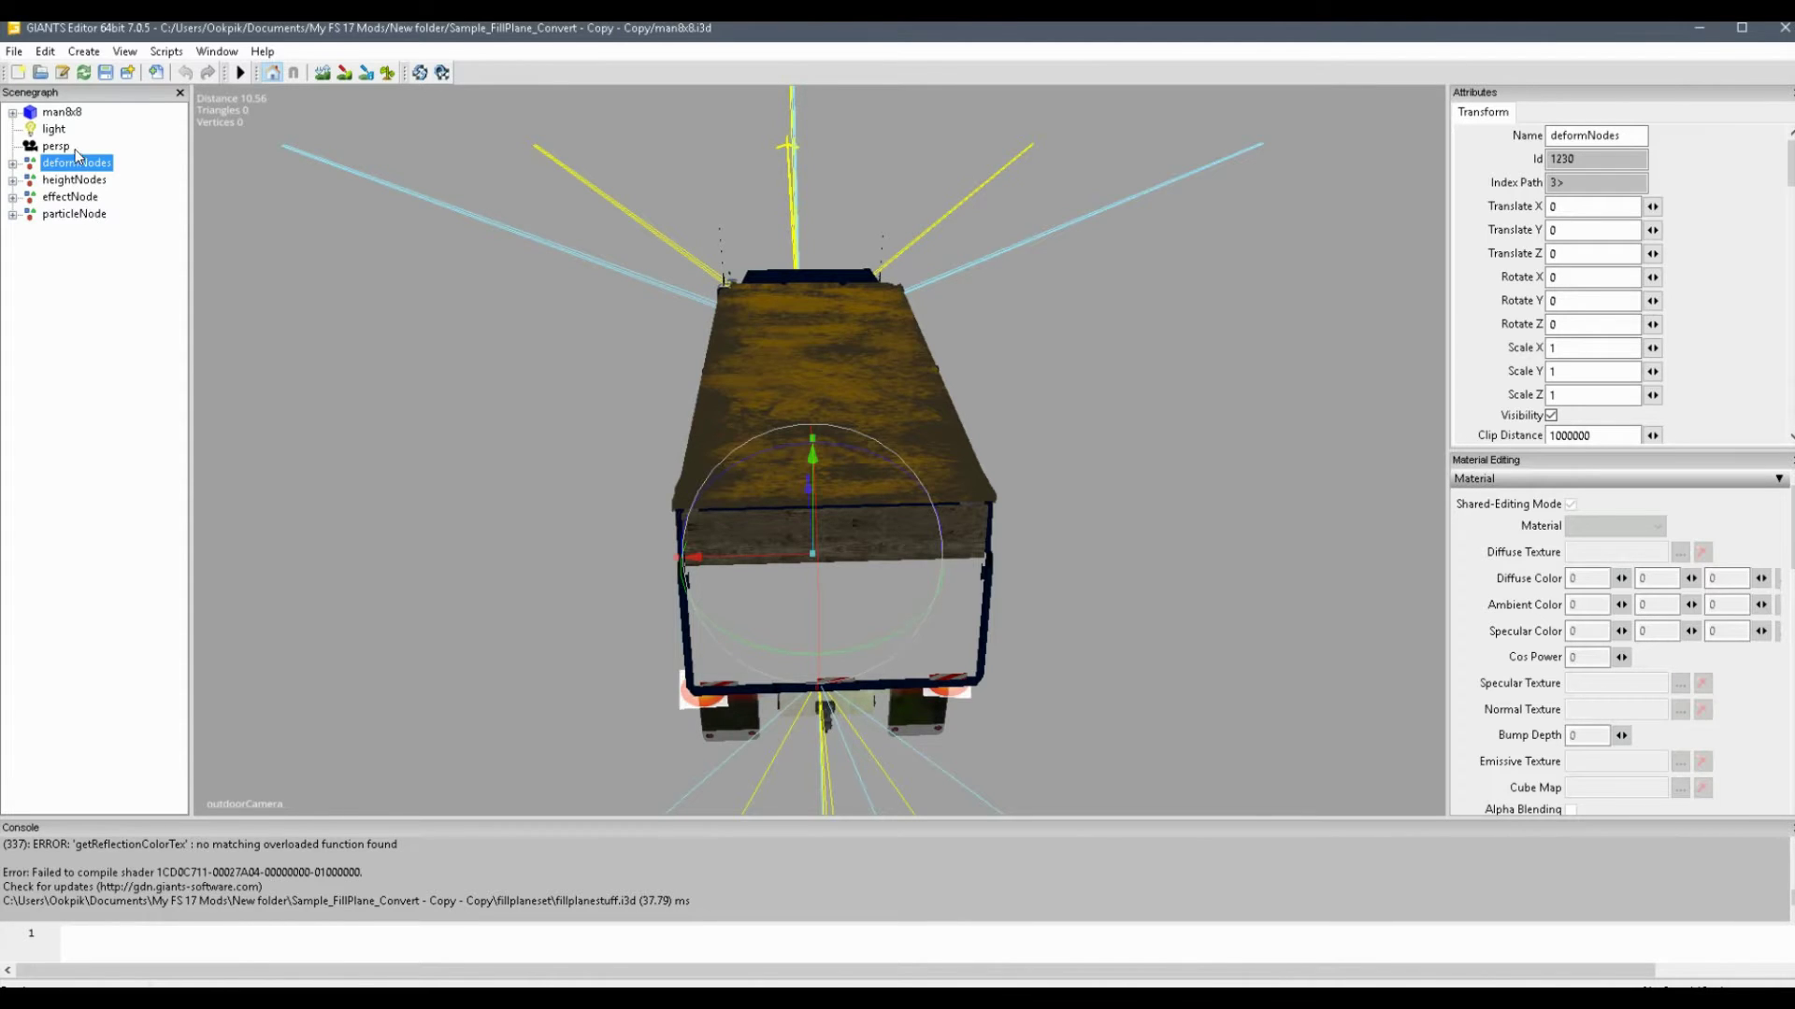
key("Delete")
left_click(49, 114)
key("ctrl+z")
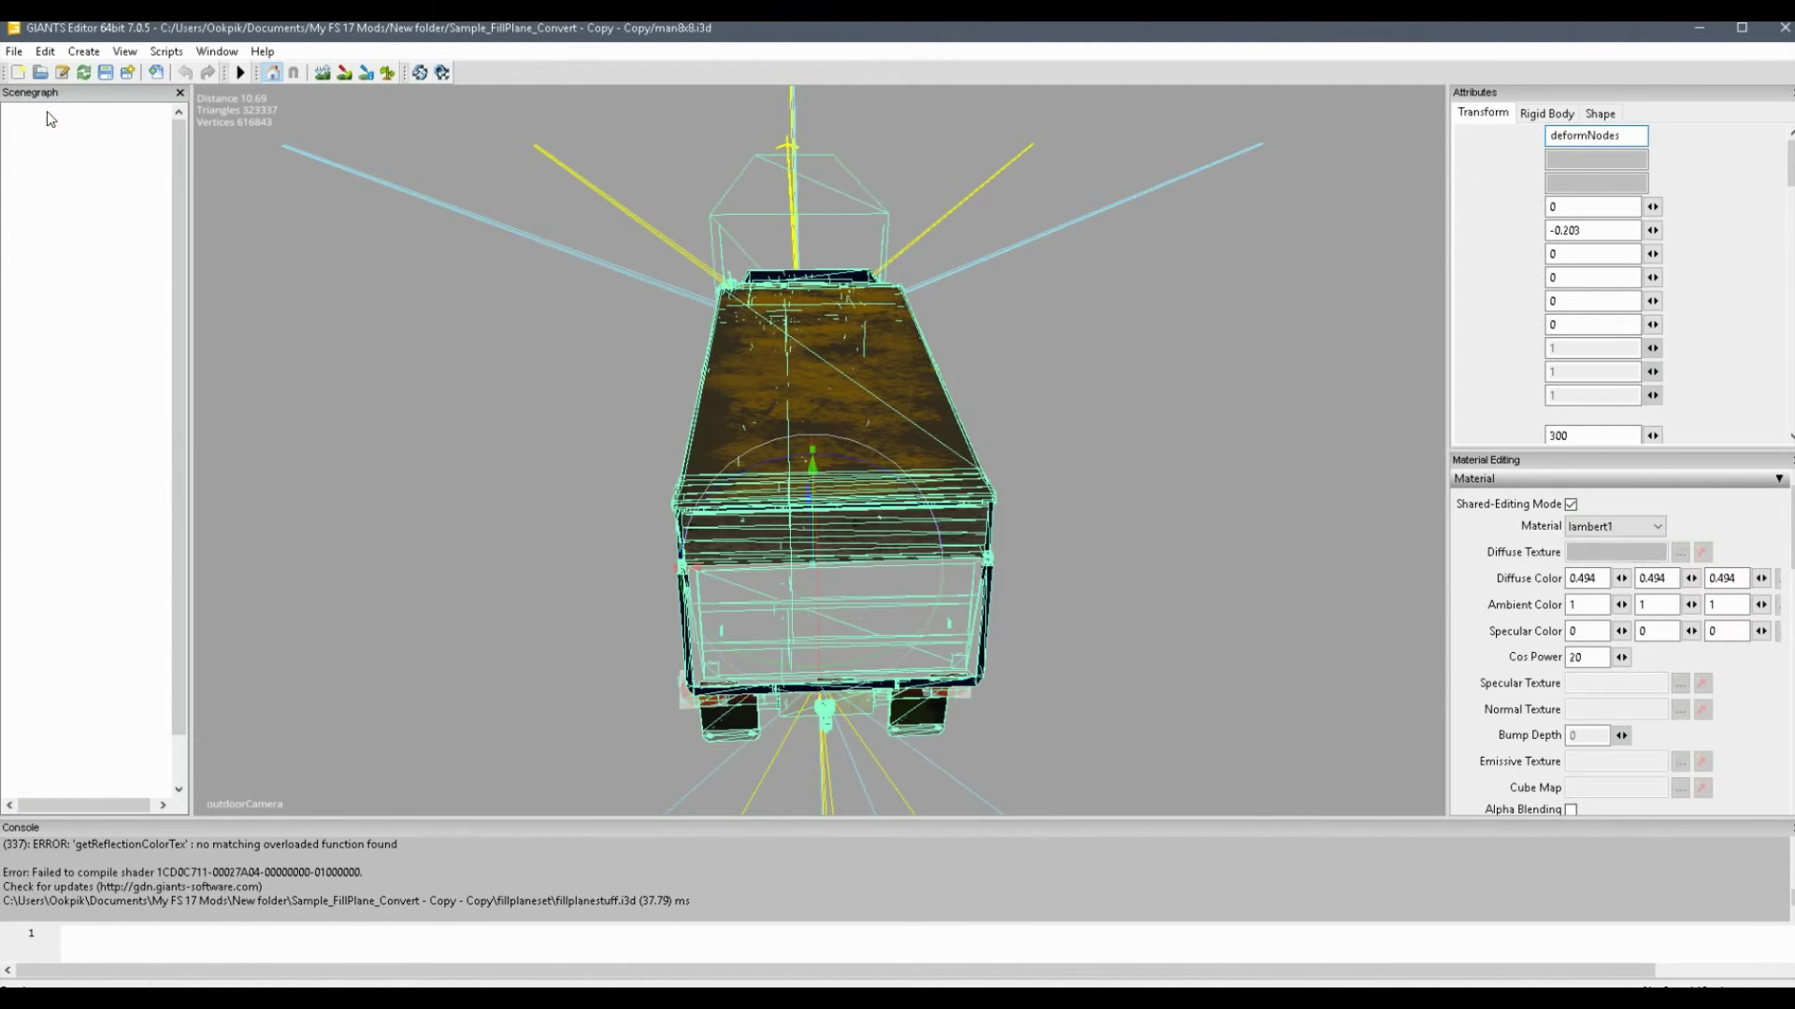
scroll(94, 240, "down", 1)
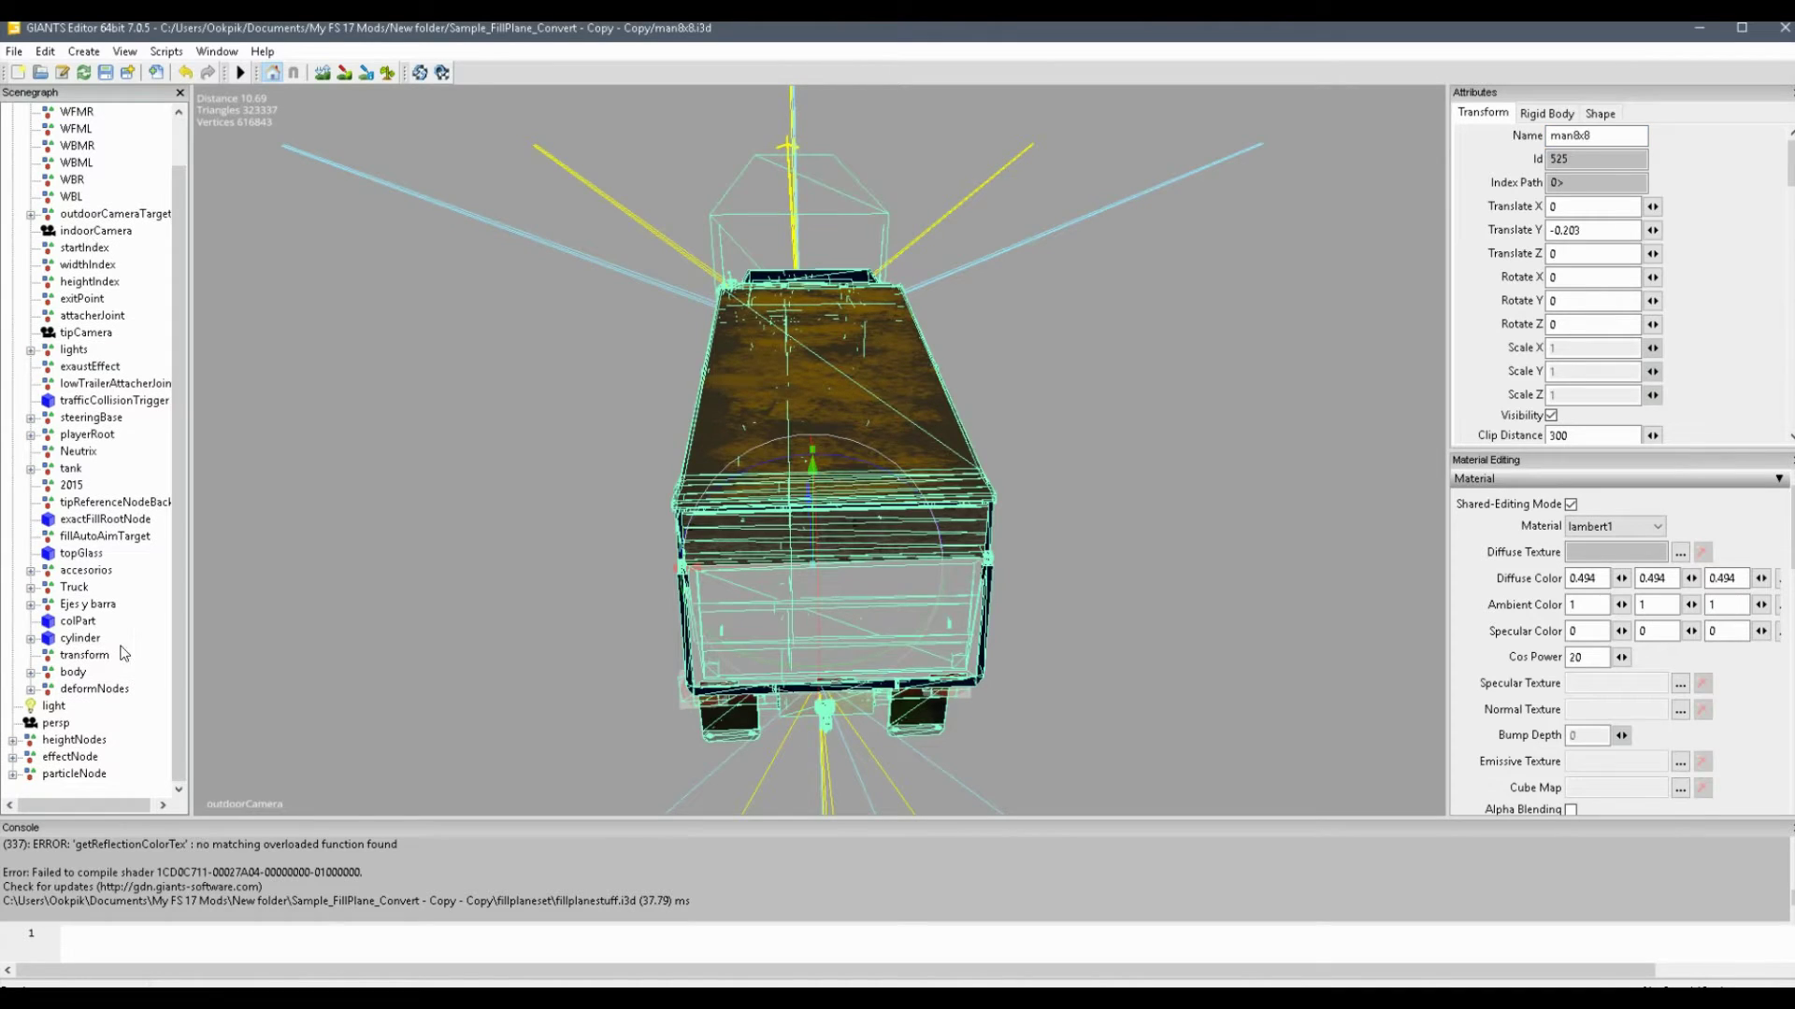
left_click(98, 691)
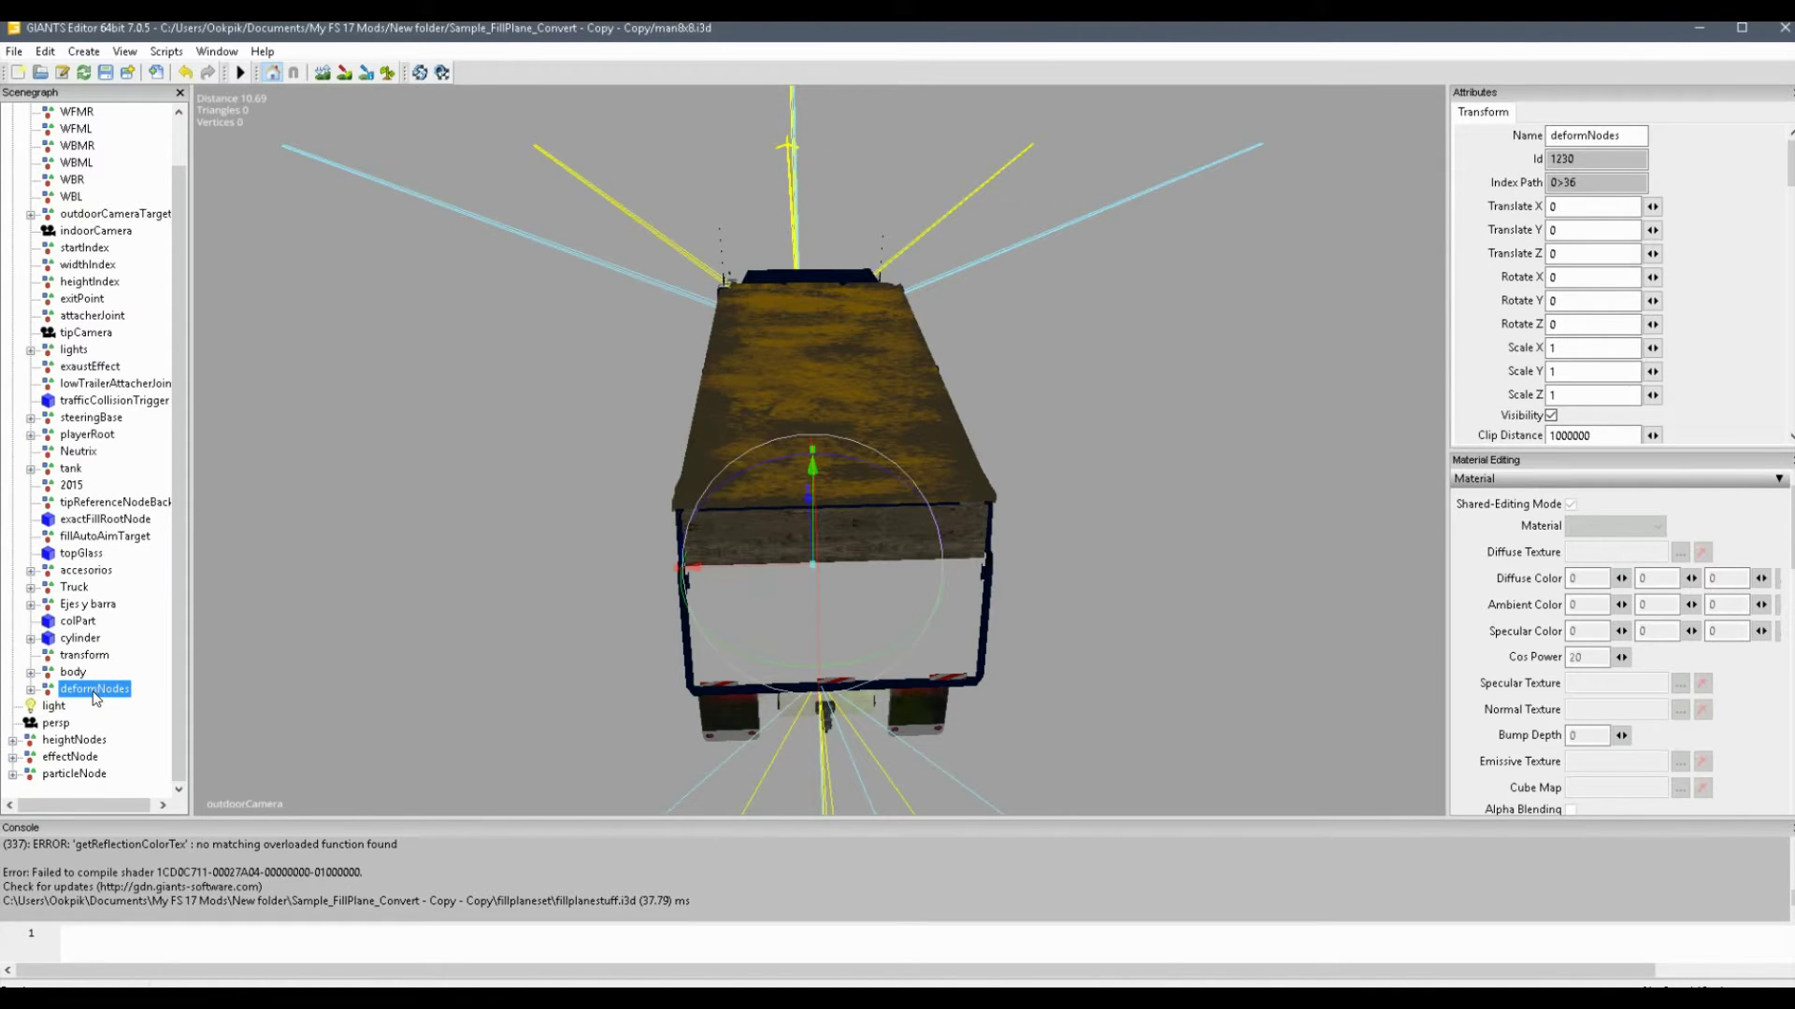
Step: Expand deformNodes and inspect the first eight fillVolumeDeformNodes on the truck bed
left_click(30, 688)
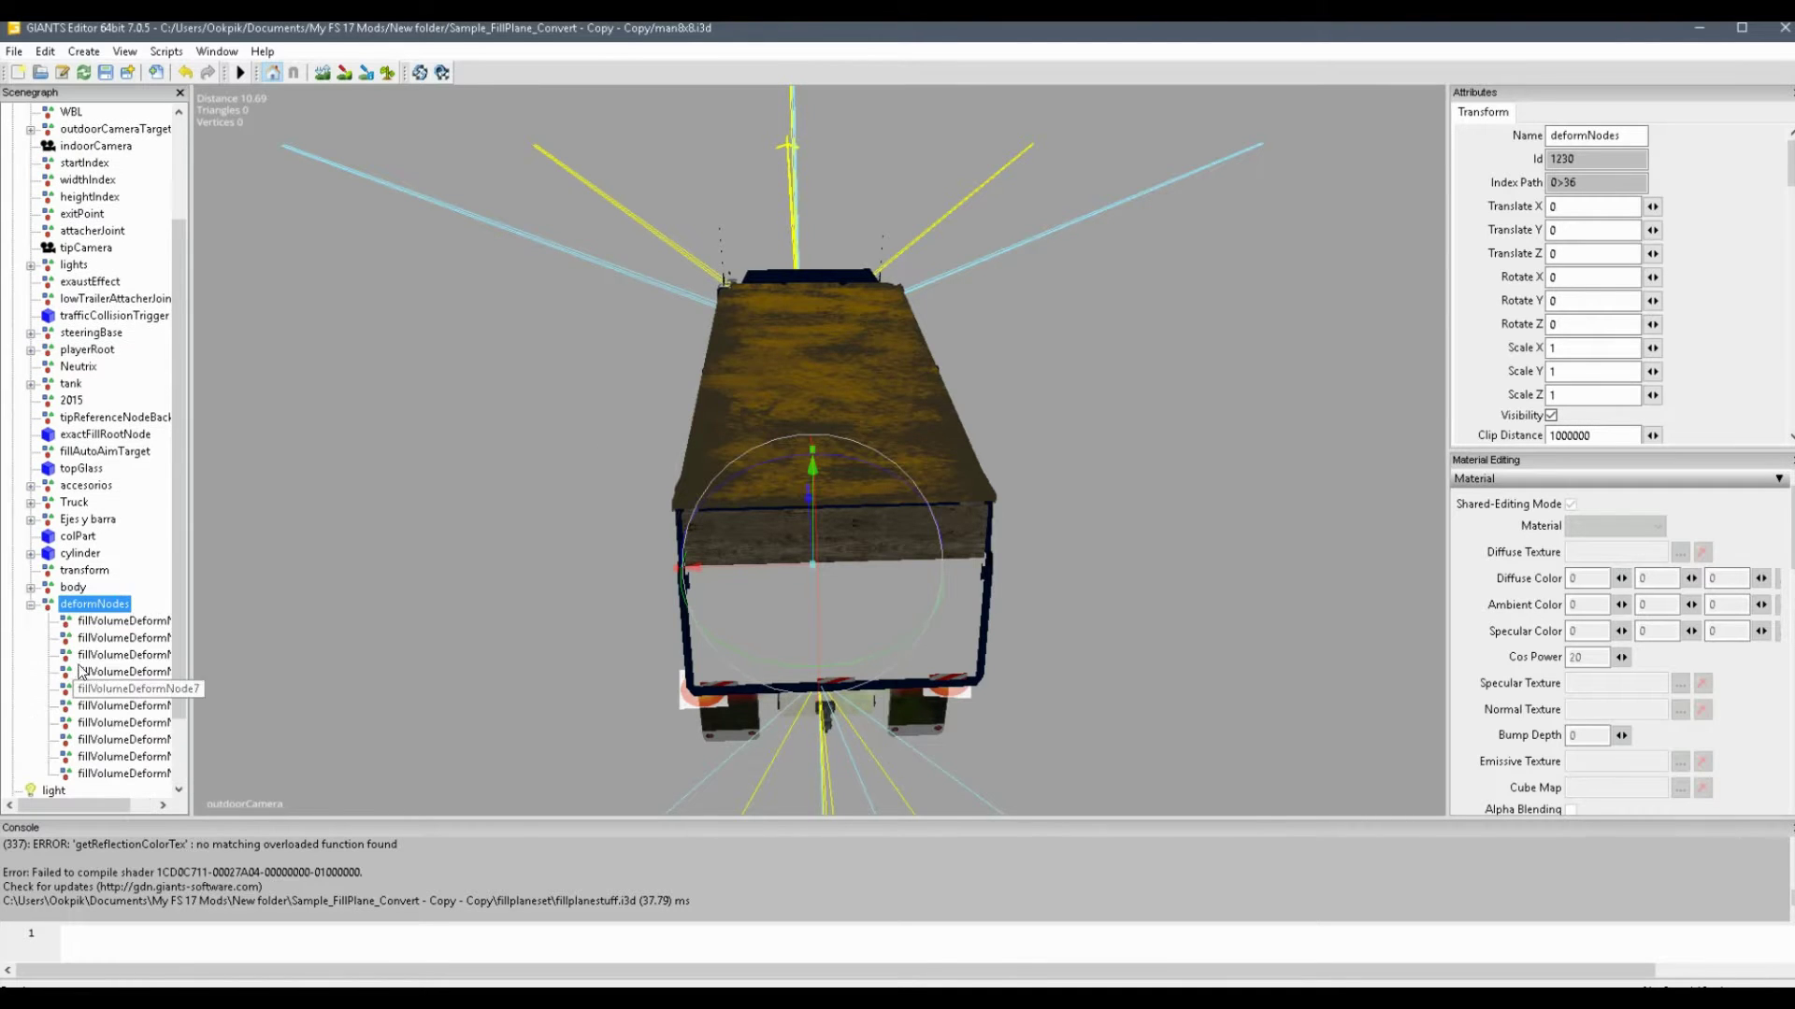
left_click(121, 621)
middle_click_drag(705, 333, 1164, 417)
scroll(1122, 430, "down", 5)
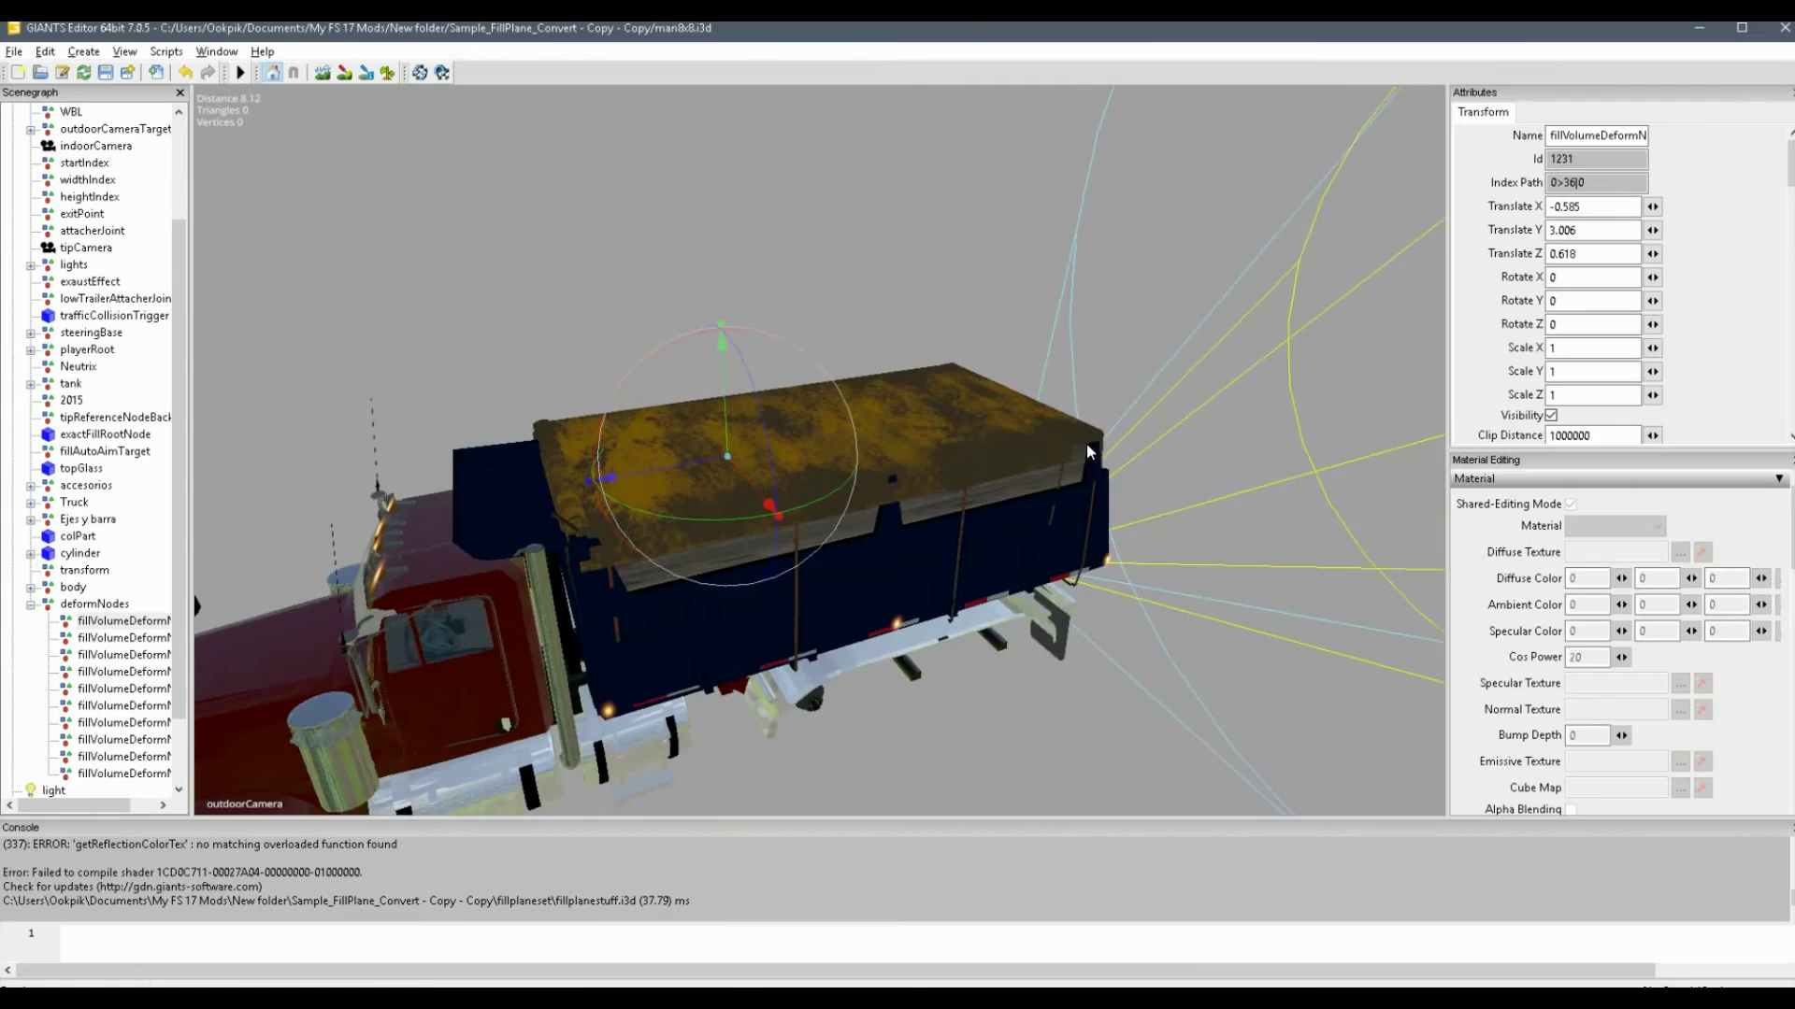
scroll(1084, 440, "up", 5)
left_click(122, 638)
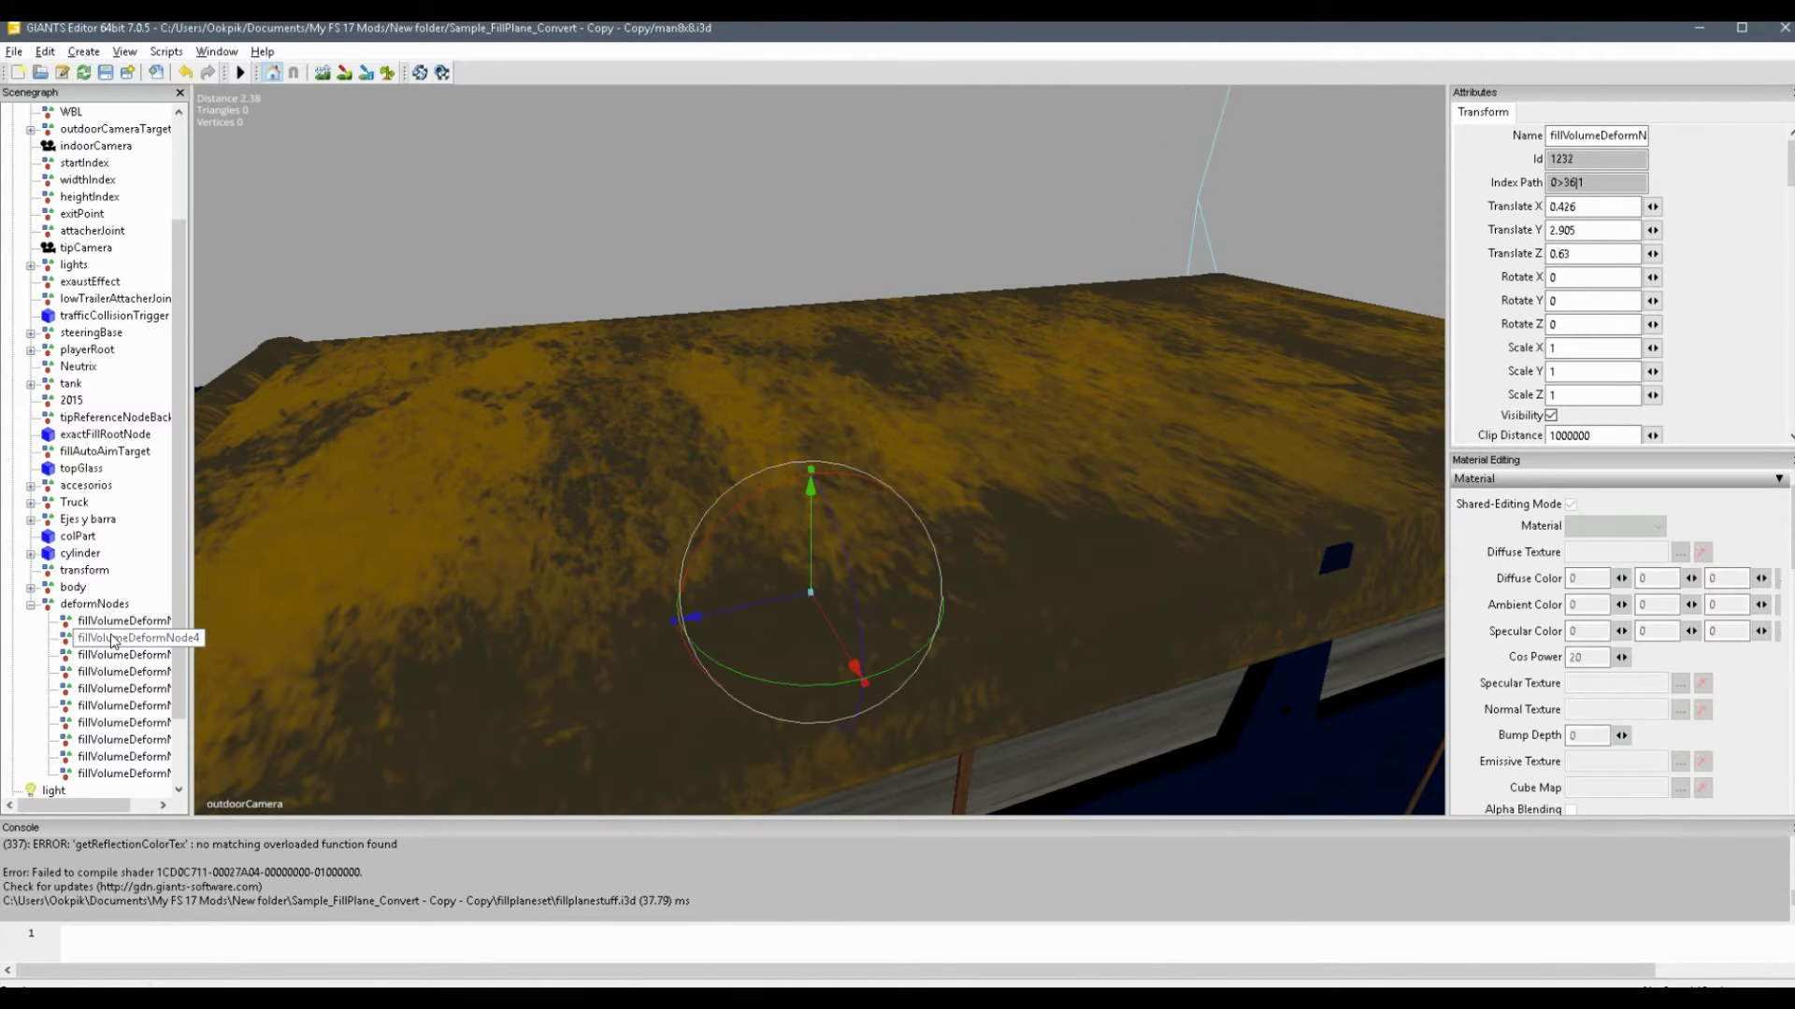
left_click(134, 656)
left_click(142, 689)
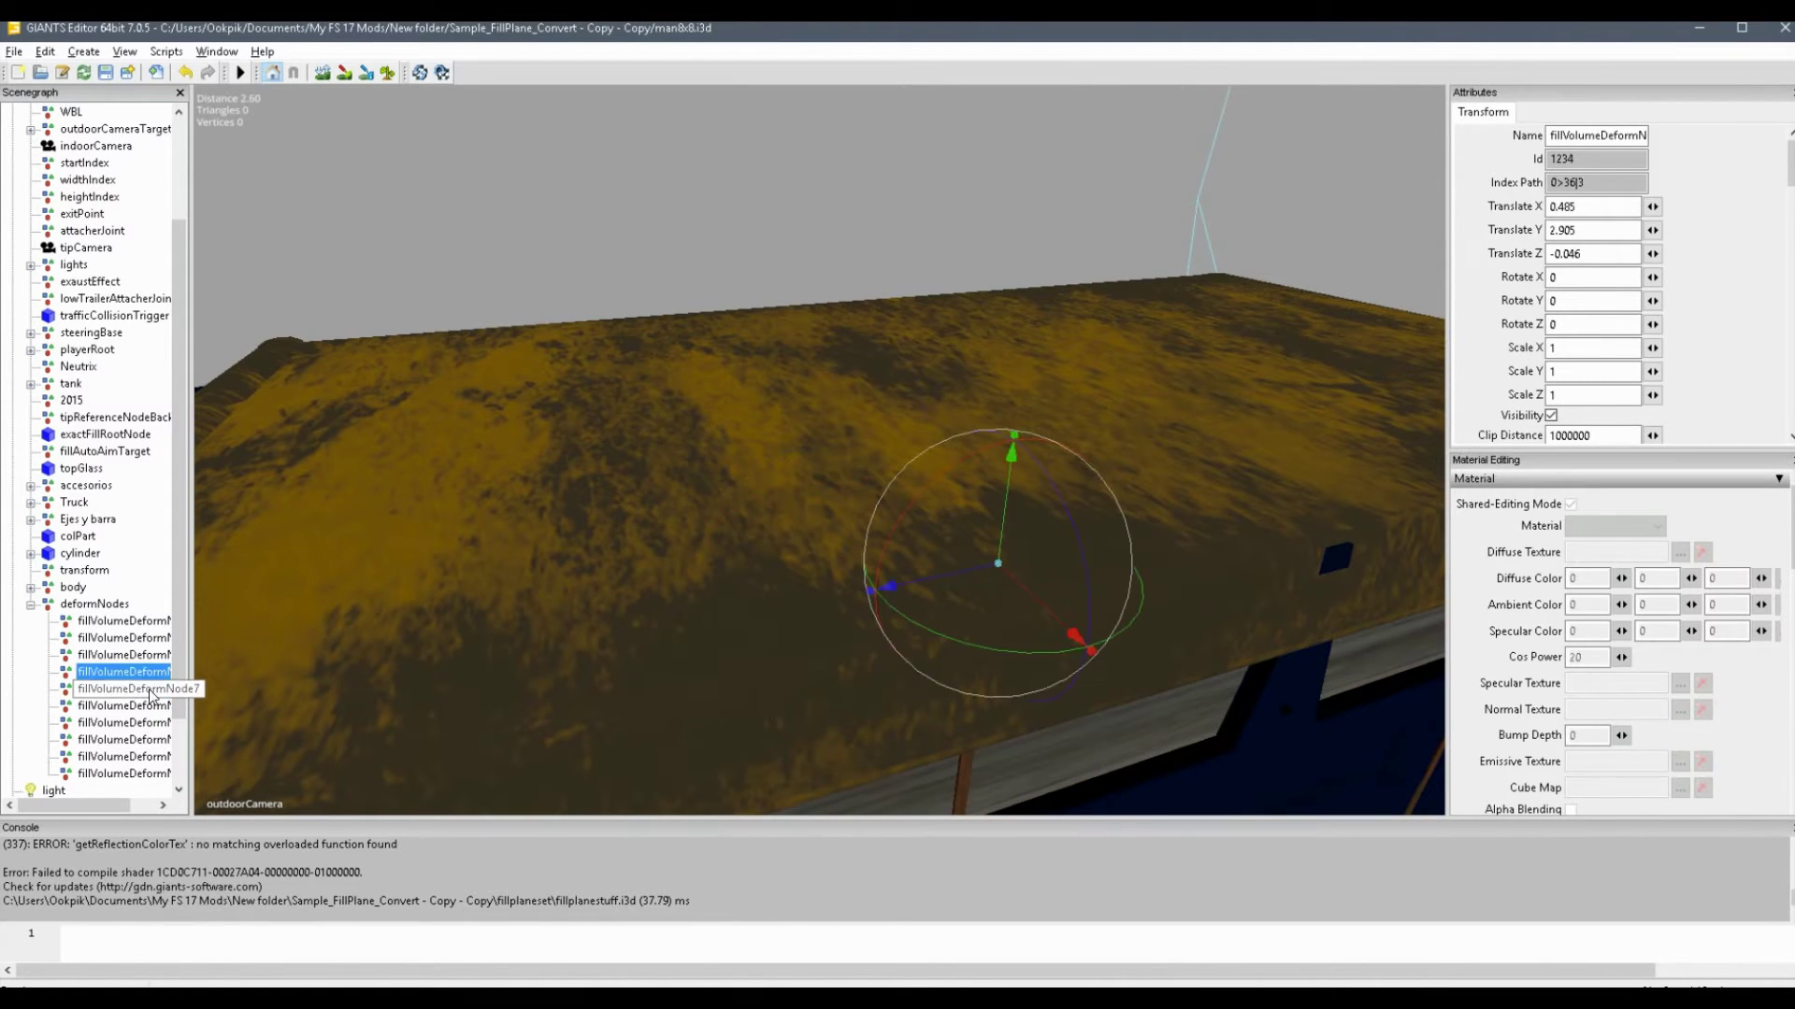
left_click(149, 706)
left_click(157, 723)
left_click(162, 739)
middle_click_drag(272, 621, 749, 615)
scroll(749, 615, "down", 8)
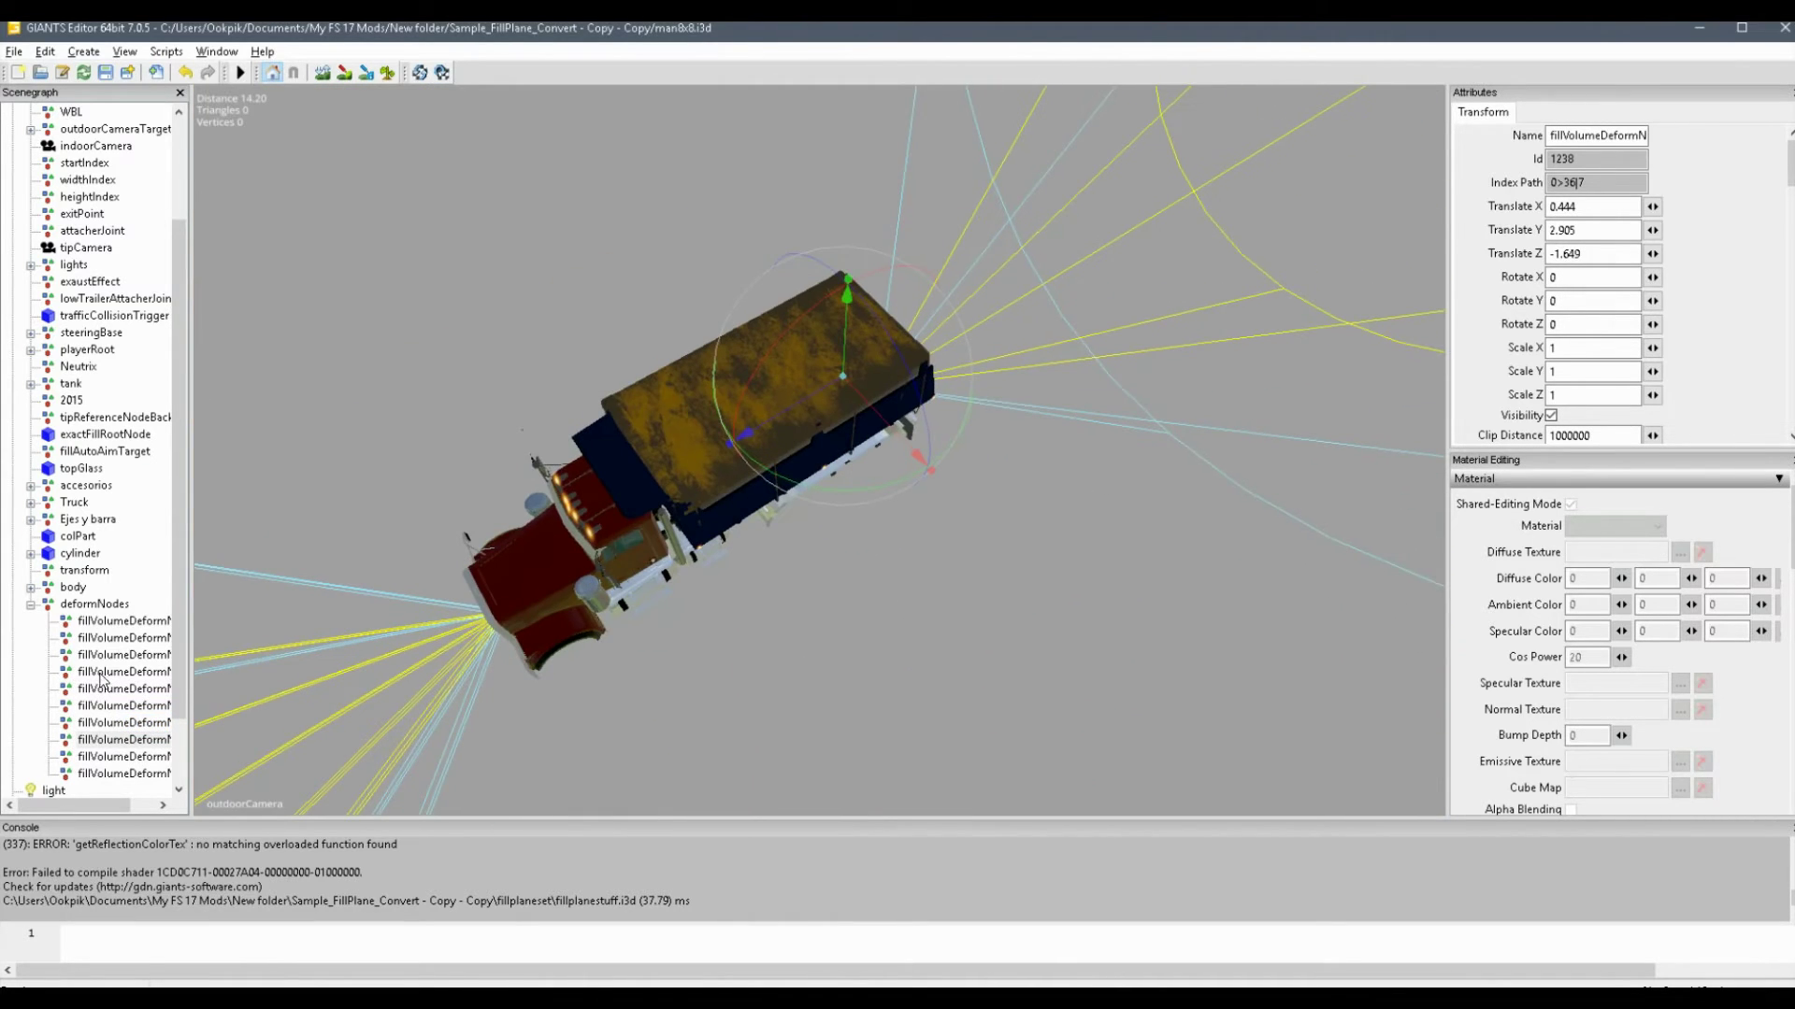
Step: Step down through all ten fillVolumeDeformNodes and back up to the first
left_click(131, 655)
left_click(138, 671)
left_click(140, 689)
left_click(143, 705)
left_click(147, 723)
left_click(150, 739)
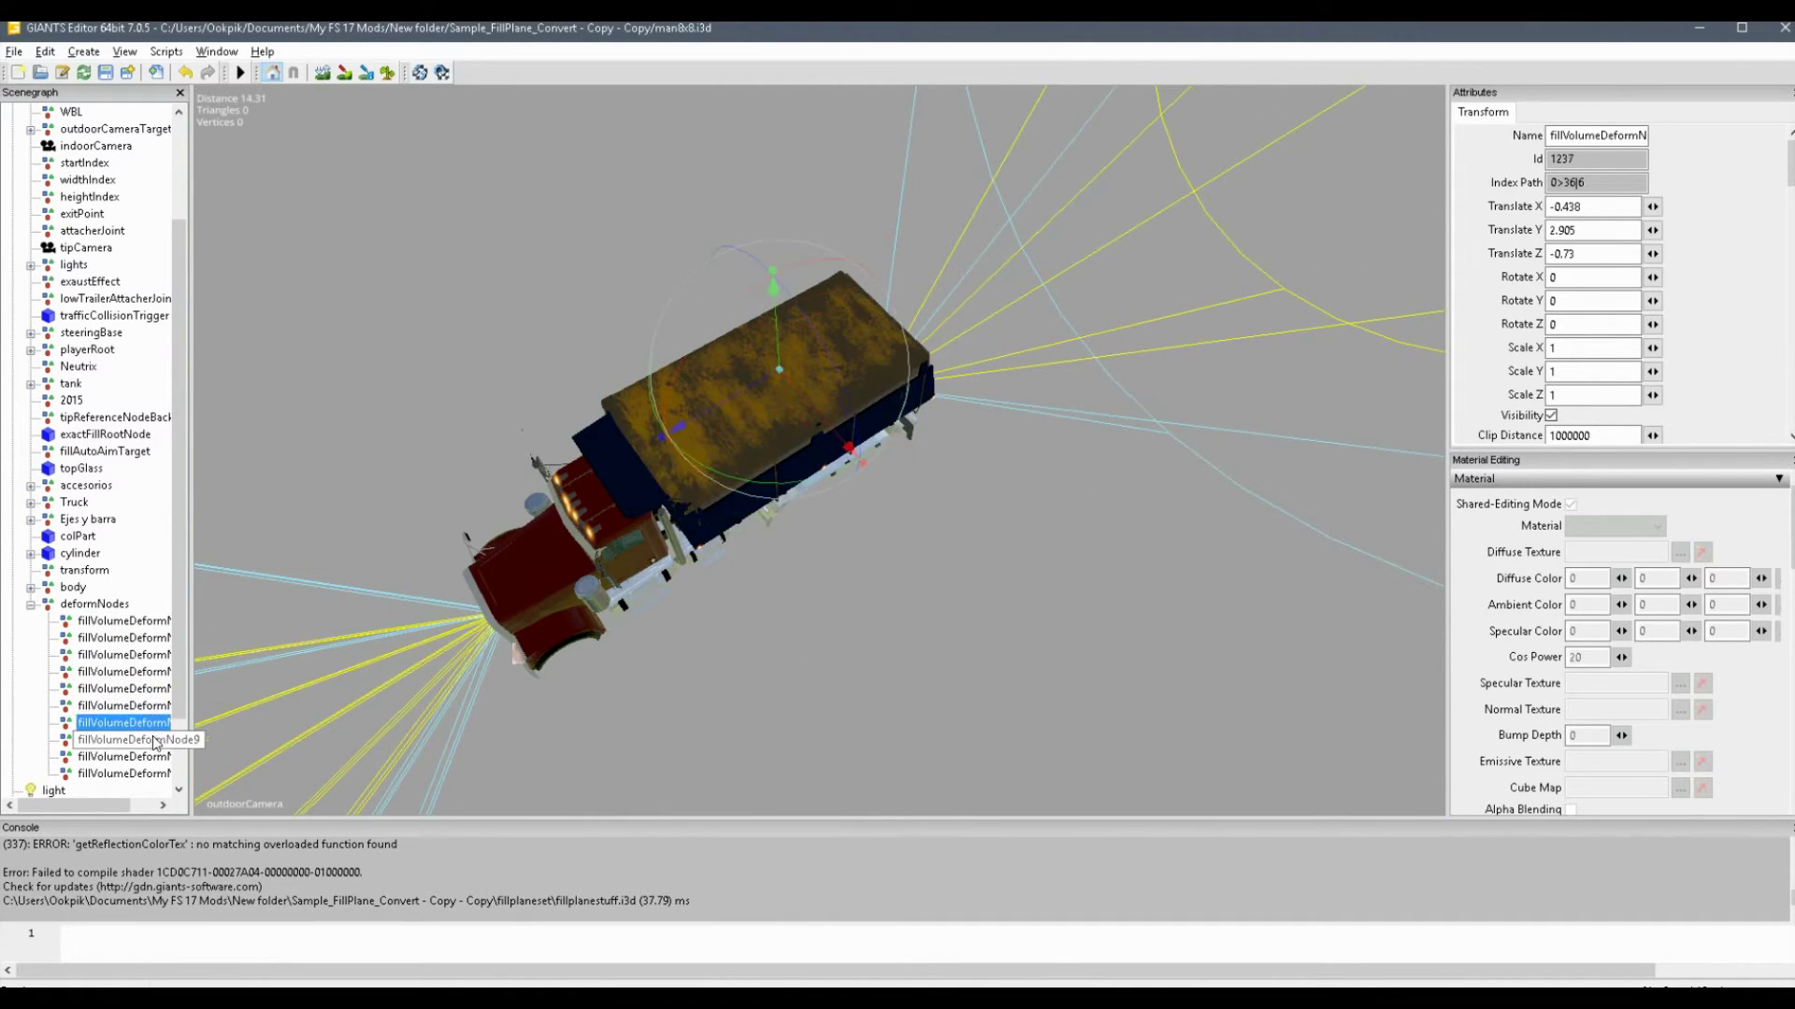
left_click(153, 757)
left_click(157, 773)
left_click(154, 756)
left_click(152, 739)
left_click(148, 723)
left_click(145, 706)
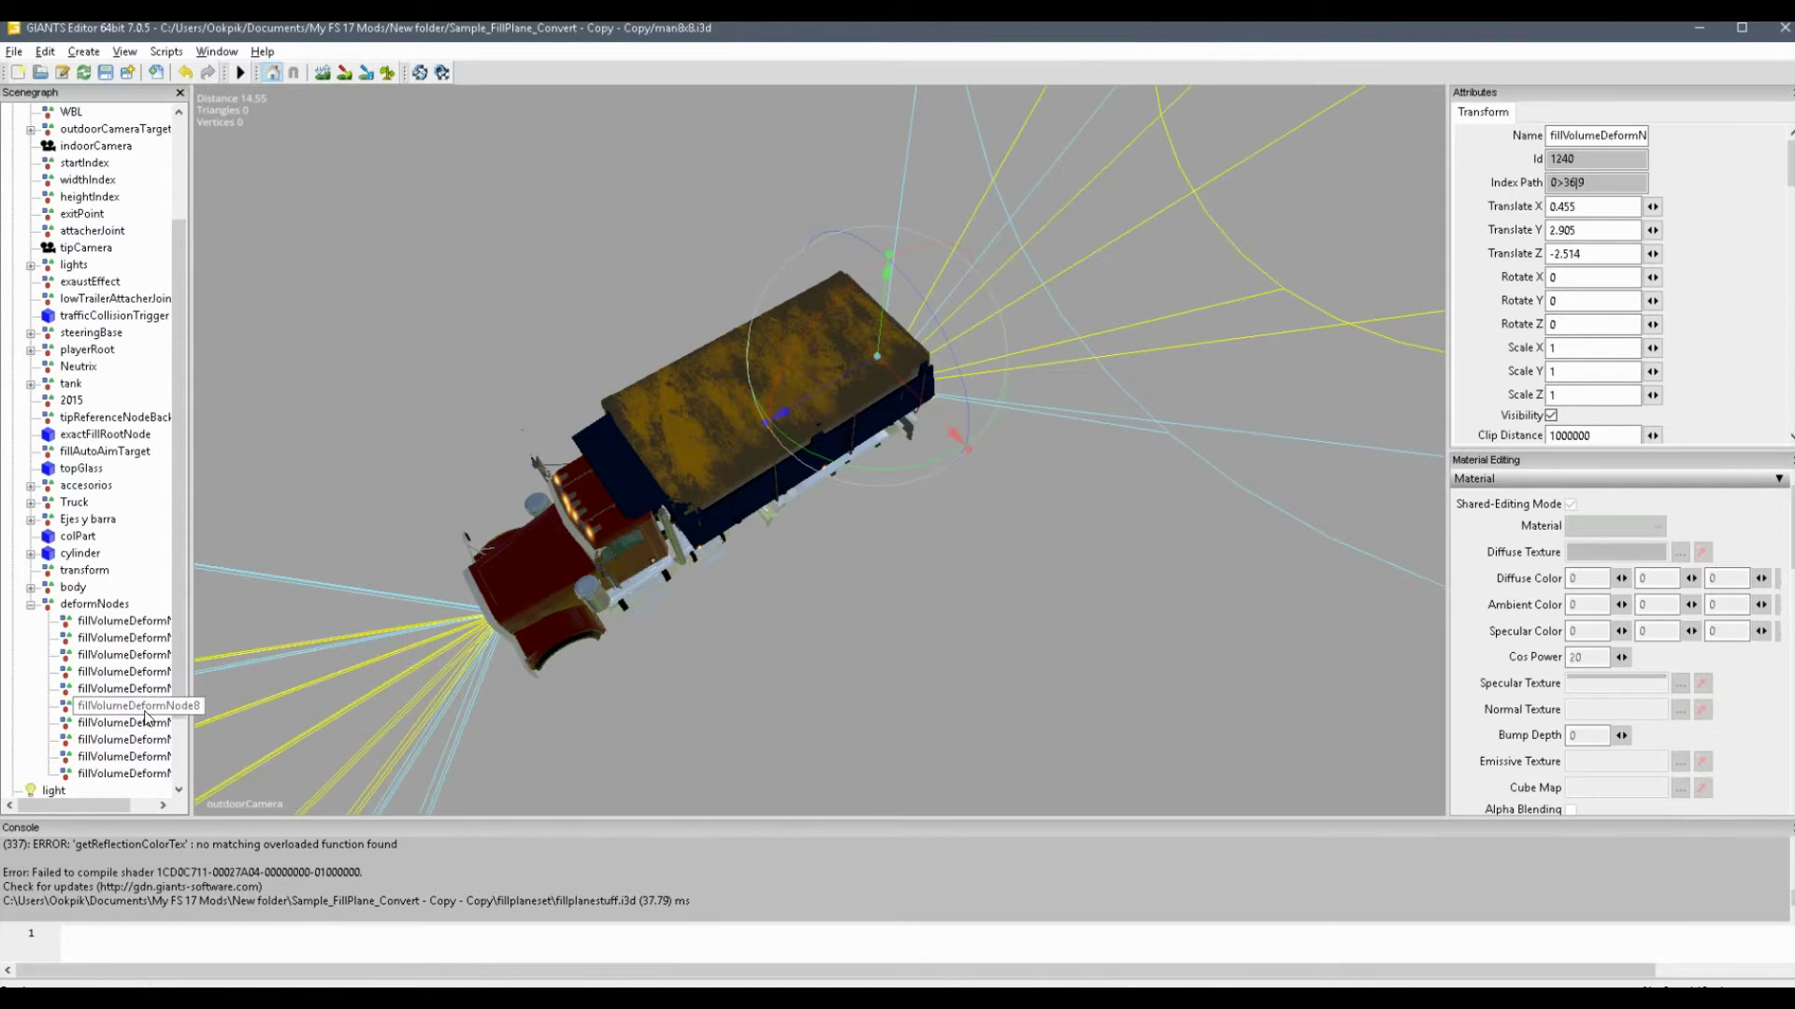
left_click(142, 689)
left_click(140, 671)
left_click(136, 654)
left_click(134, 633)
left_click(134, 621)
scroll(720, 481, "up", 10)
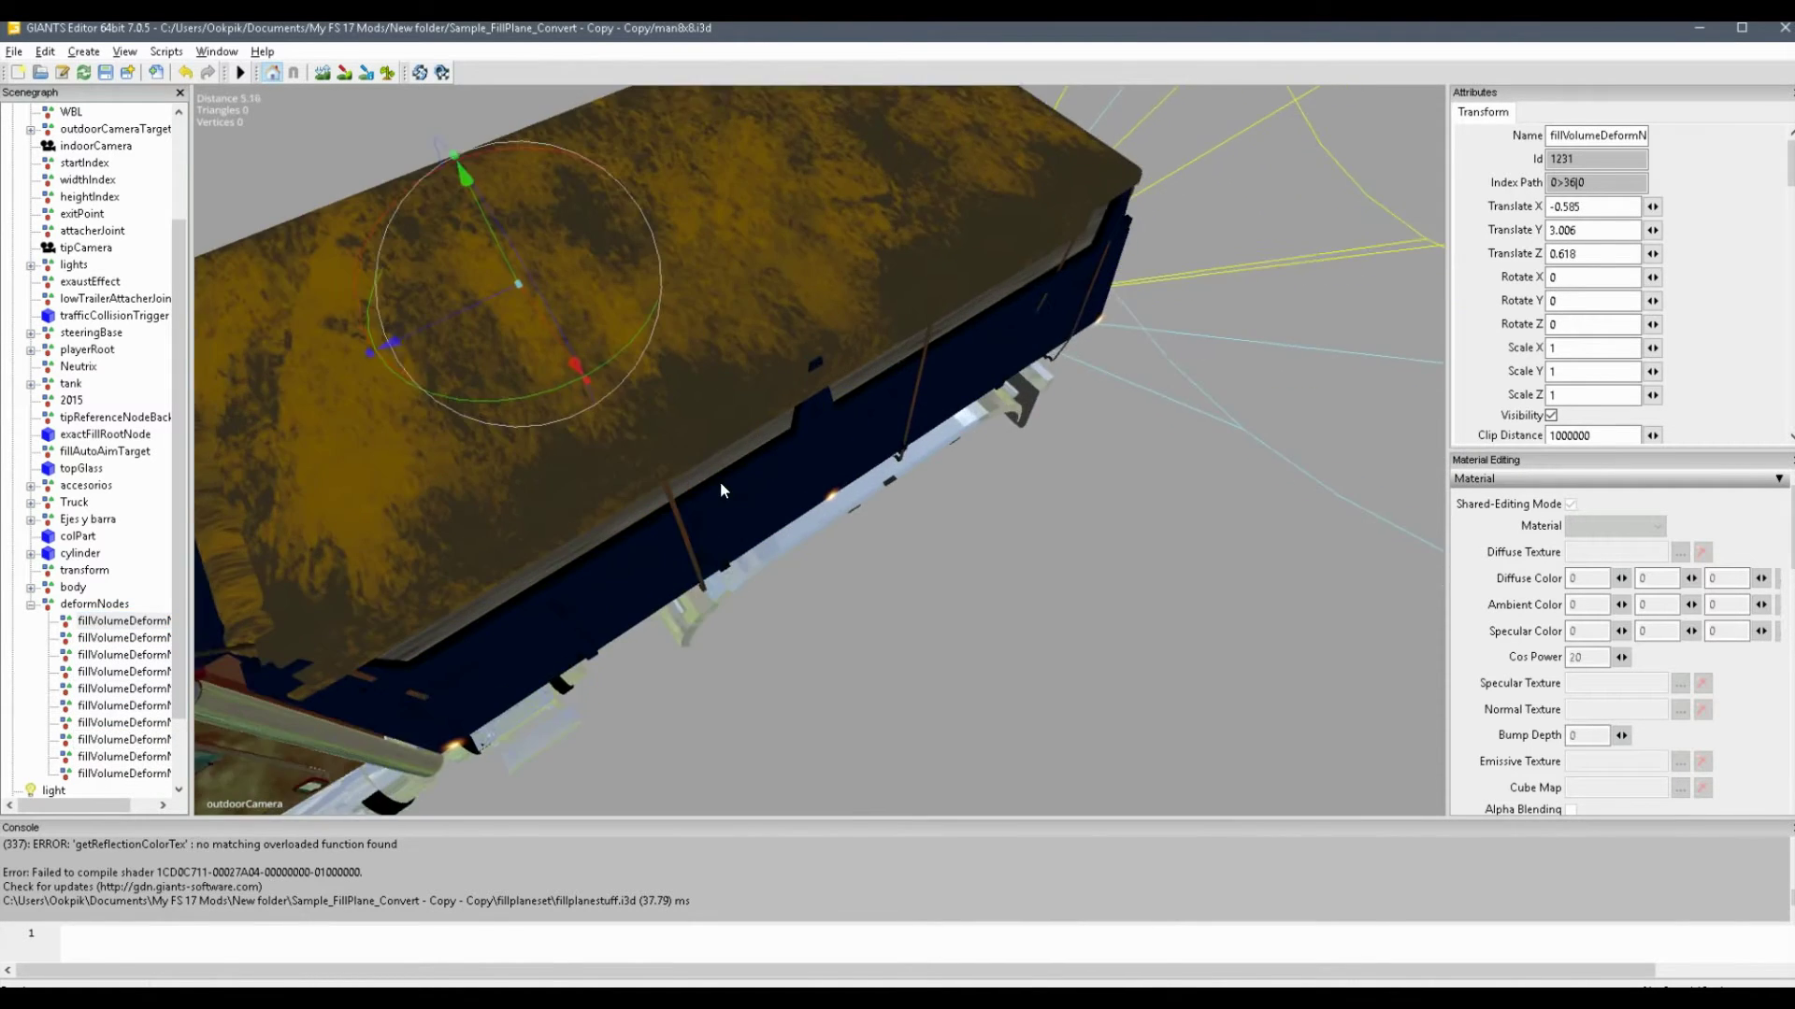
scroll(747, 436, "down", 10)
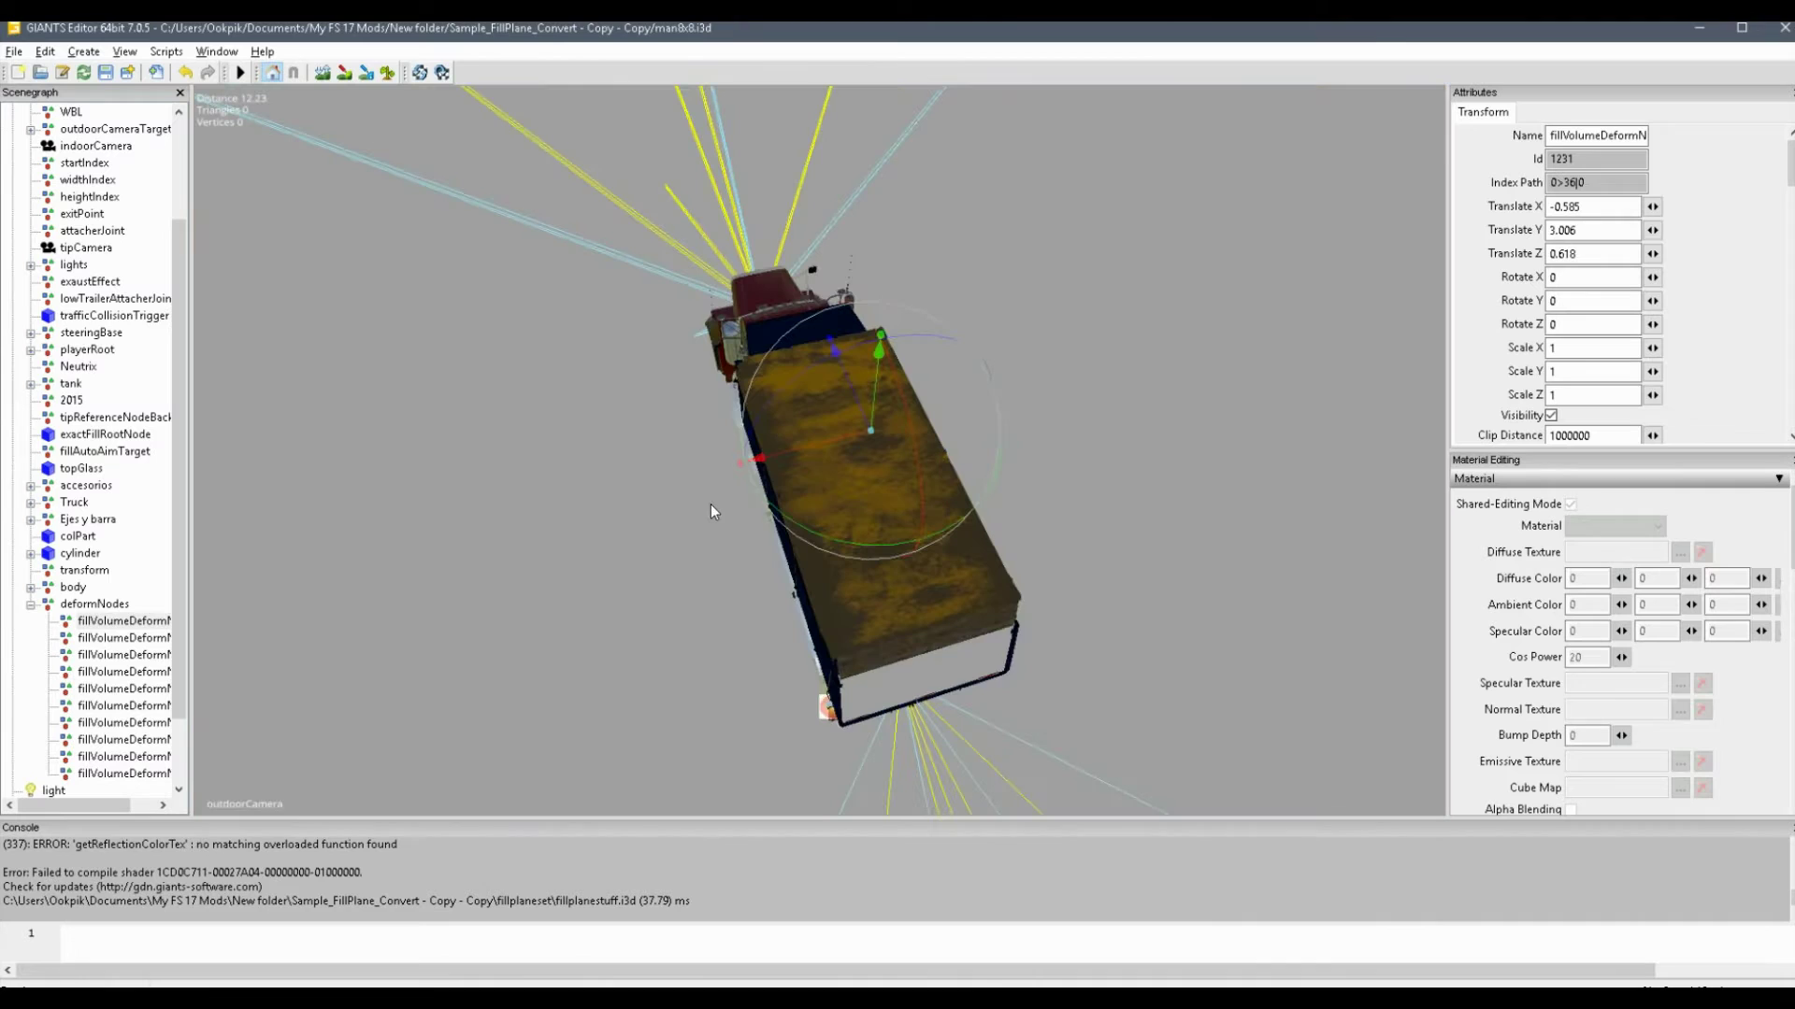
Step: Compare the remaining deform node positions on the bed, then save man8x8.i3d
left_click(140, 655)
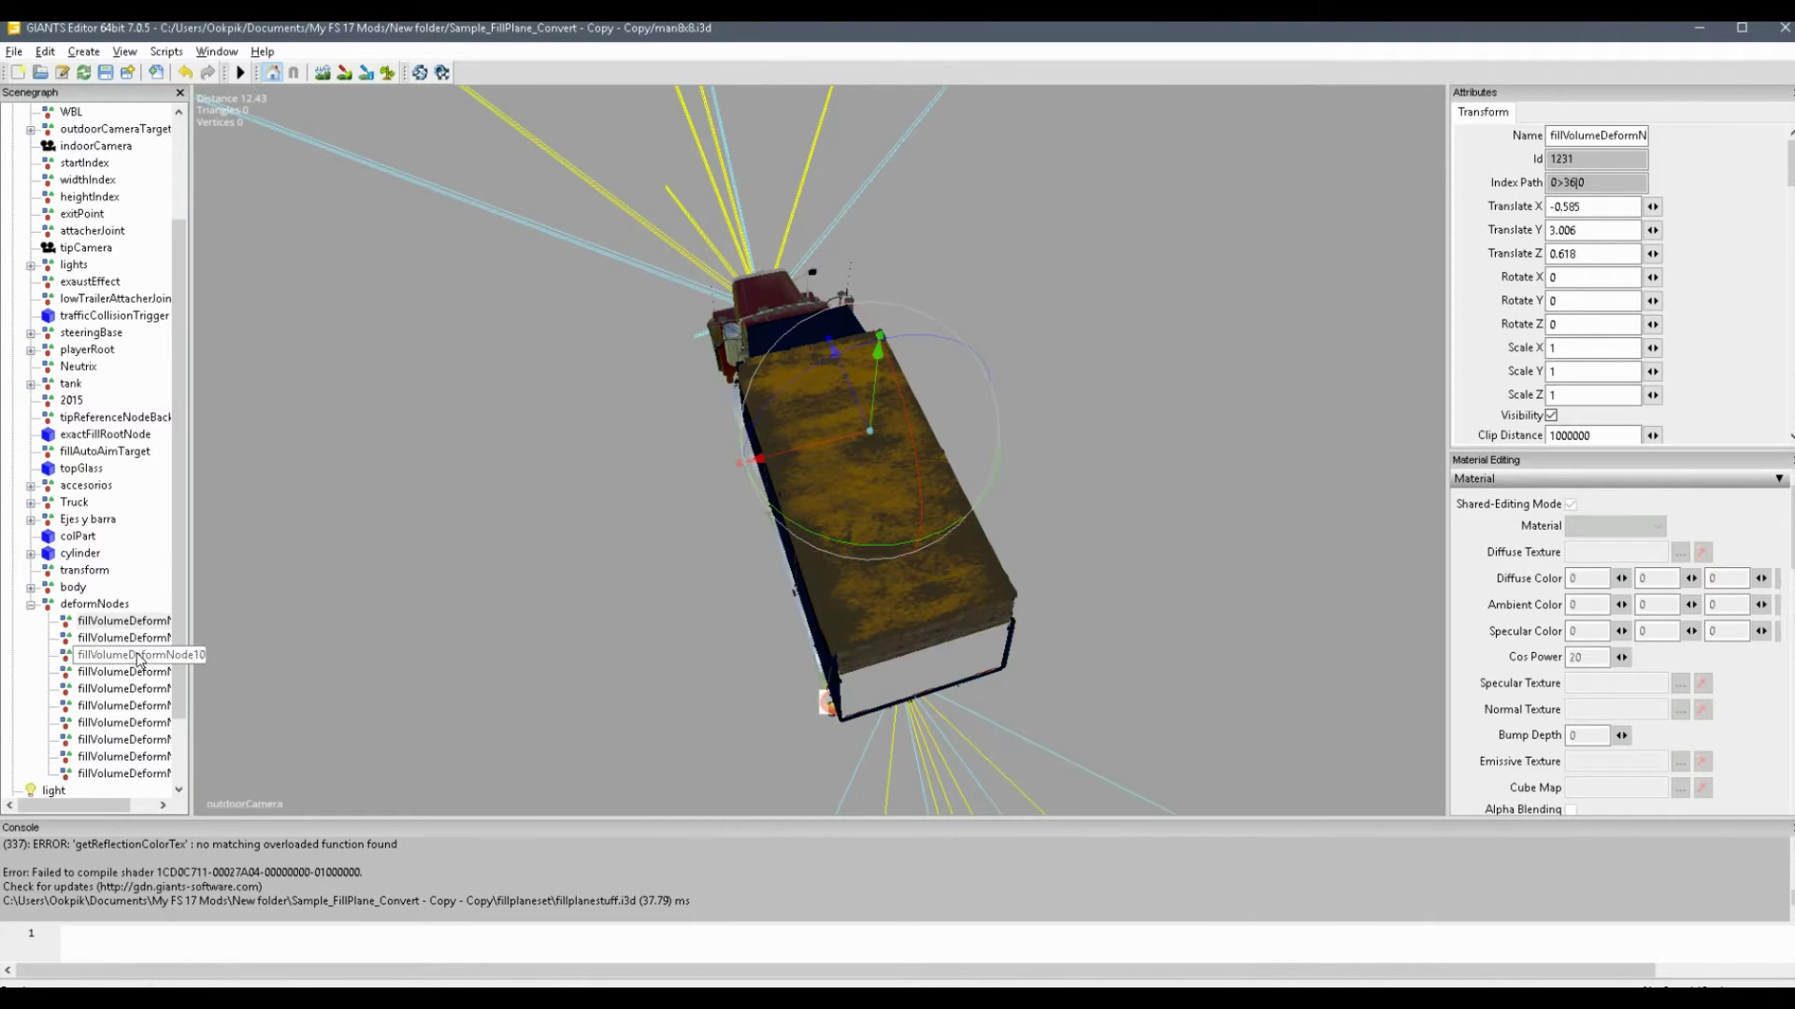
left_click(145, 706)
left_click(151, 756)
left_click(147, 773)
left_click(139, 680)
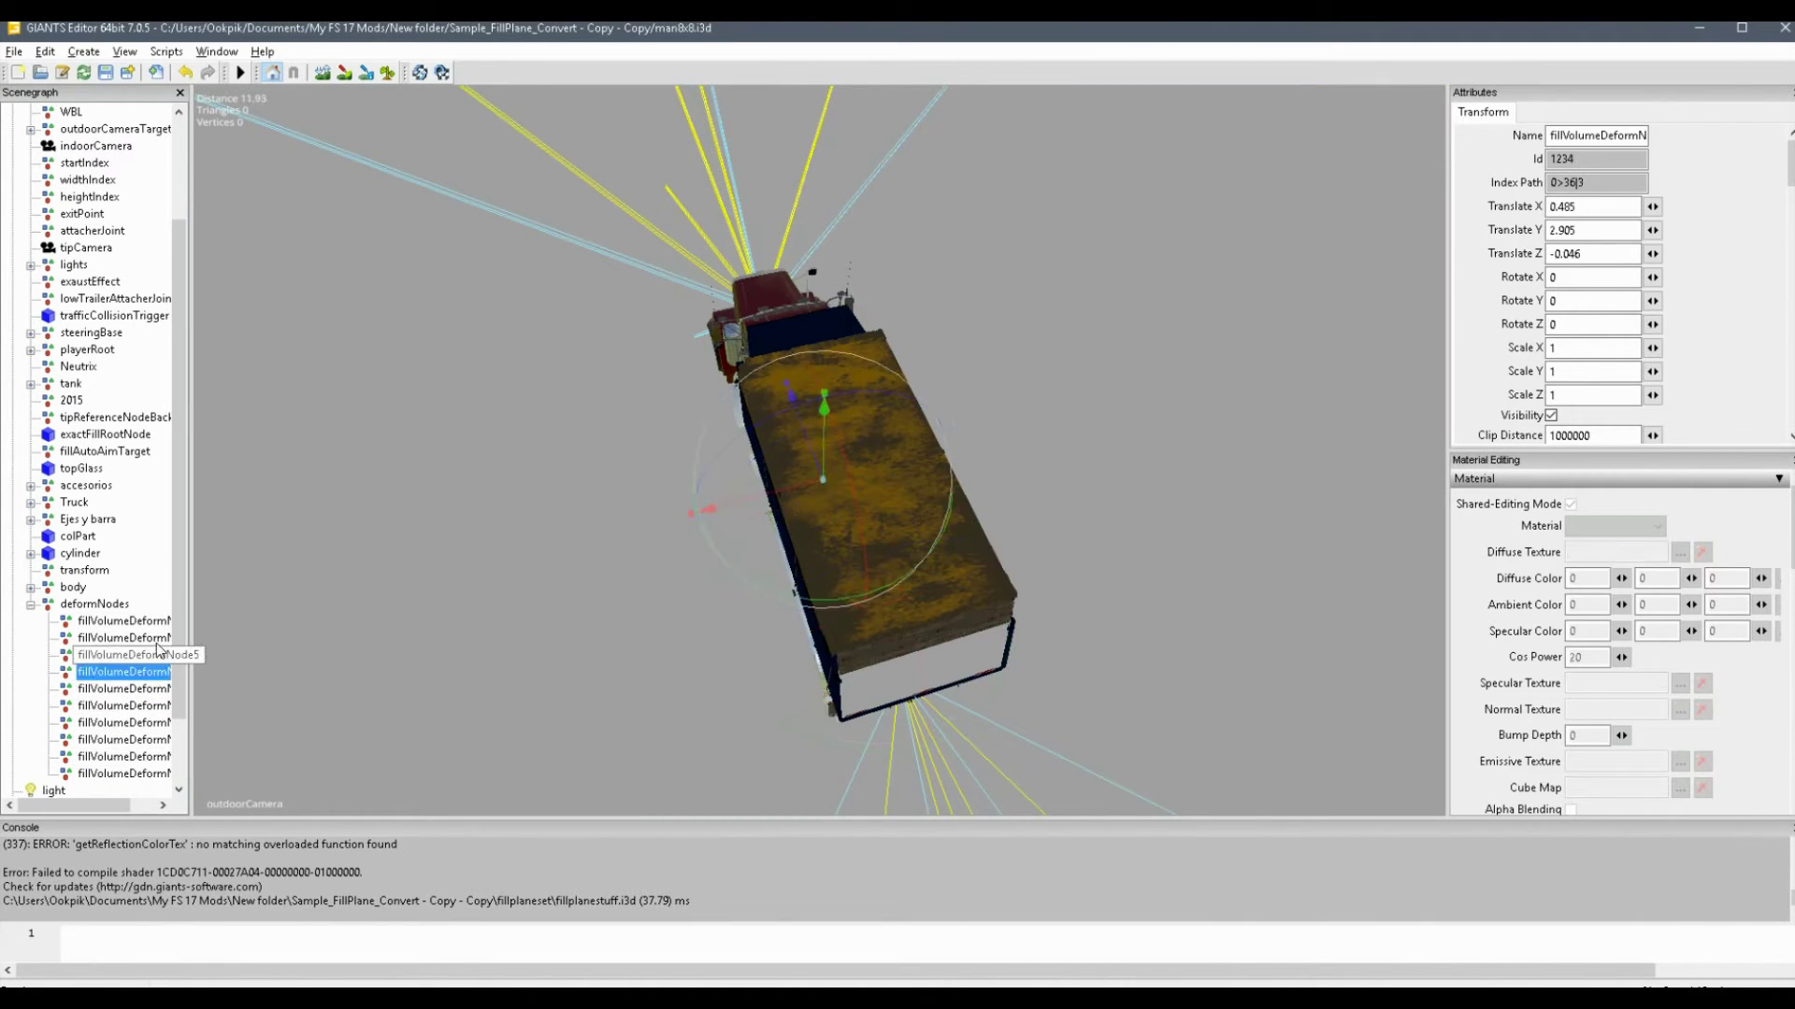
left_click(132, 654)
left_click(132, 638)
left_click(136, 723)
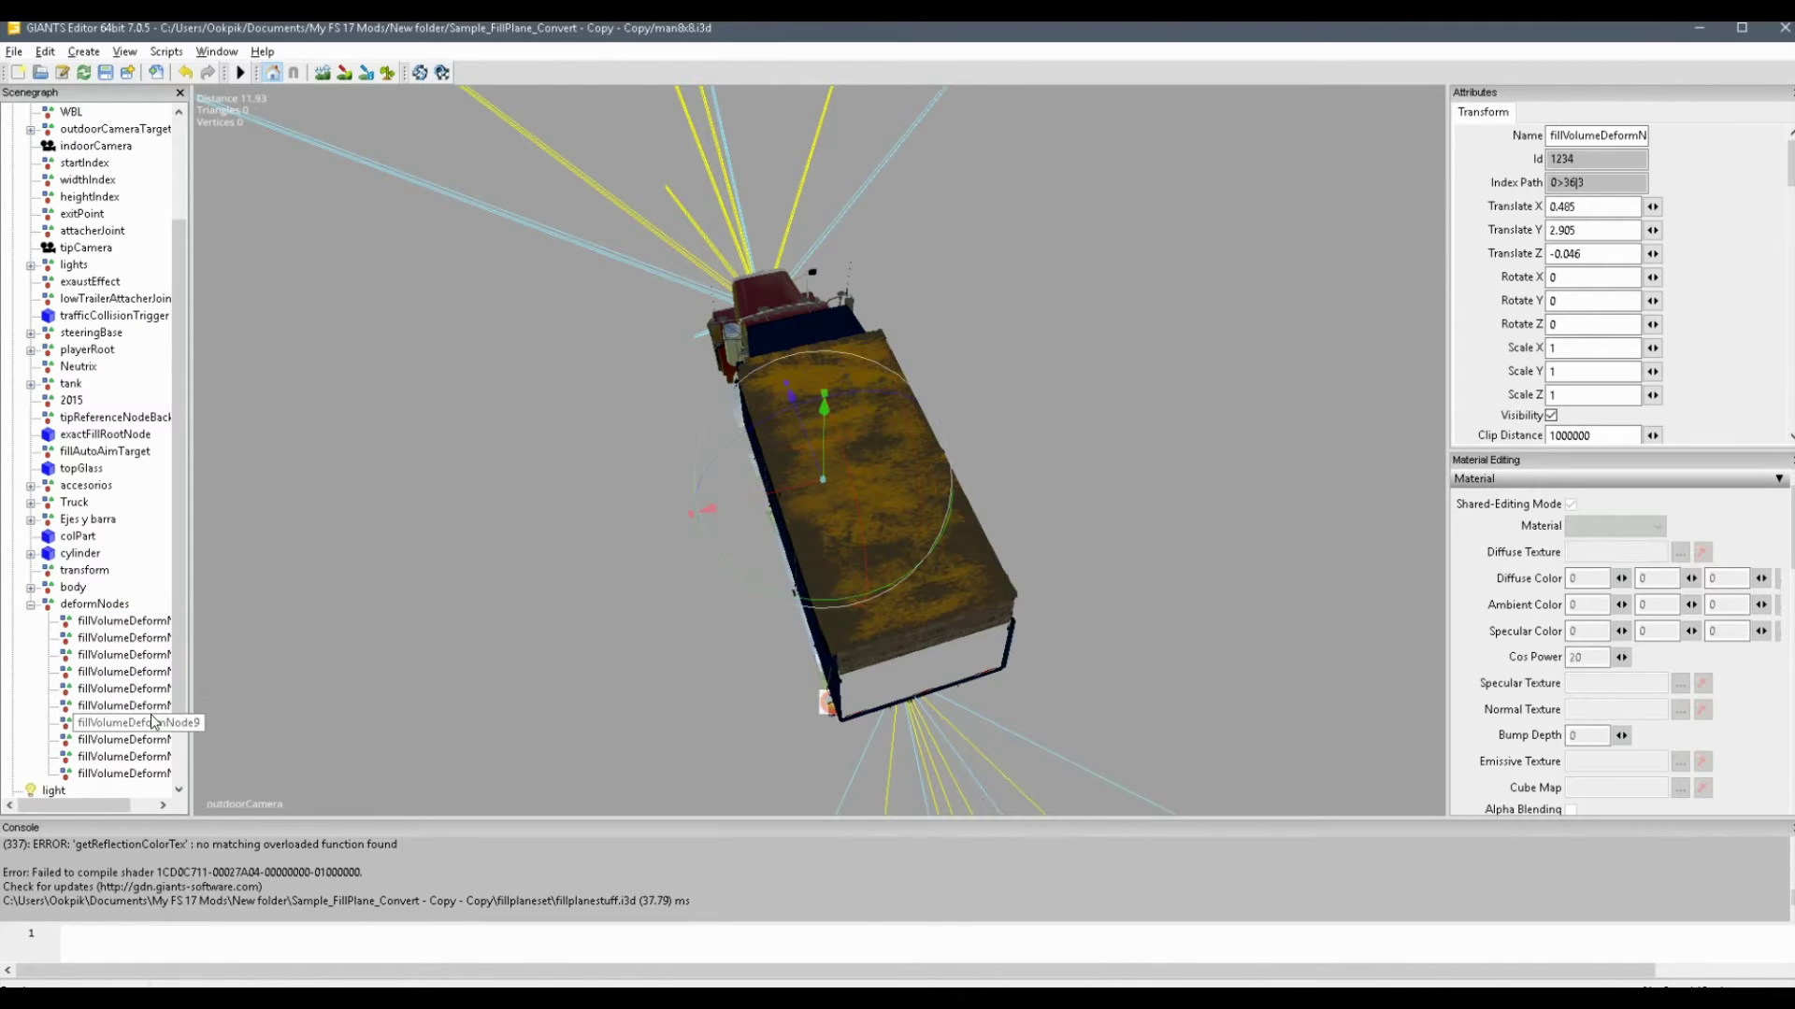
left_click(140, 756)
left_click(140, 739)
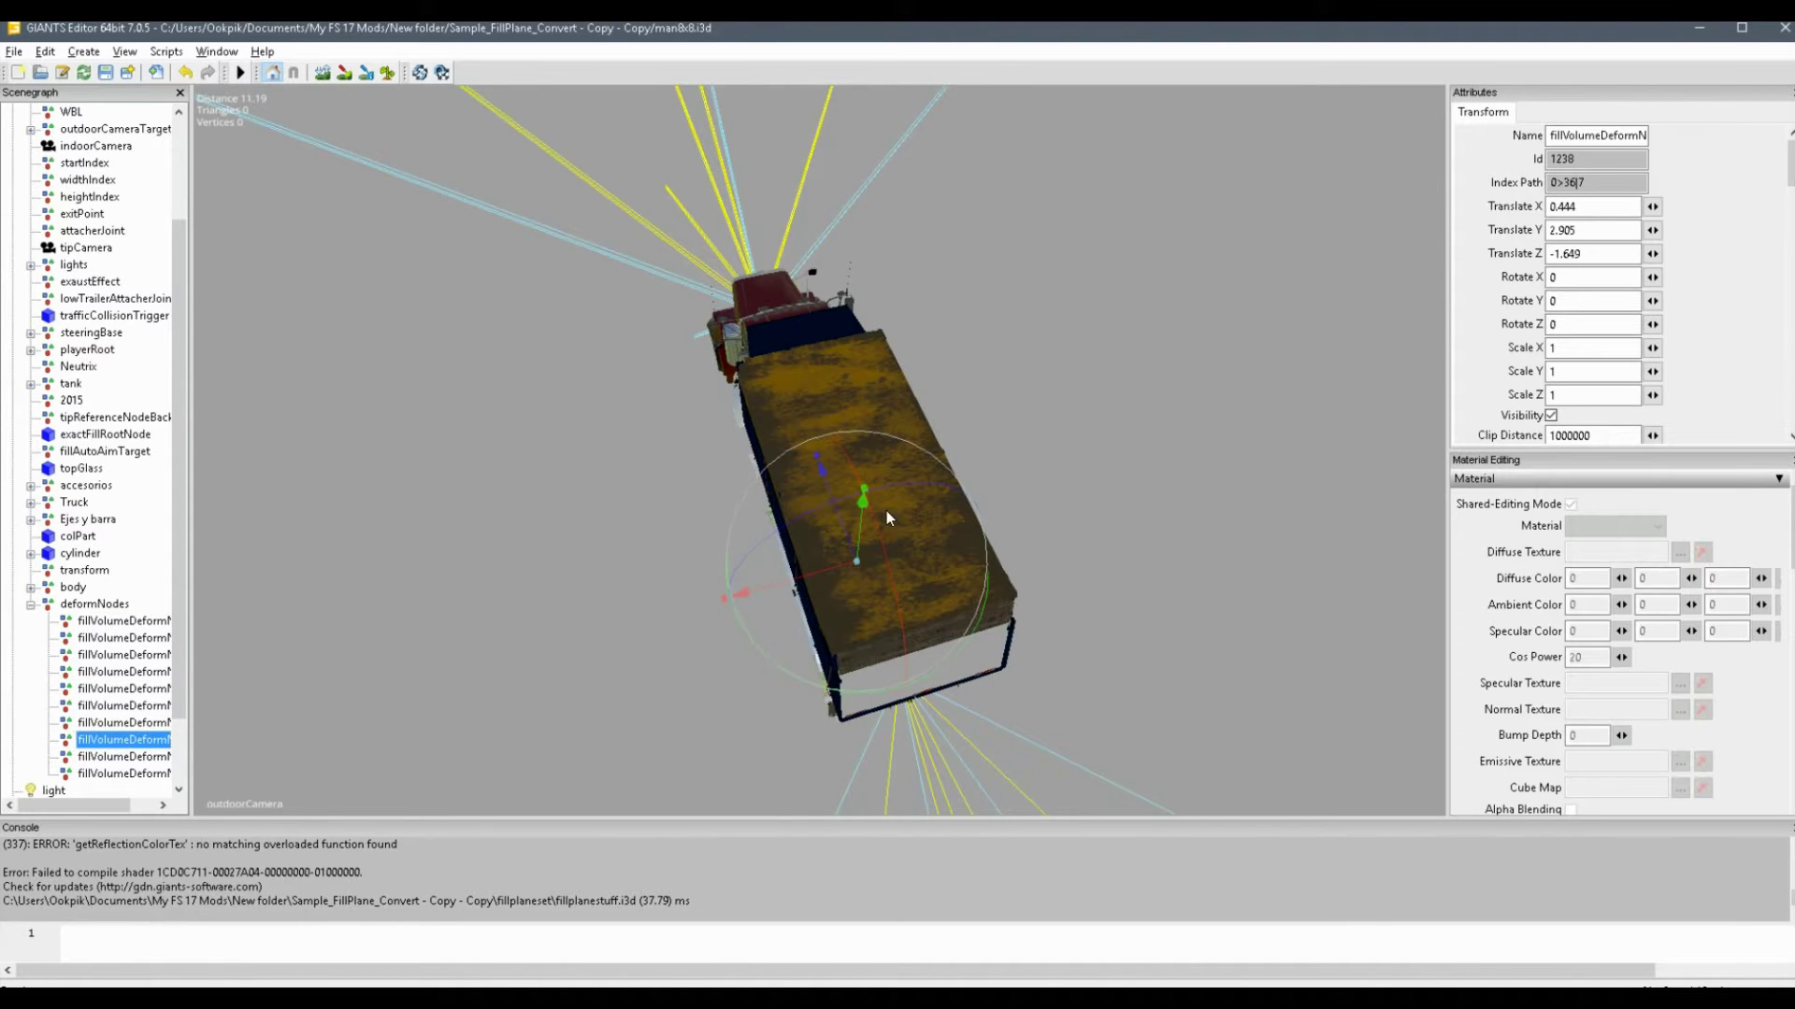
scroll(886, 524, "up", 5)
middle_click_drag(886, 553, 1097, 433)
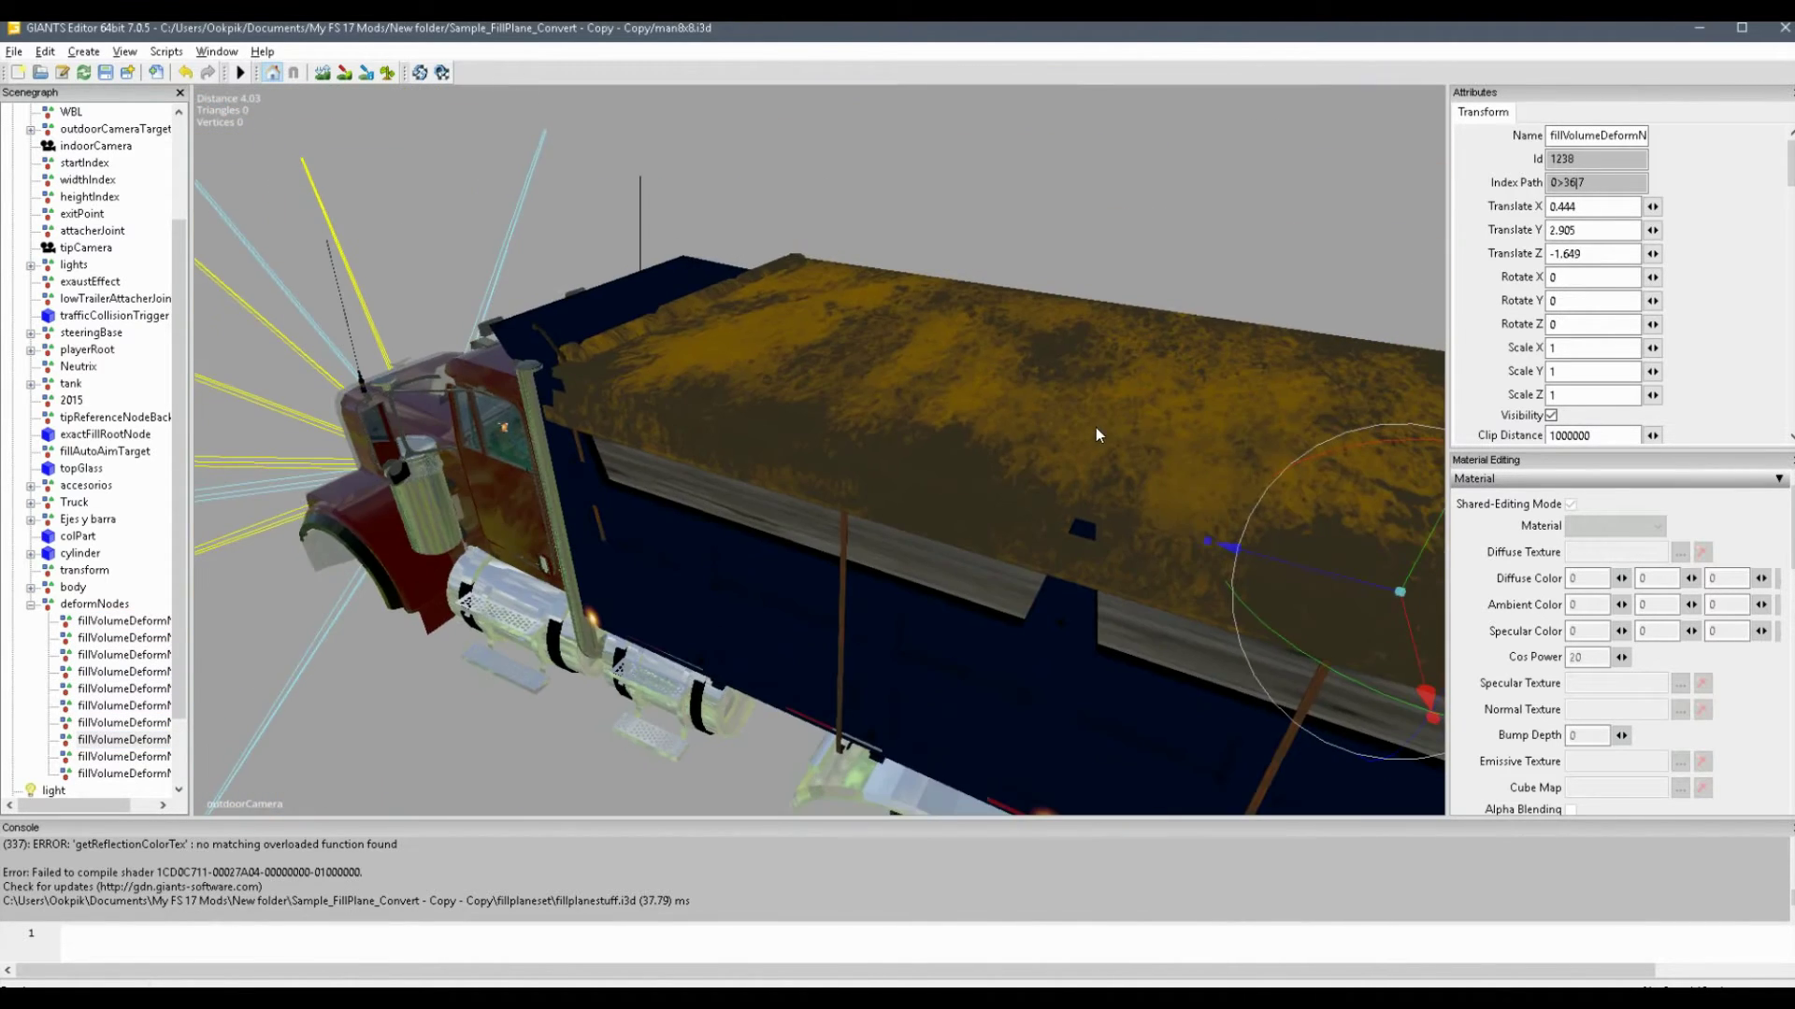
left_click(15, 51)
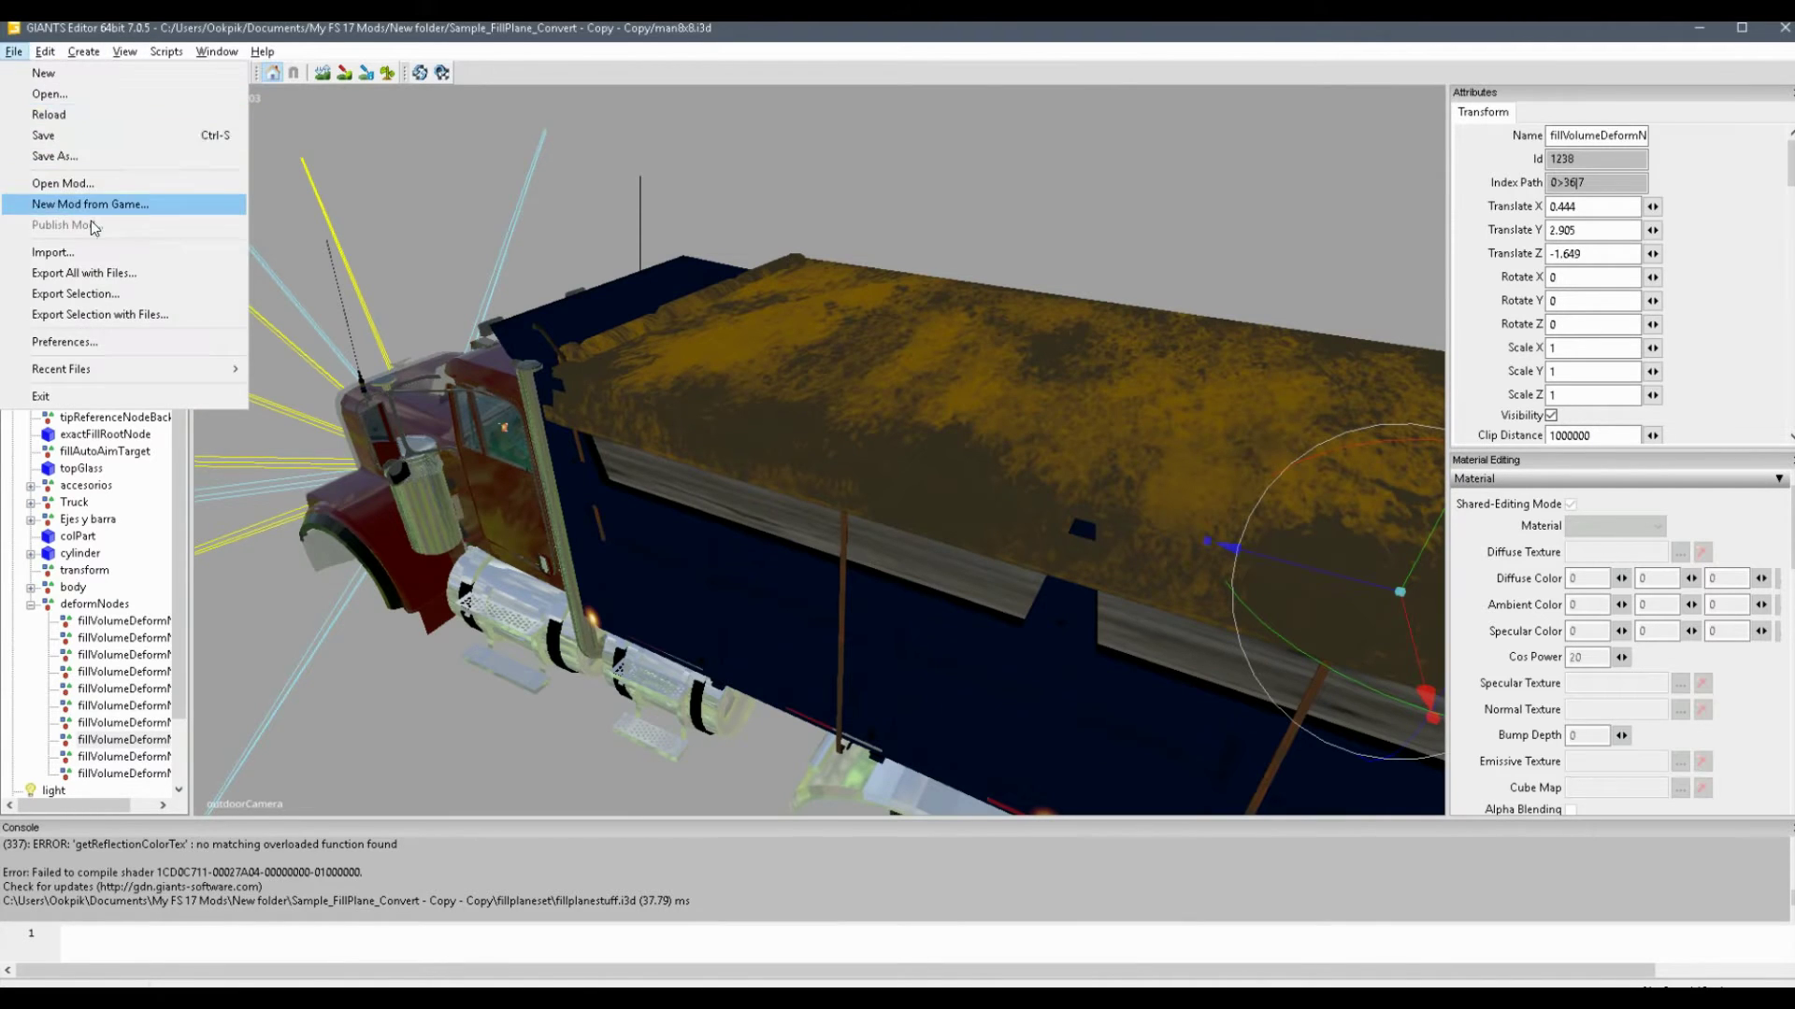
left_click(105, 136)
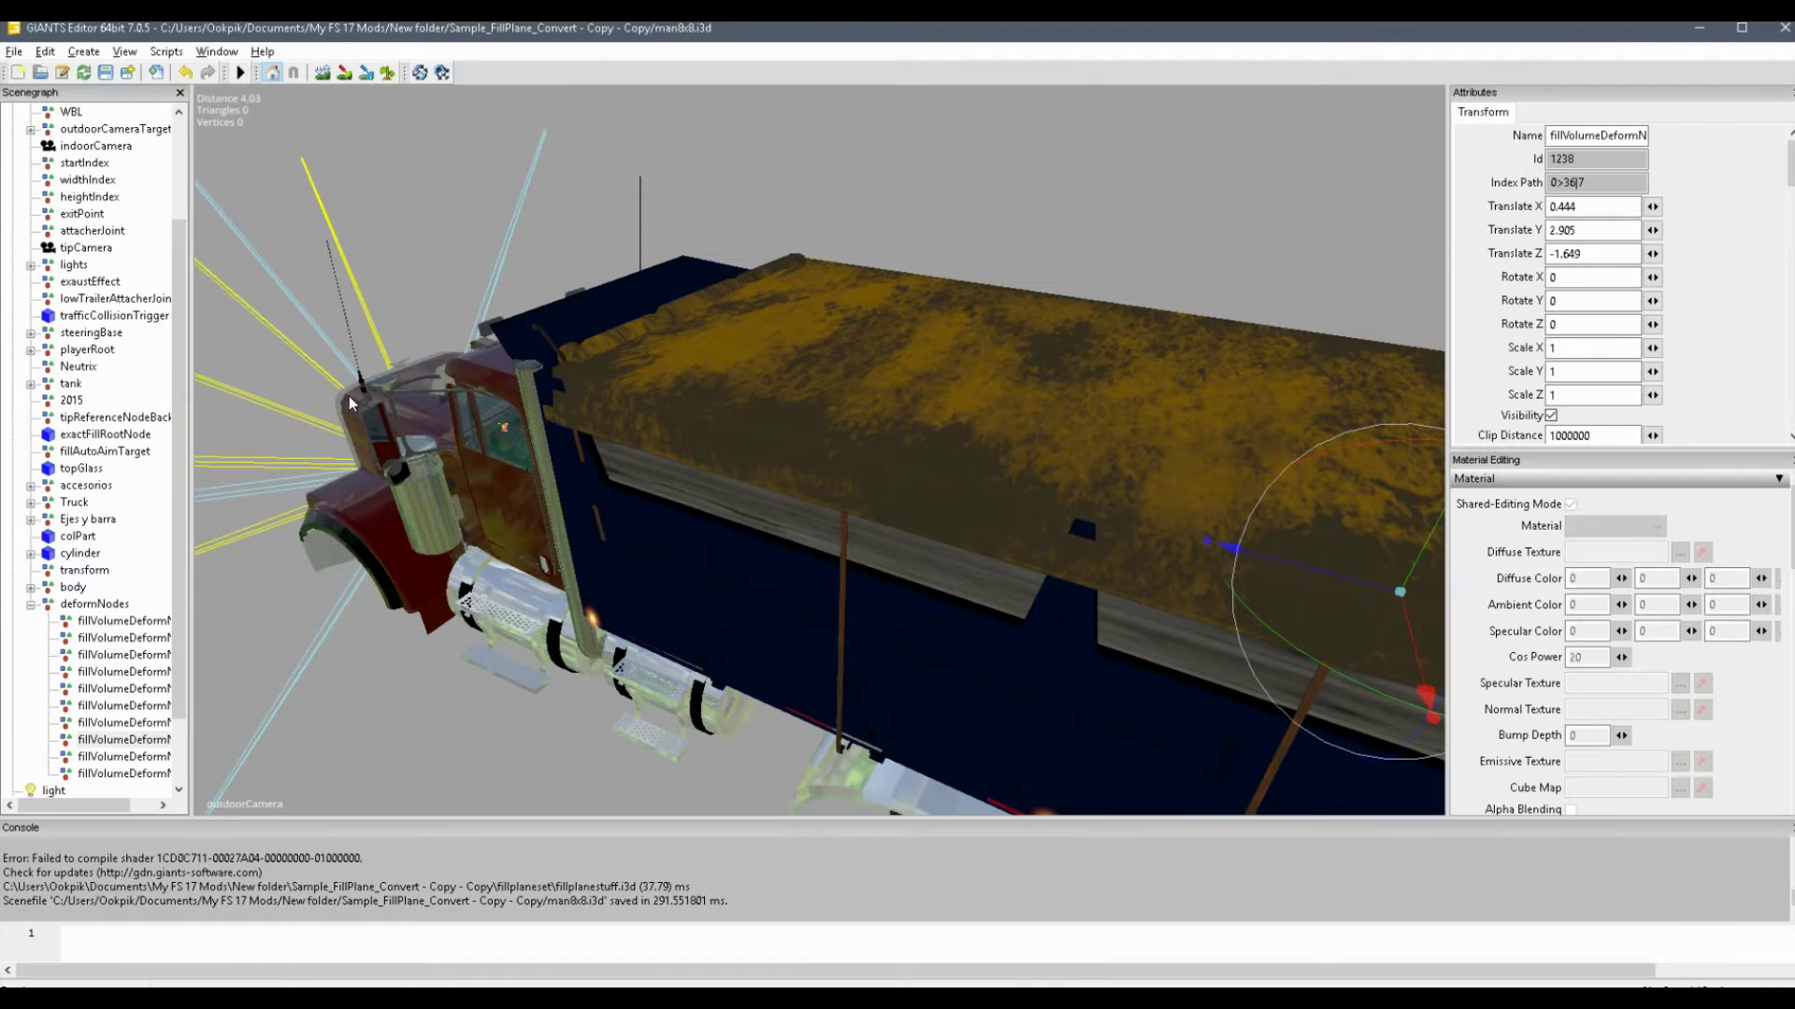
Step: Bring up FREIGHTLINER.xml in Notepad++ and scroll down to its fillVolumes and fillVolumeHeights sections
key("alt+Tab")
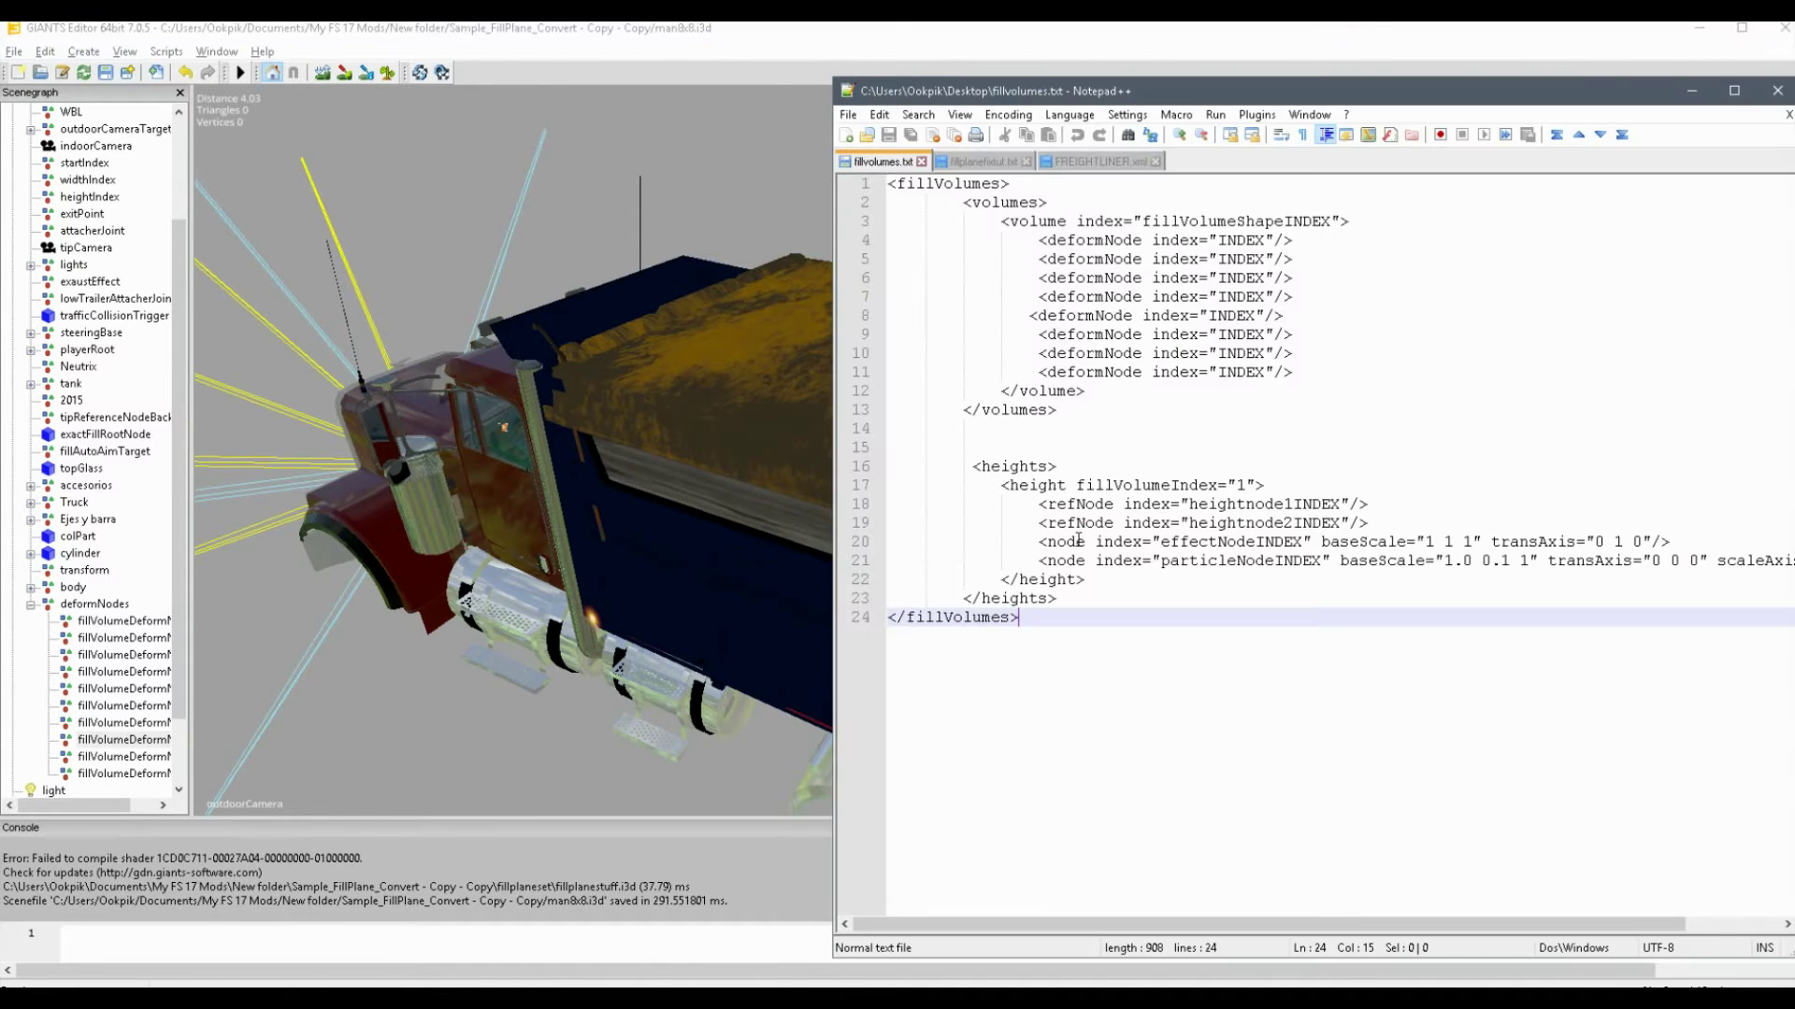
left_click_drag(1365, 105, 1267, 111)
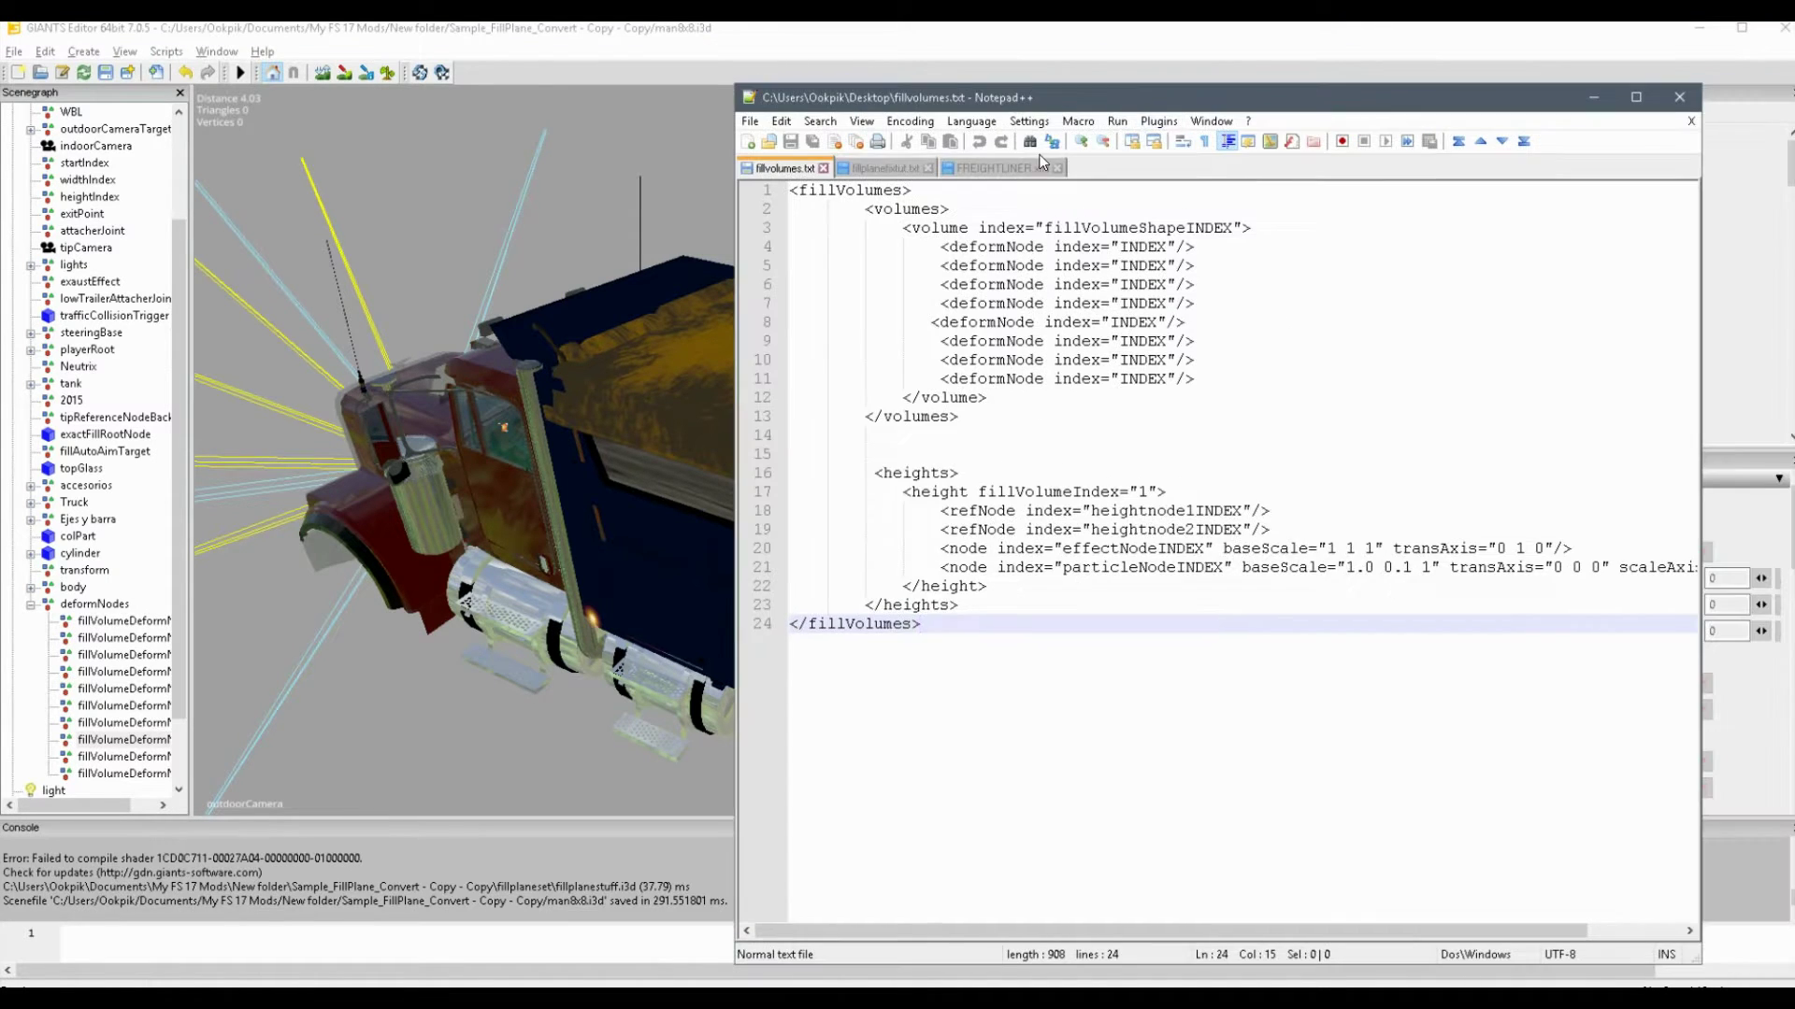
left_click(1000, 169)
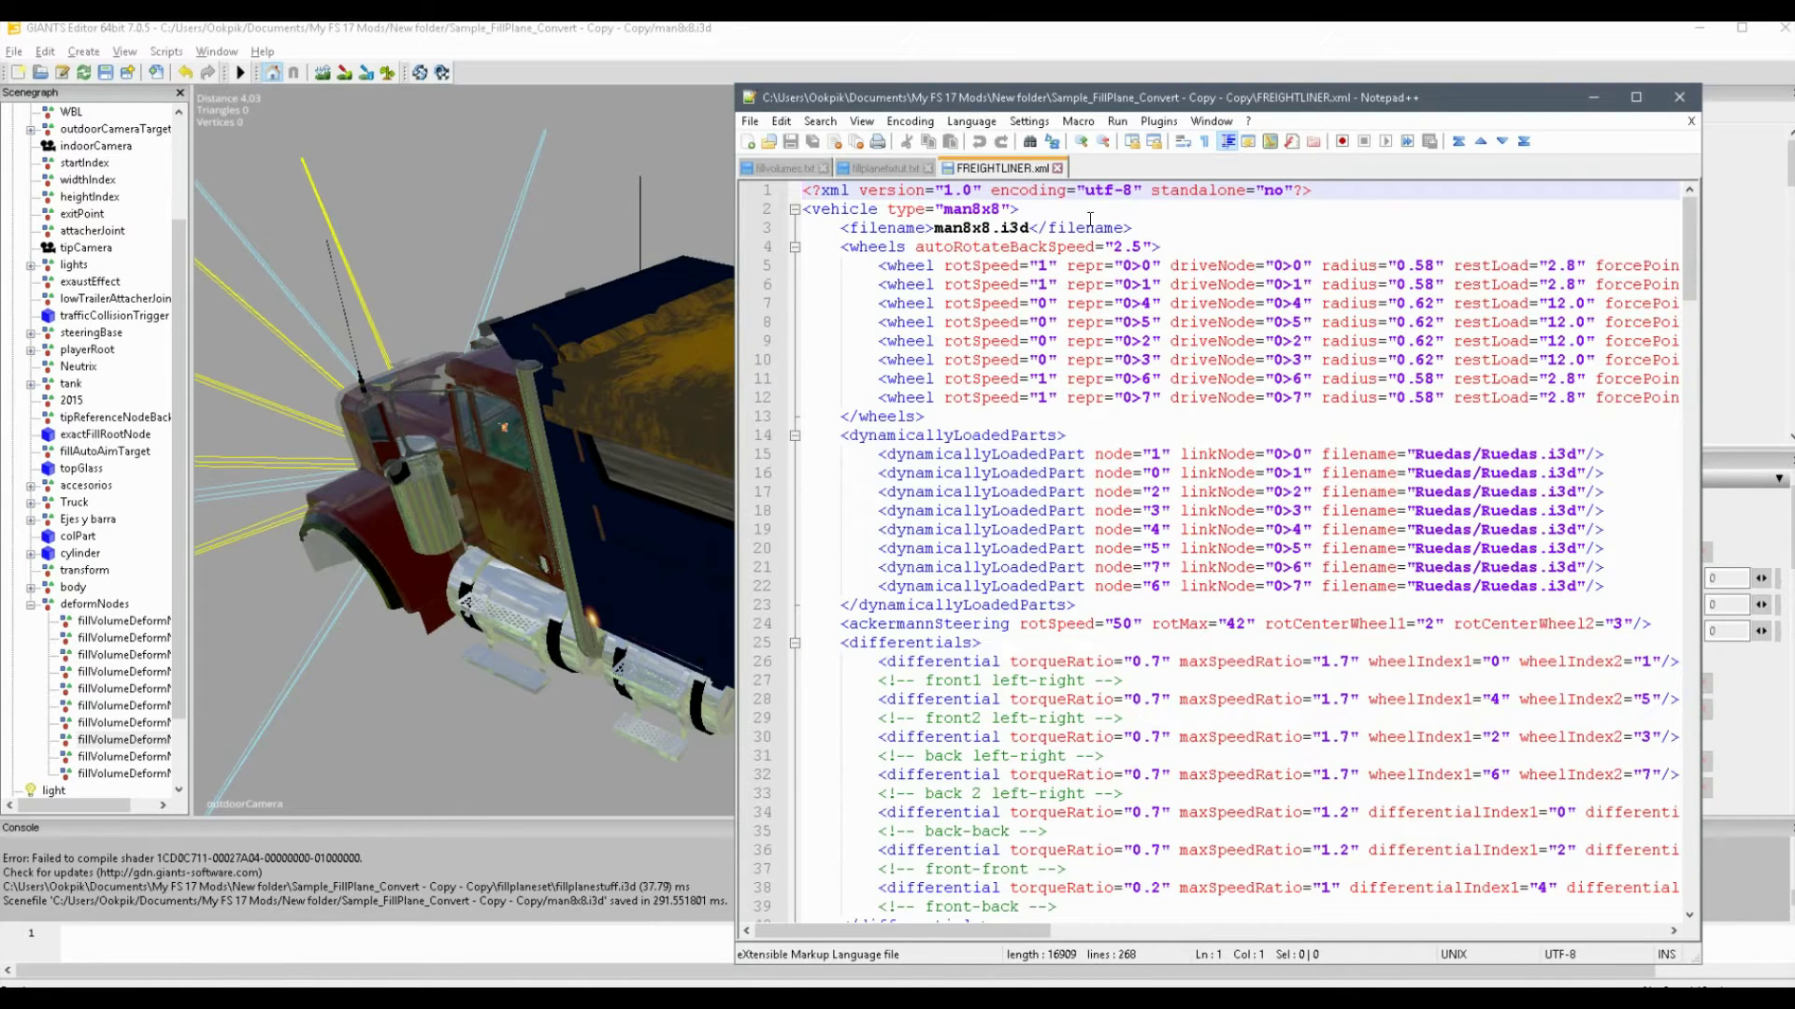
scroll(1090, 218, "down", 6)
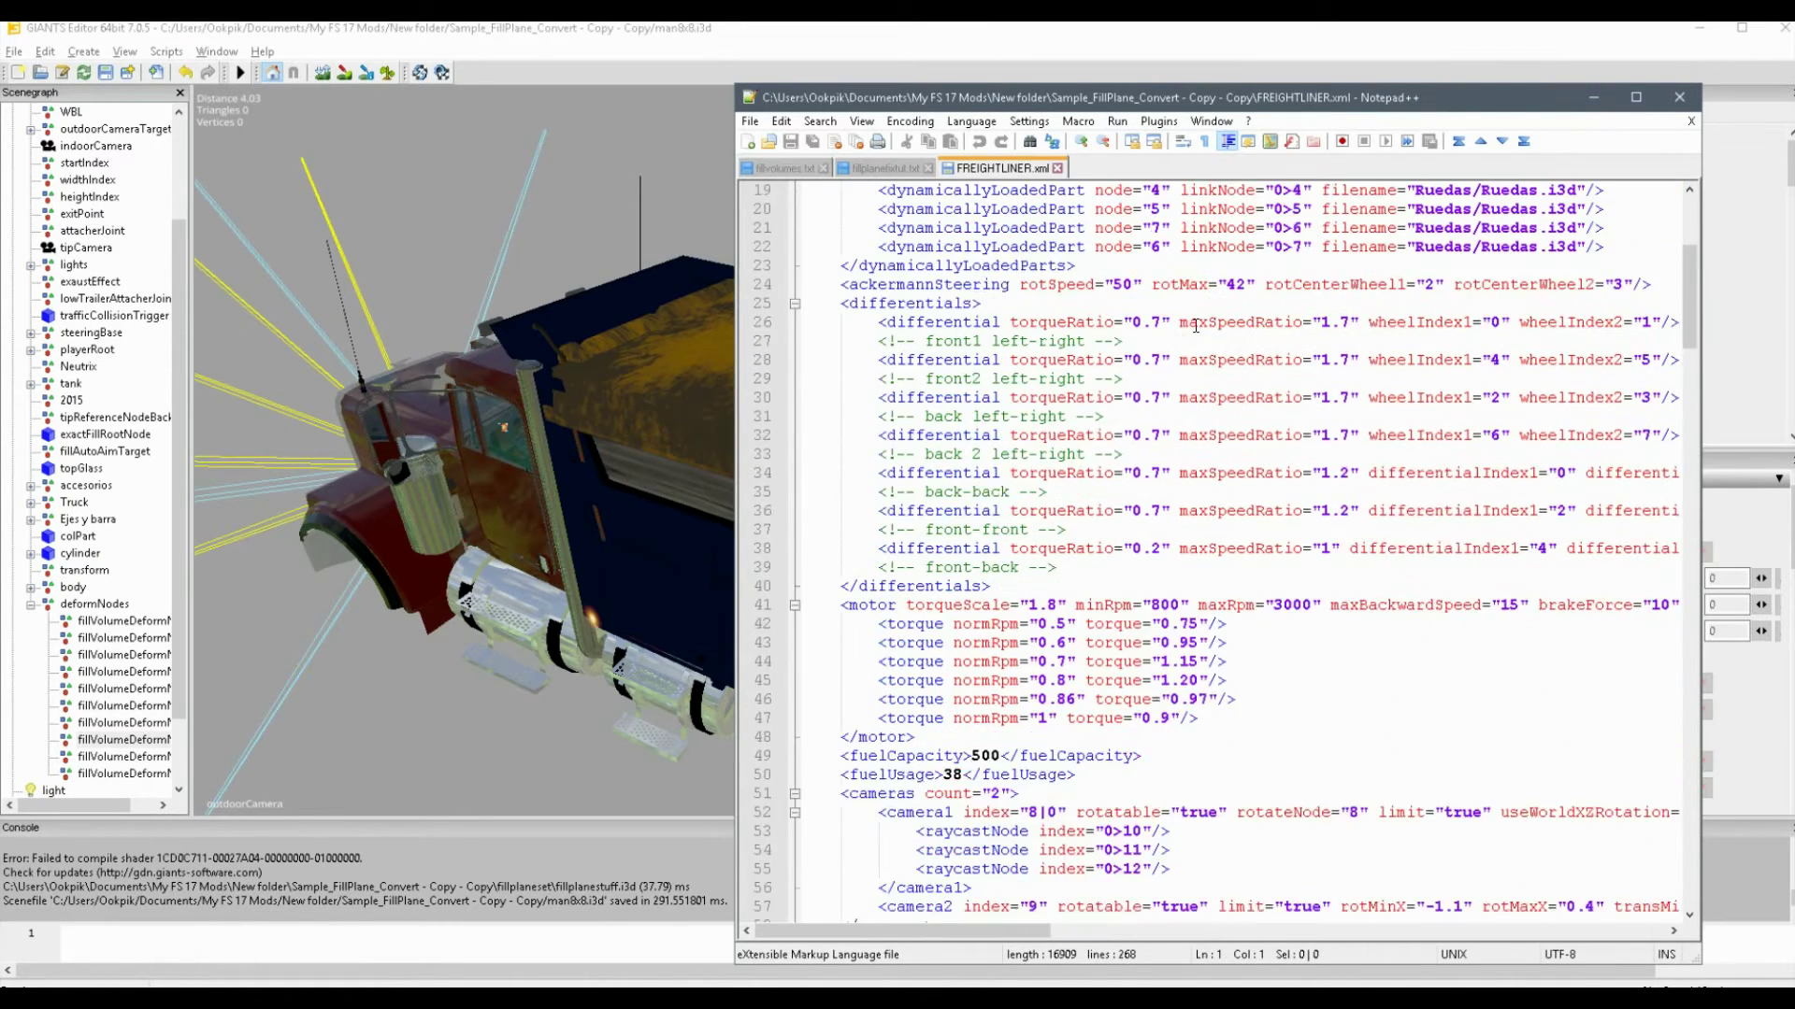
scroll(1196, 324, "down", 19)
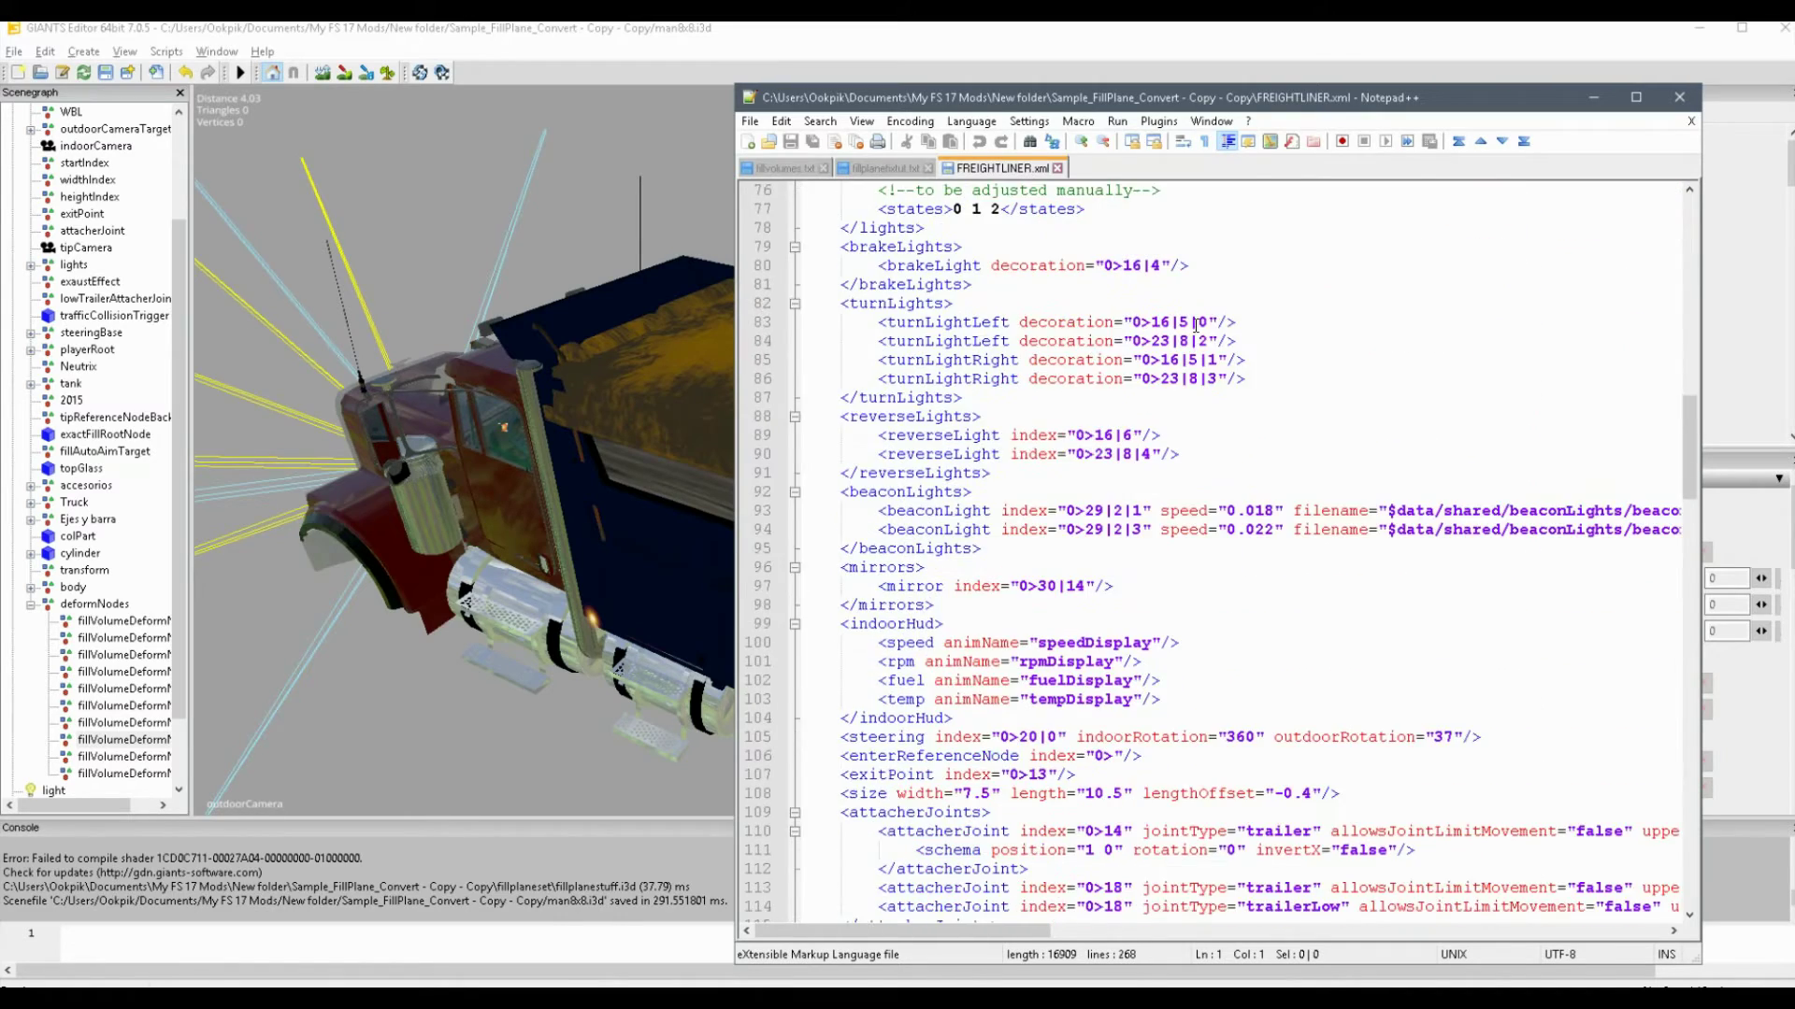
scroll(1195, 325, "down", 9)
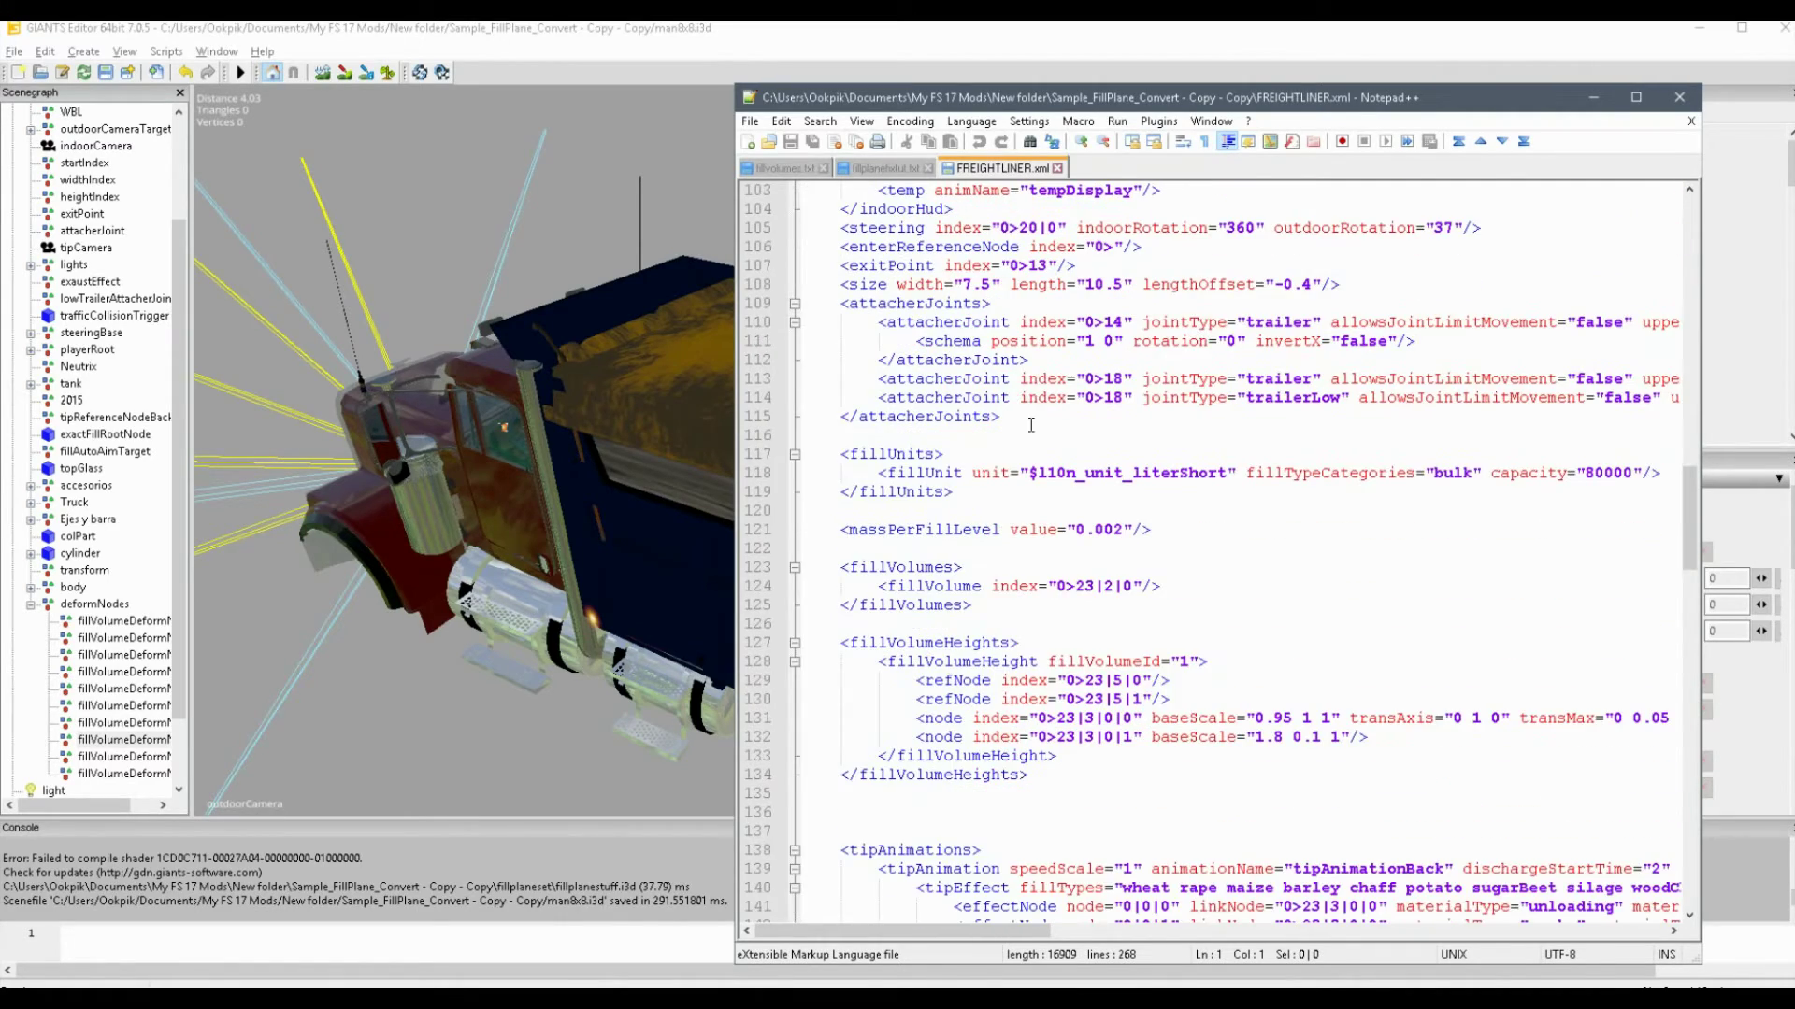
scroll(964, 491, "down", 2)
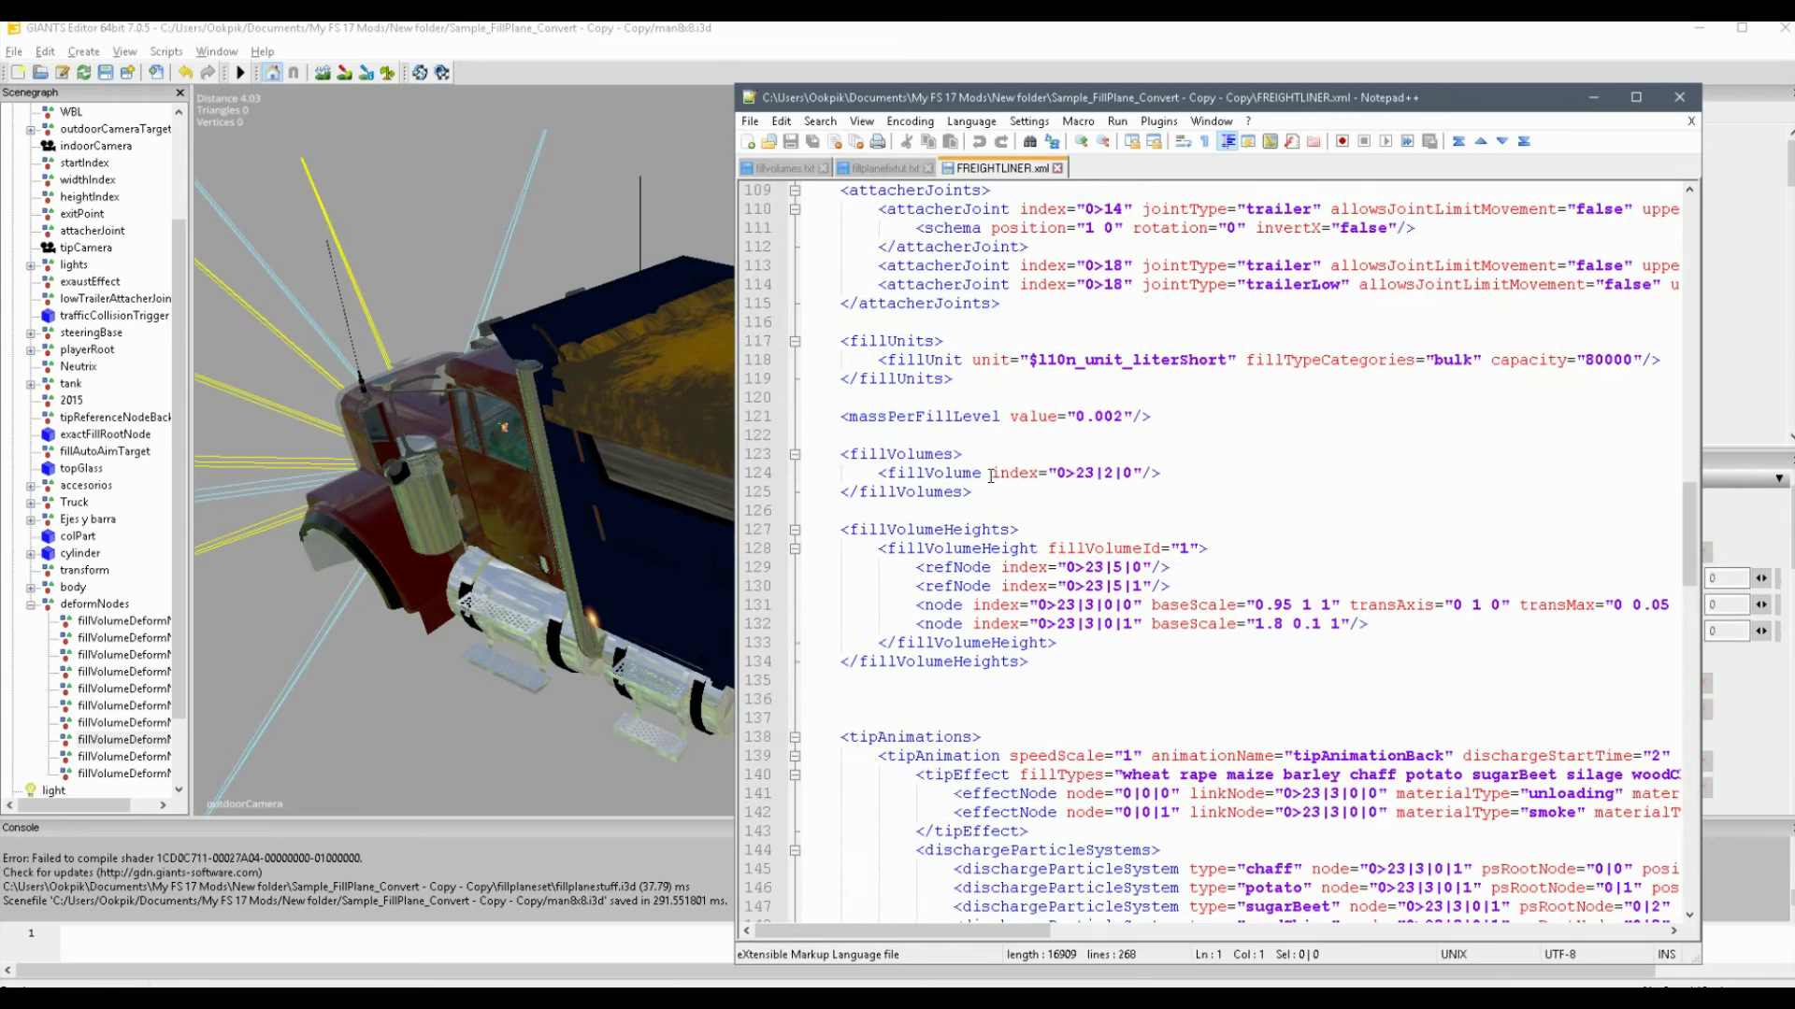
scroll(992, 477, "down", 2)
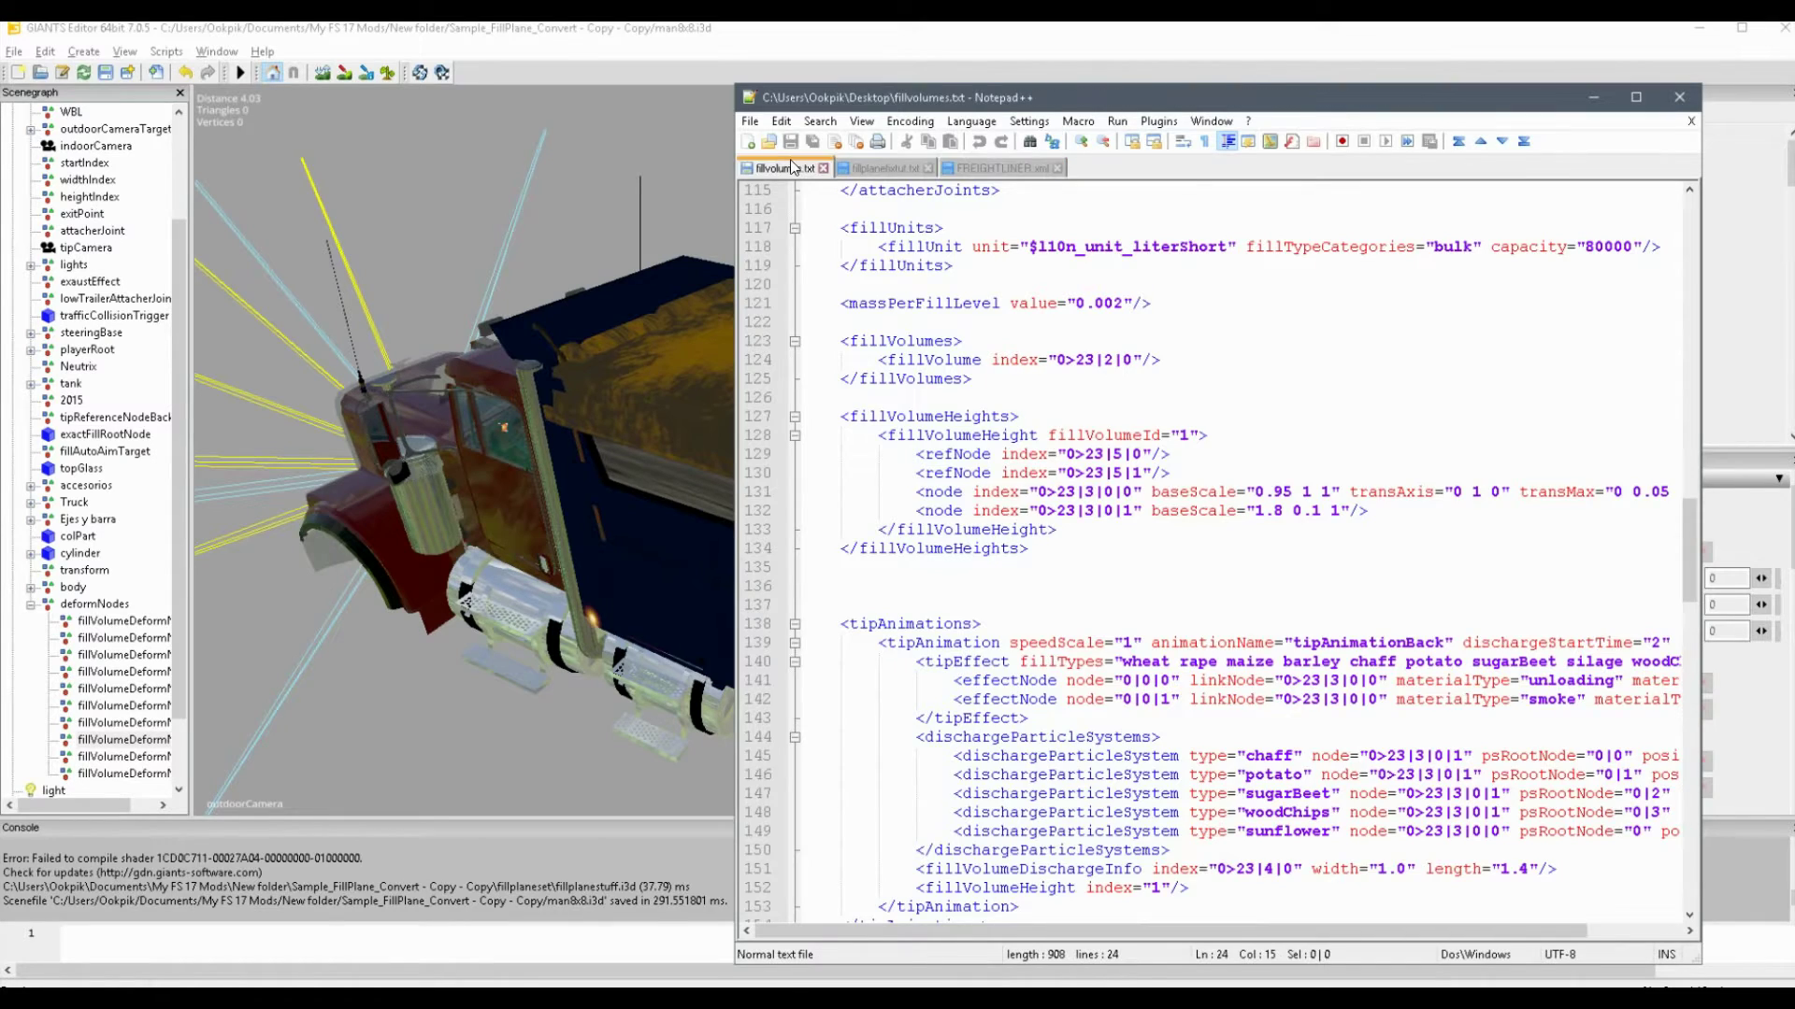
Step: Paste the template's eight deformNode INDEX lines below line 124 and remove the fillVolume tag's closing slash
left_click_drag(786, 169, 876, 171)
left_click_drag(940, 247, 1254, 378)
key("ctrl+c")
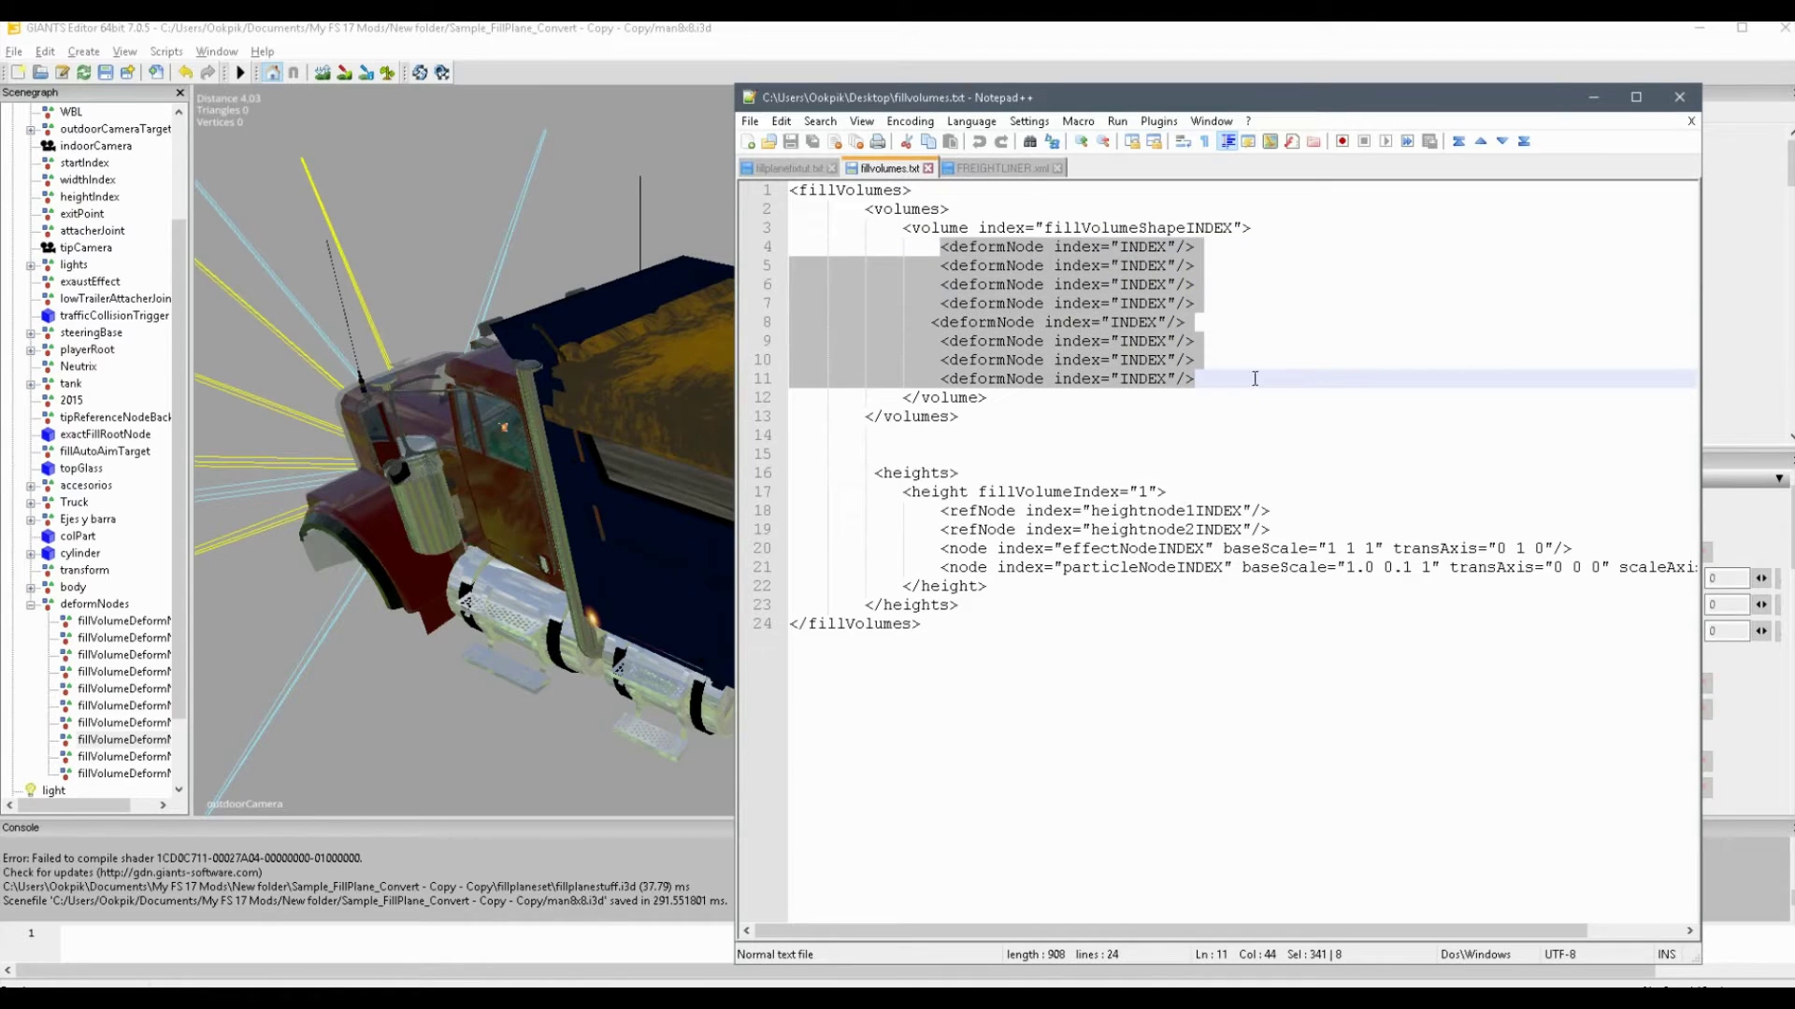
left_click(998, 170)
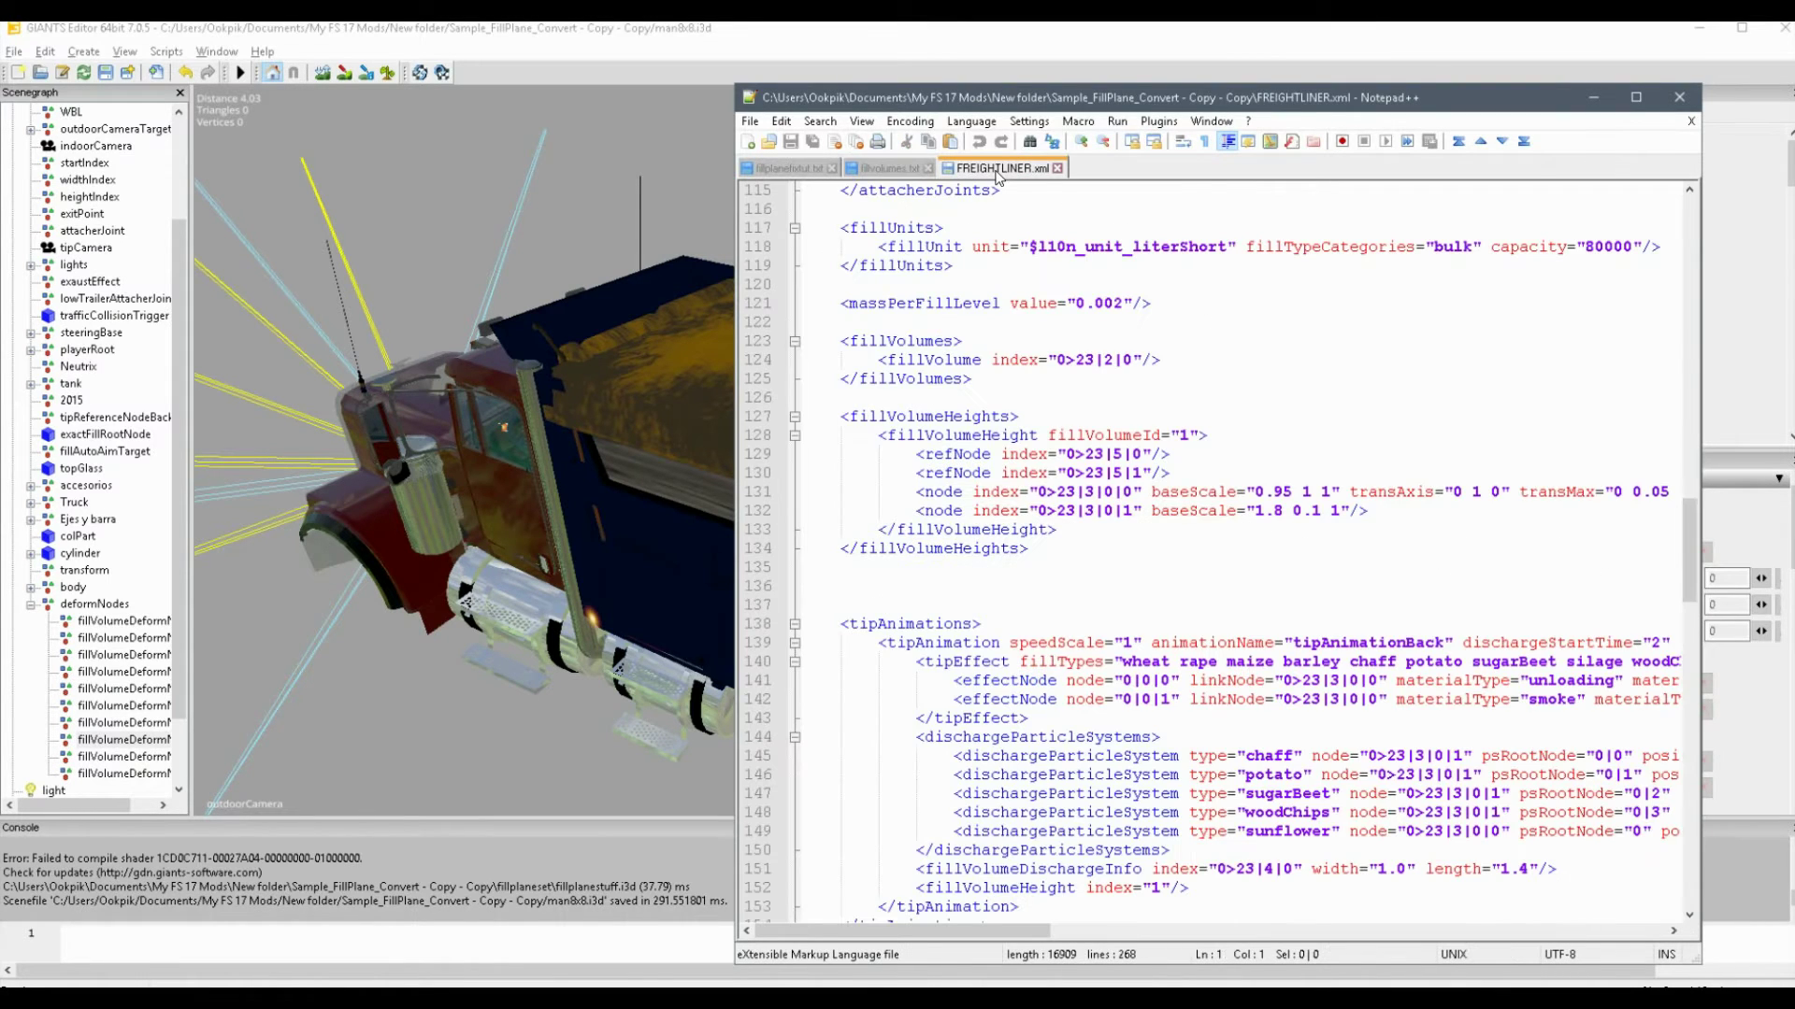
left_click(1155, 360)
key("Return")
key("ctrl+v")
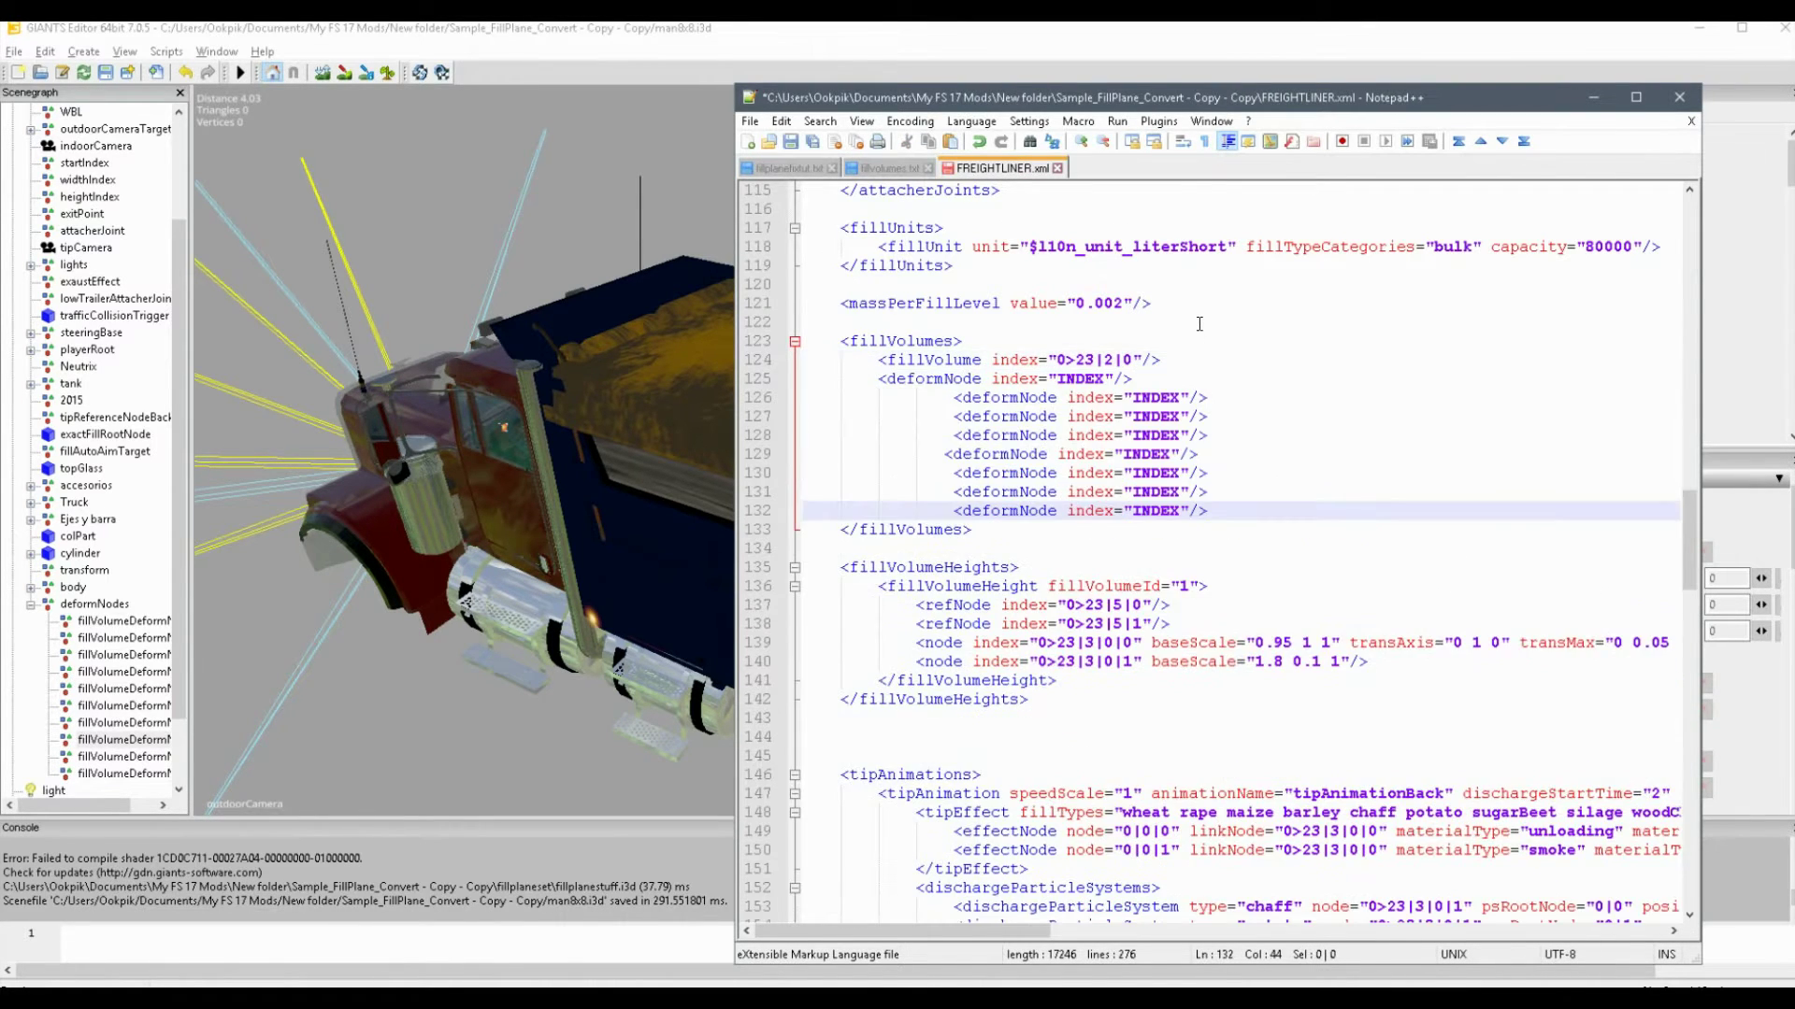
left_click(1153, 357)
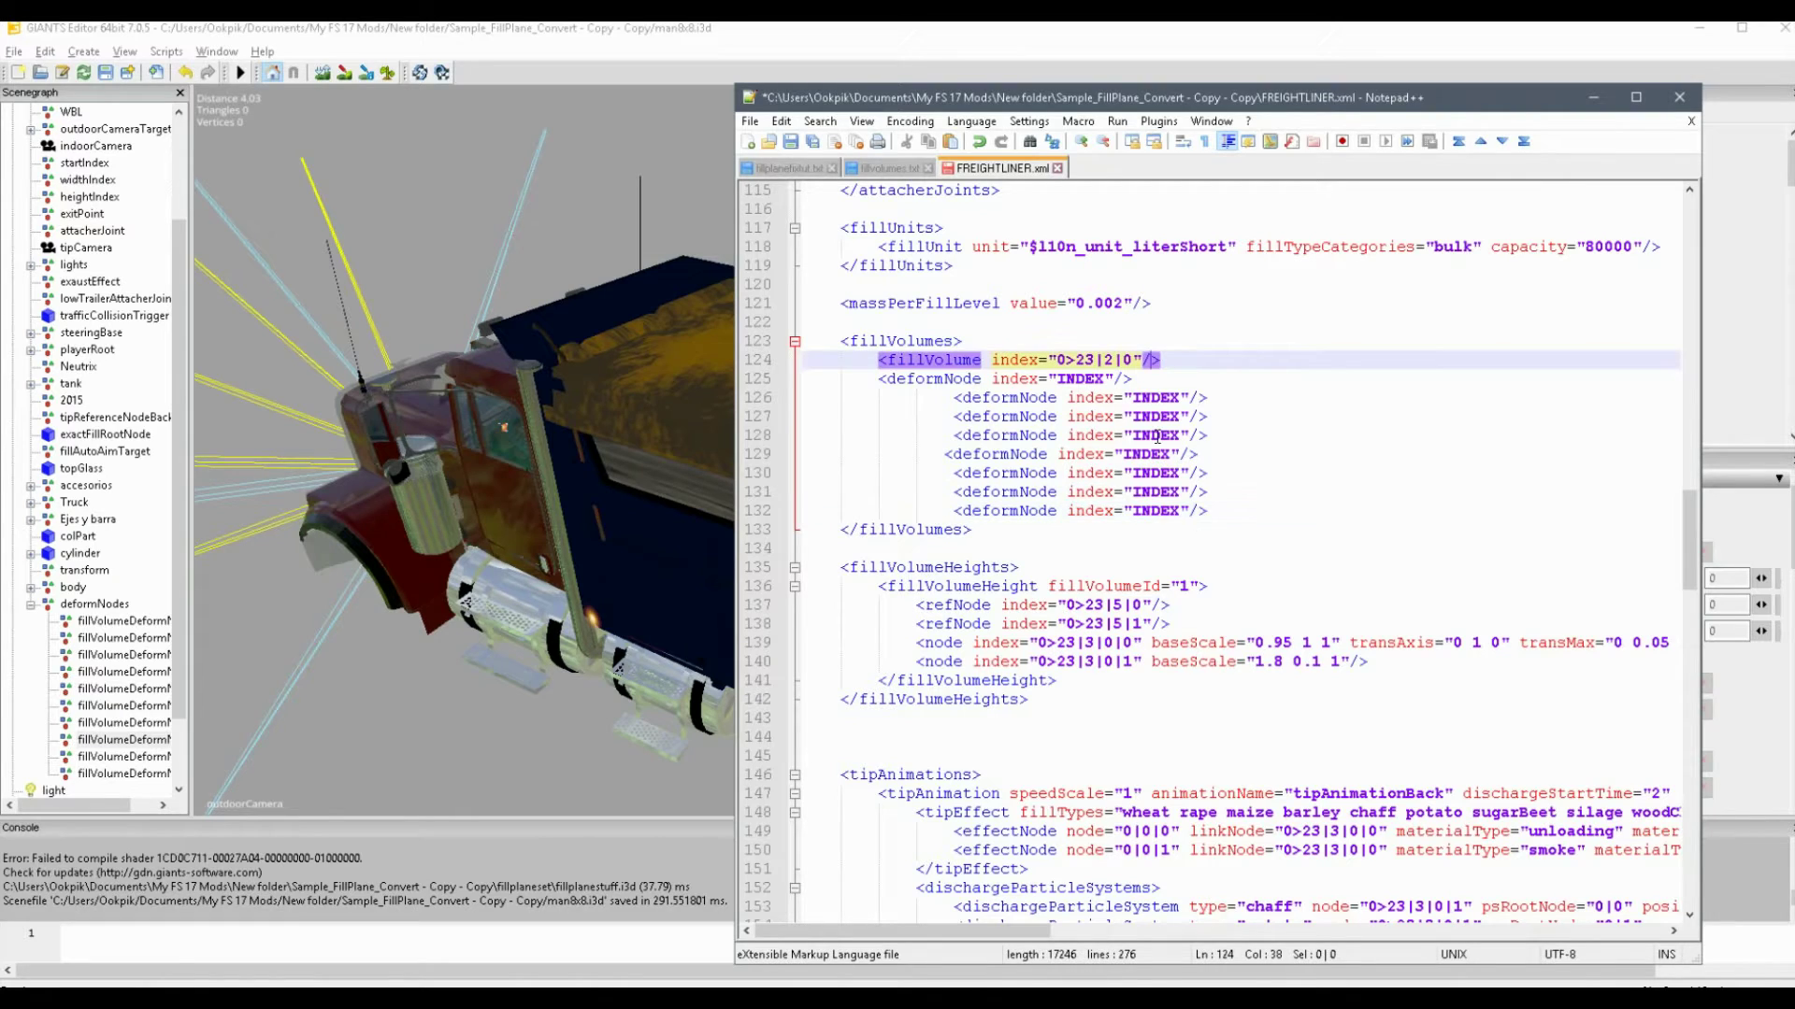
key("BackSpace")
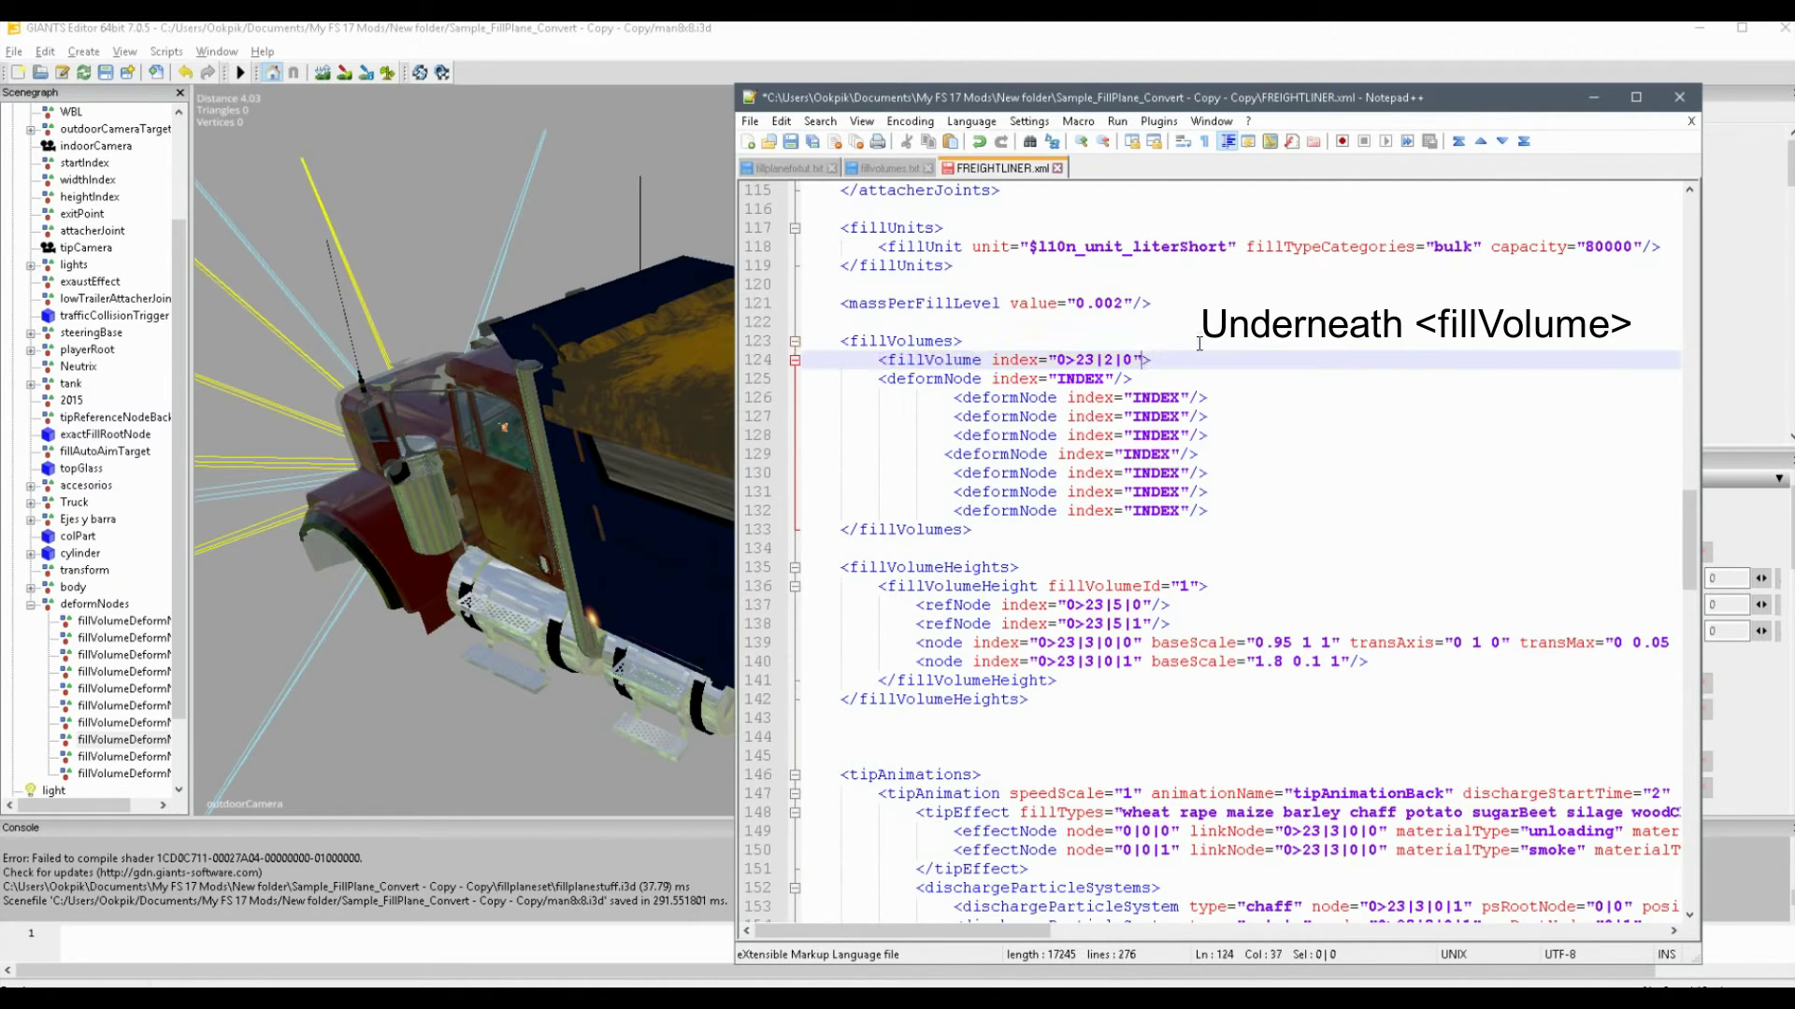
key("Up")
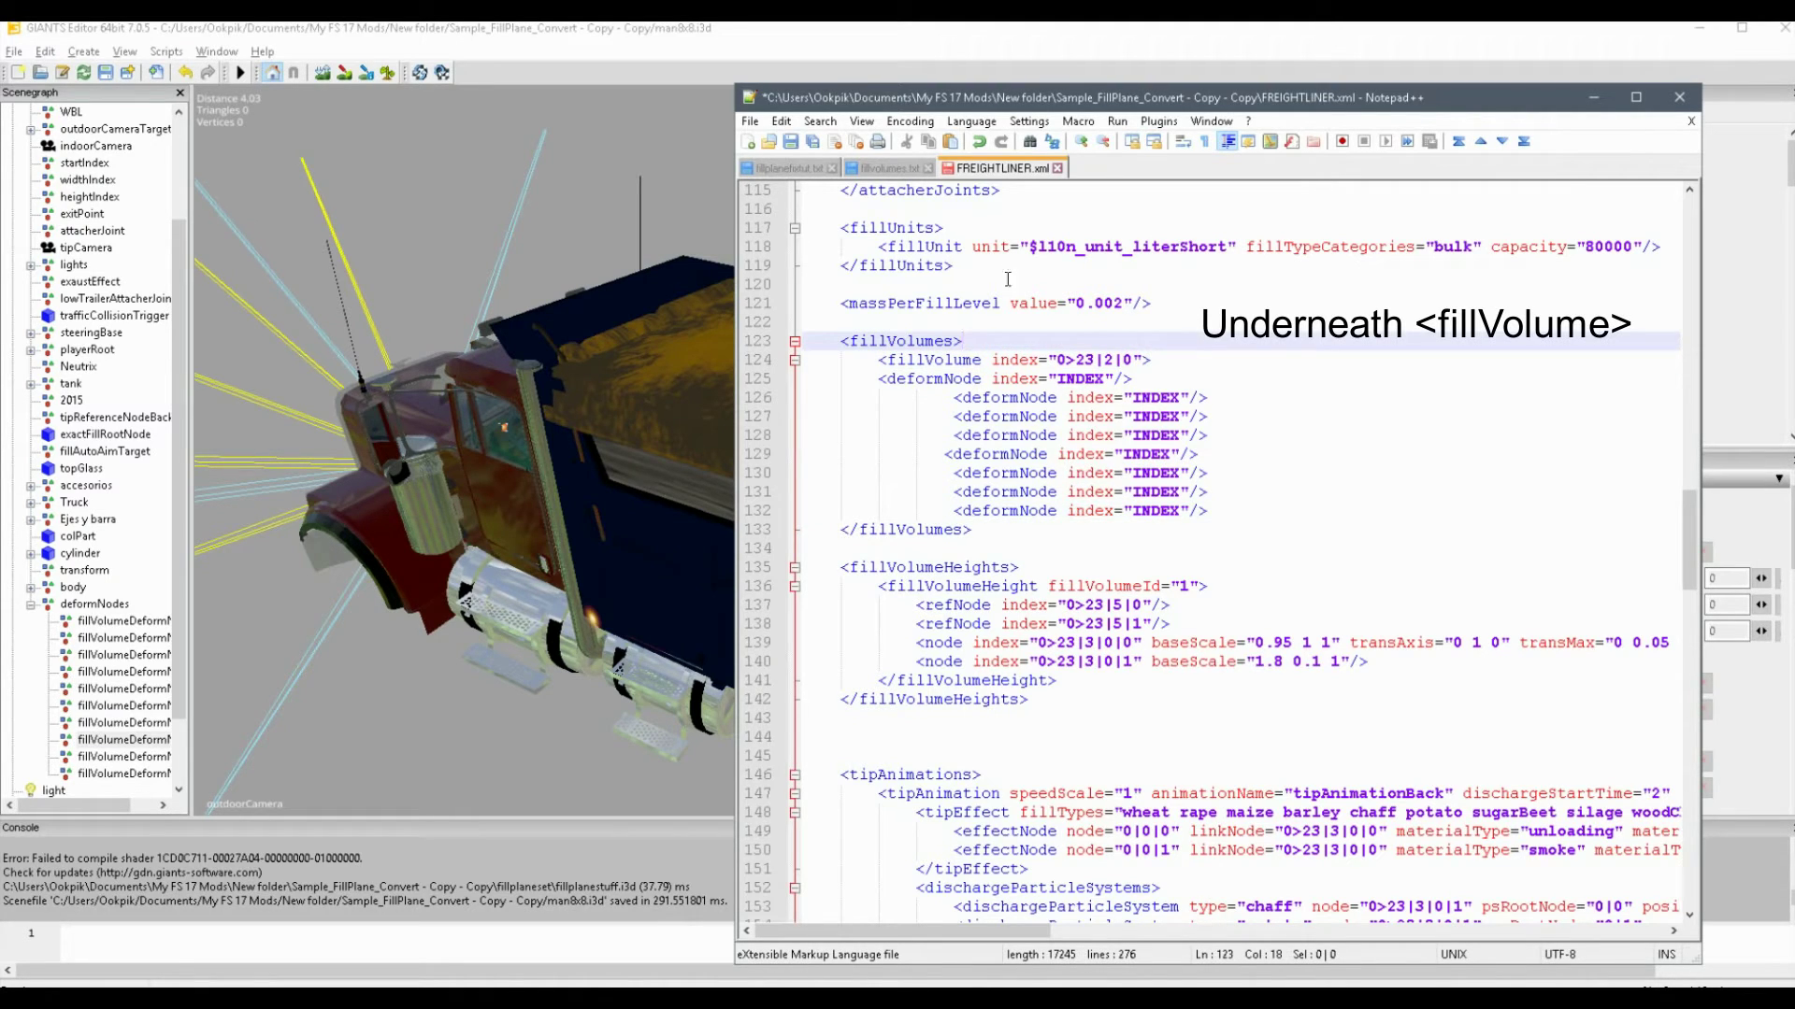
Step: Replace the fillVolume index text on line 124 with <volumes> and <volume index= opening tags
left_click(888, 170)
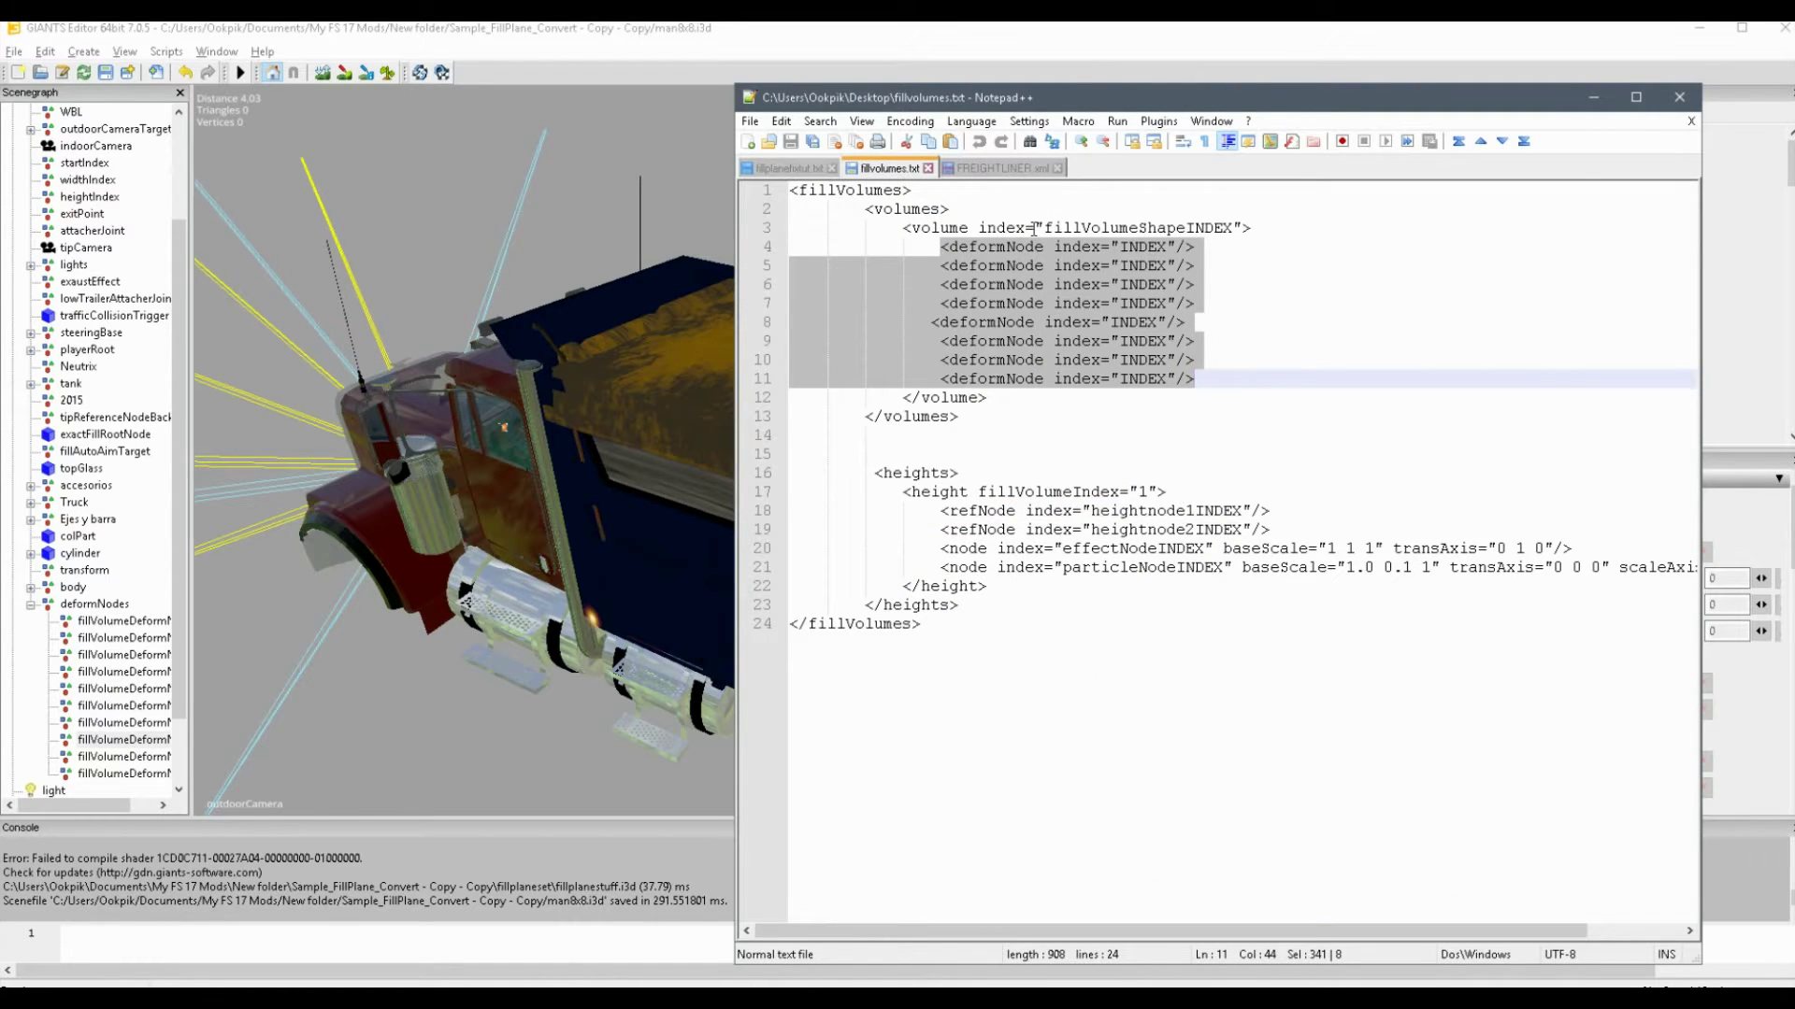
left_click_drag(1036, 227, 864, 207)
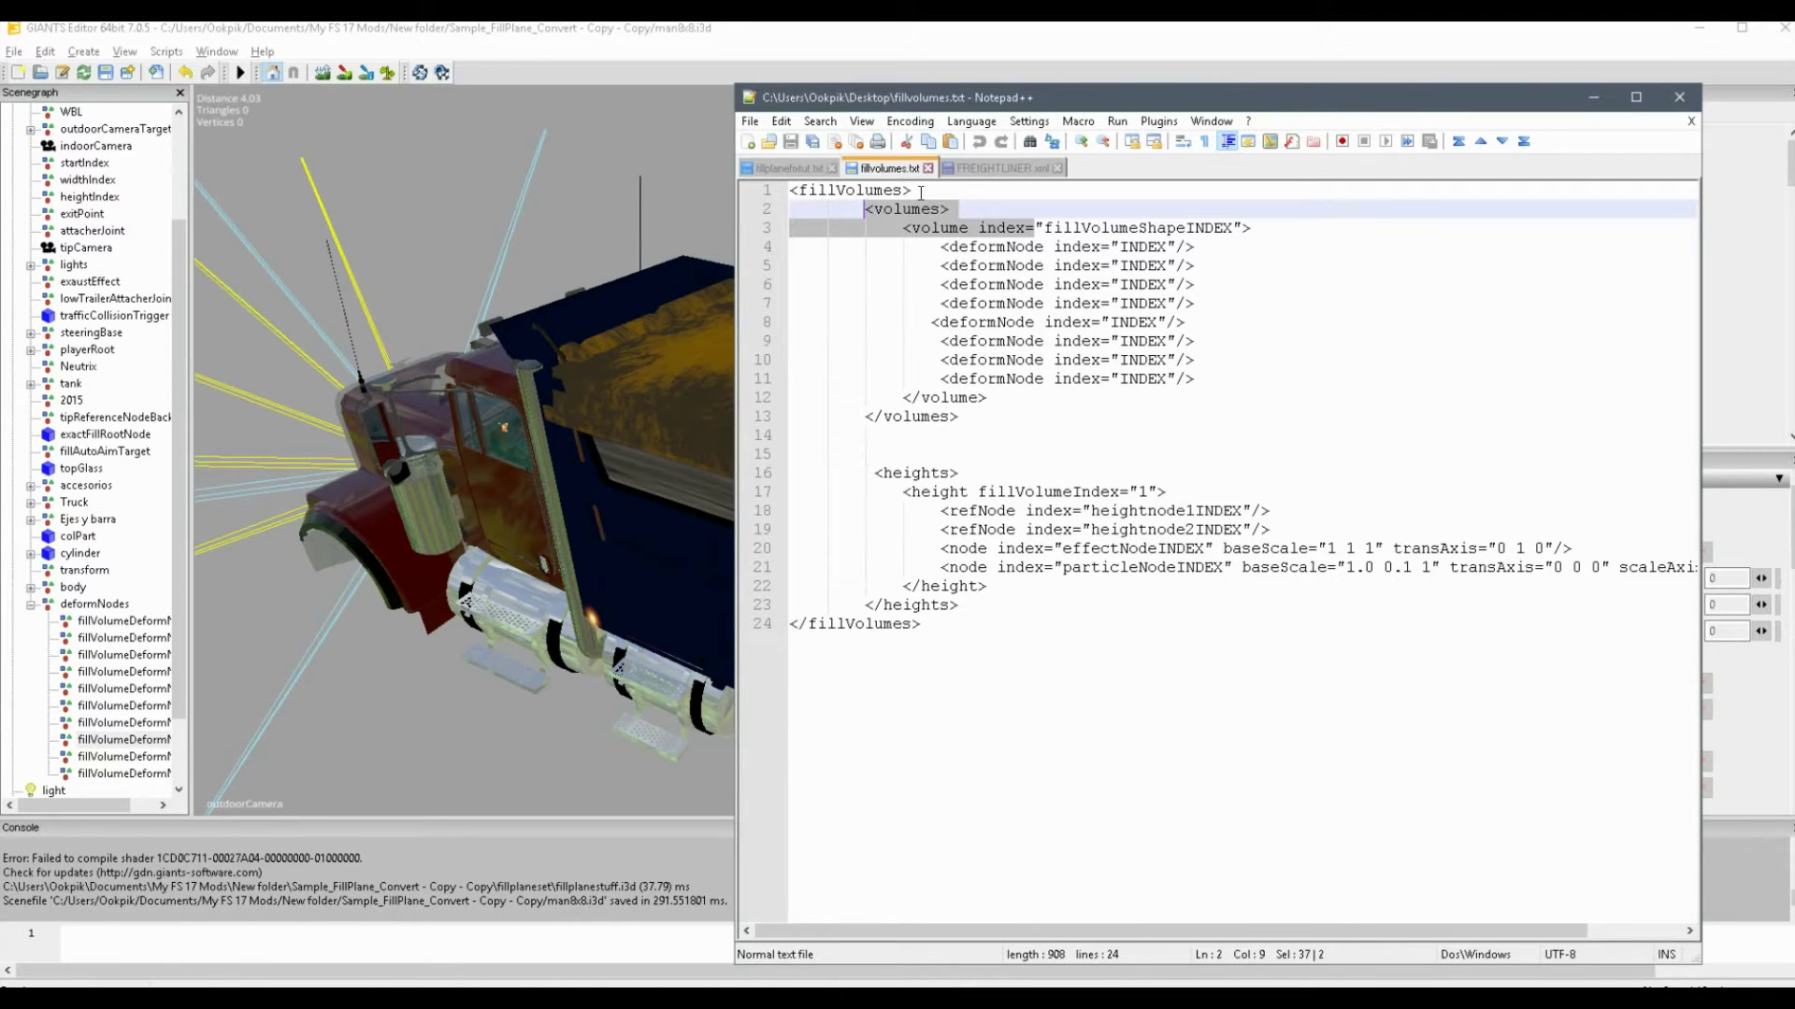
left_click(1001, 165)
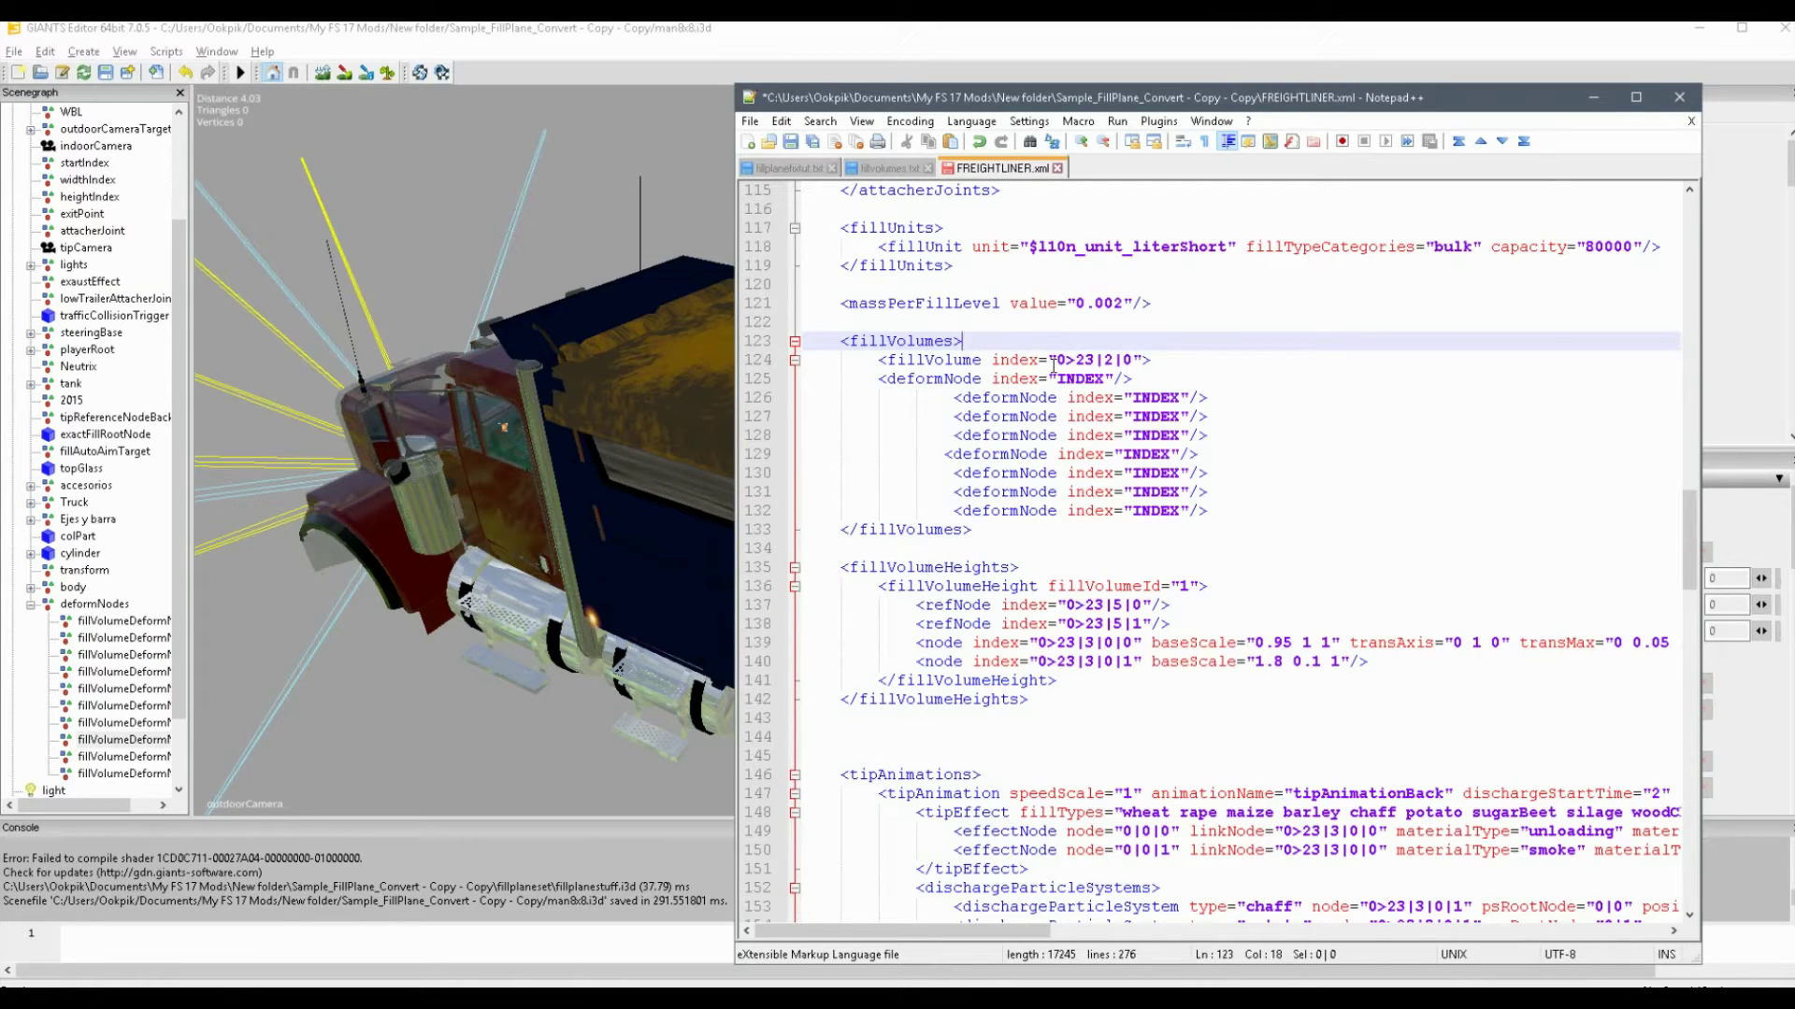
left_click_drag(1039, 360, 885, 355)
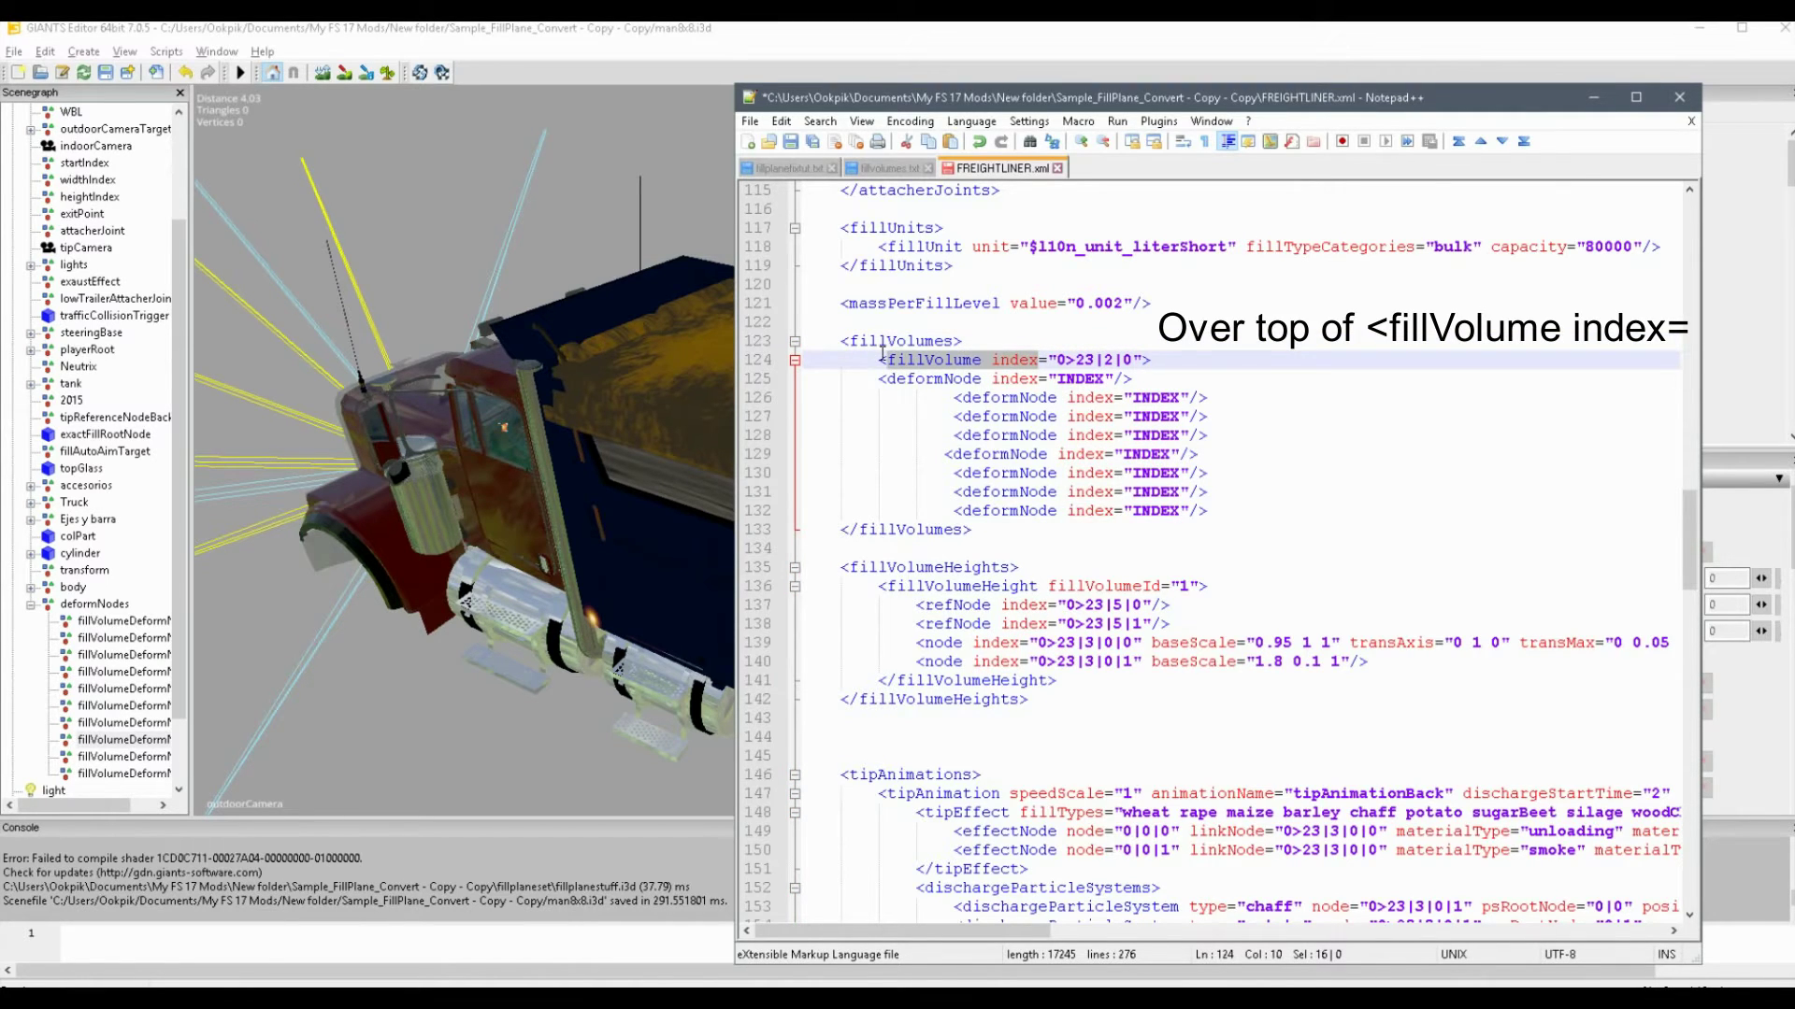
type("volumes>")
key("Return")
key("Tab")
type("<volume index=")
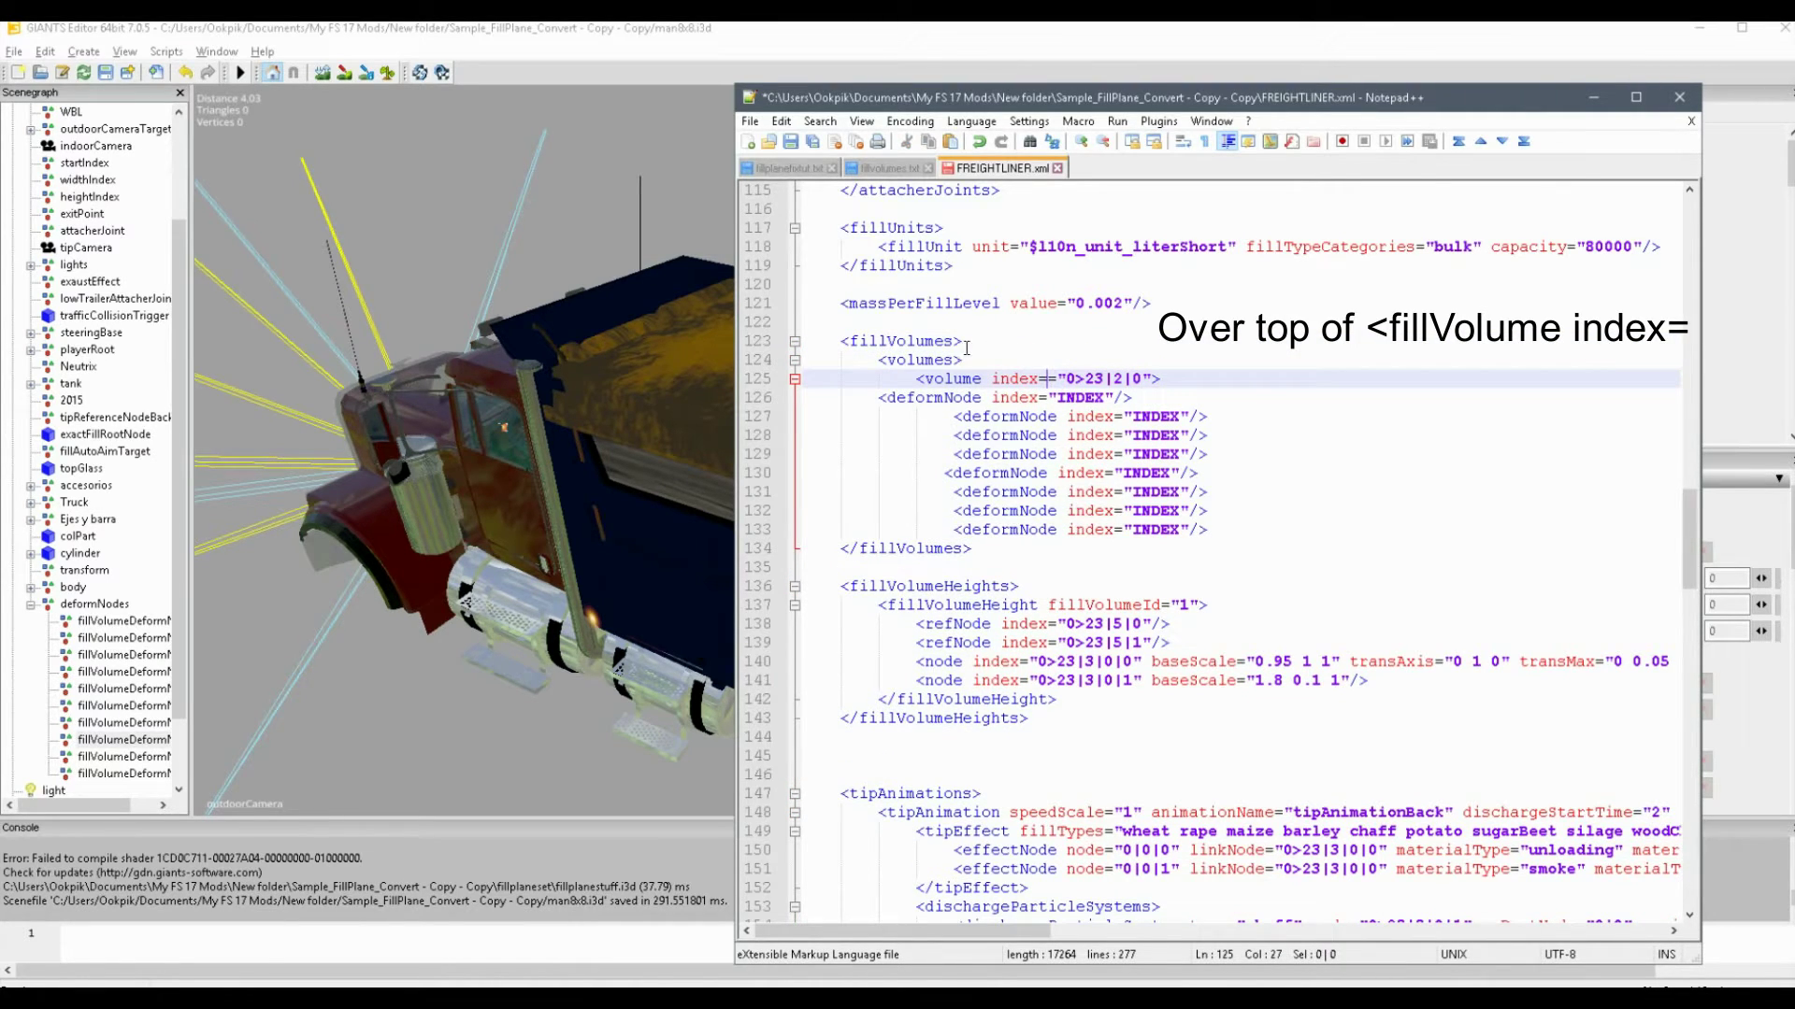
Step: Paste the template's </volume> and </volumes> closing tags after the last deformNode line
left_click(889, 168)
left_click_drag(895, 398, 1024, 415)
key("ctrl+c")
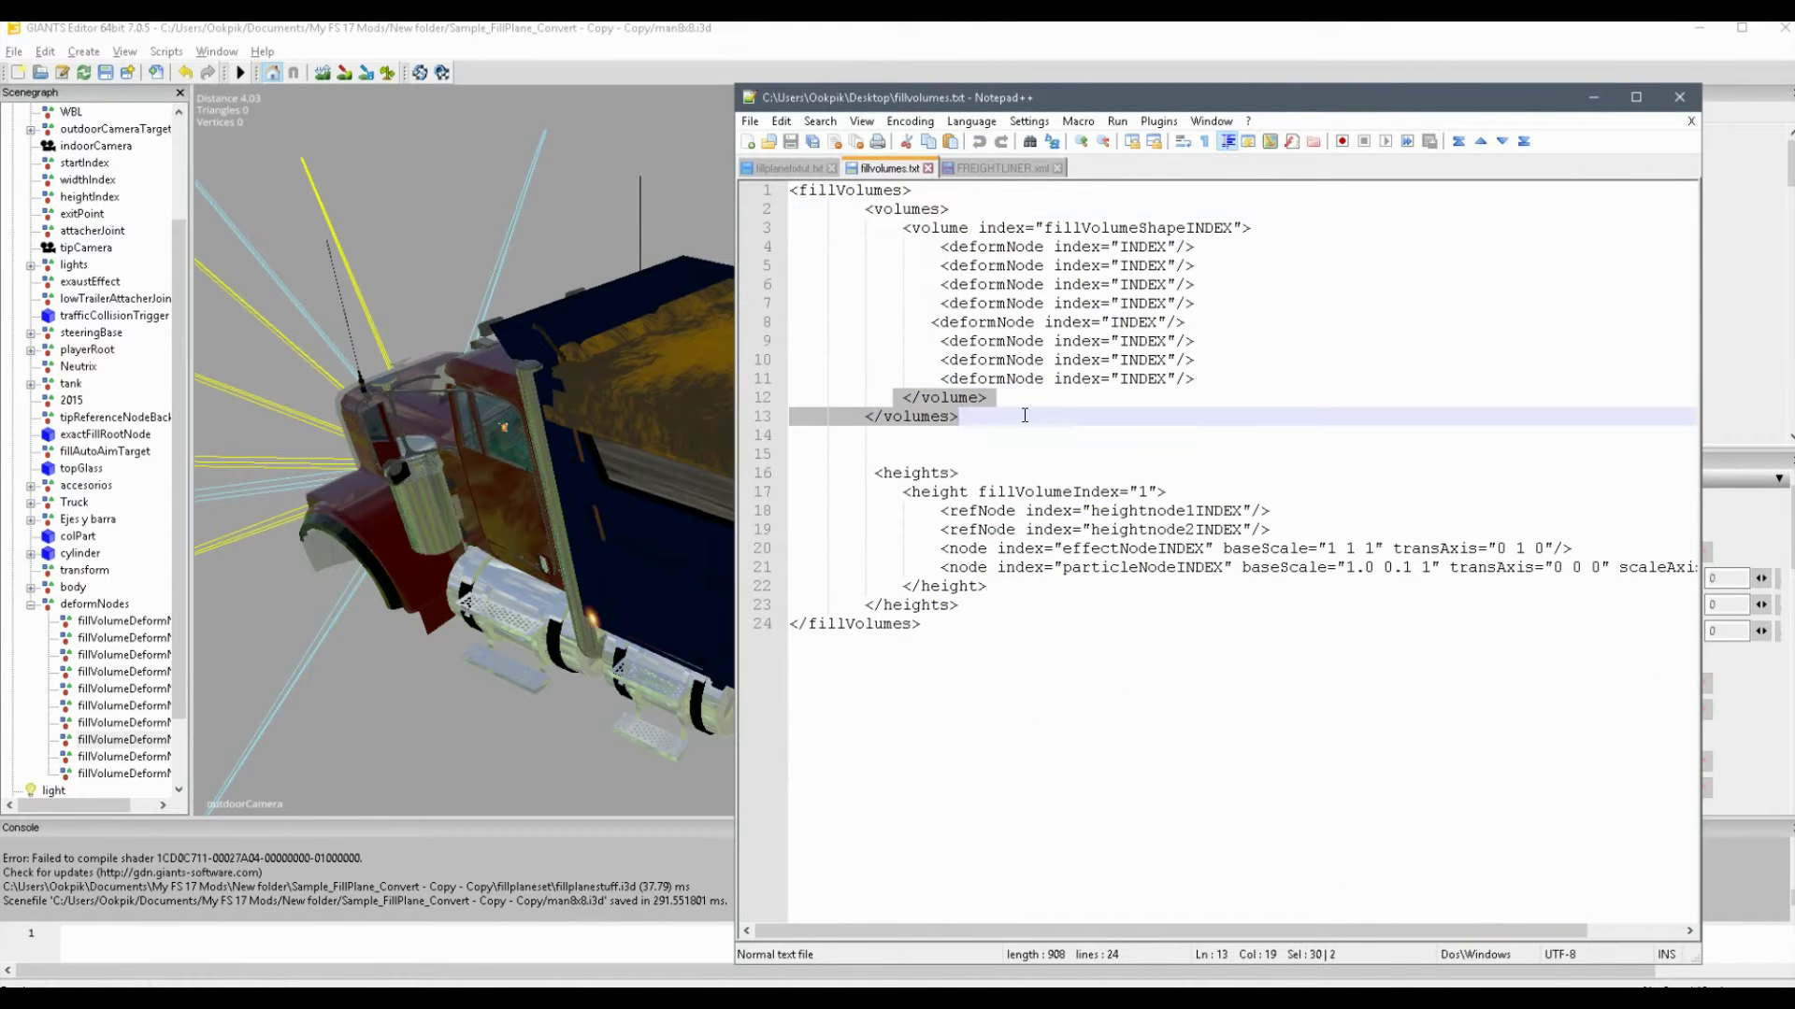
left_click(993, 166)
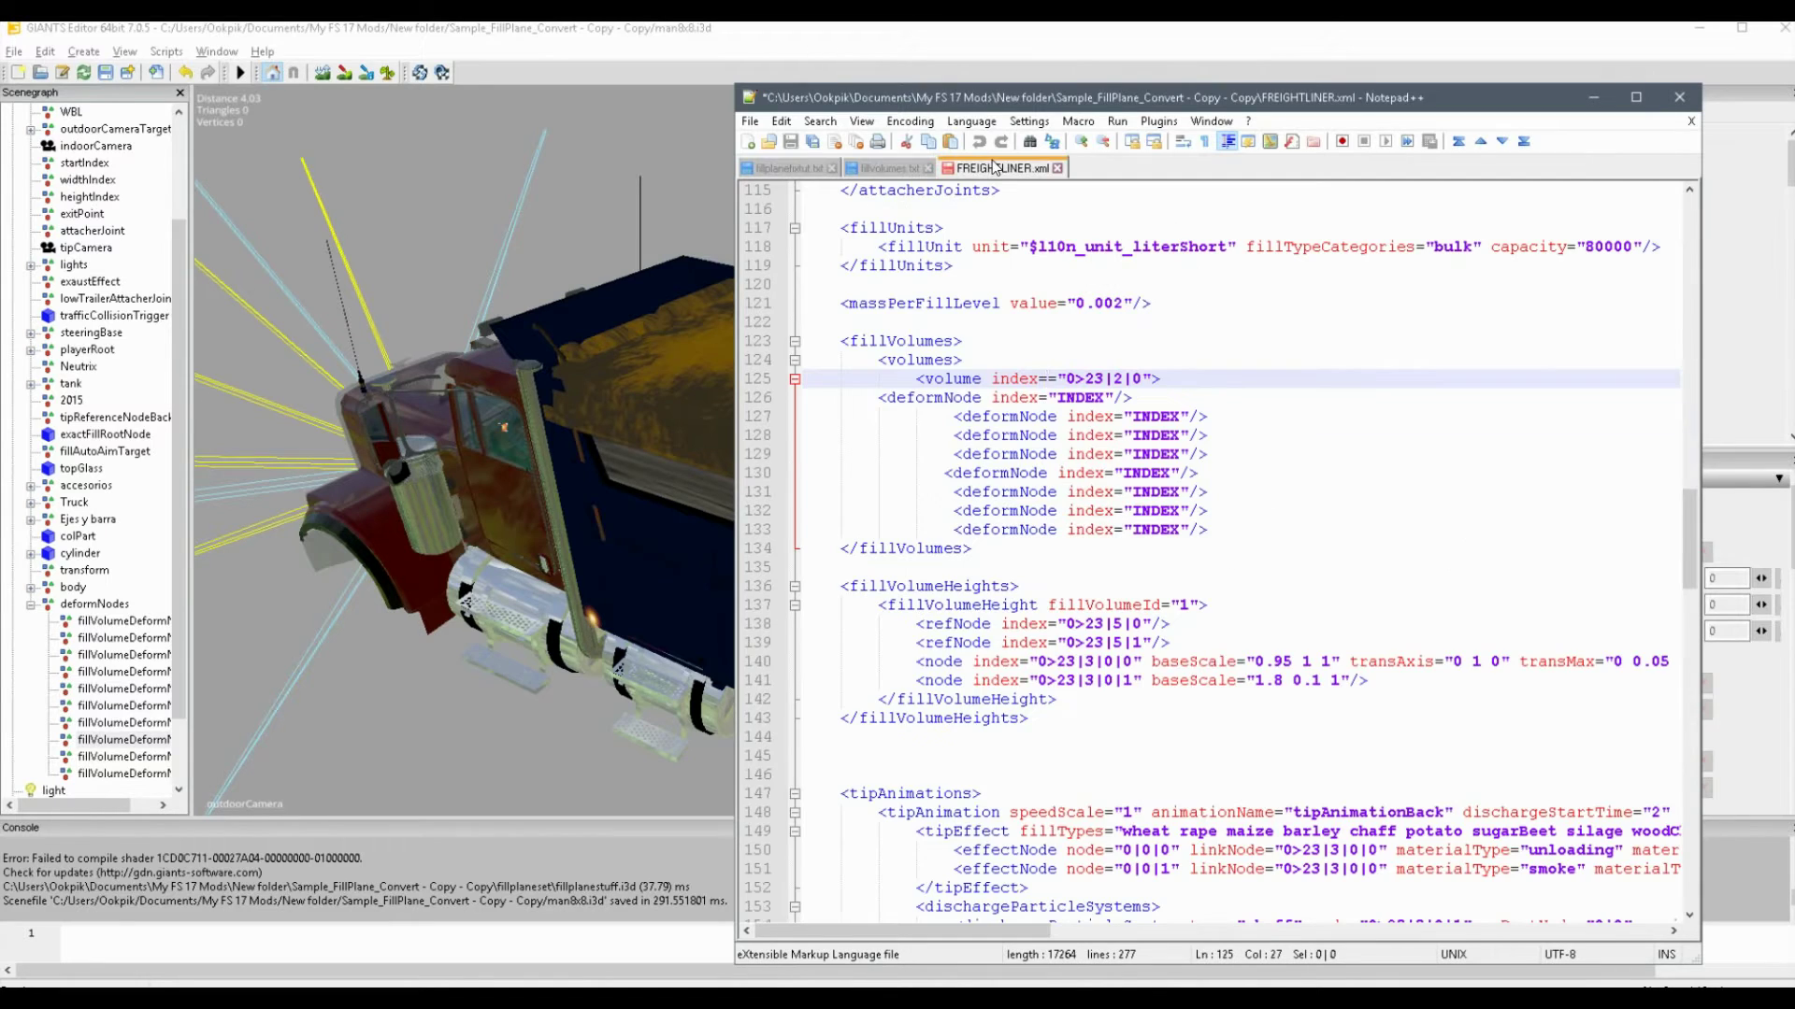
left_click(1234, 529)
key("Return")
key("ctrl+v")
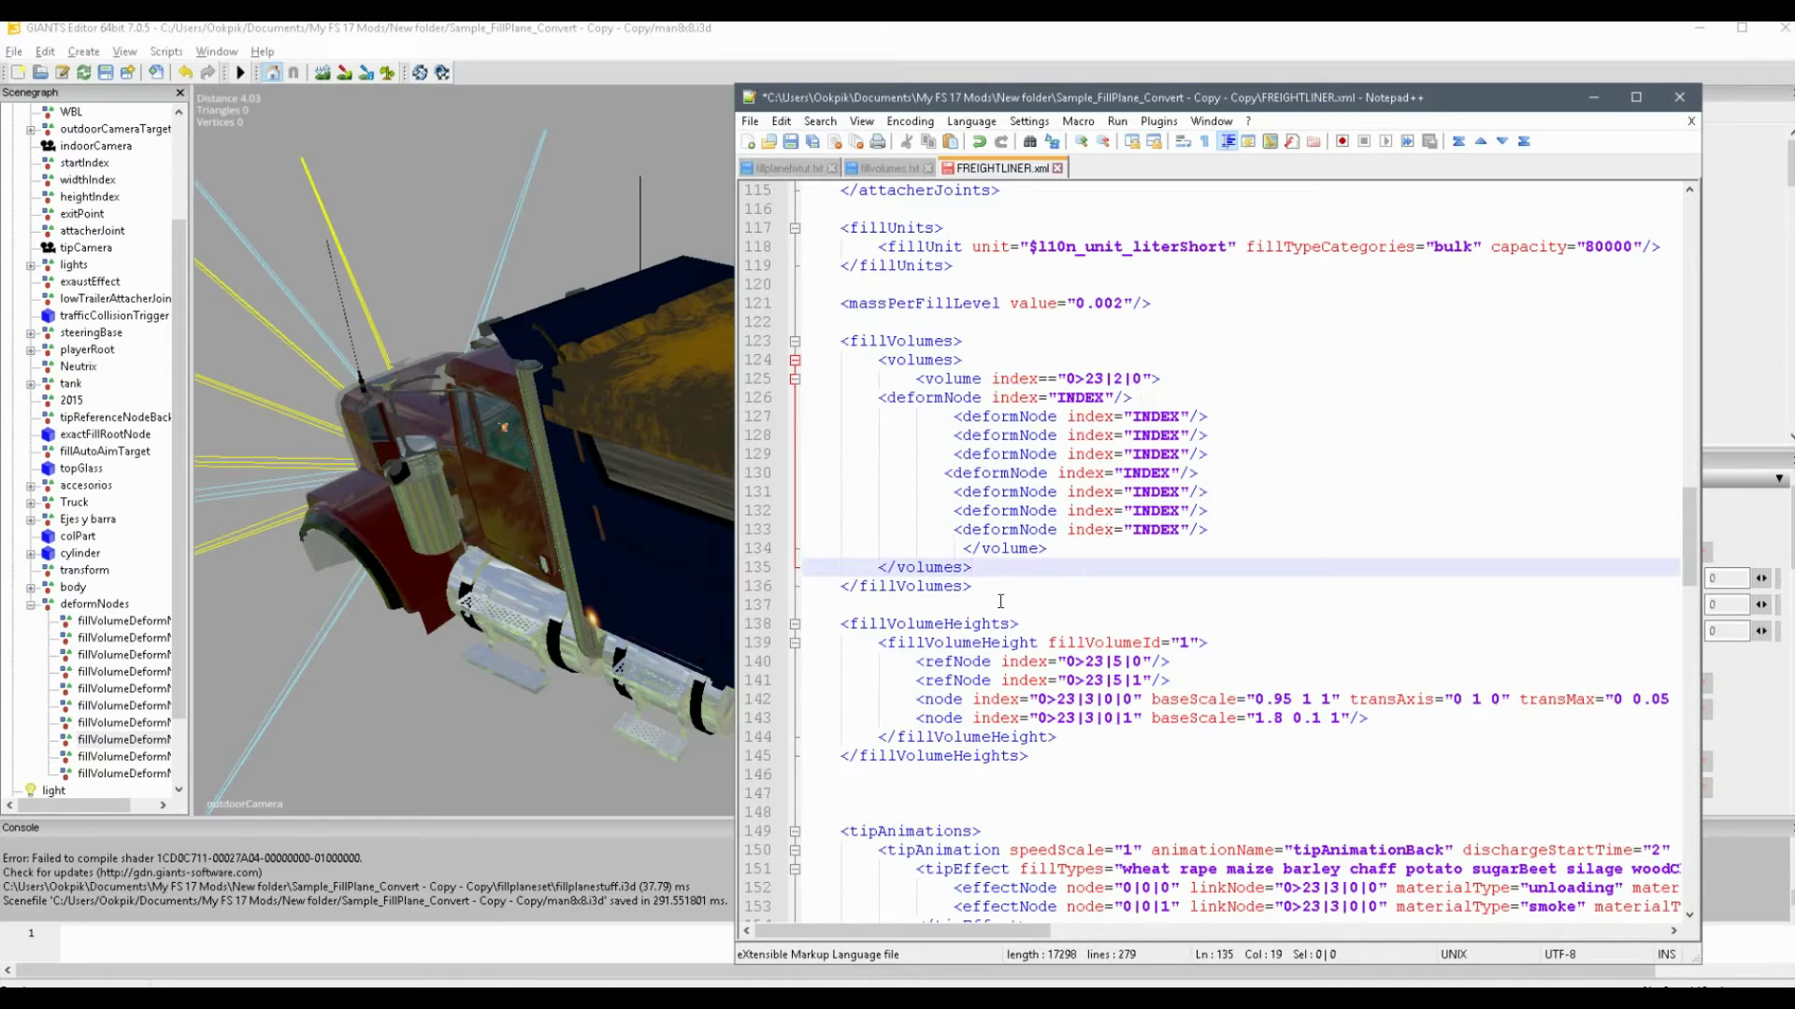
Step: Cut the fillVolumeHeights block (lines 141-148) and paste it just below </volumes>
key("Return")
key("Return")
key("Return")
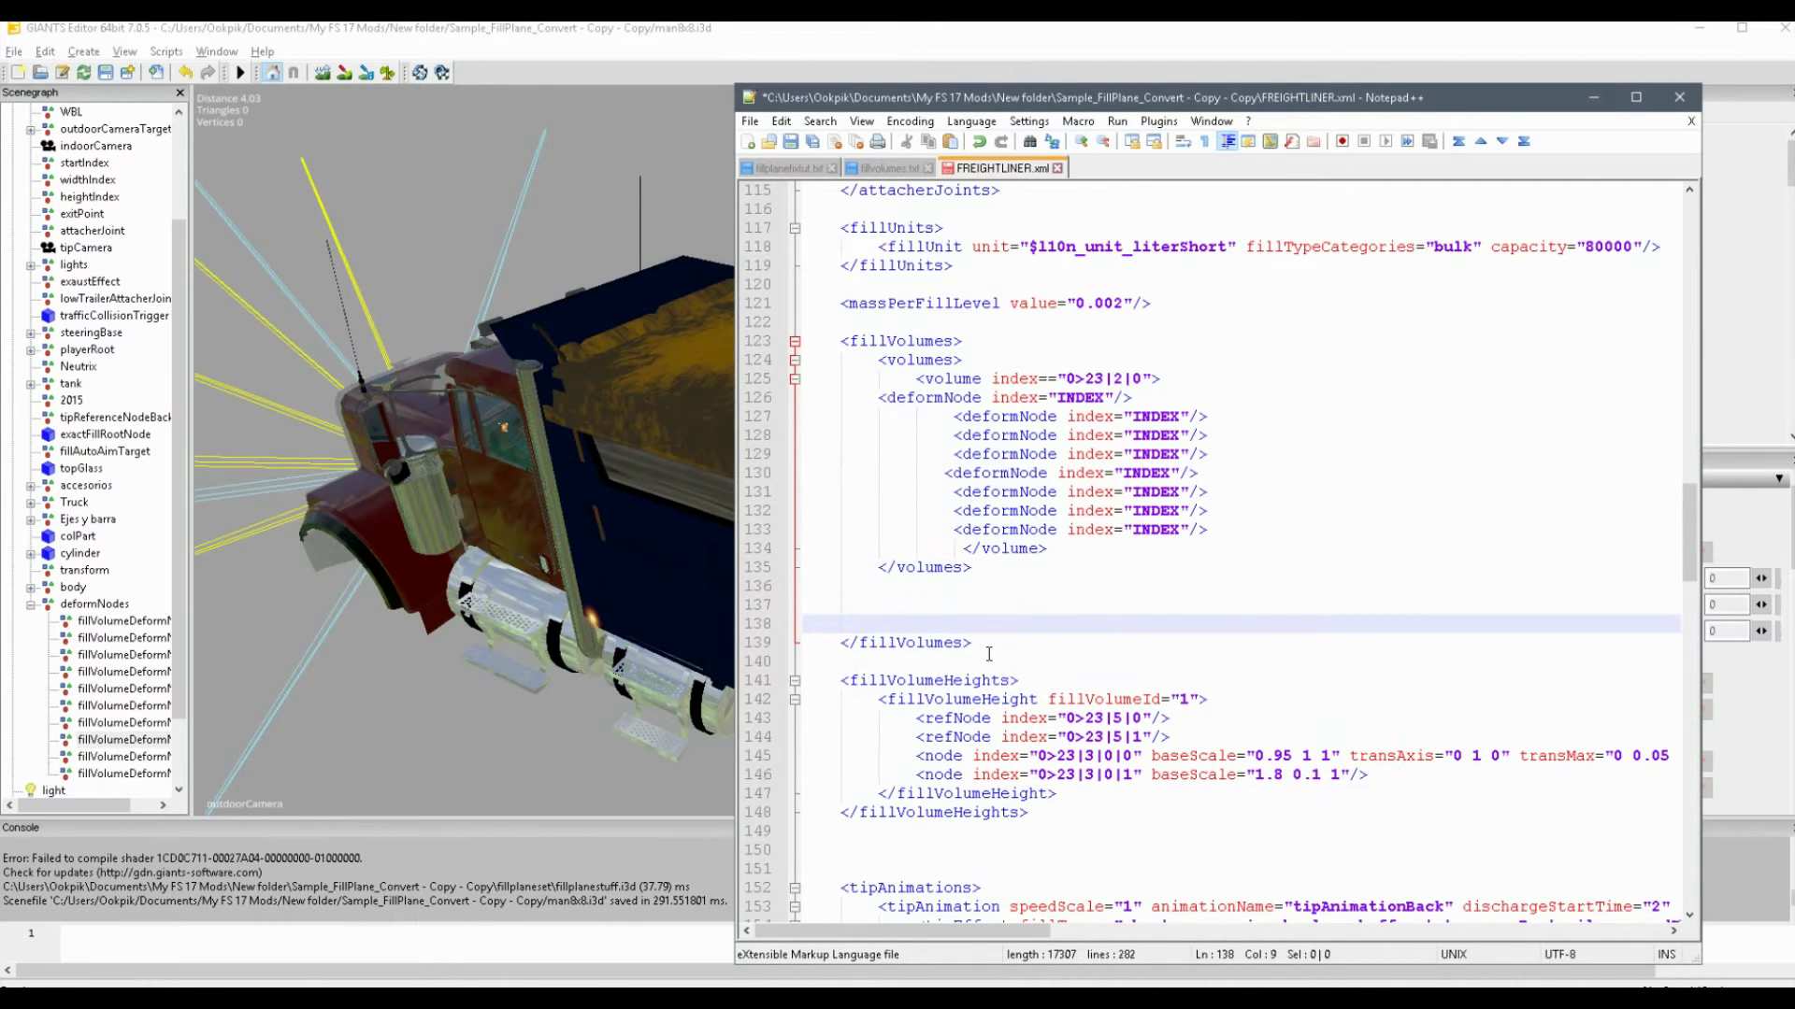
left_click(844, 679)
left_click_drag(844, 674, 1033, 812)
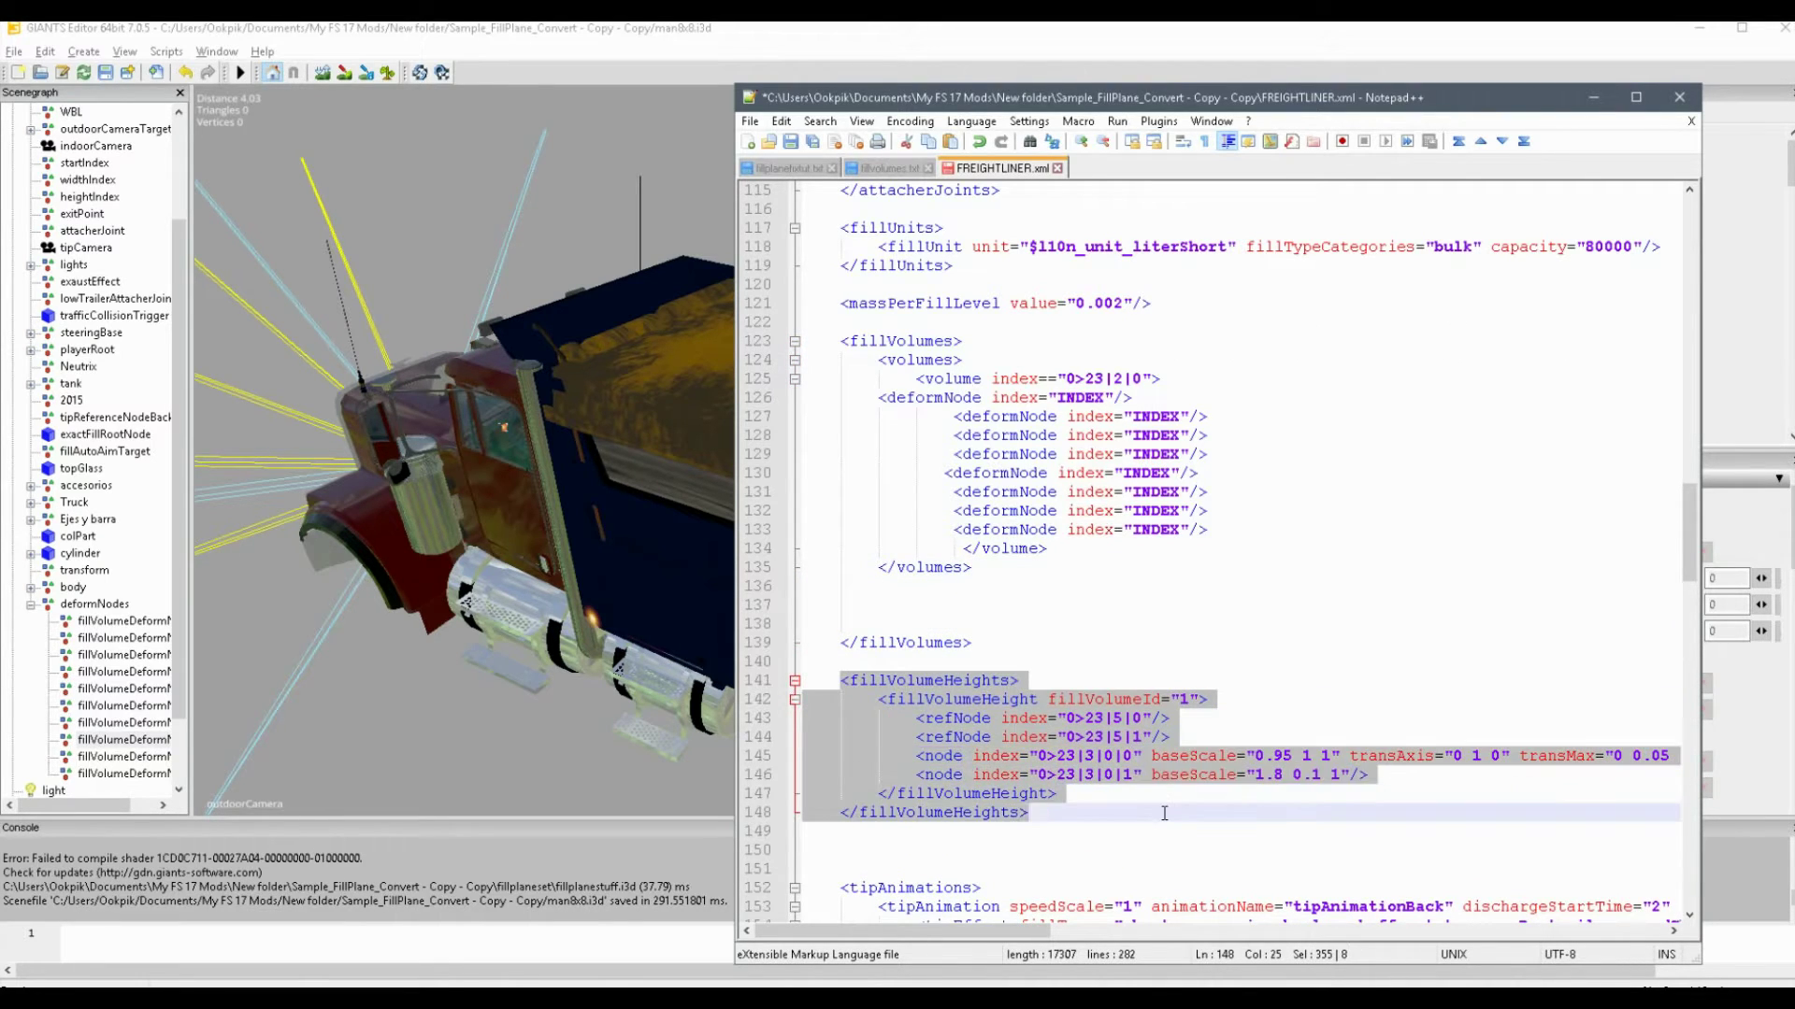
key("Delete")
left_click(1069, 605)
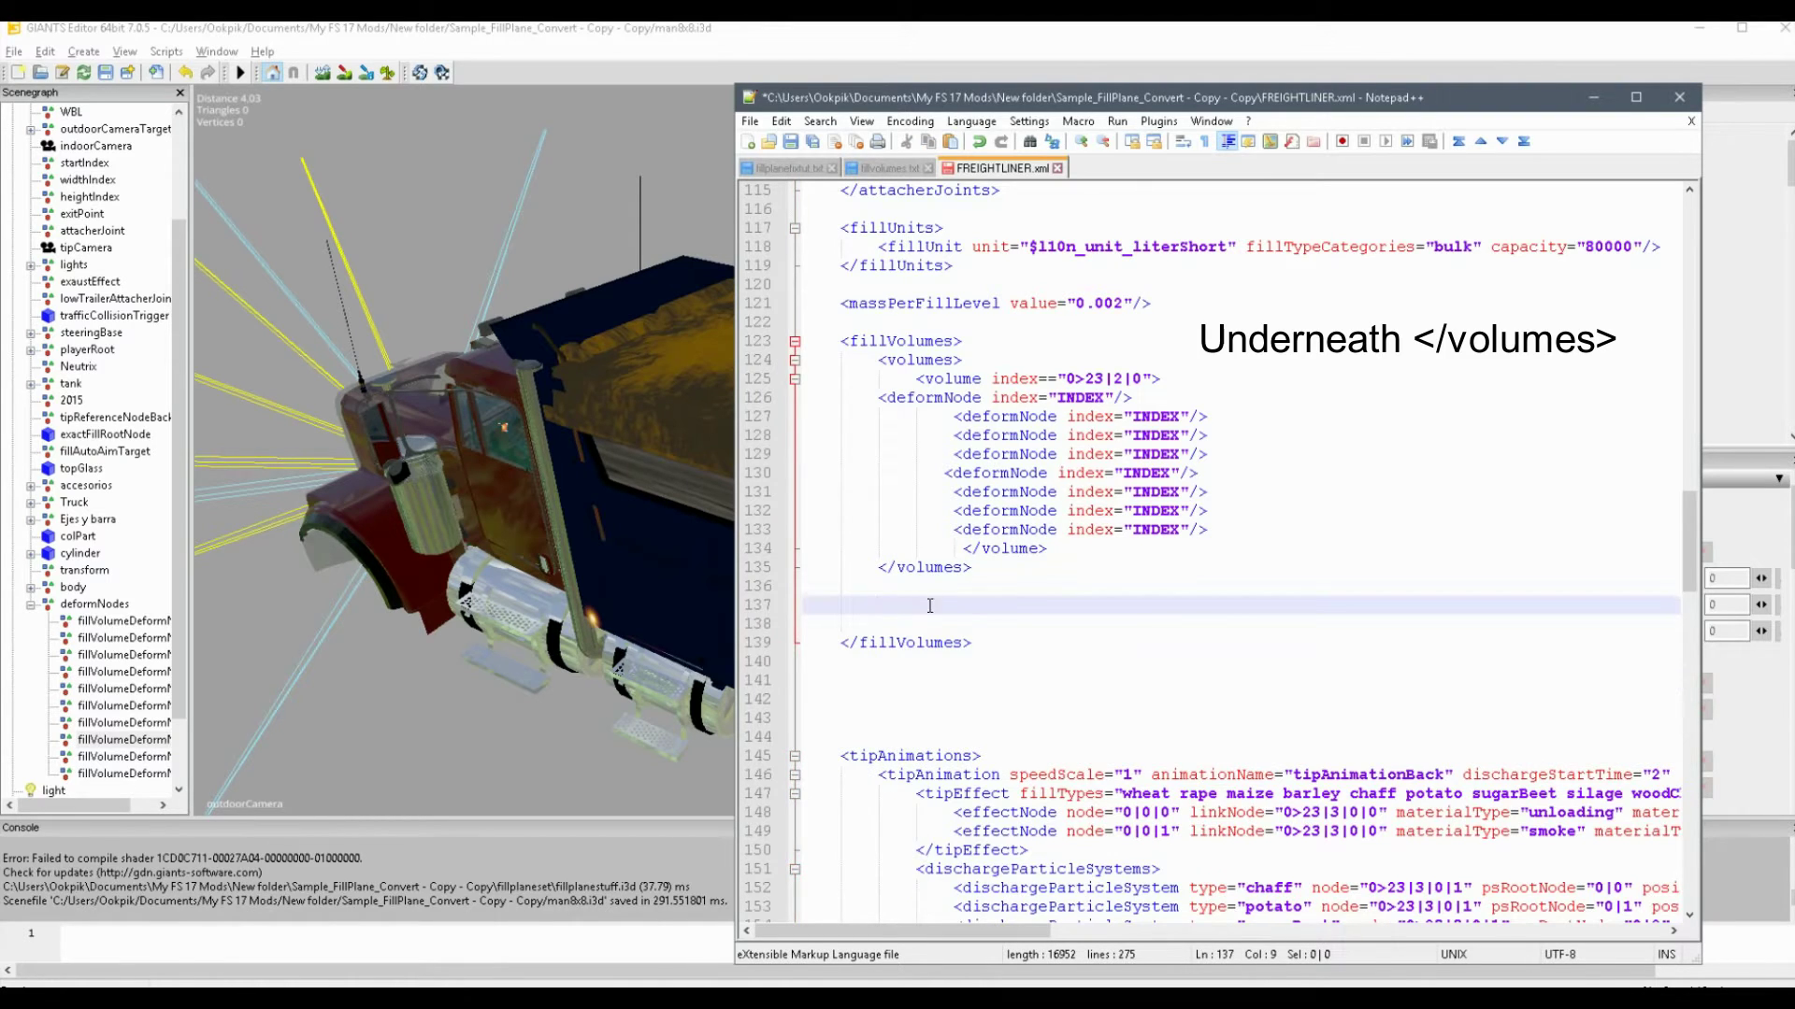
key("ctrl+v")
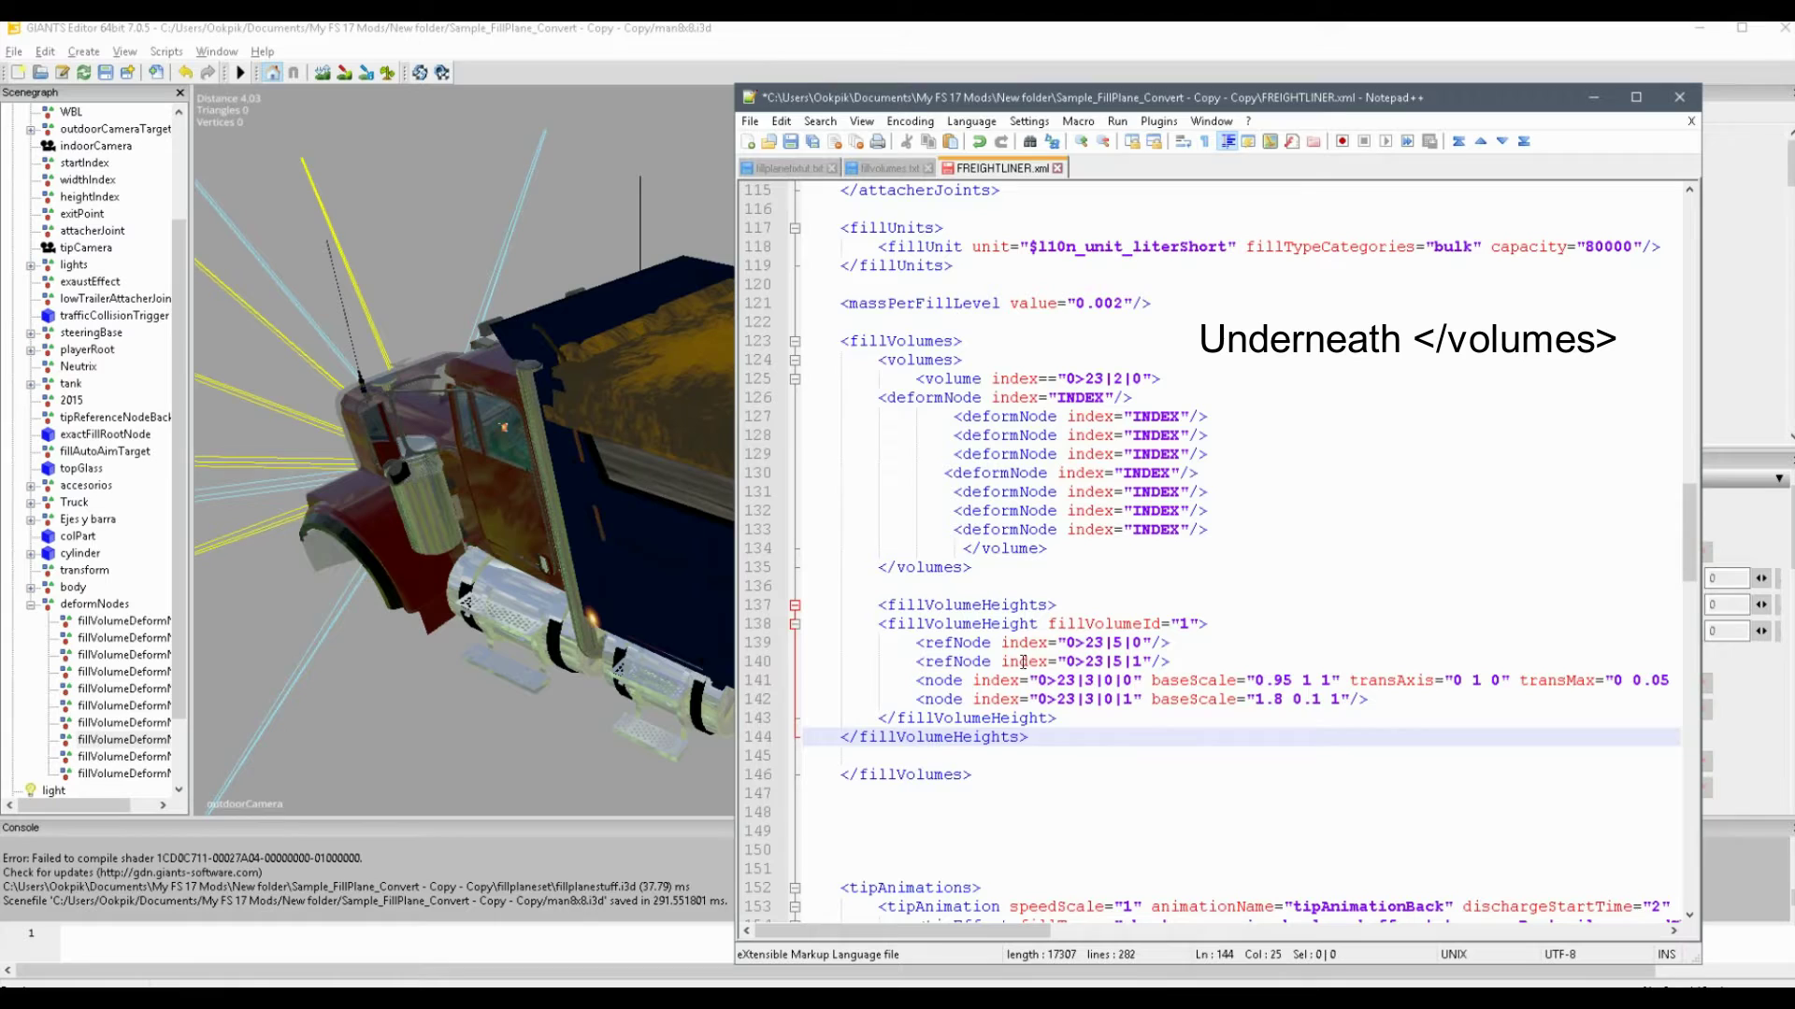
scroll(1025, 662, "down", 2)
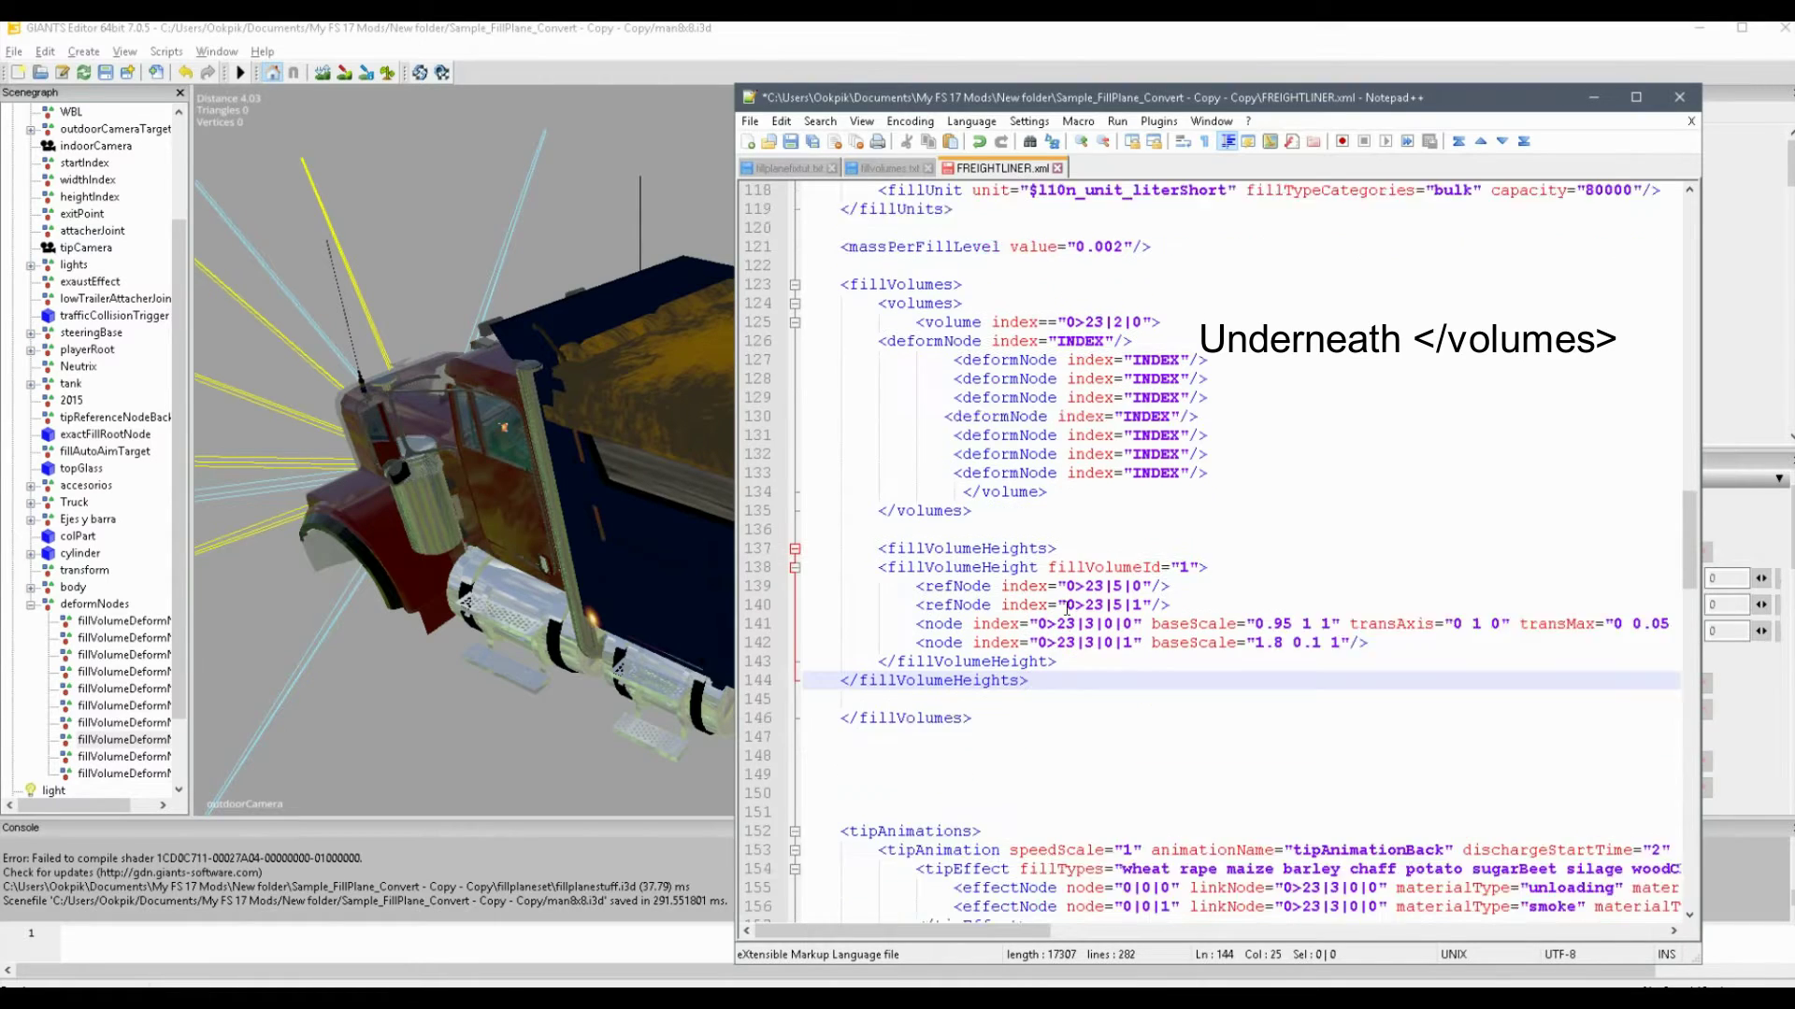
Step: Replace the two fillVolumeHeights opening lines with the template's <heights> and <height fillVolumeIndex="1"> tags
left_click(891, 170)
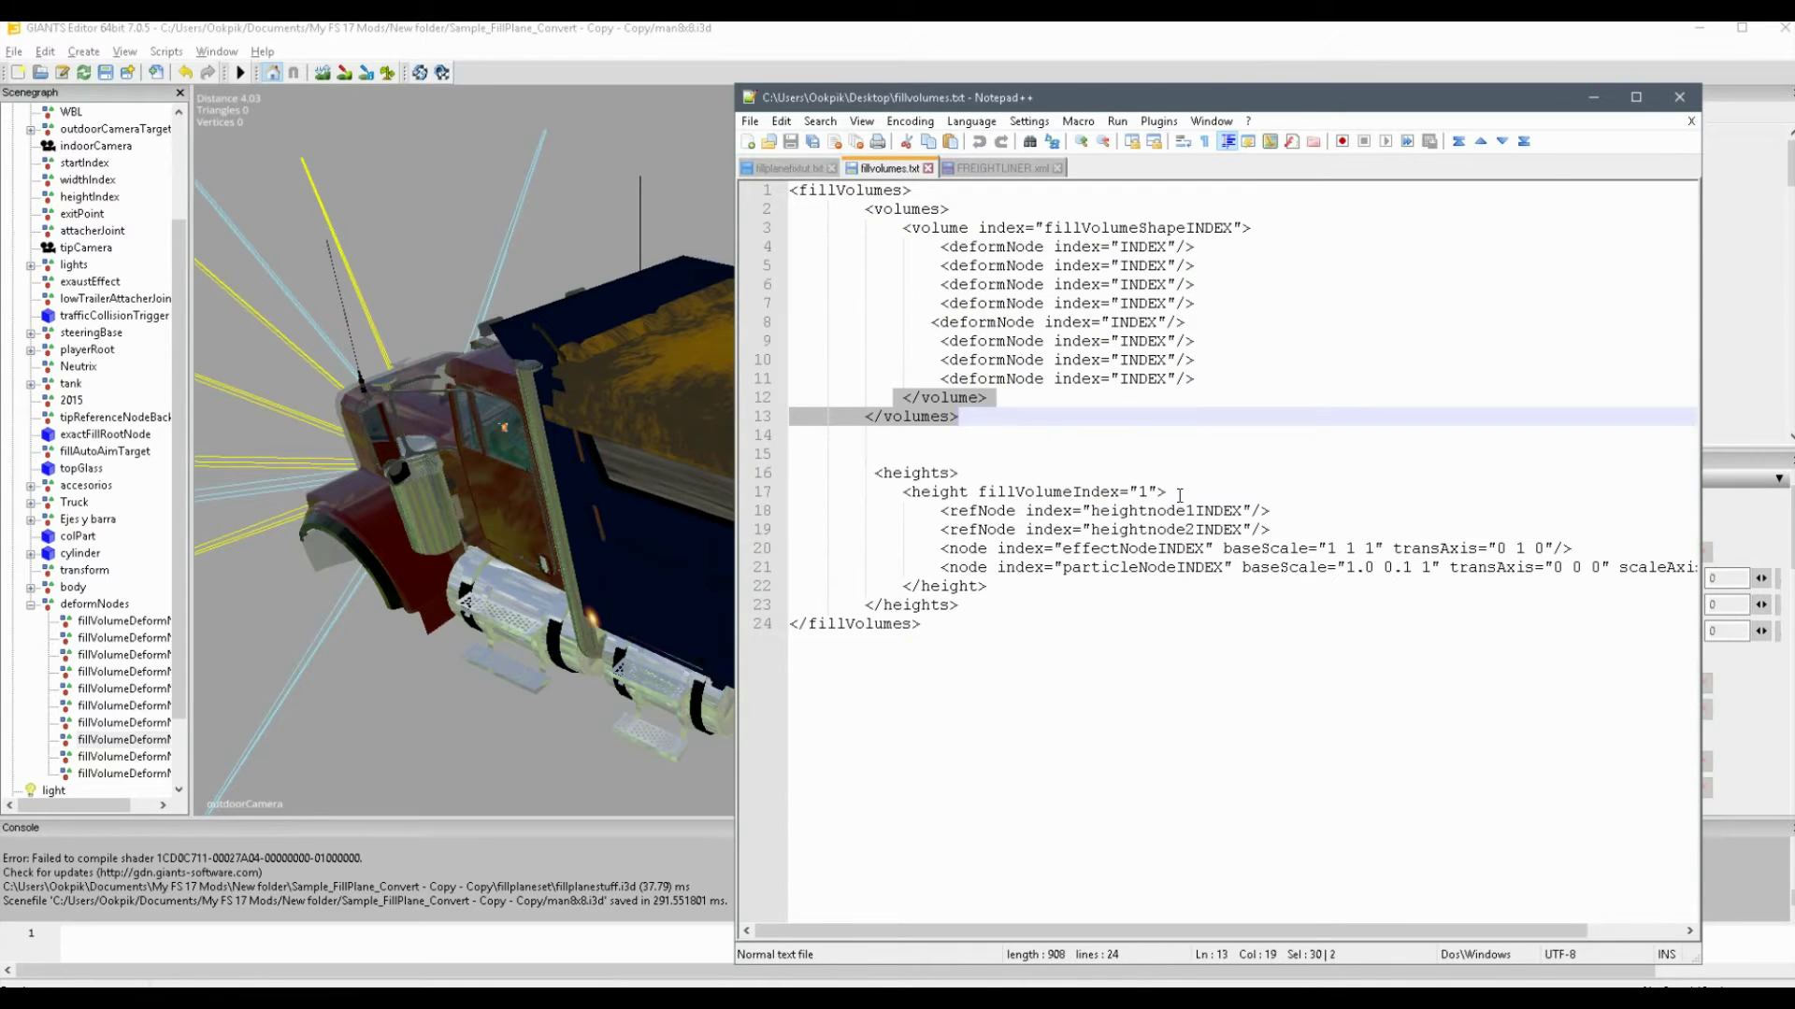
left_click_drag(1169, 492, 751, 481)
key("ctrl+c")
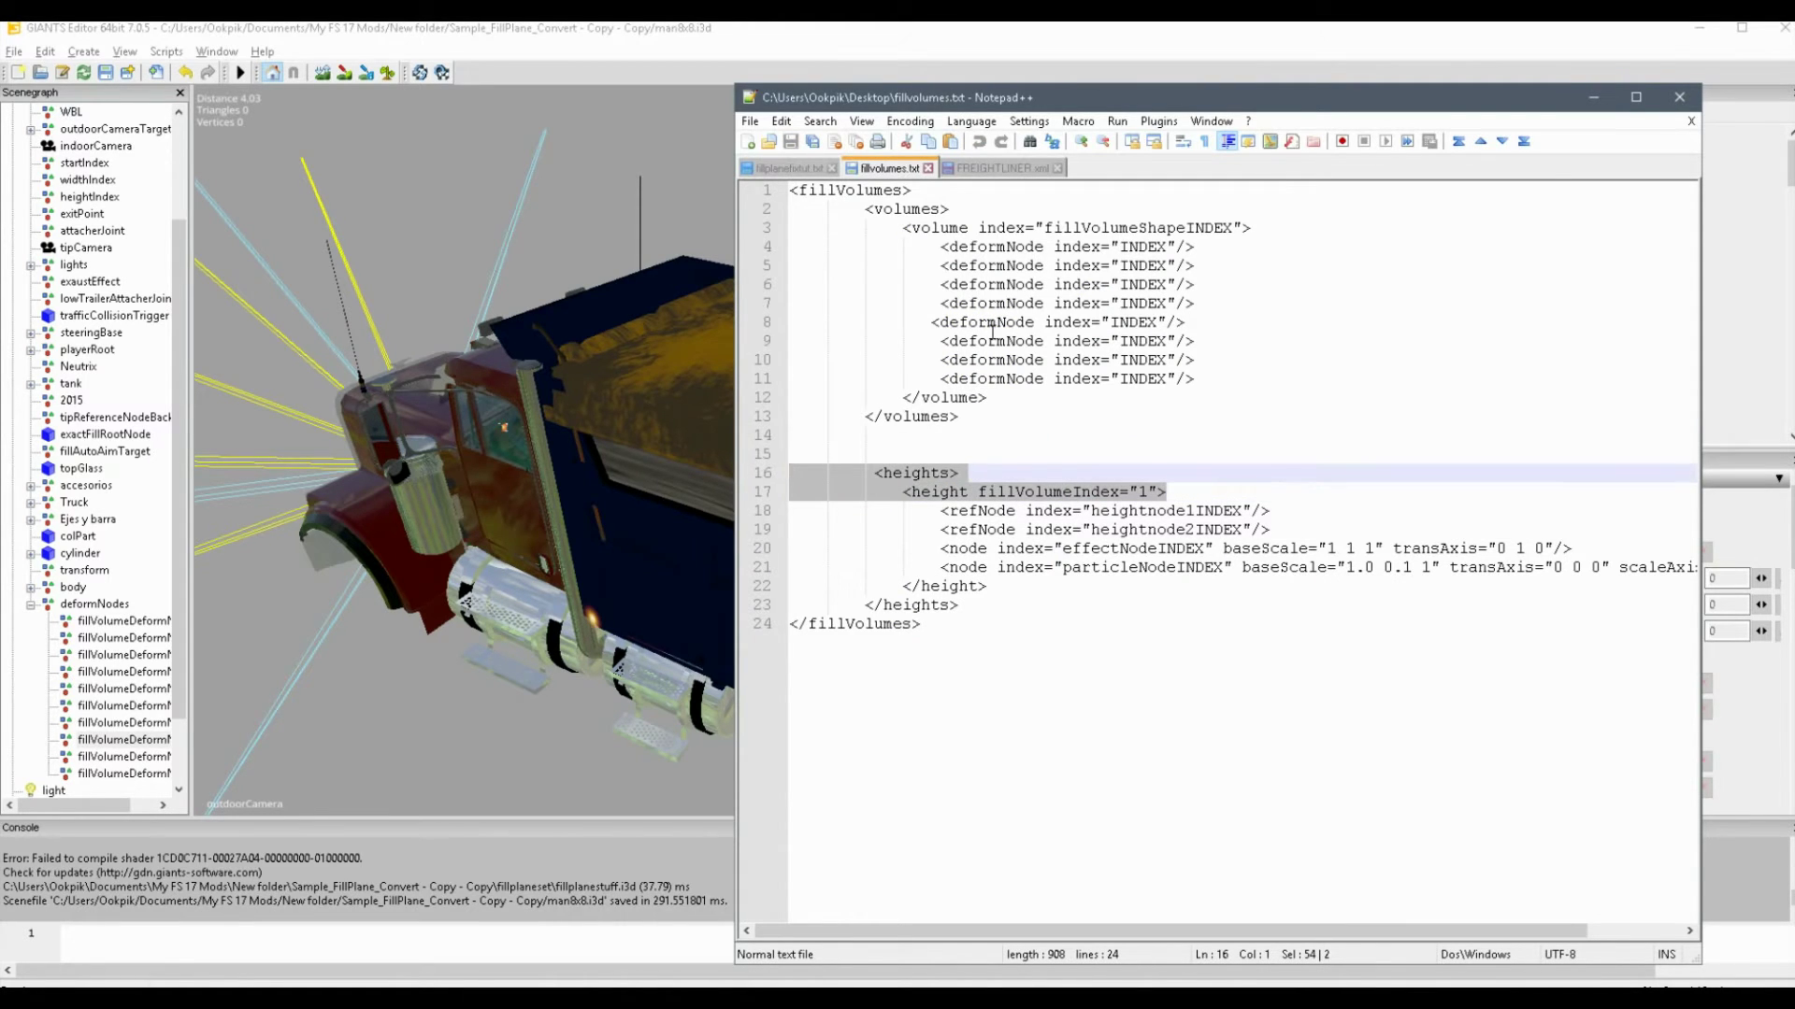
left_click(998, 168)
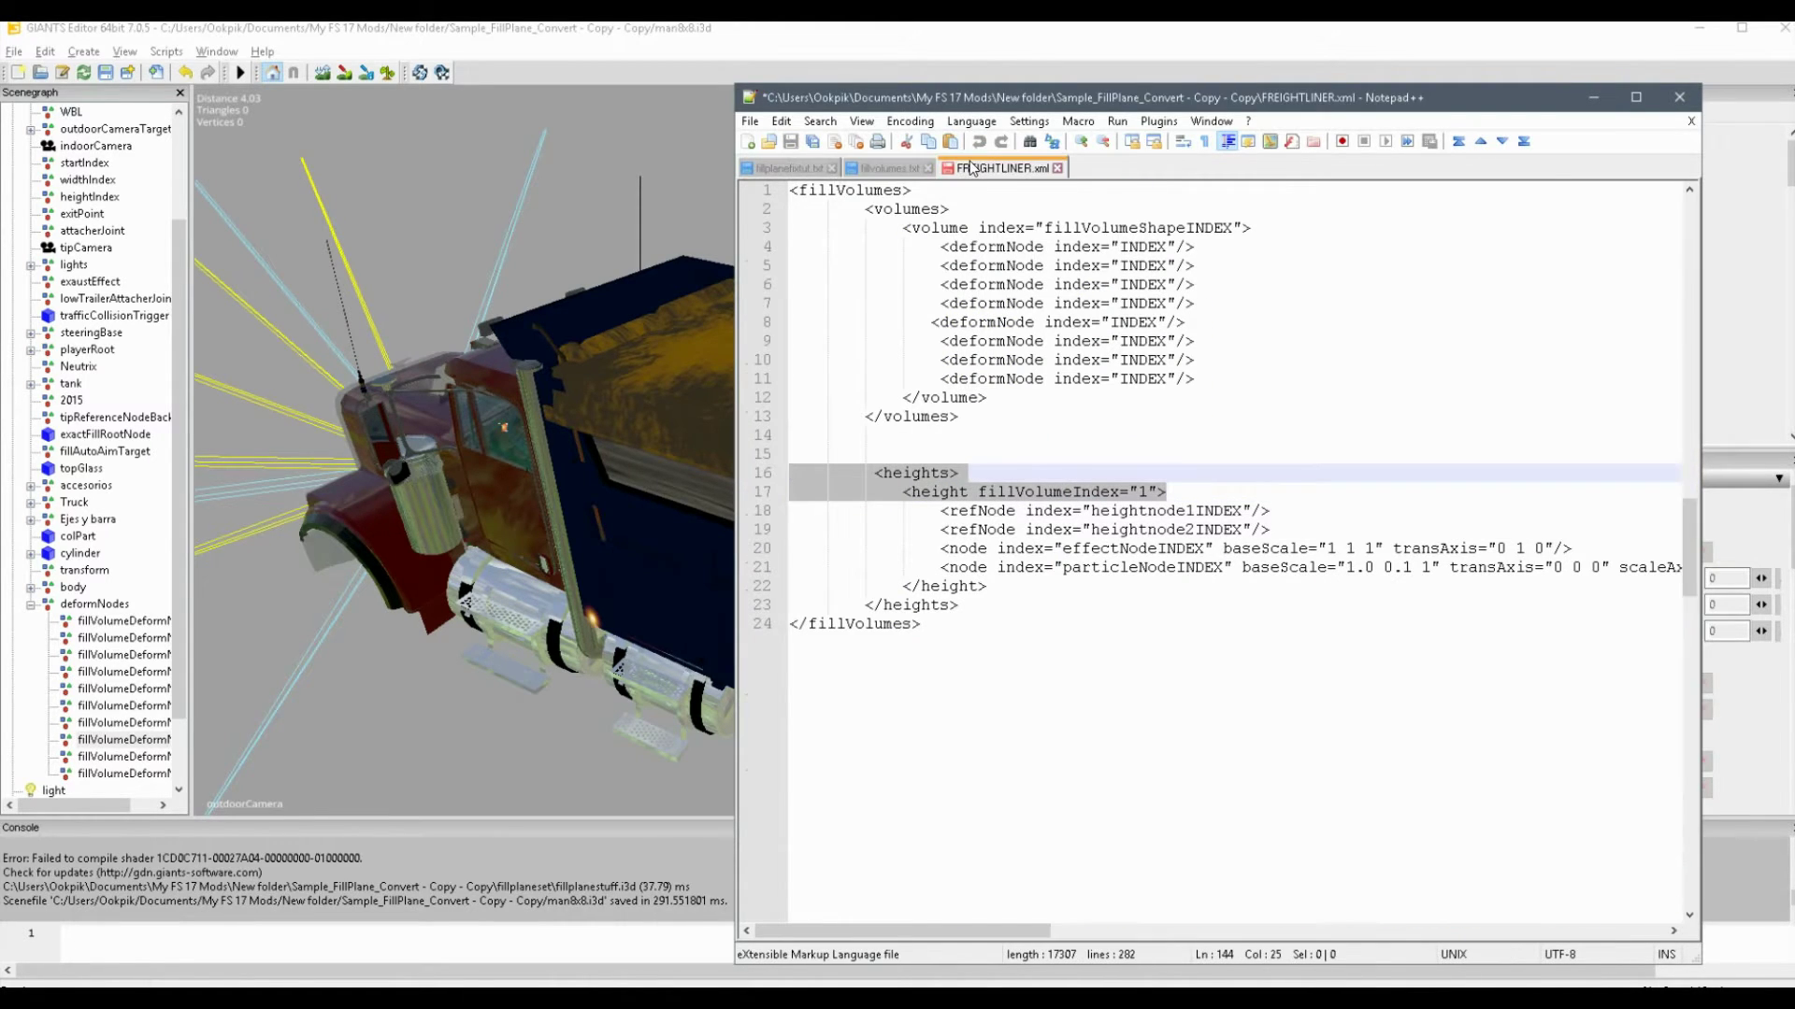
left_click_drag(1210, 511, 696, 491)
key("ctrl+v")
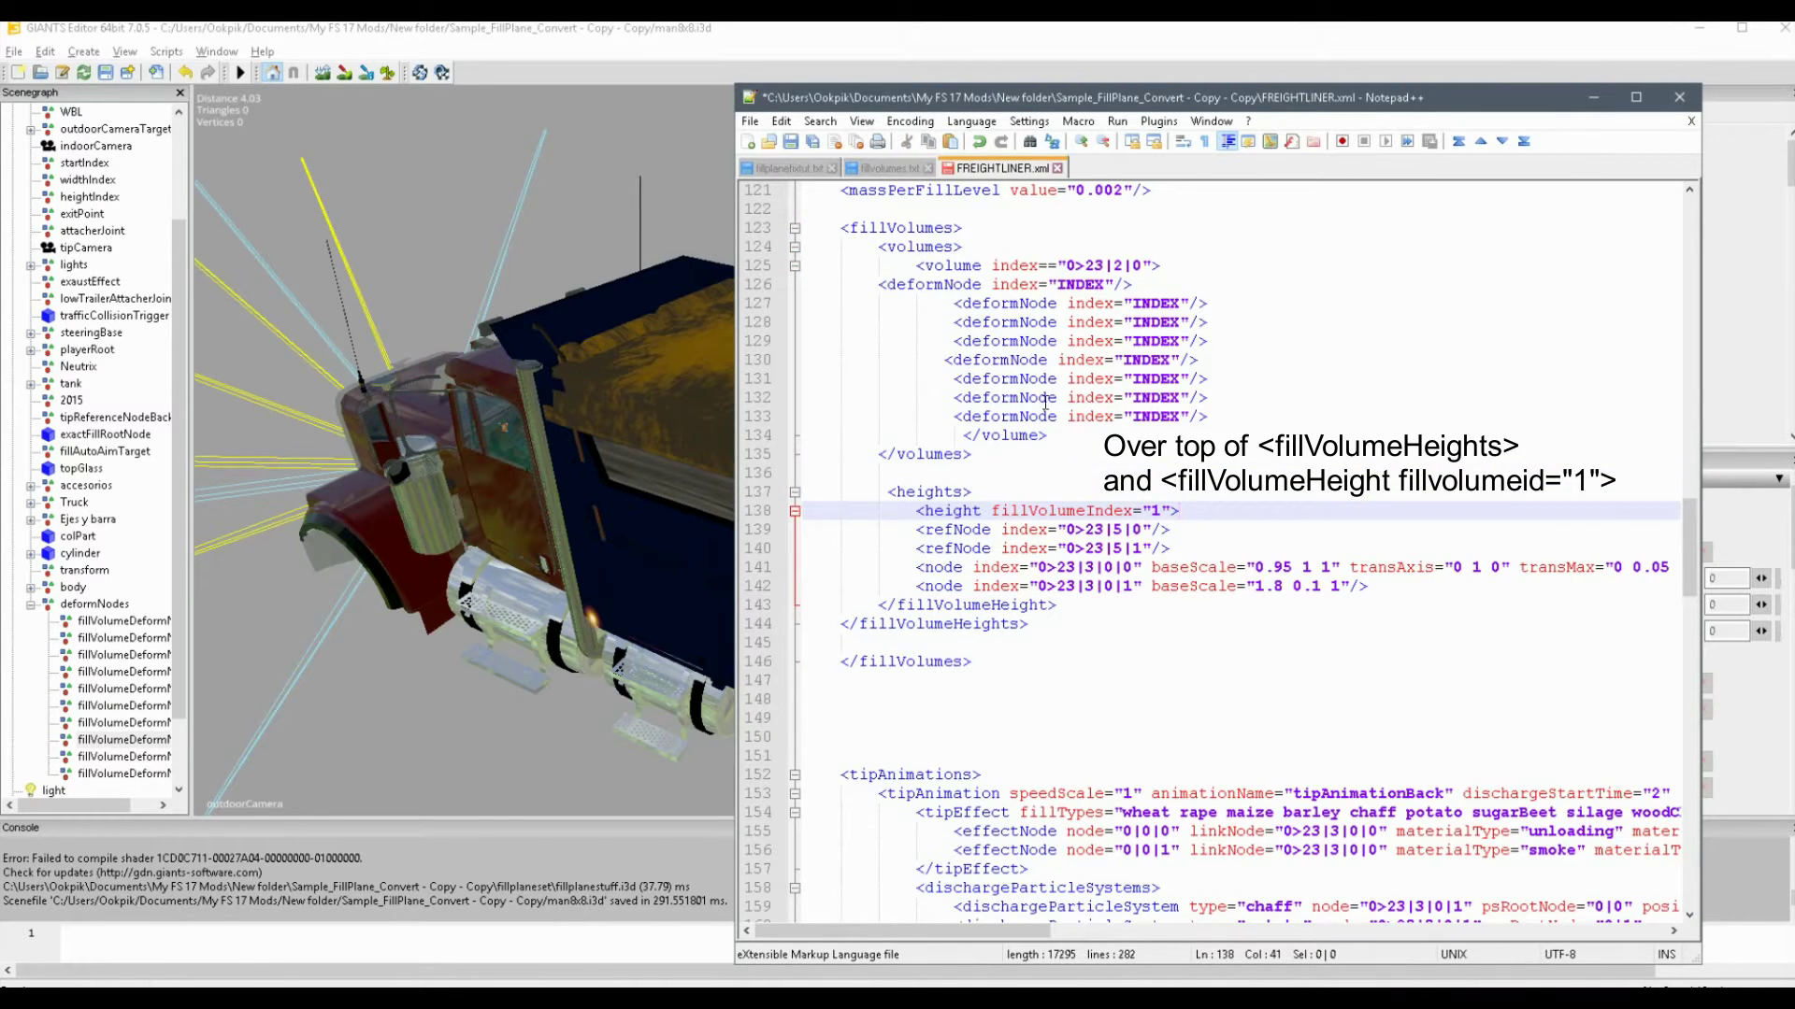
Step: Replace the two closing fillVolumeHeight tags with the template's closing height and heights tags
left_click(886, 169)
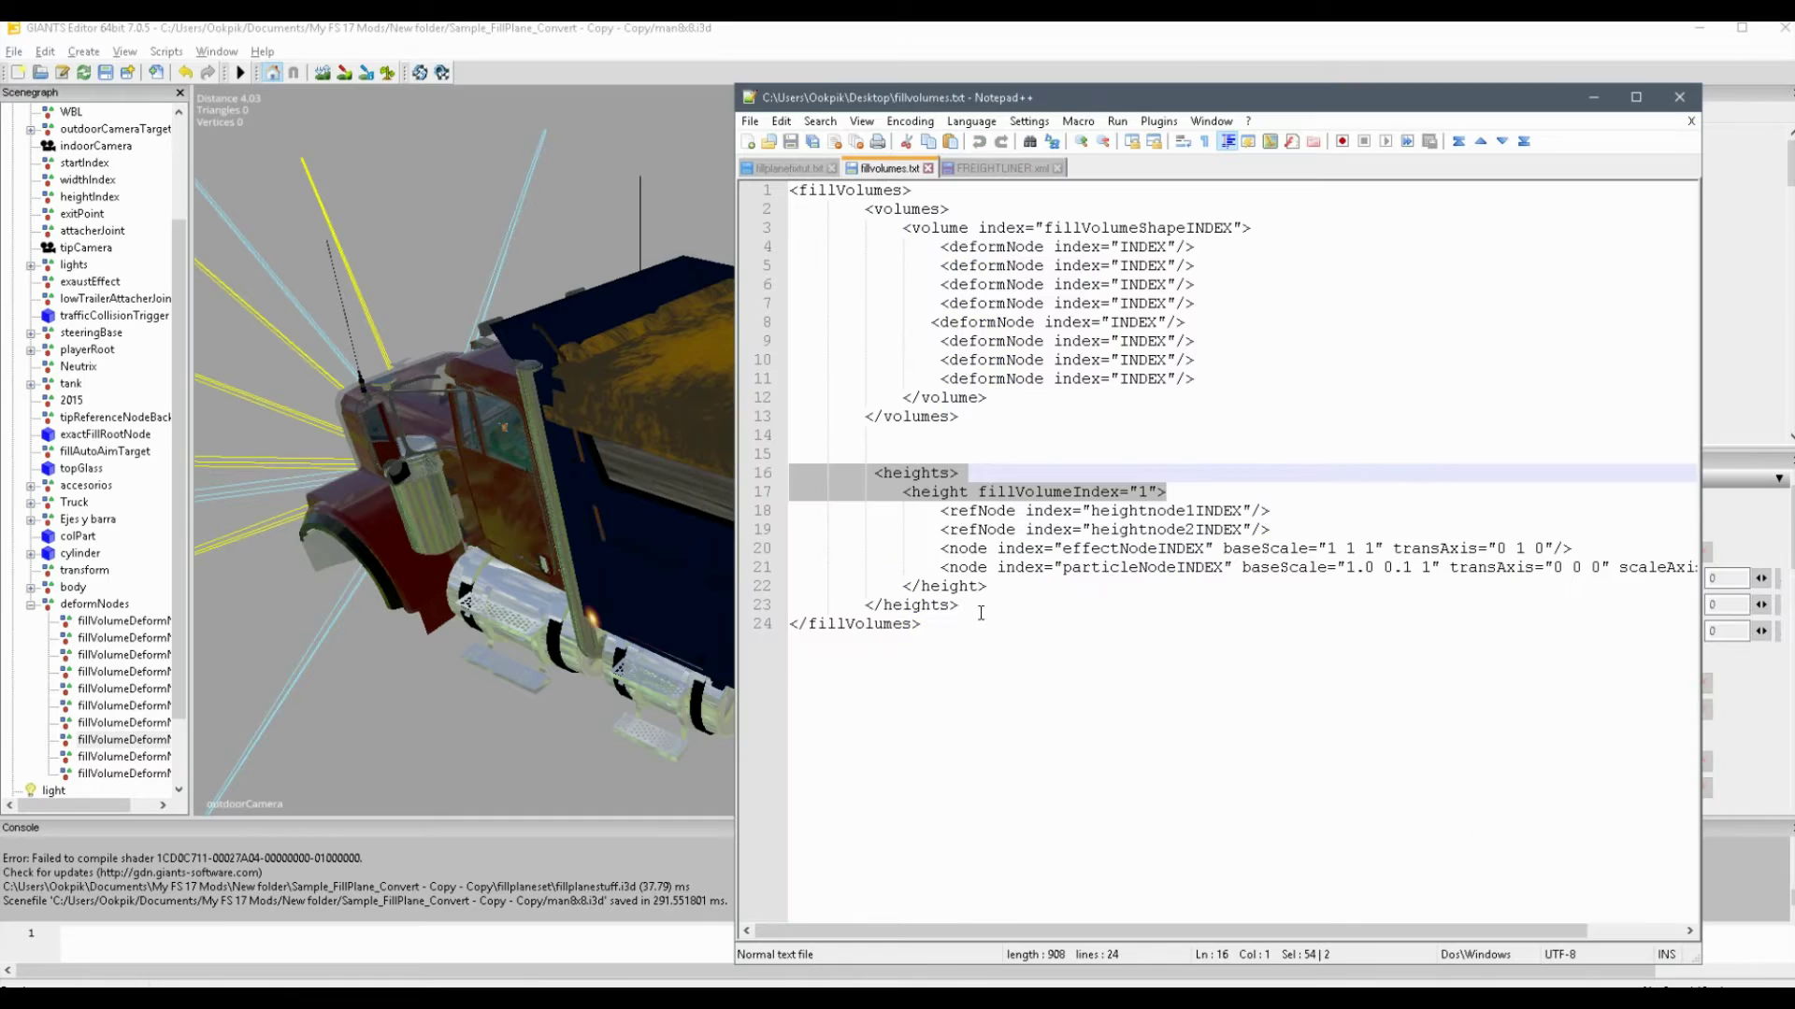
left_click_drag(980, 612, 788, 586)
key("ctrl+c")
left_click(796, 170)
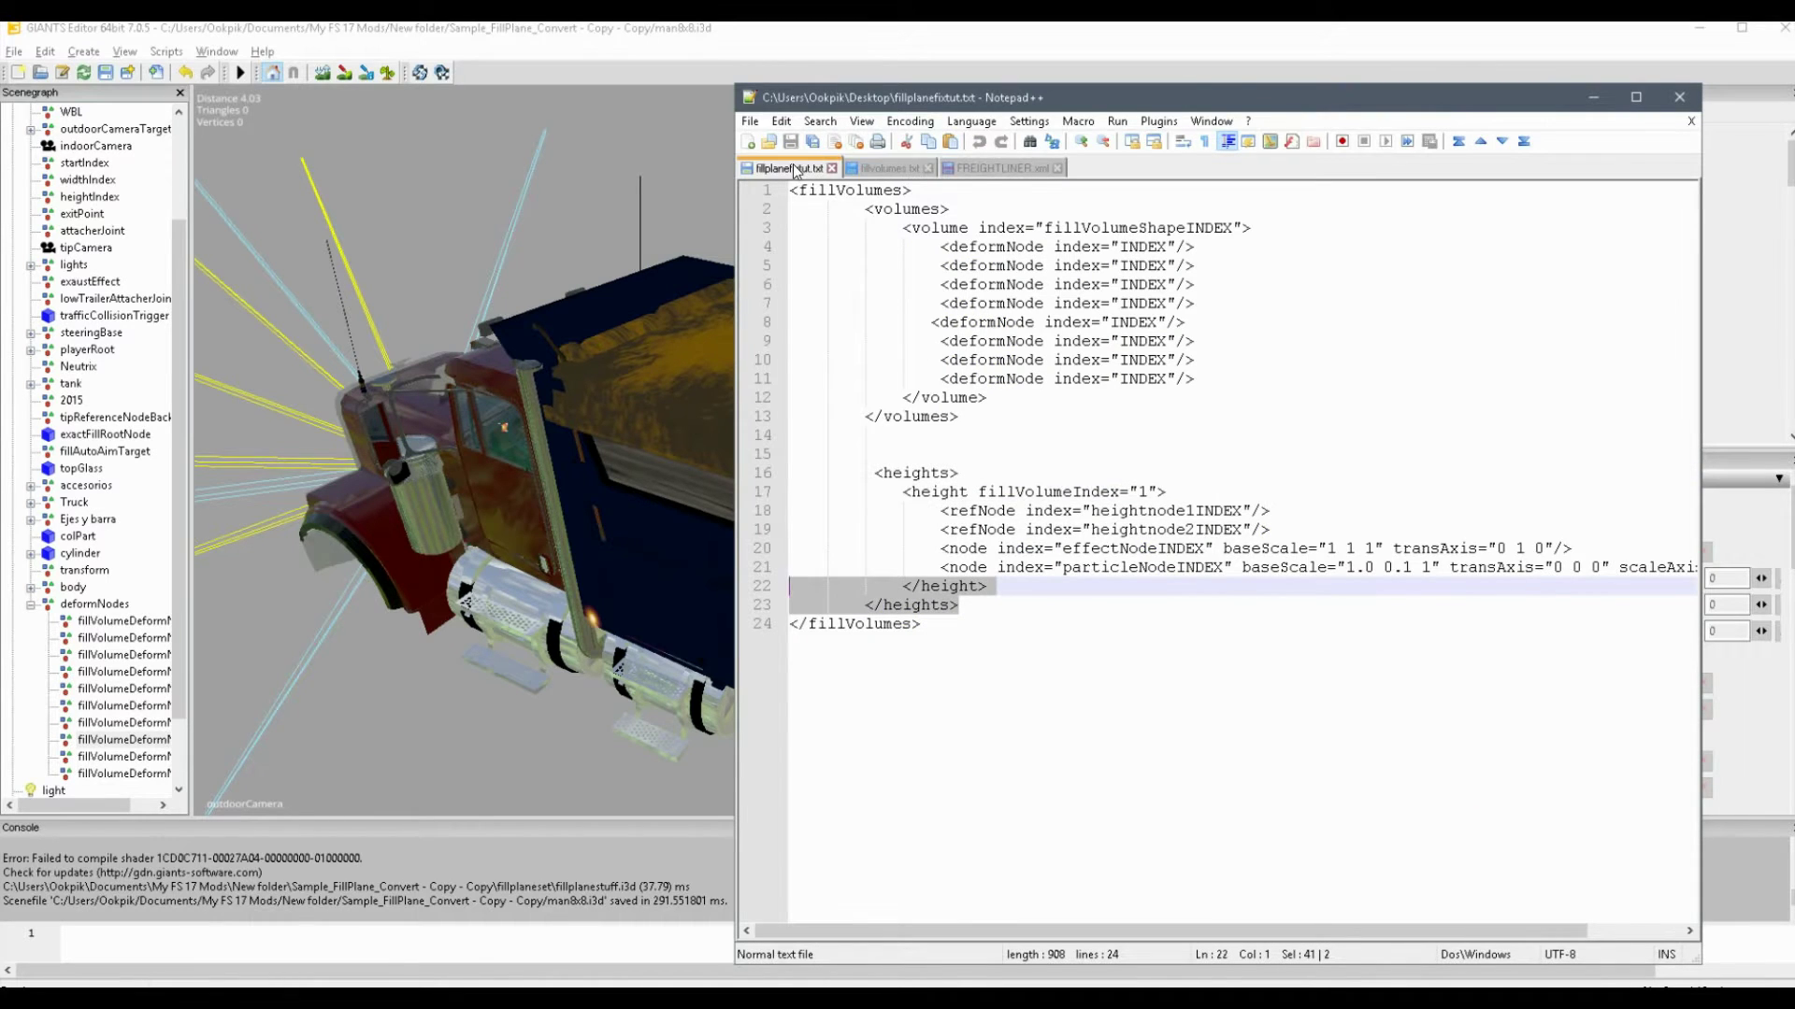
left_click(983, 165)
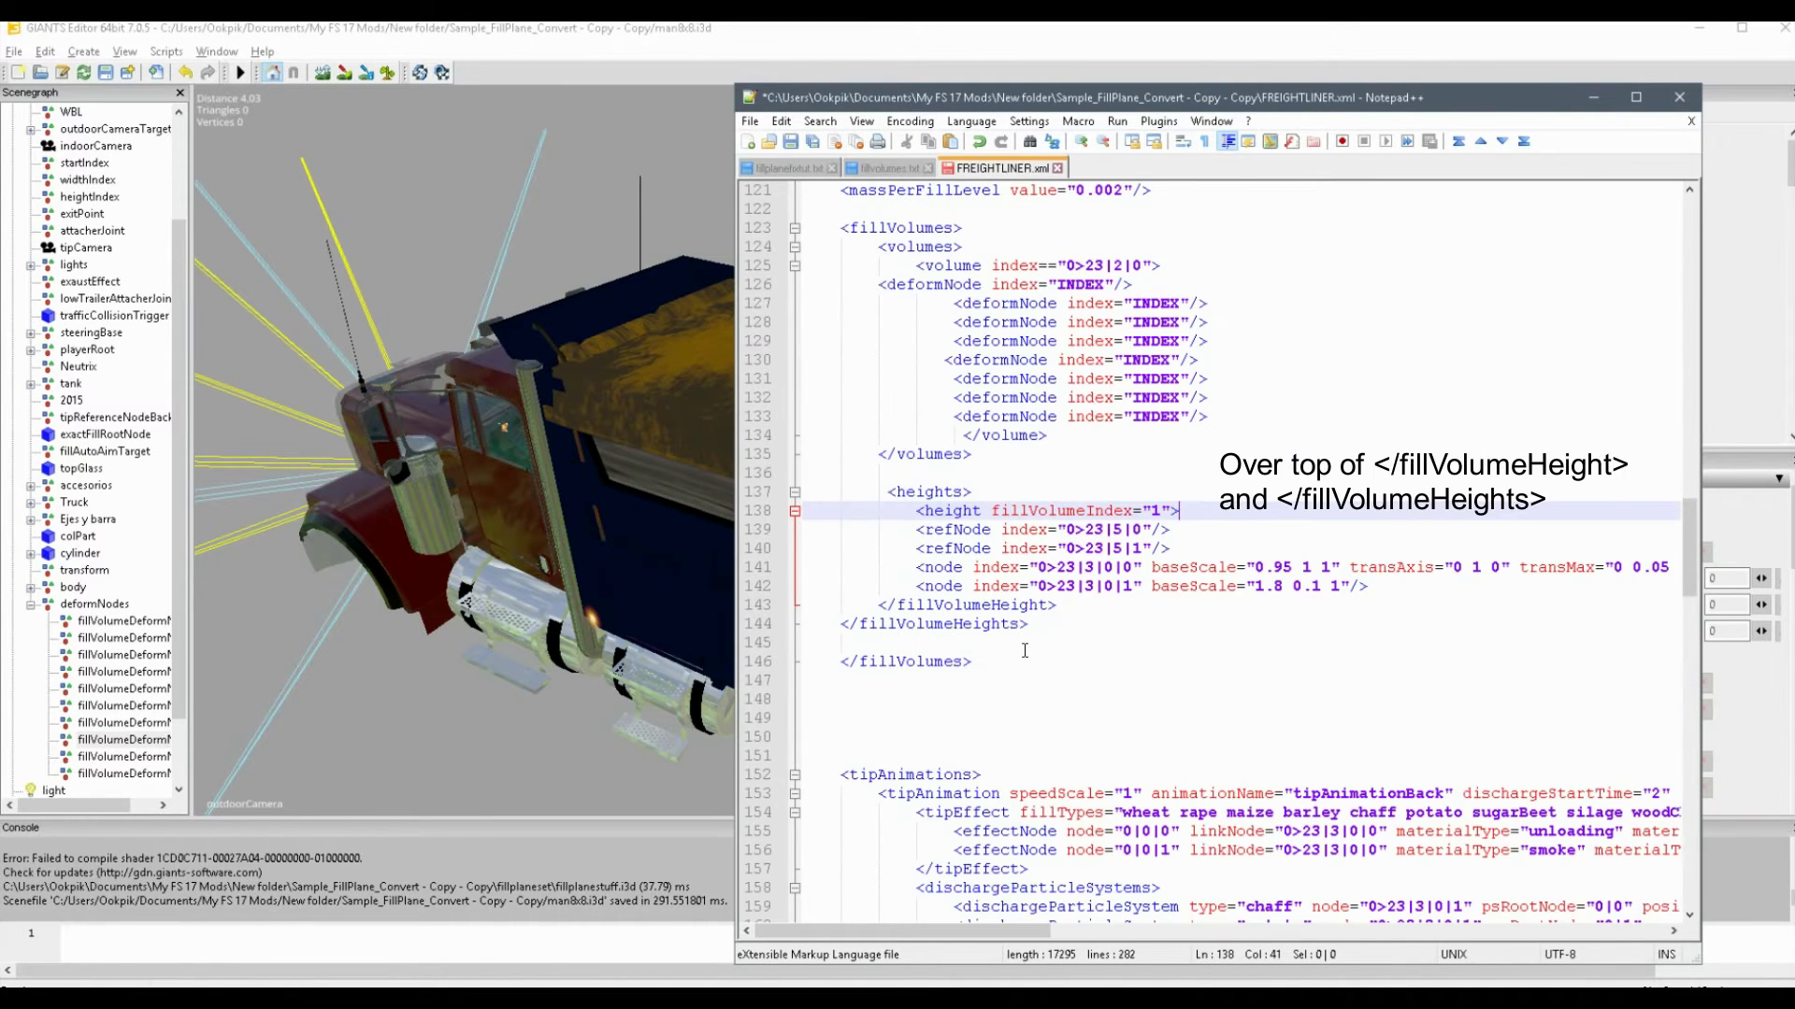
left_click_drag(1053, 622, 804, 605)
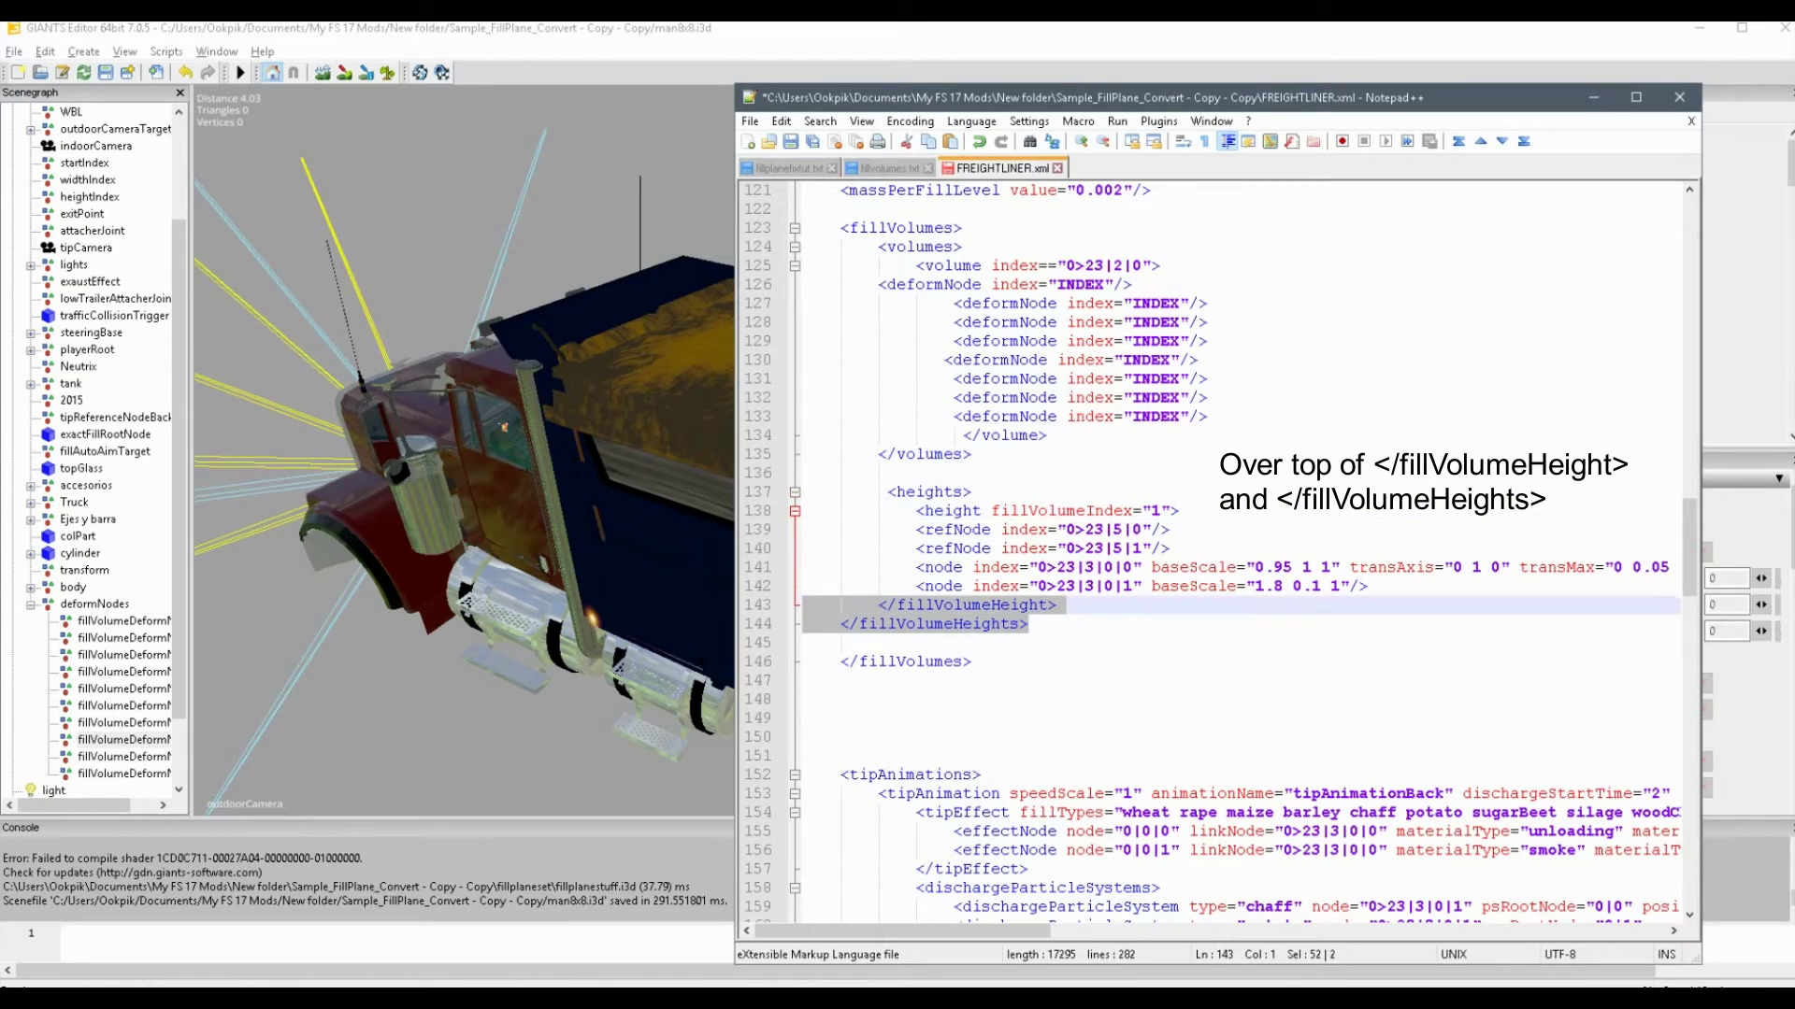
key("ctrl+v")
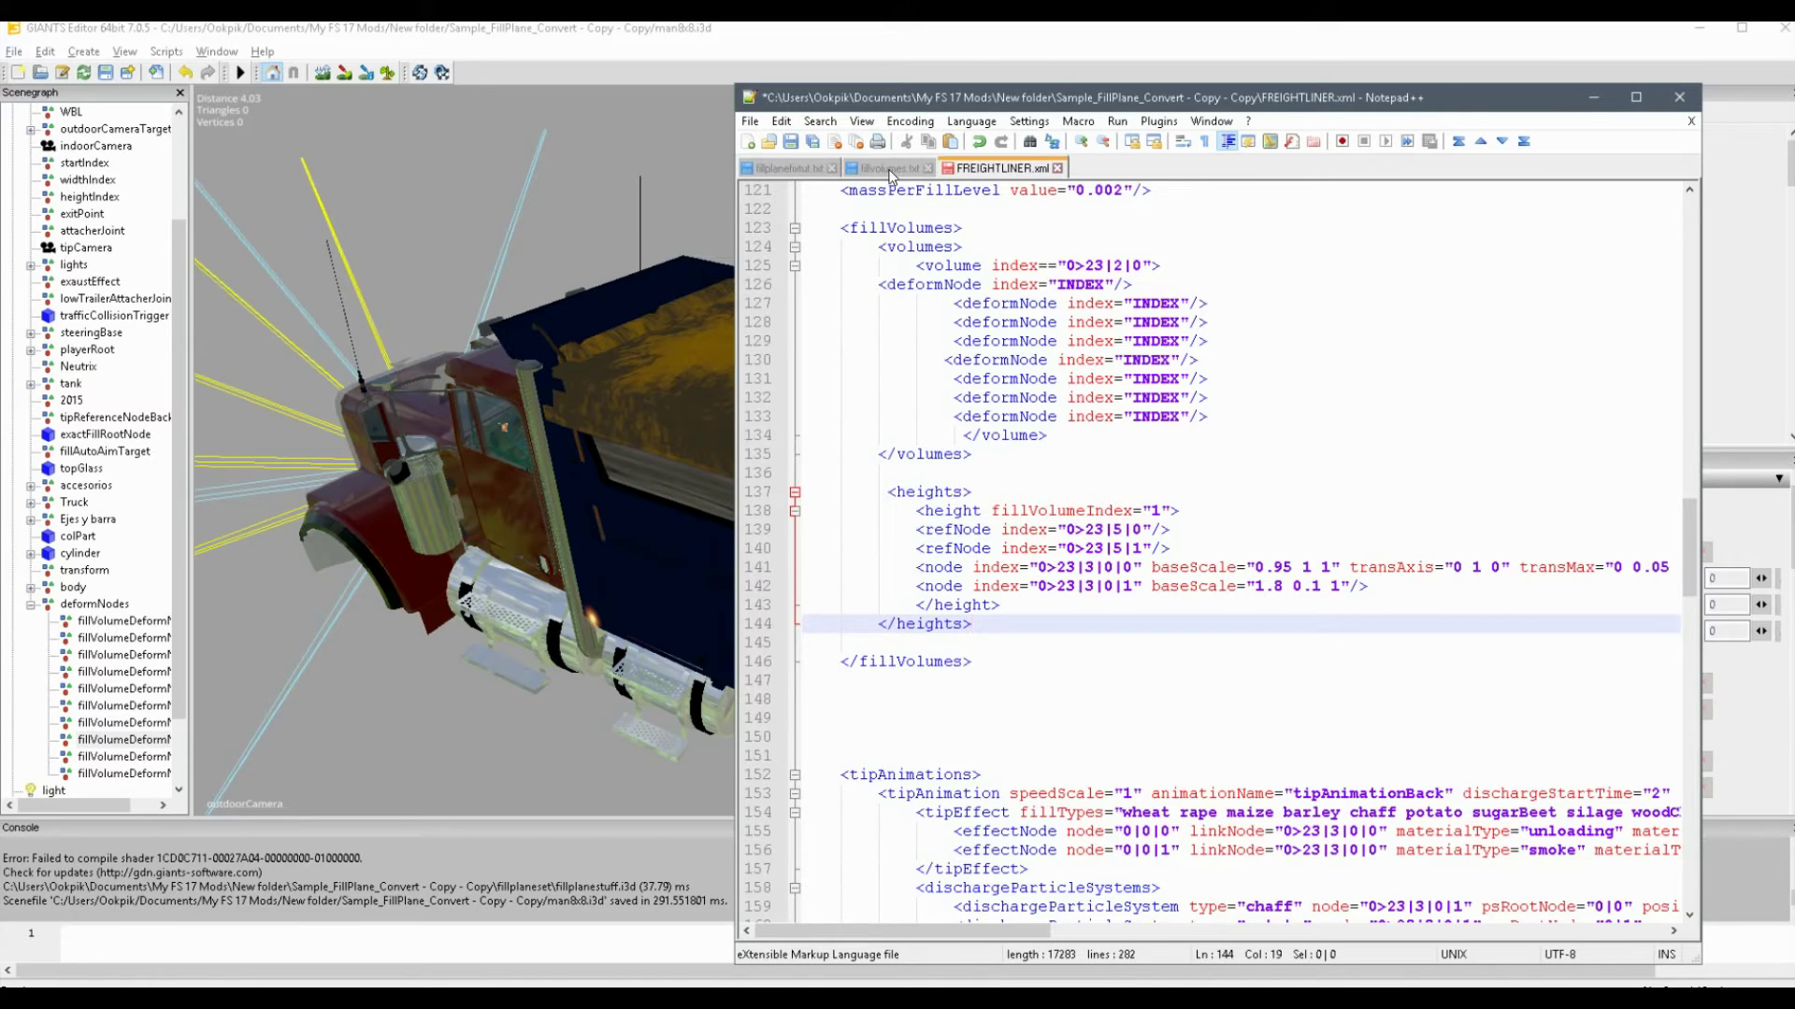
Step: Compare with the fillvolumes template and add a blank line after <fillVolumes>
left_click(889, 169)
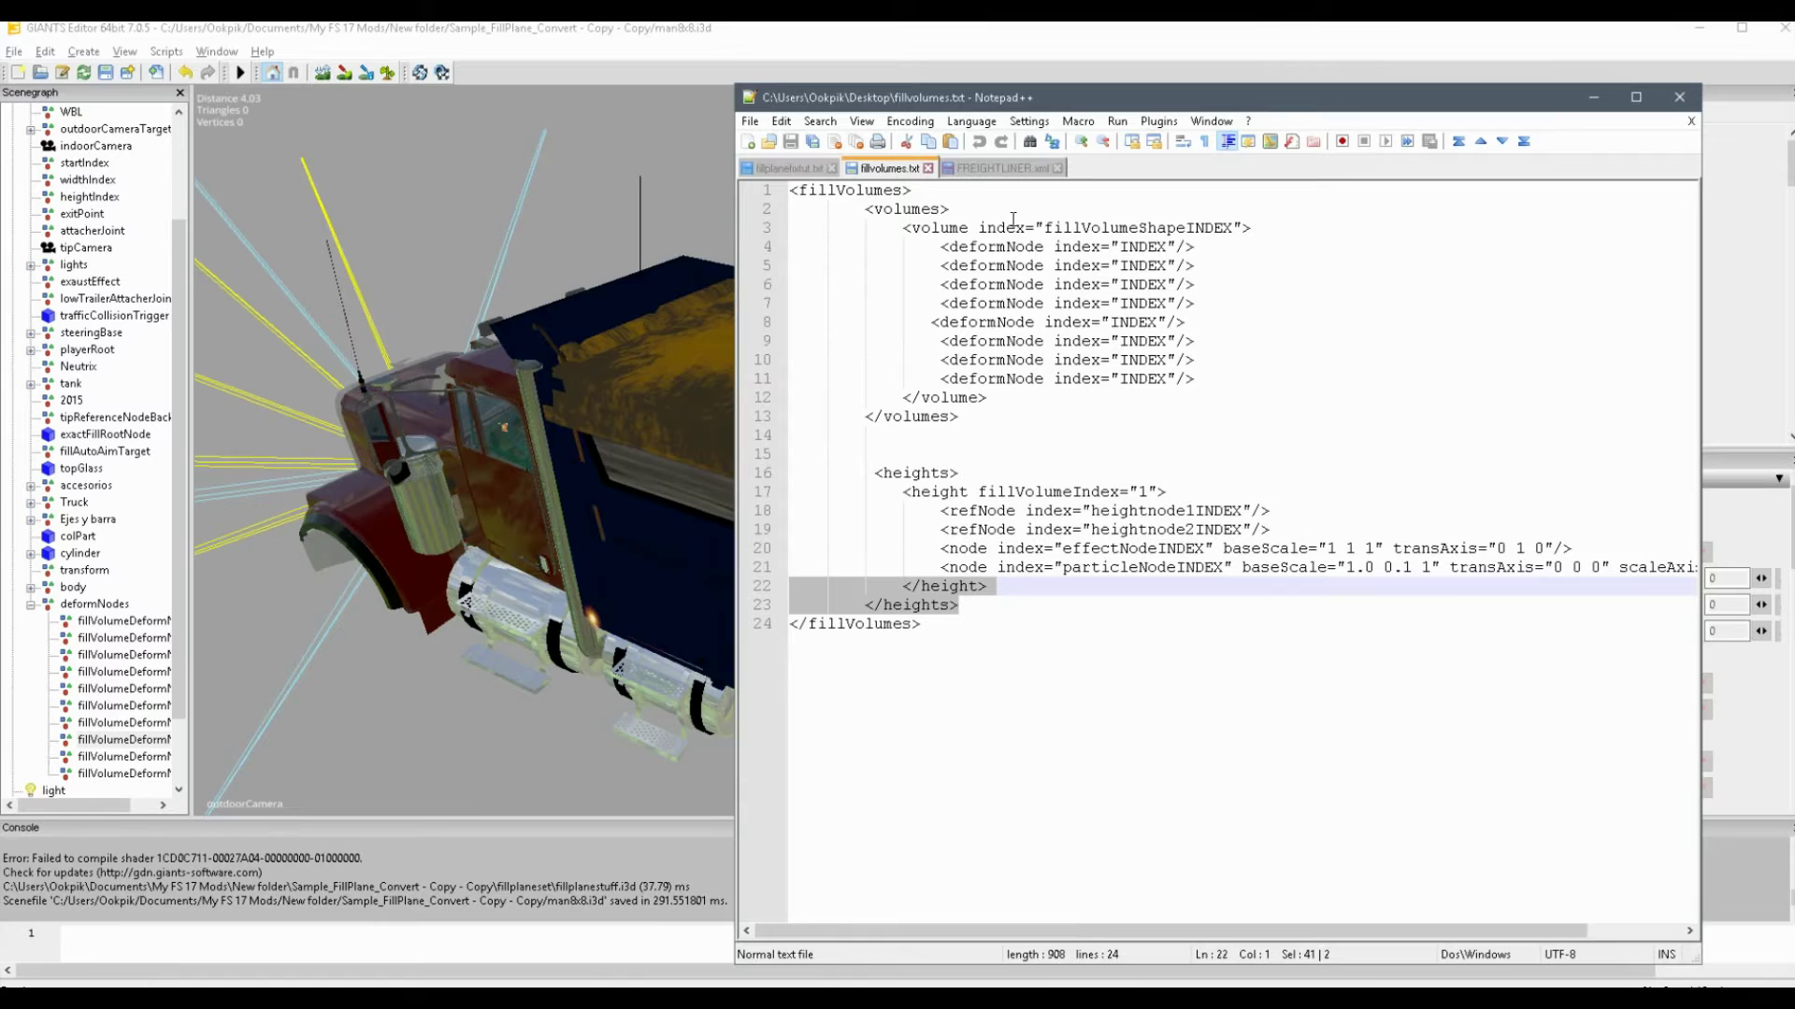
left_click(981, 170)
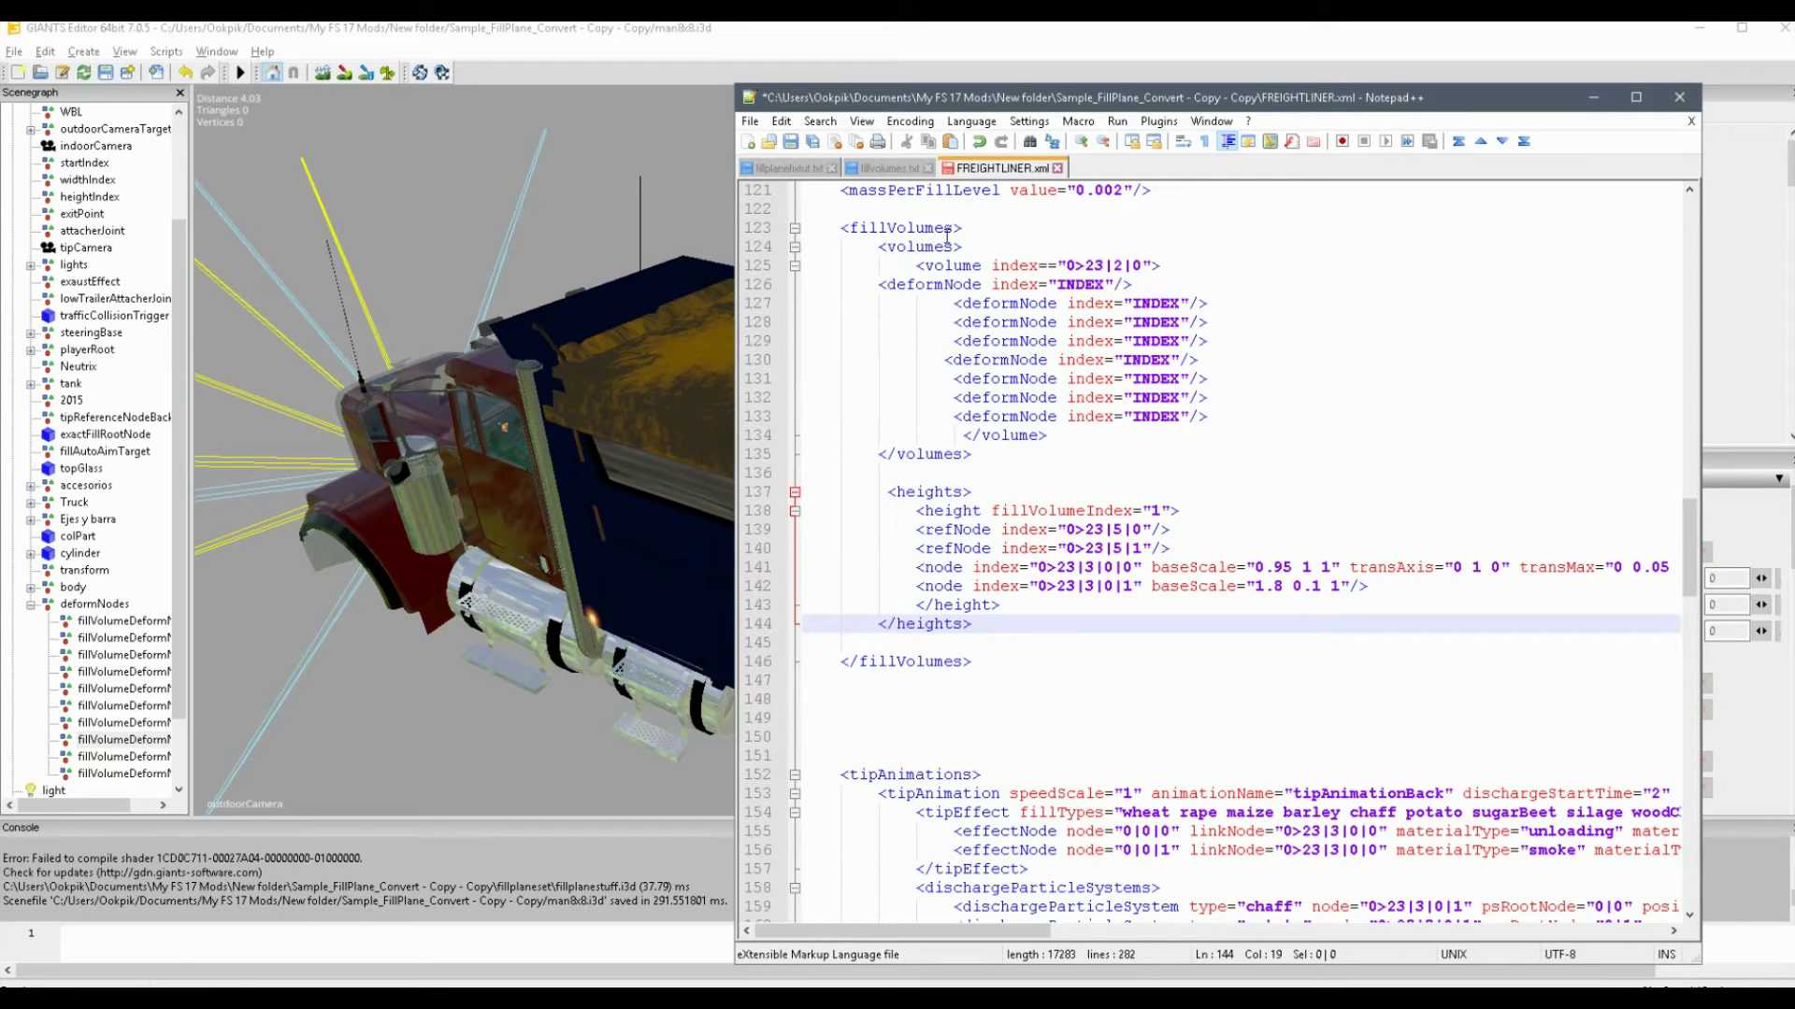
left_click(999, 231)
key("Return")
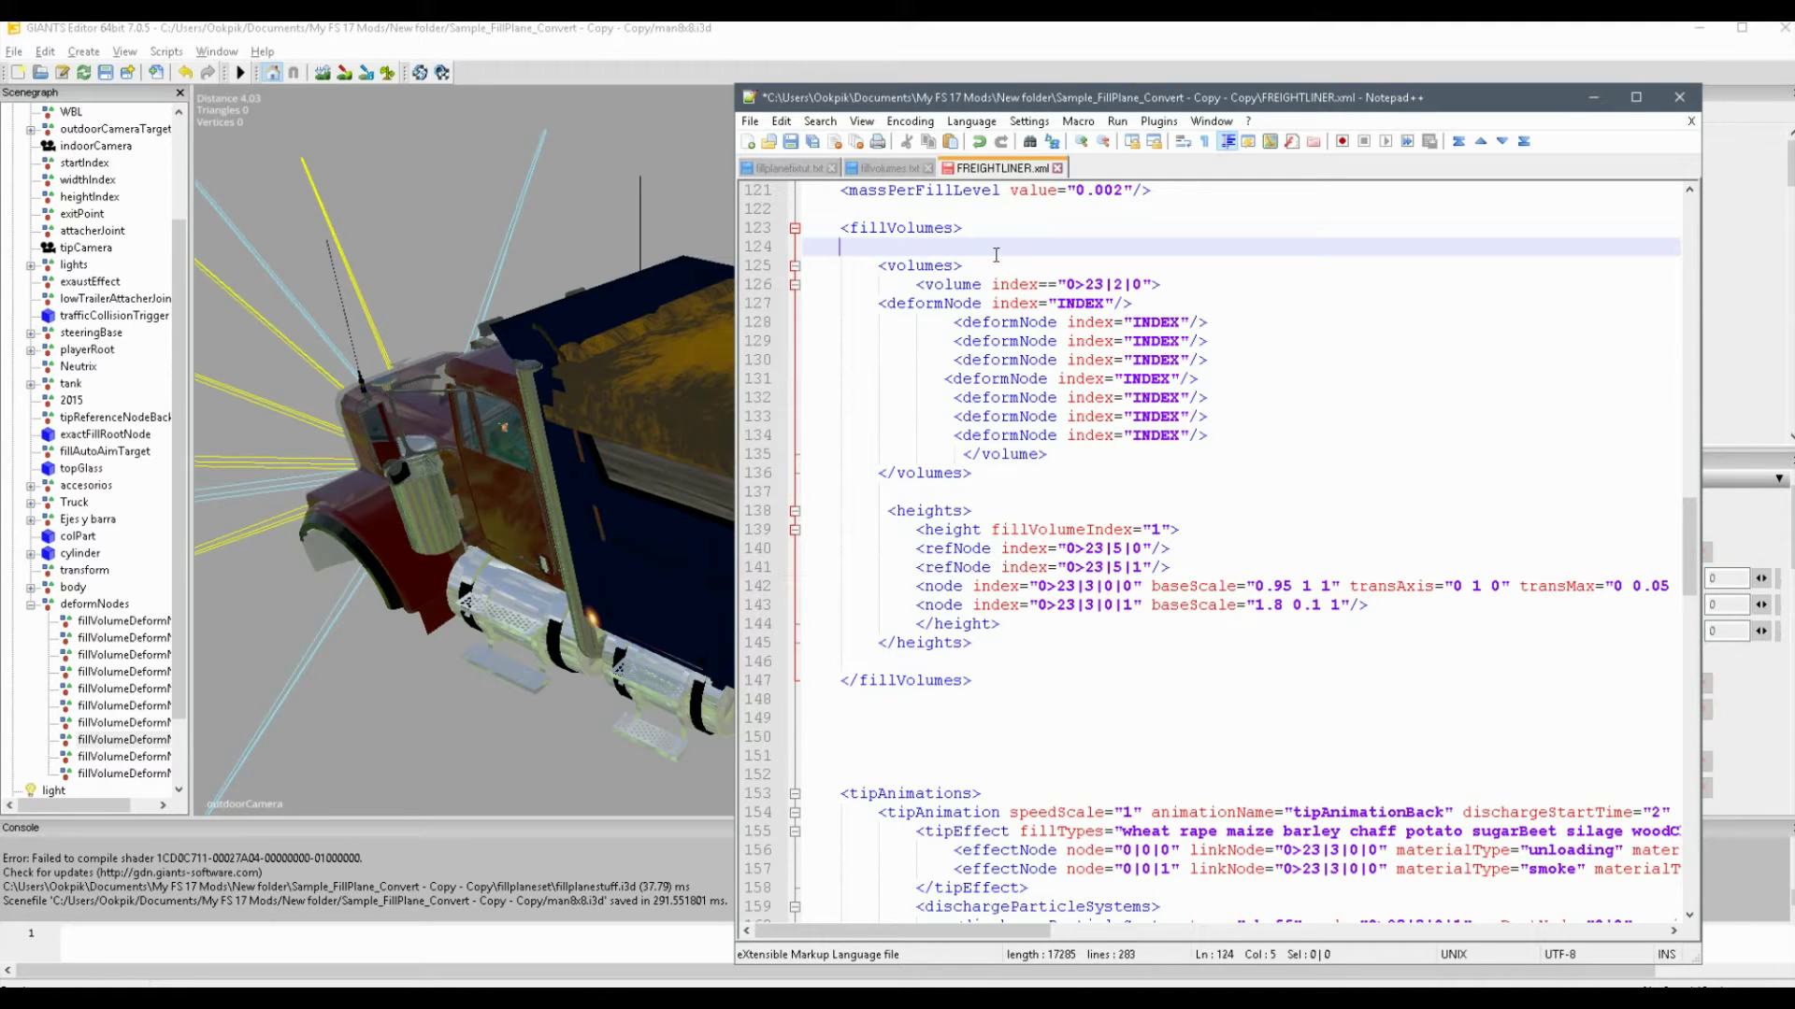
Step: Align the deformNode lines and remove the extra space before </volume>
left_click(877, 304)
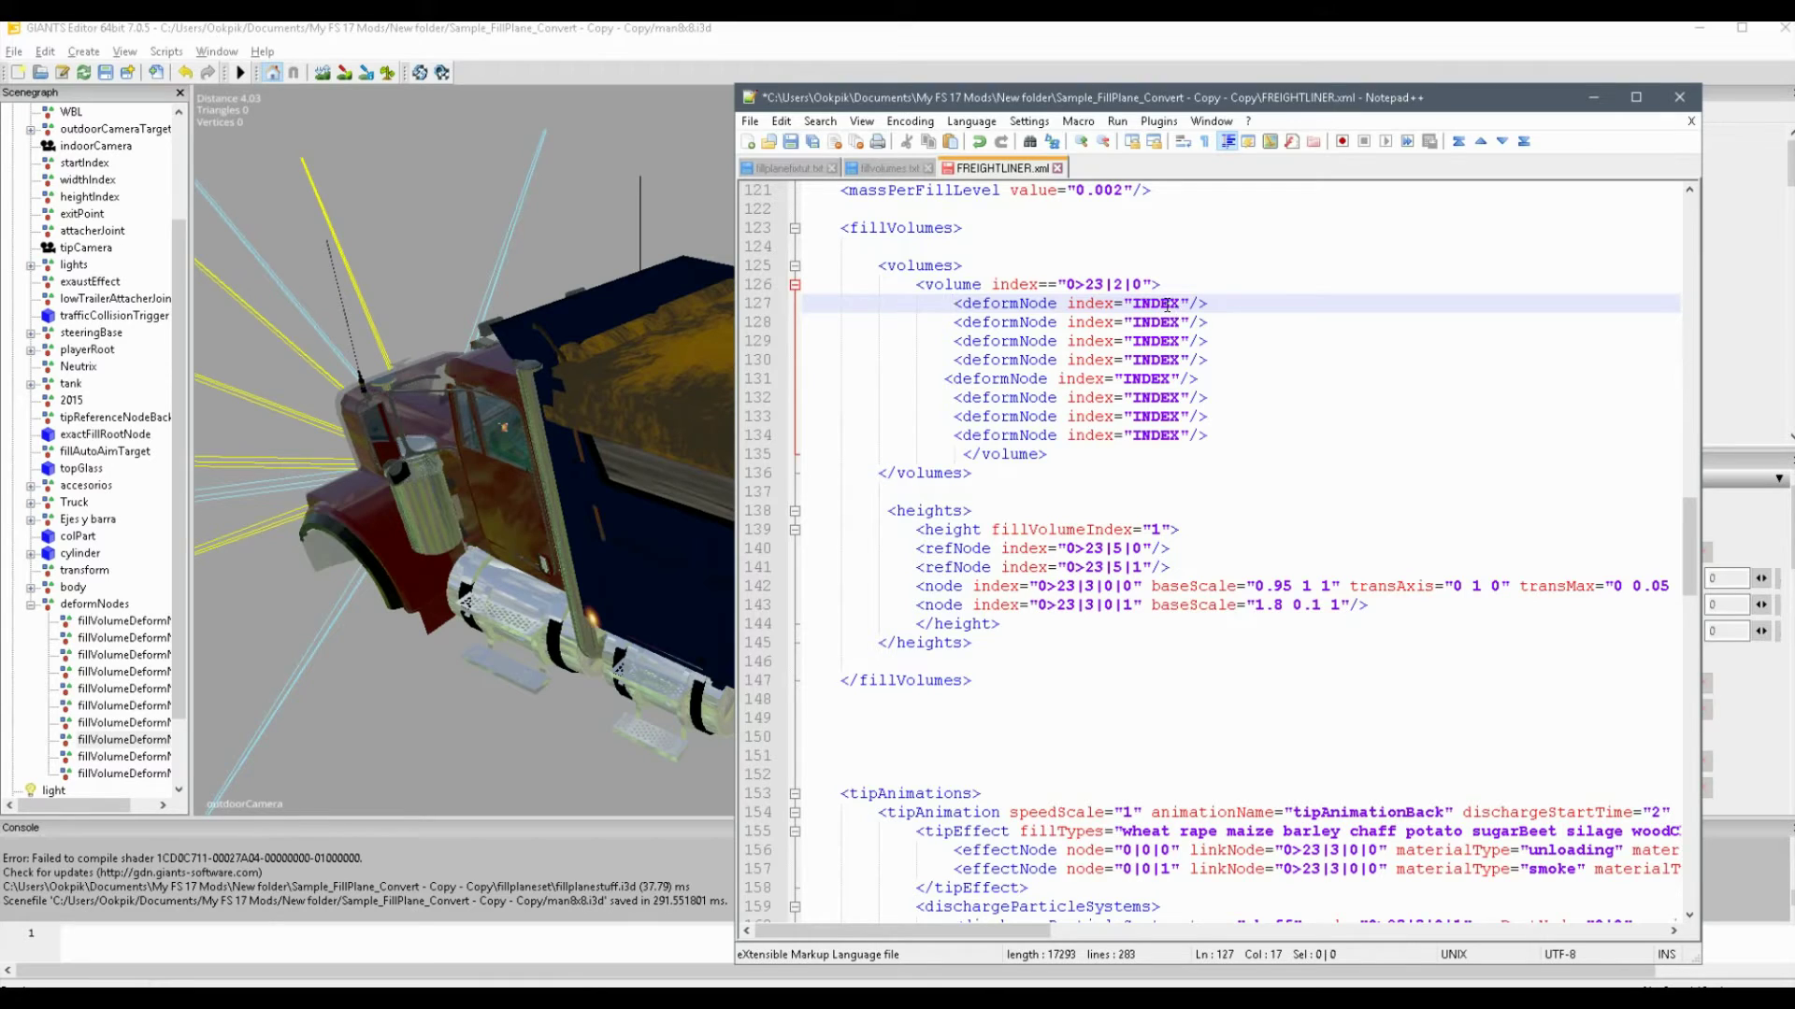
left_click(944, 379)
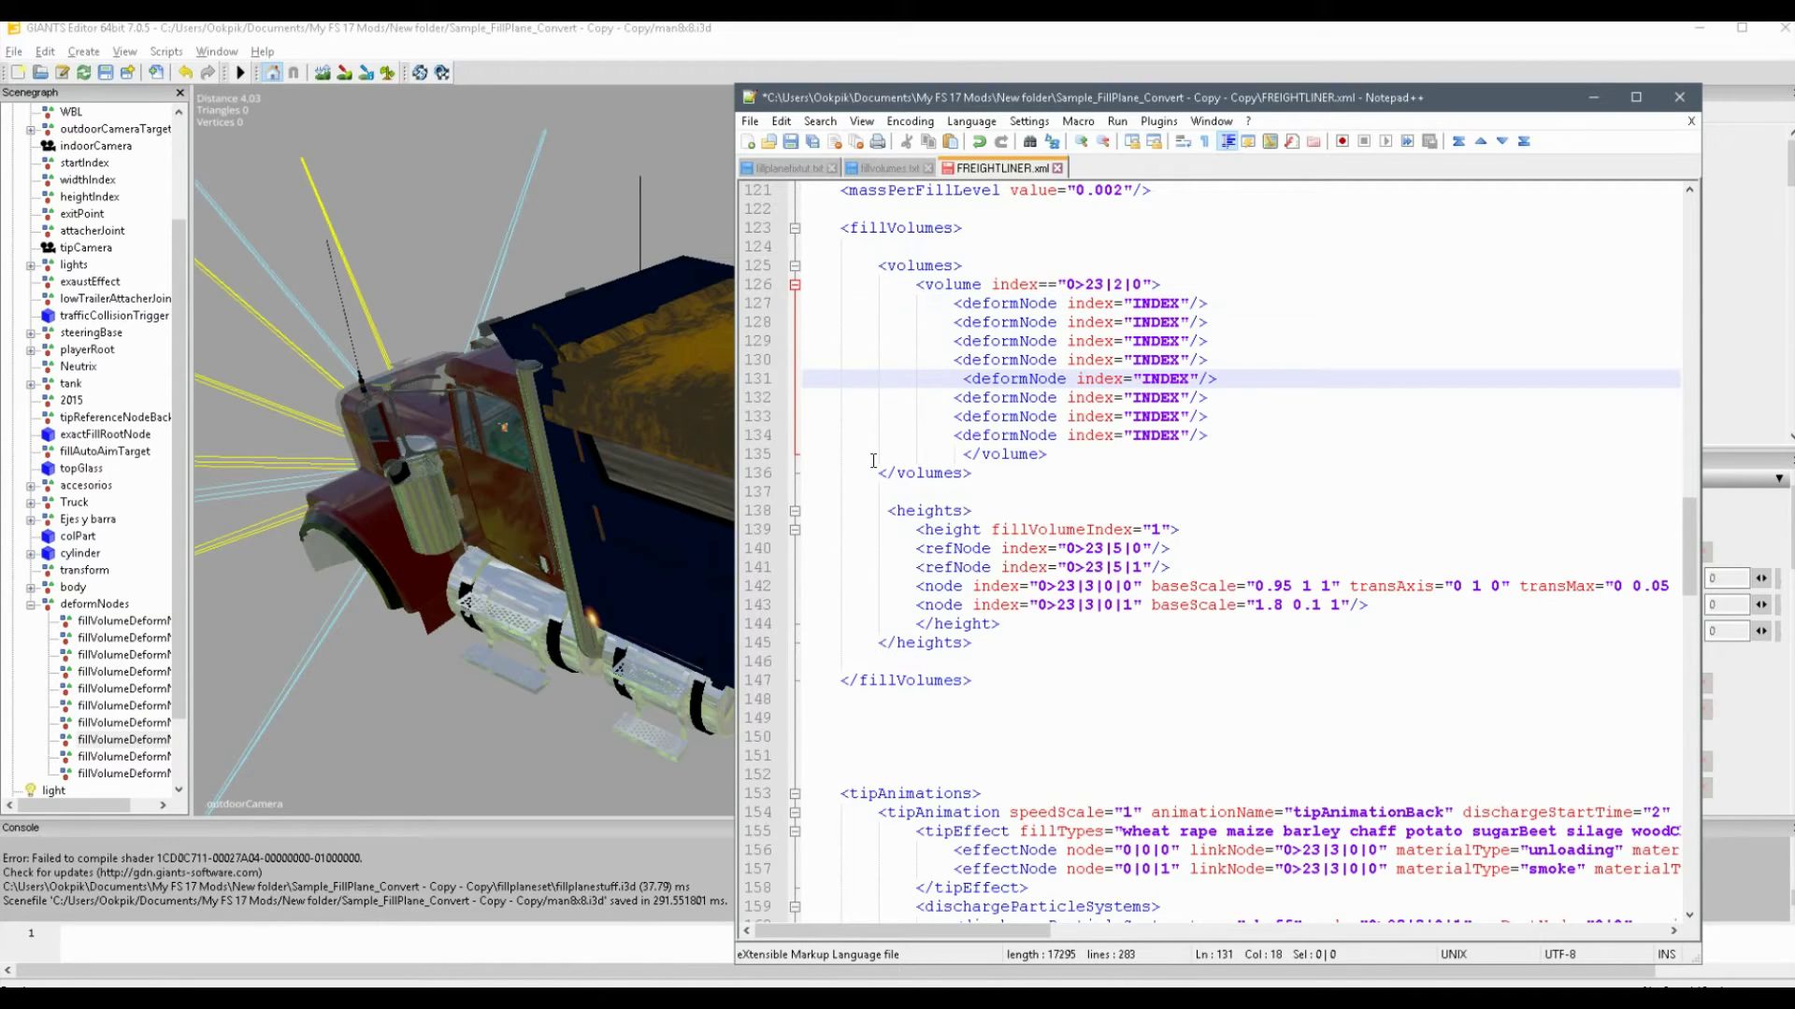
left_click(961, 454)
key("BackSpace")
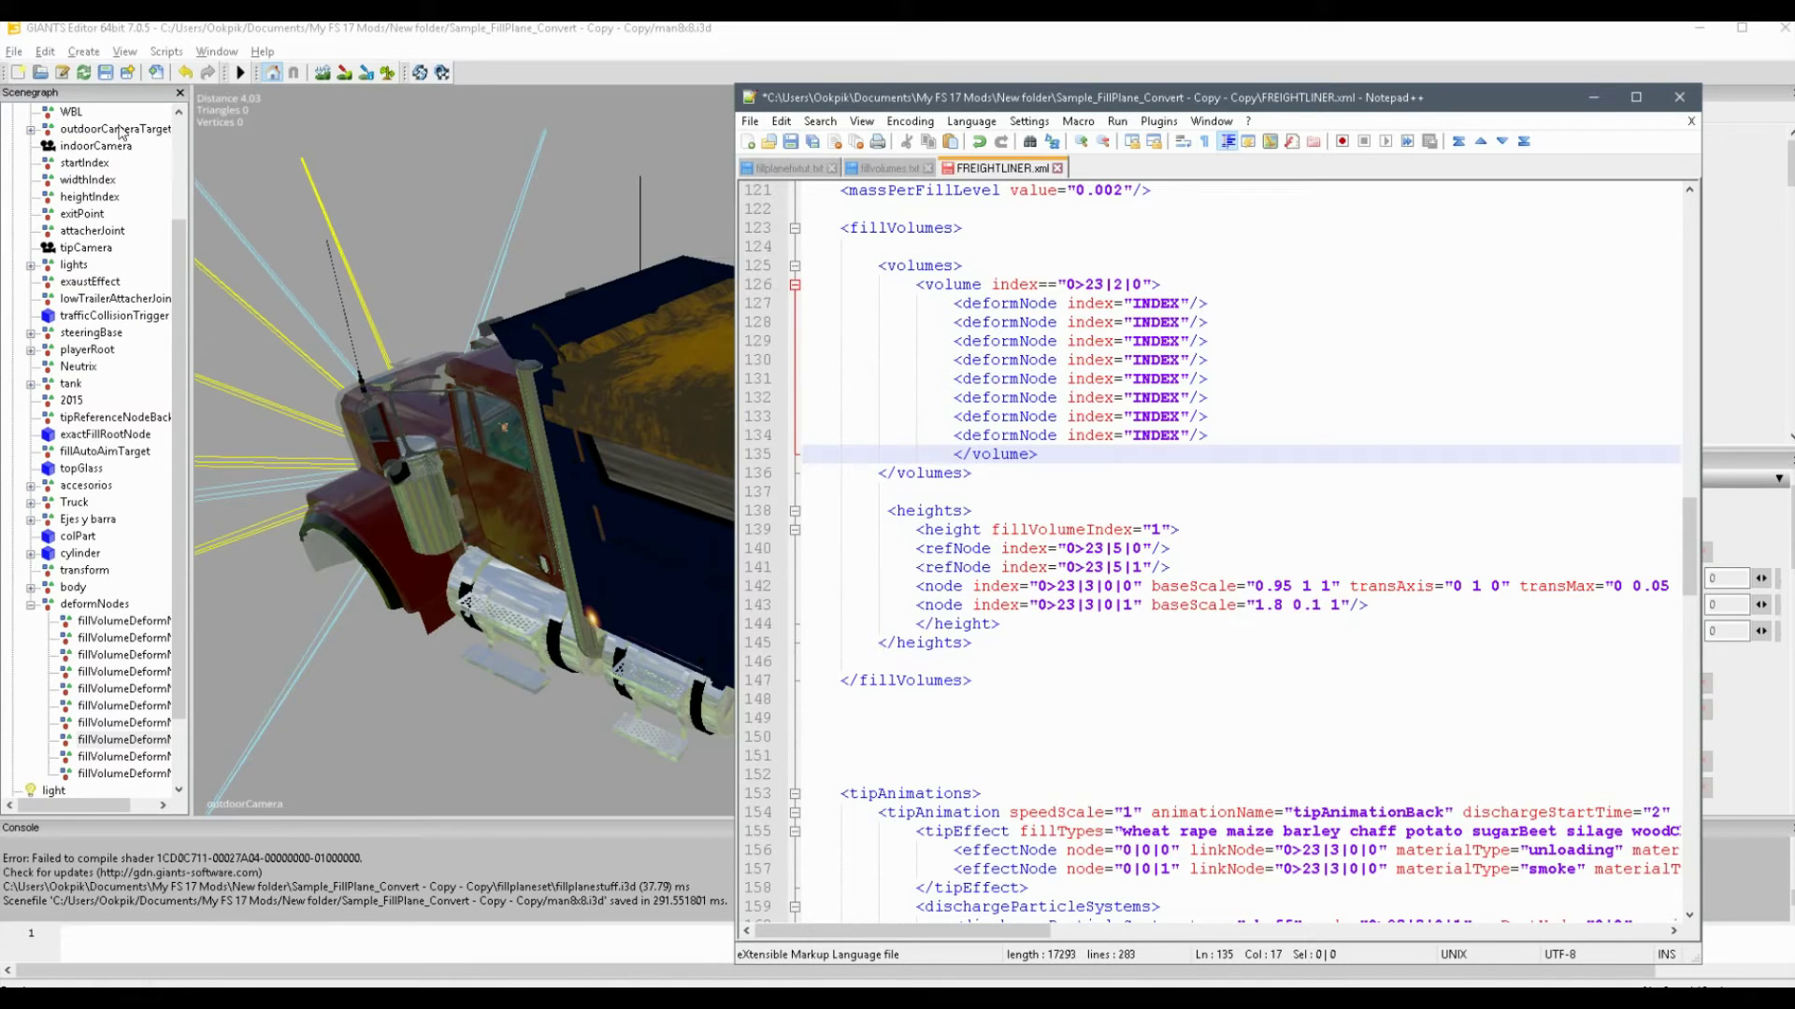
Step: In the Scenegraph, select a fillVolumeDeformNode and copy its index path value
left_click(245, 39)
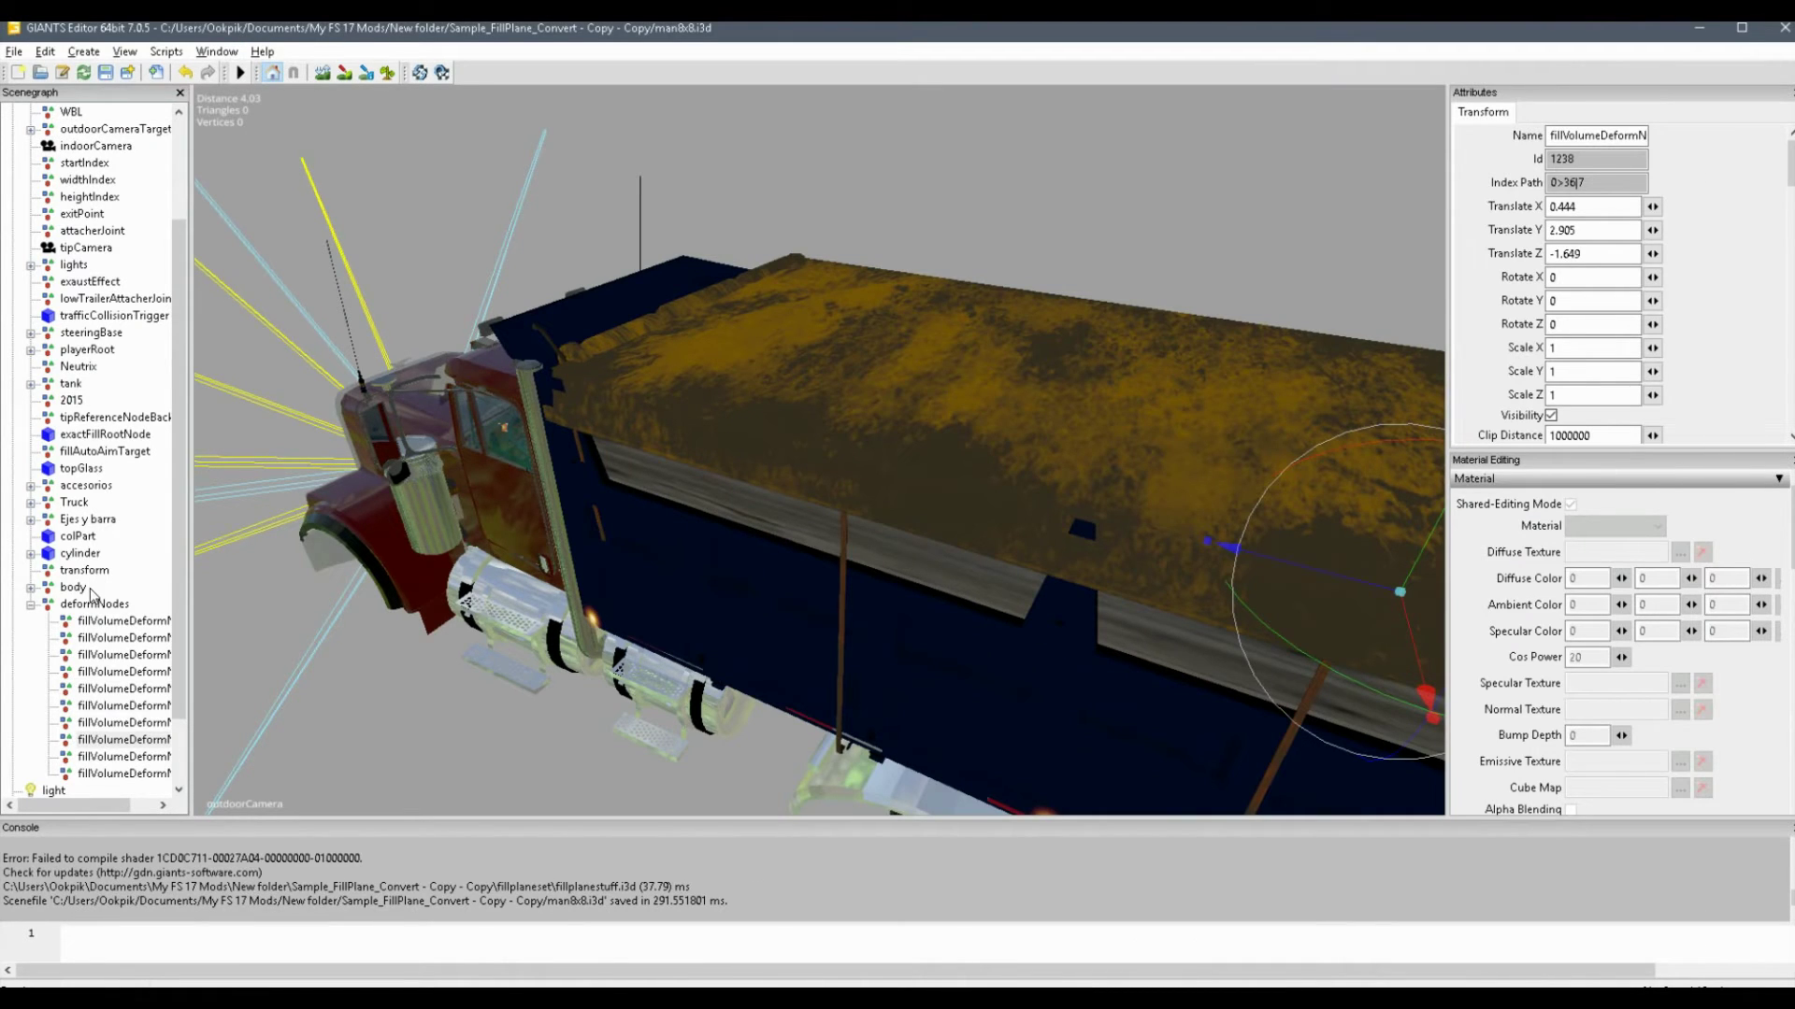
scroll(171, 563, "down", 2)
left_click(80, 528)
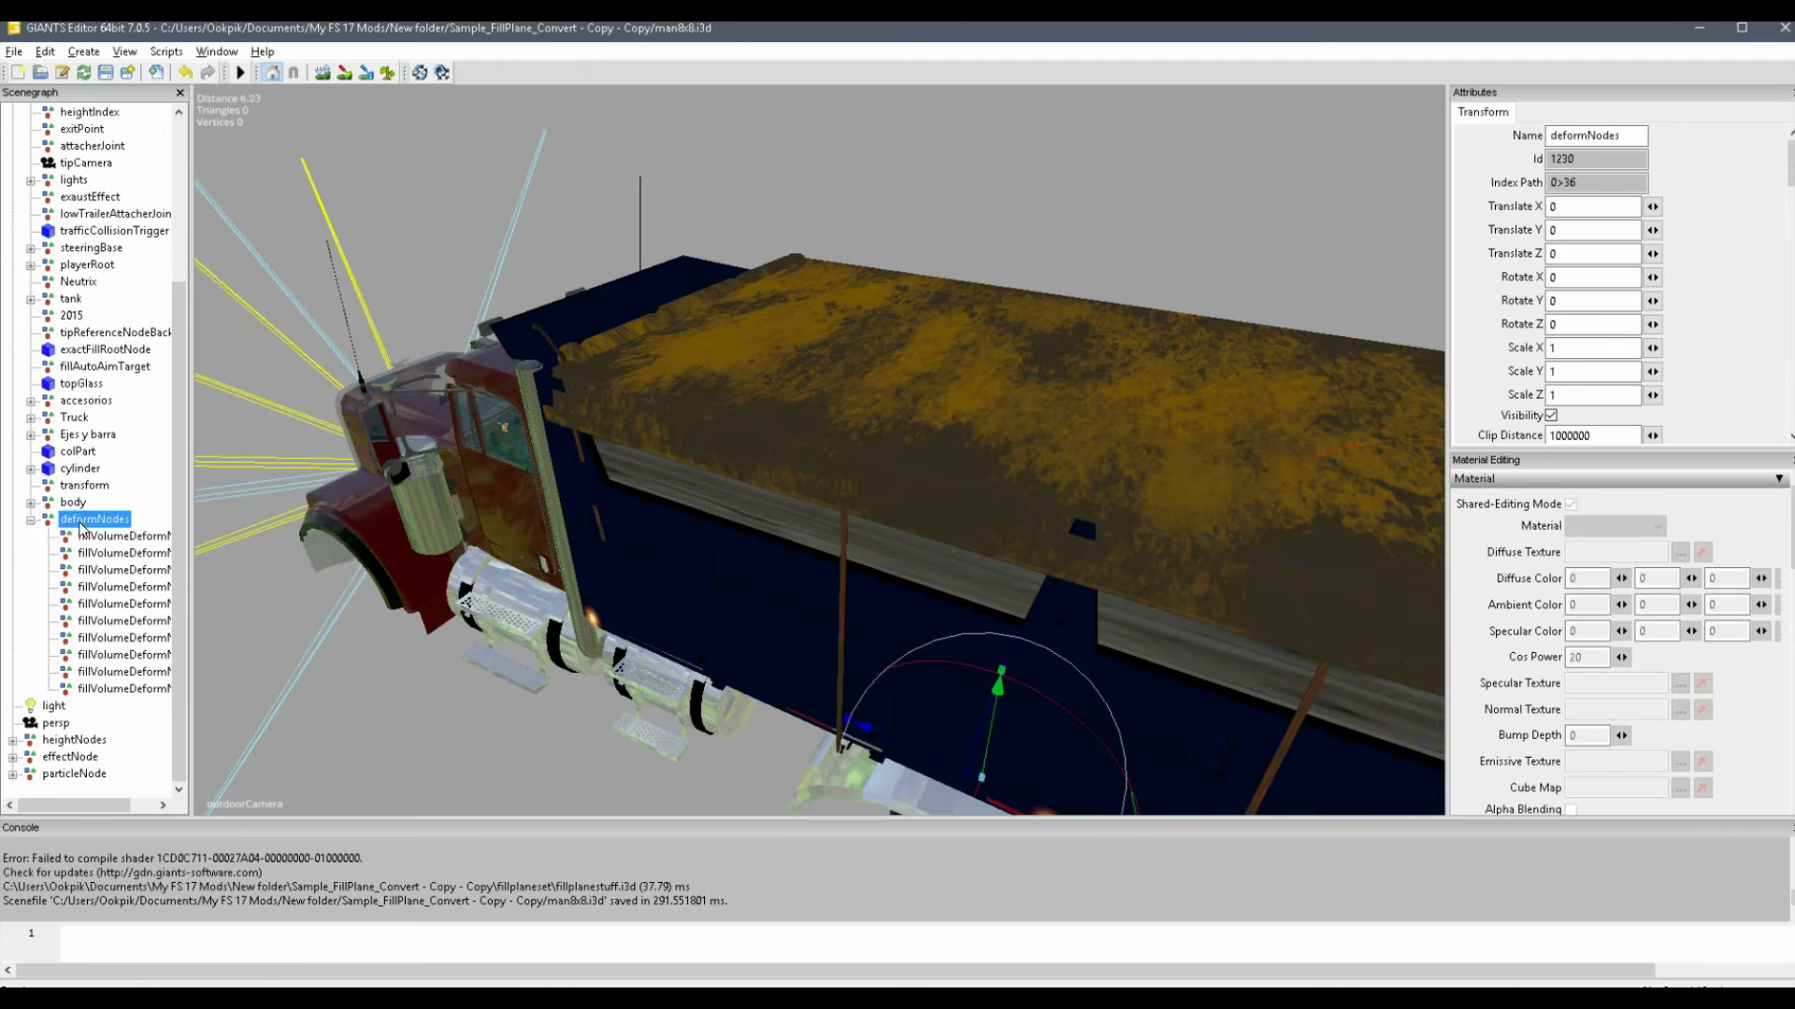
left_click(31, 520)
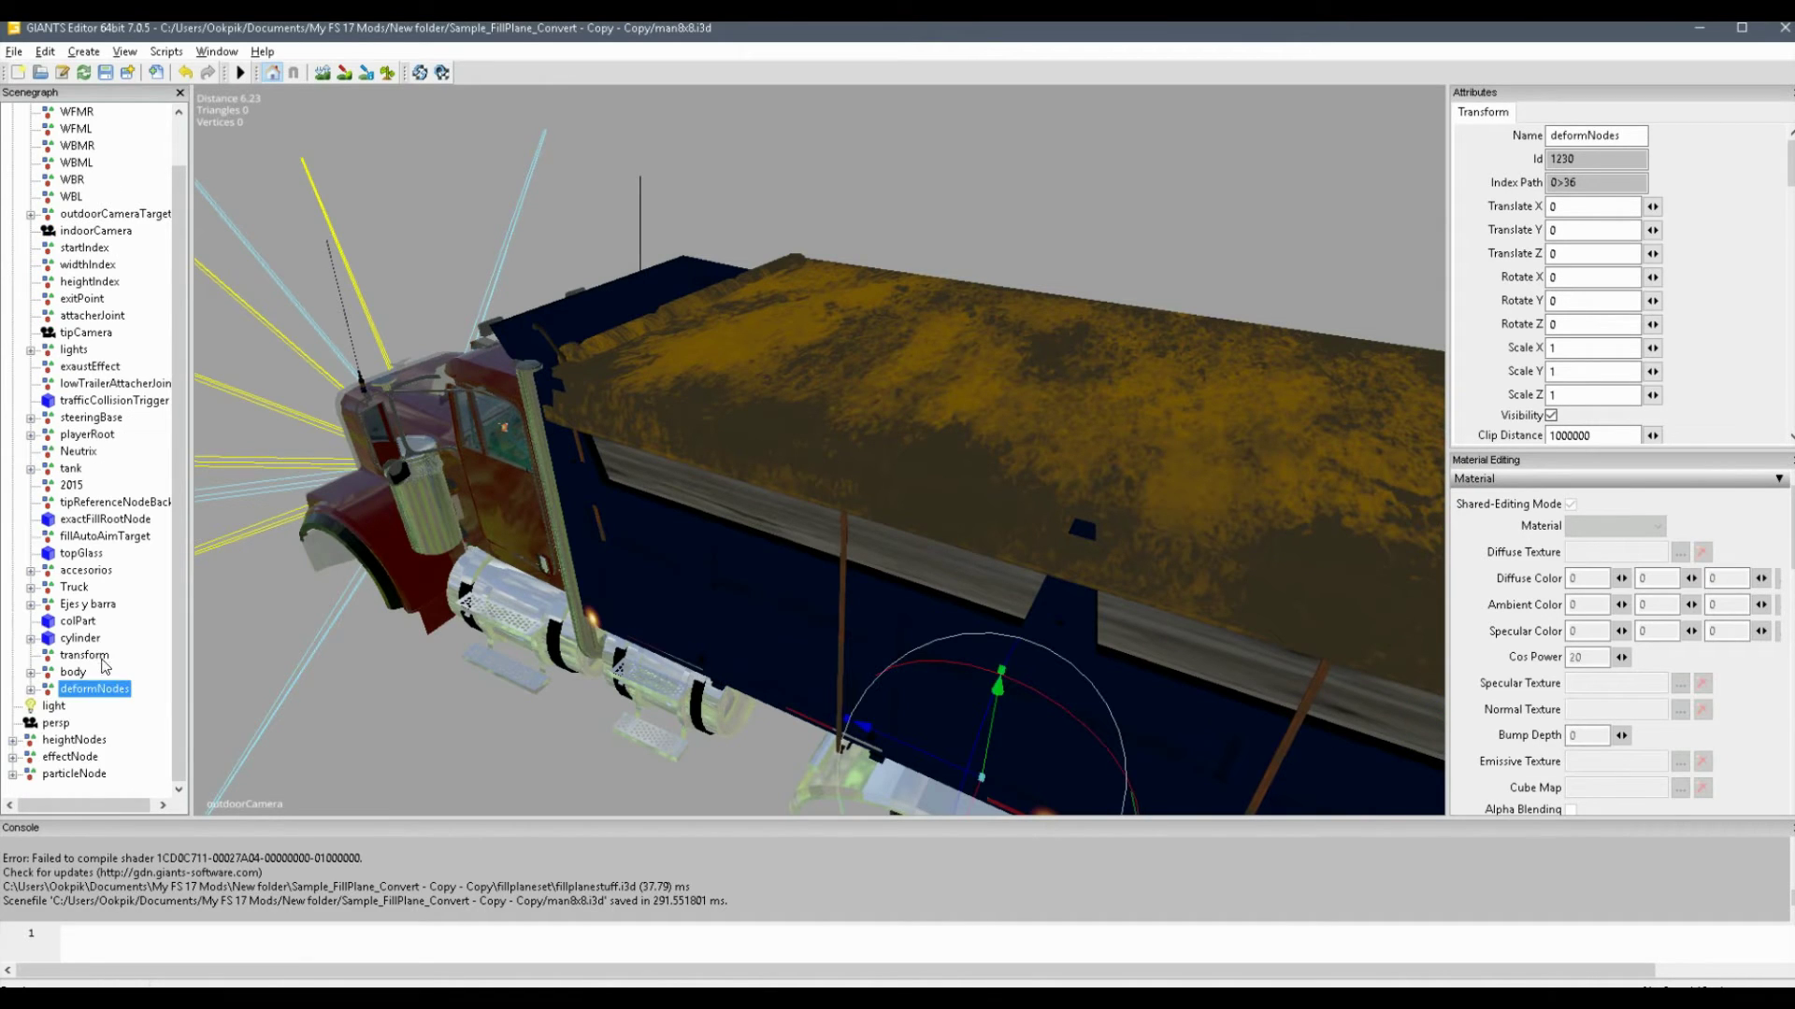
left_click(31, 690)
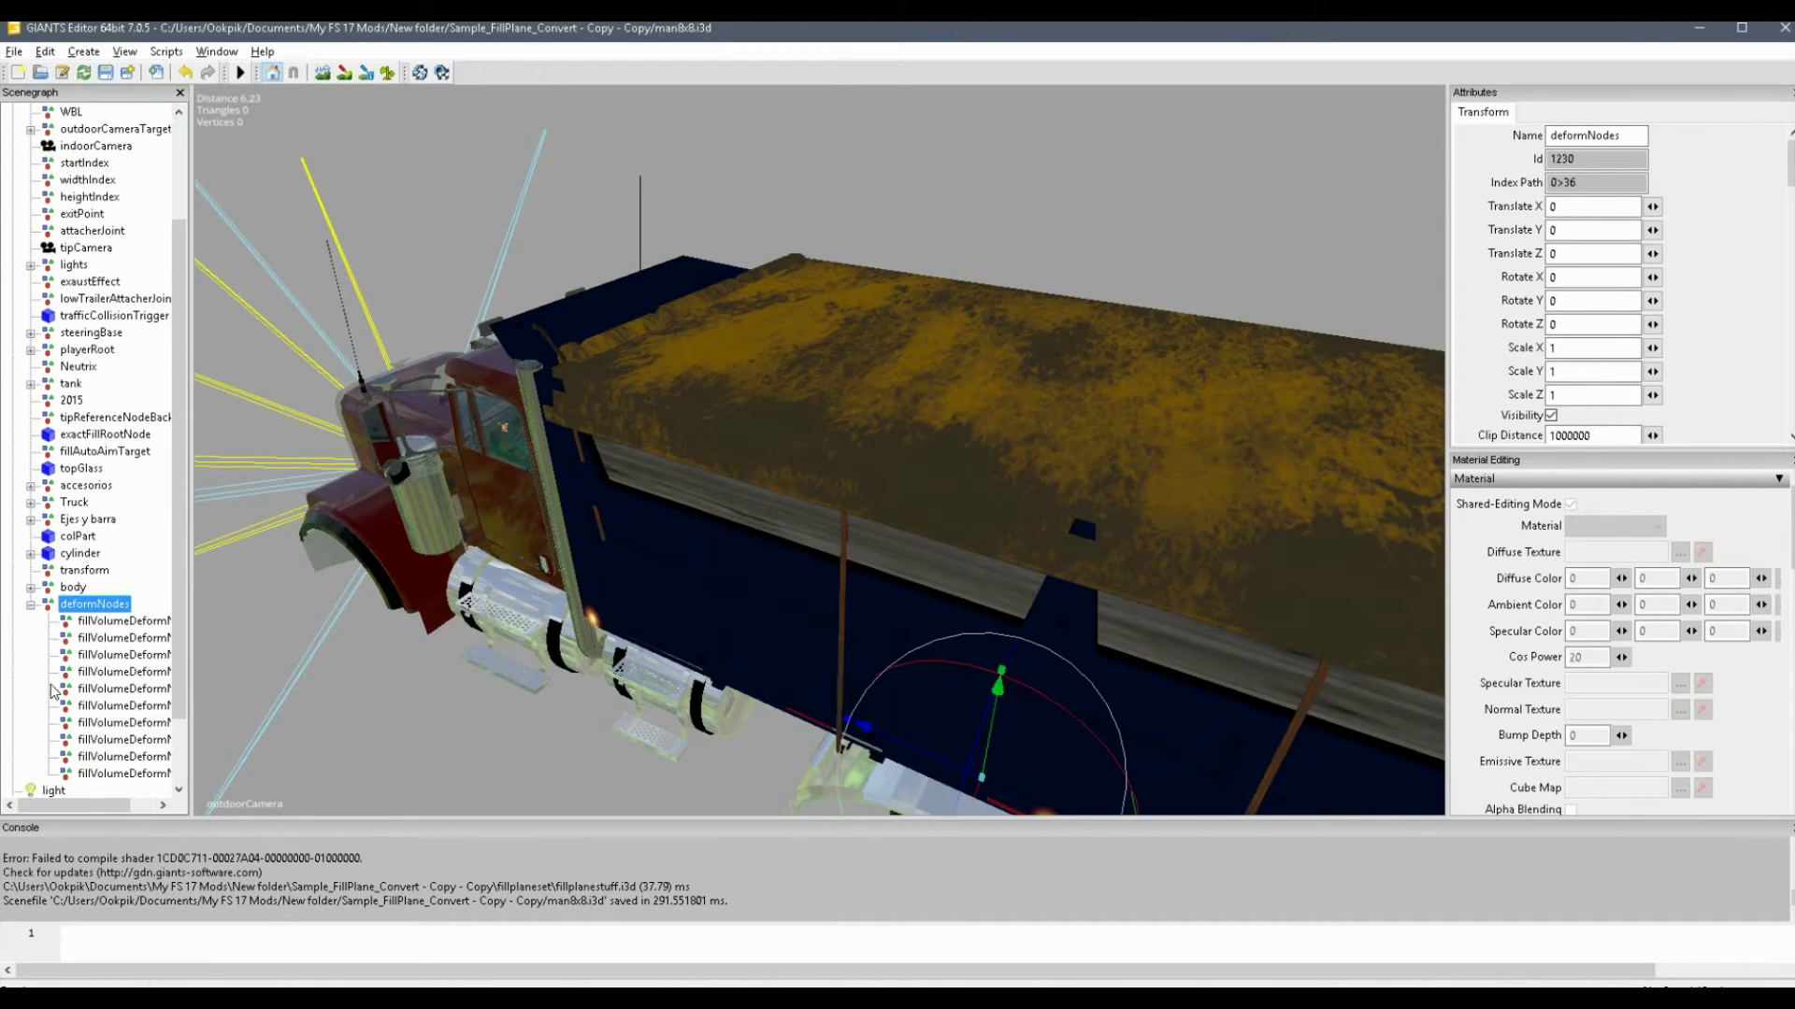
left_click(97, 622)
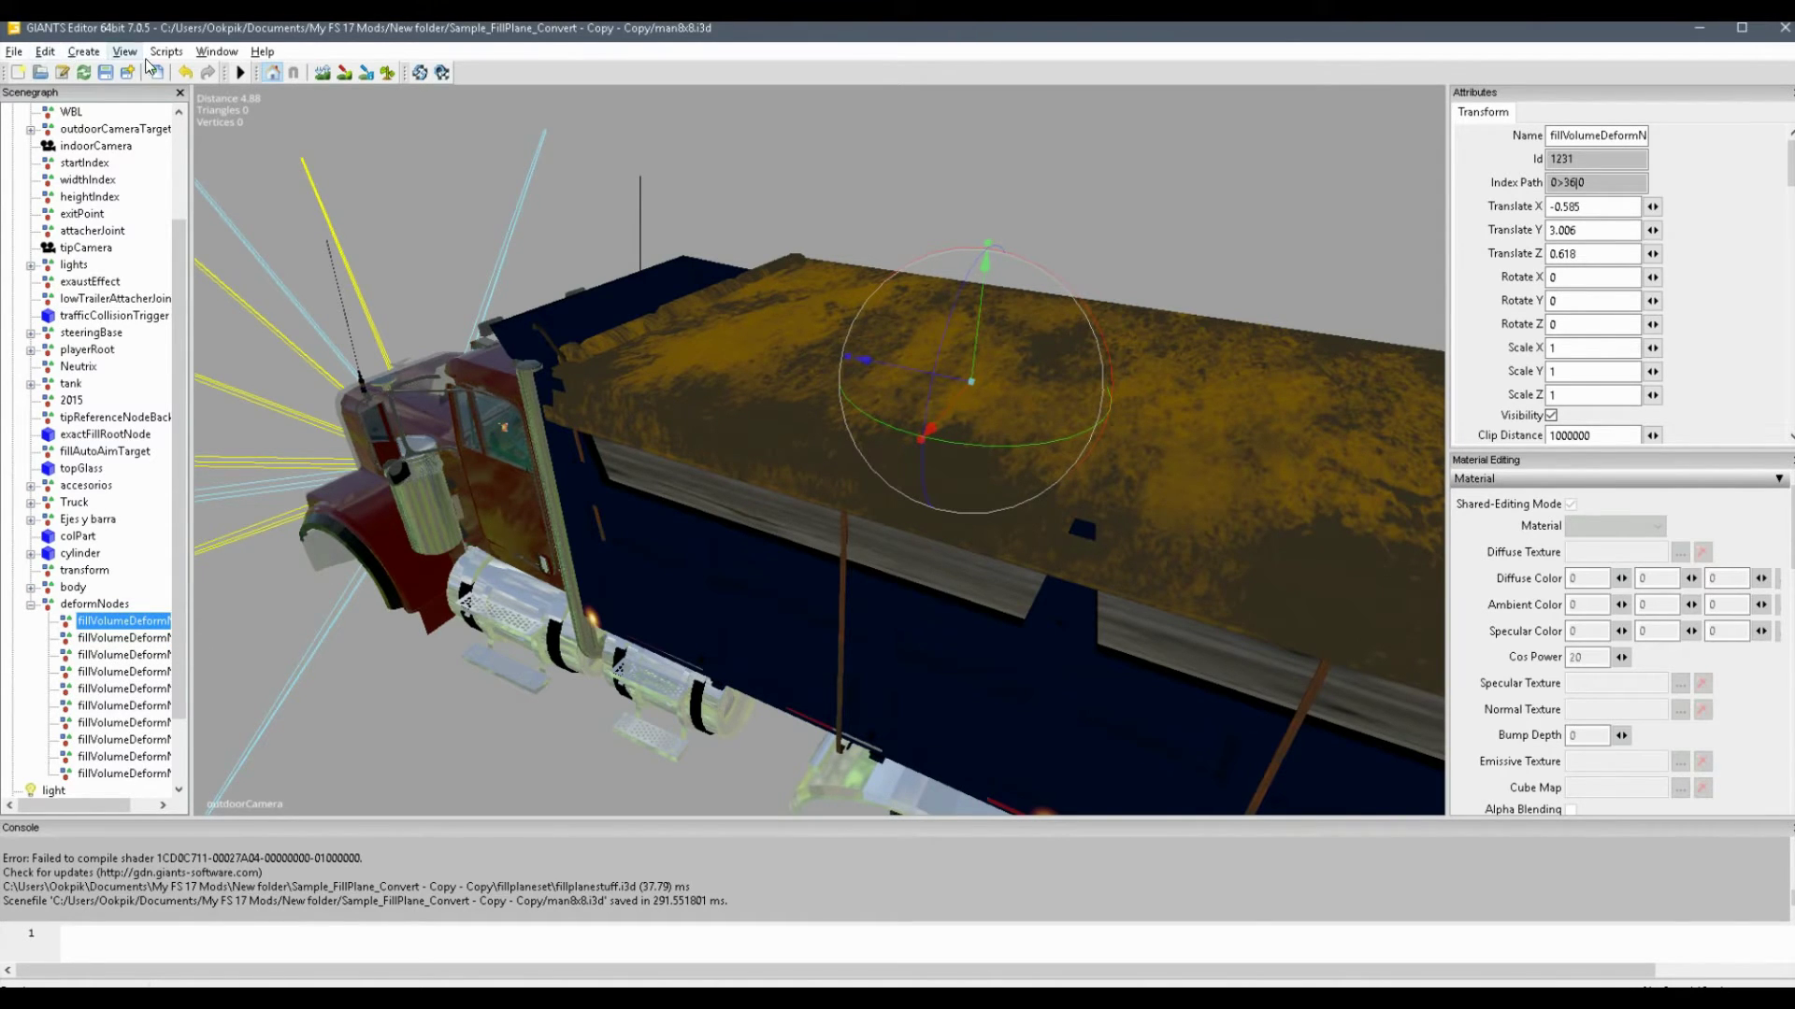
left_click(213, 53)
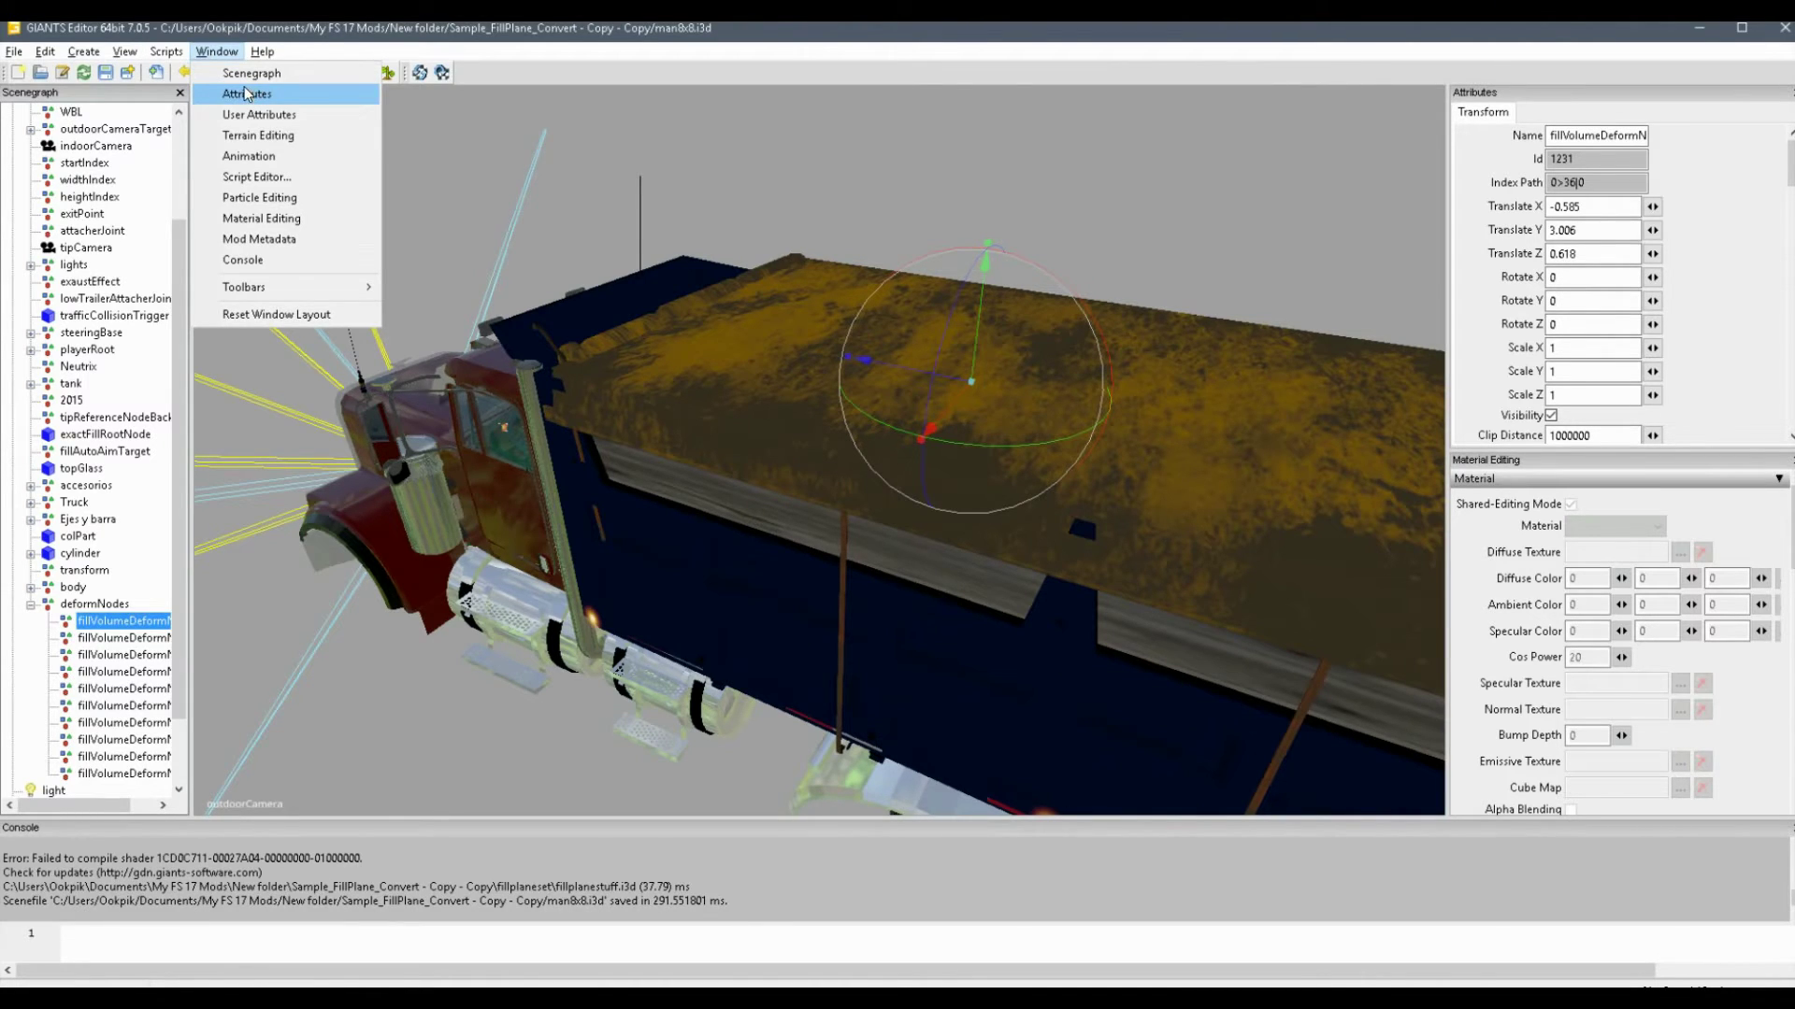
left_click(1663, 124)
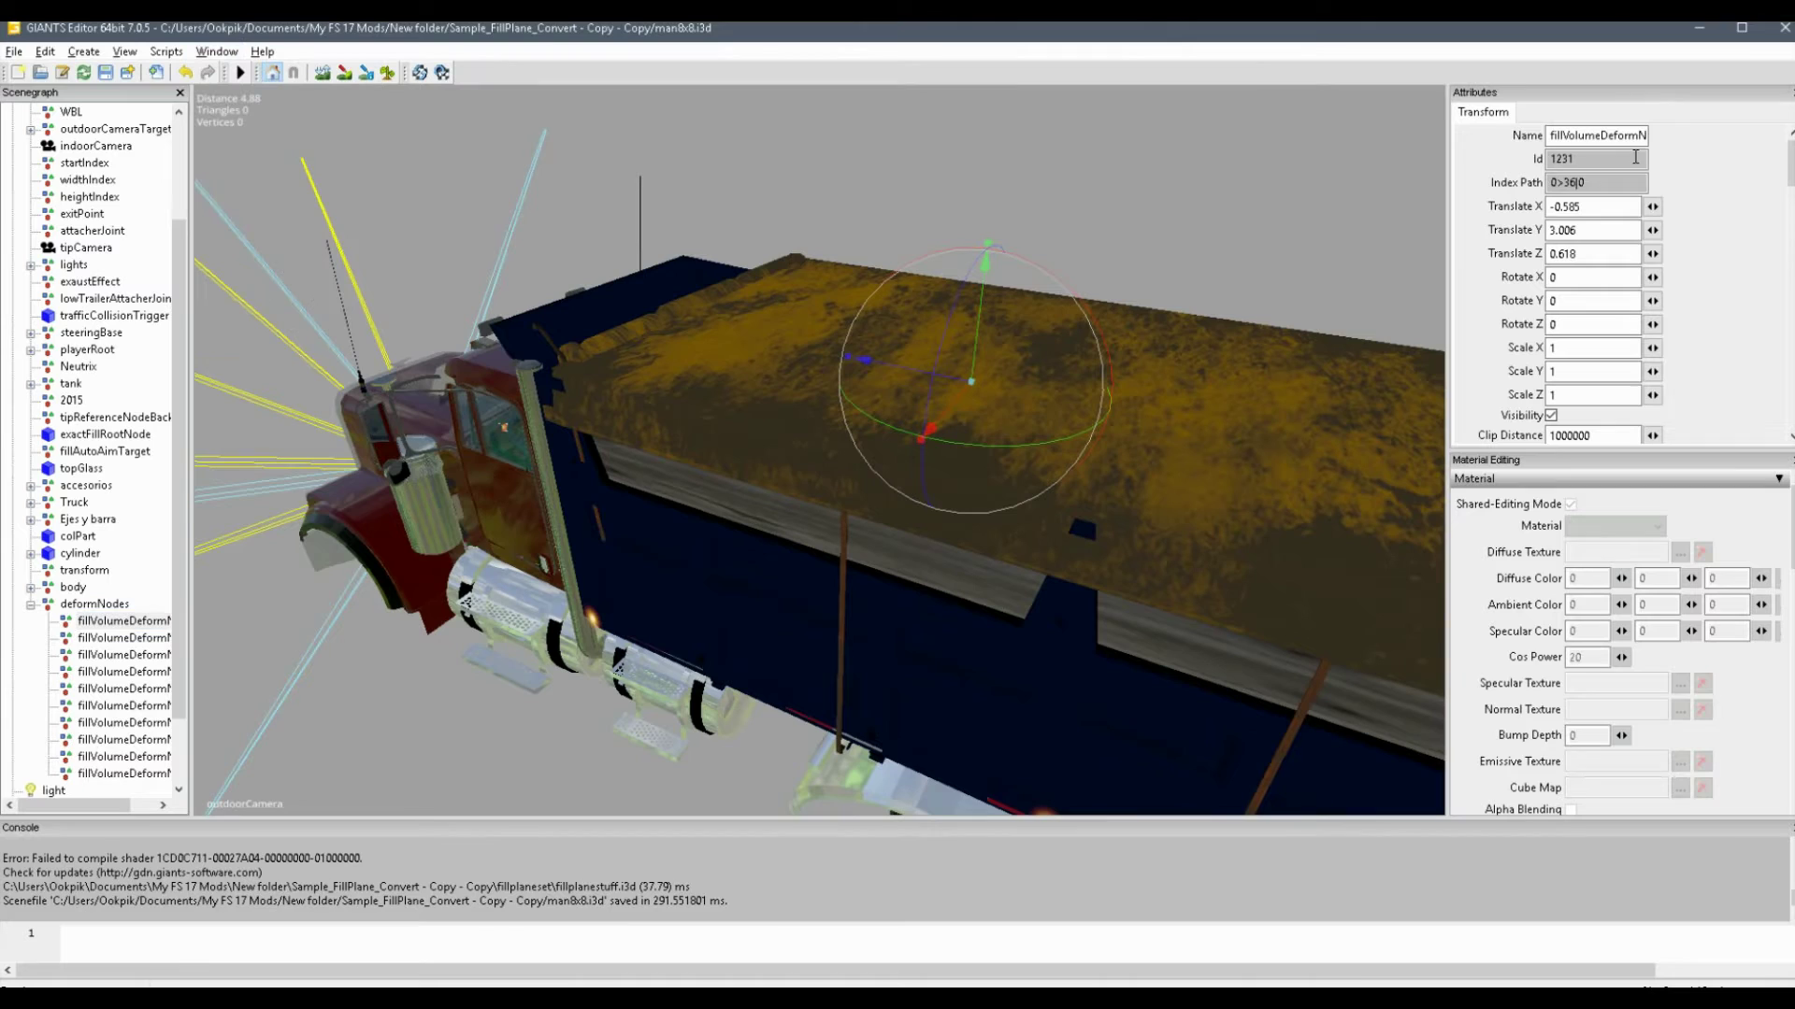
left_click_drag(1589, 182, 1527, 187)
Step: Check each deform node's index path, down to the last one at 0>36|9
left_click(140, 640)
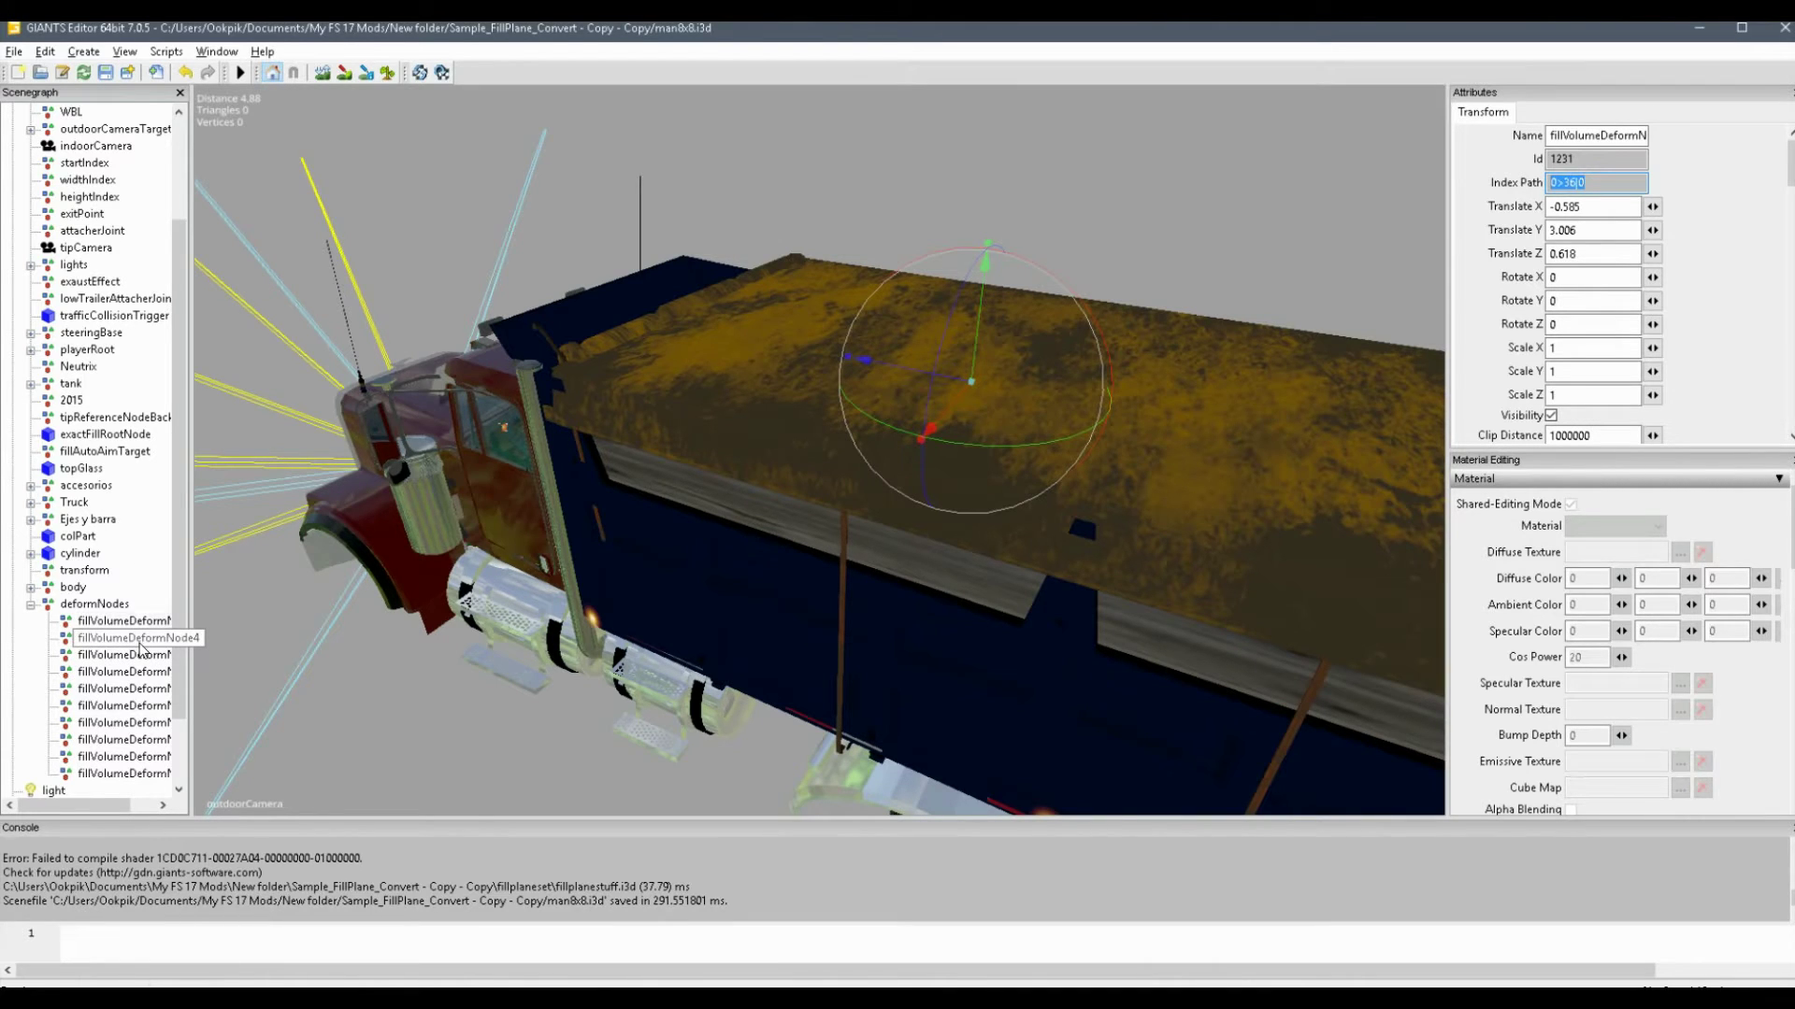
left_click(140, 655)
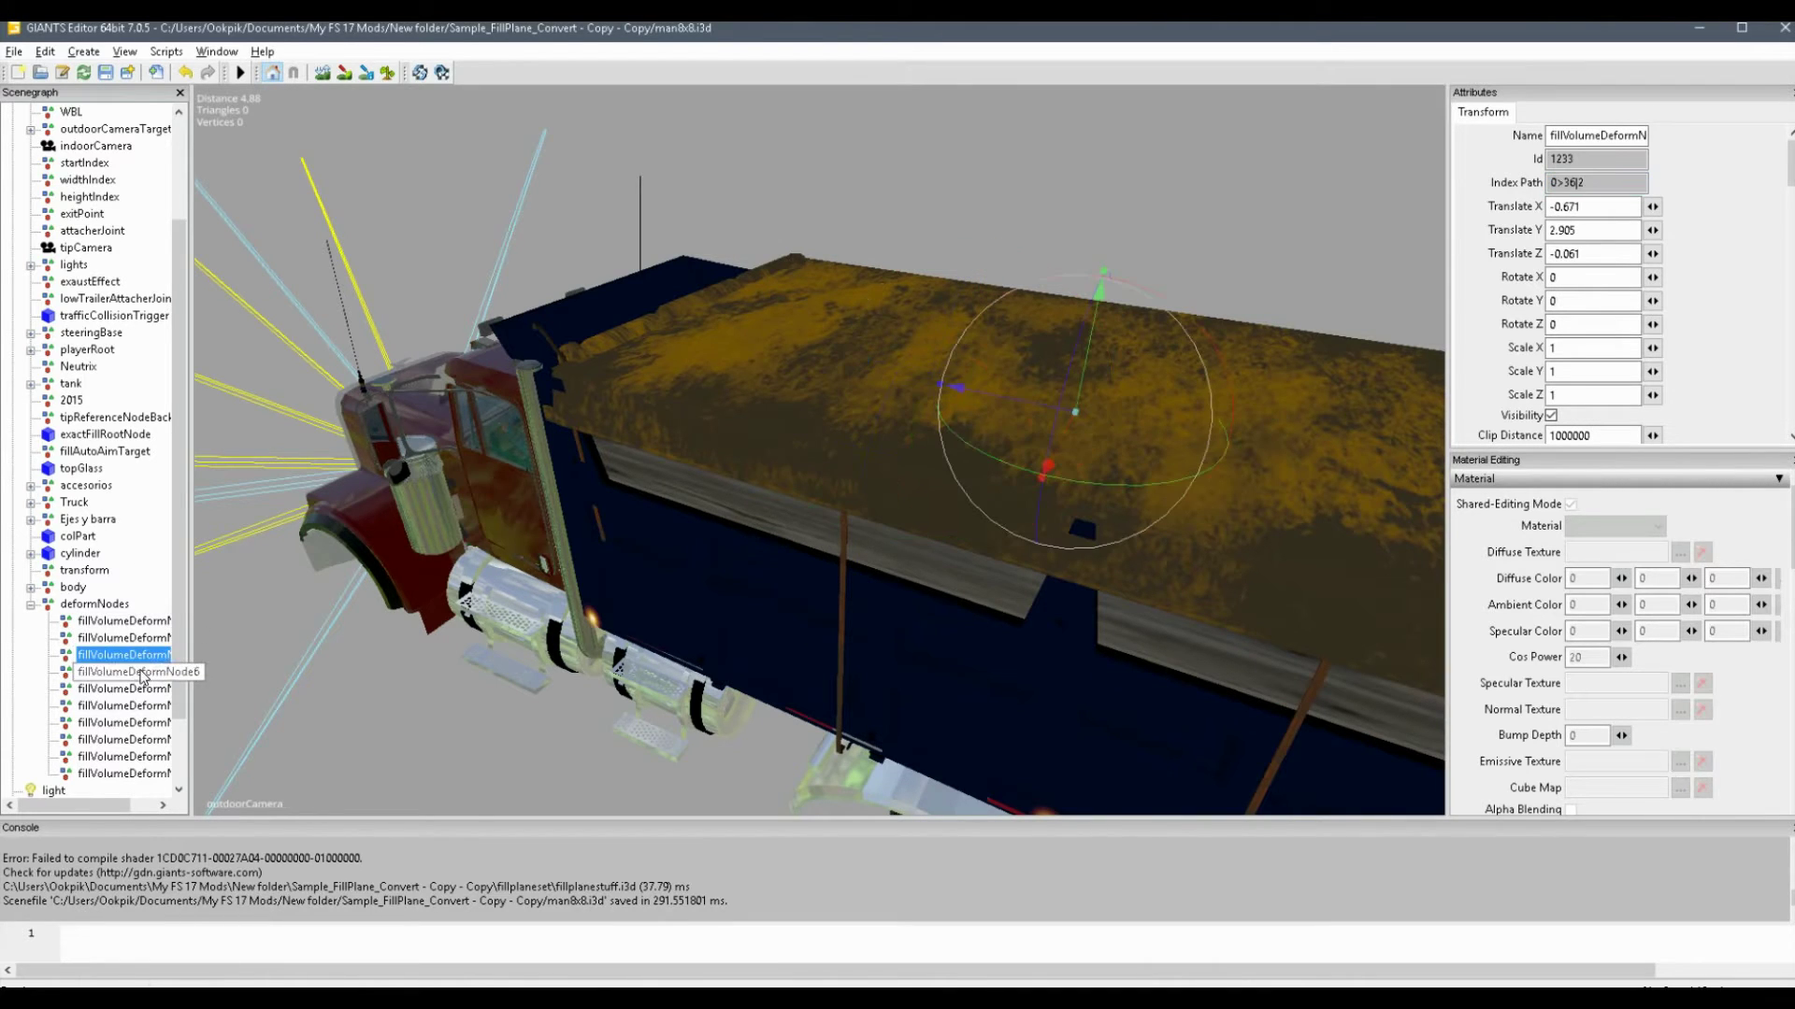
left_click(138, 624)
left_click(138, 637)
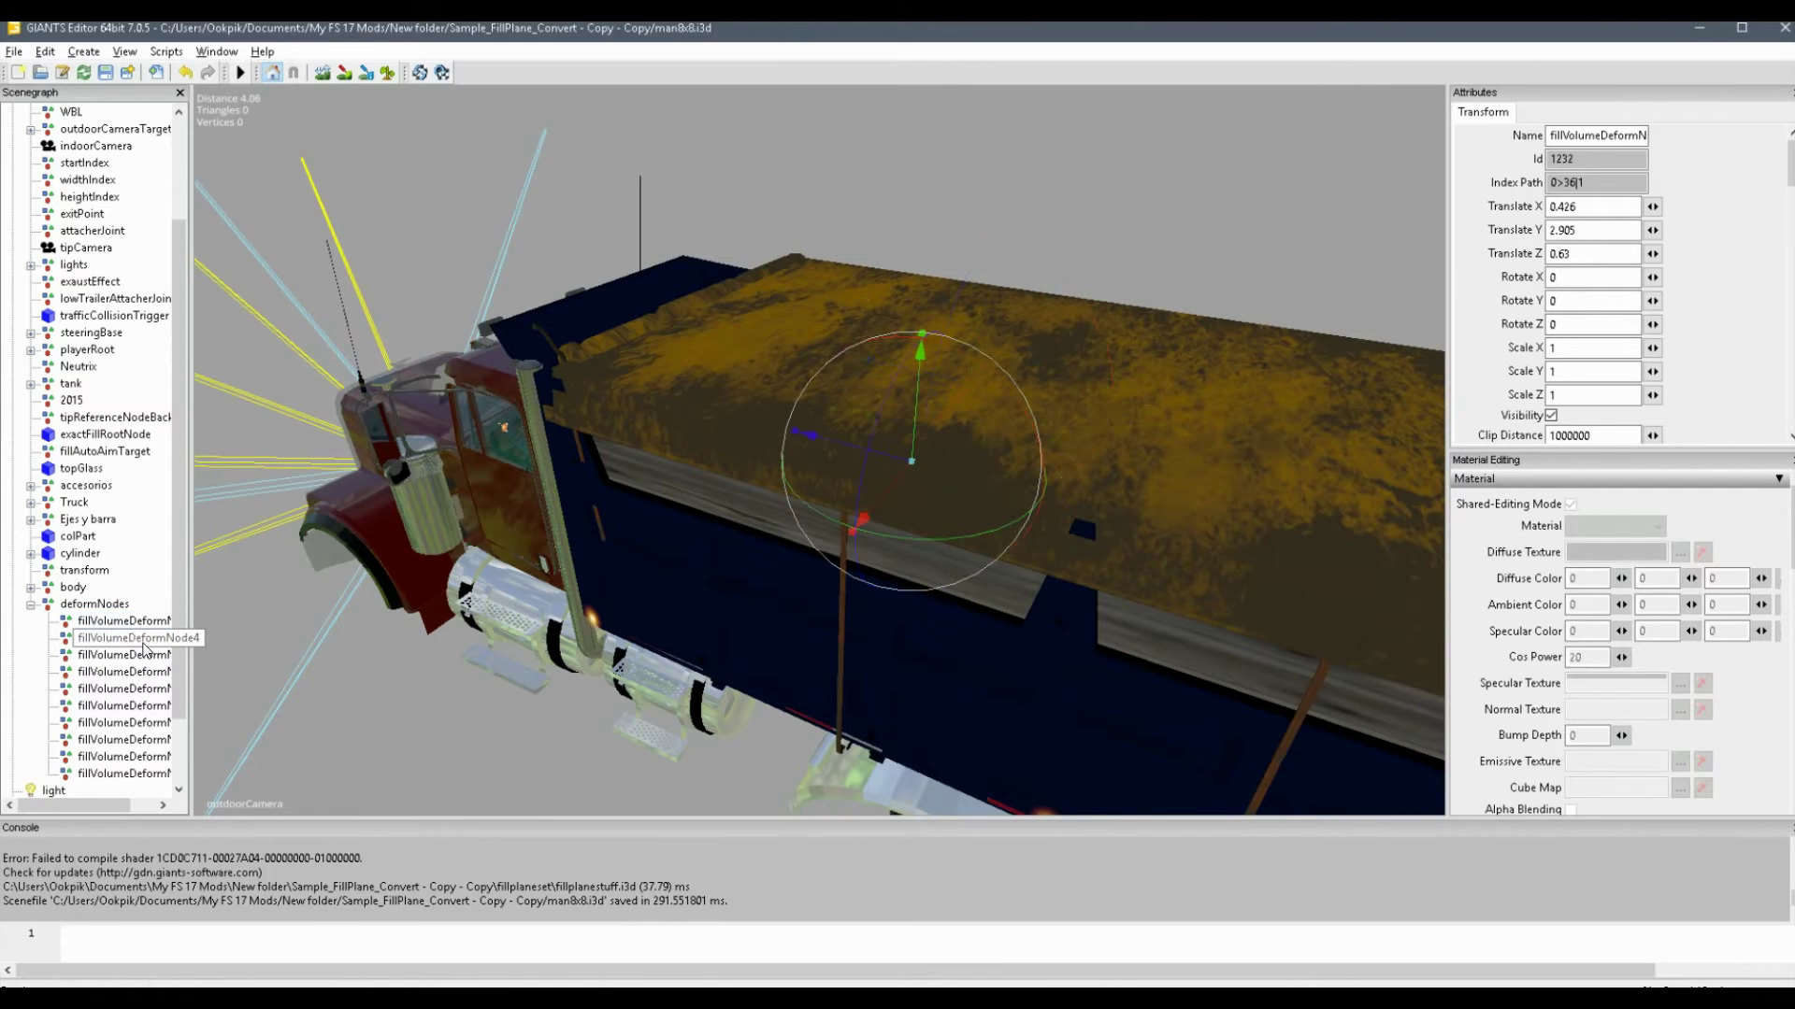
left_click(130, 705)
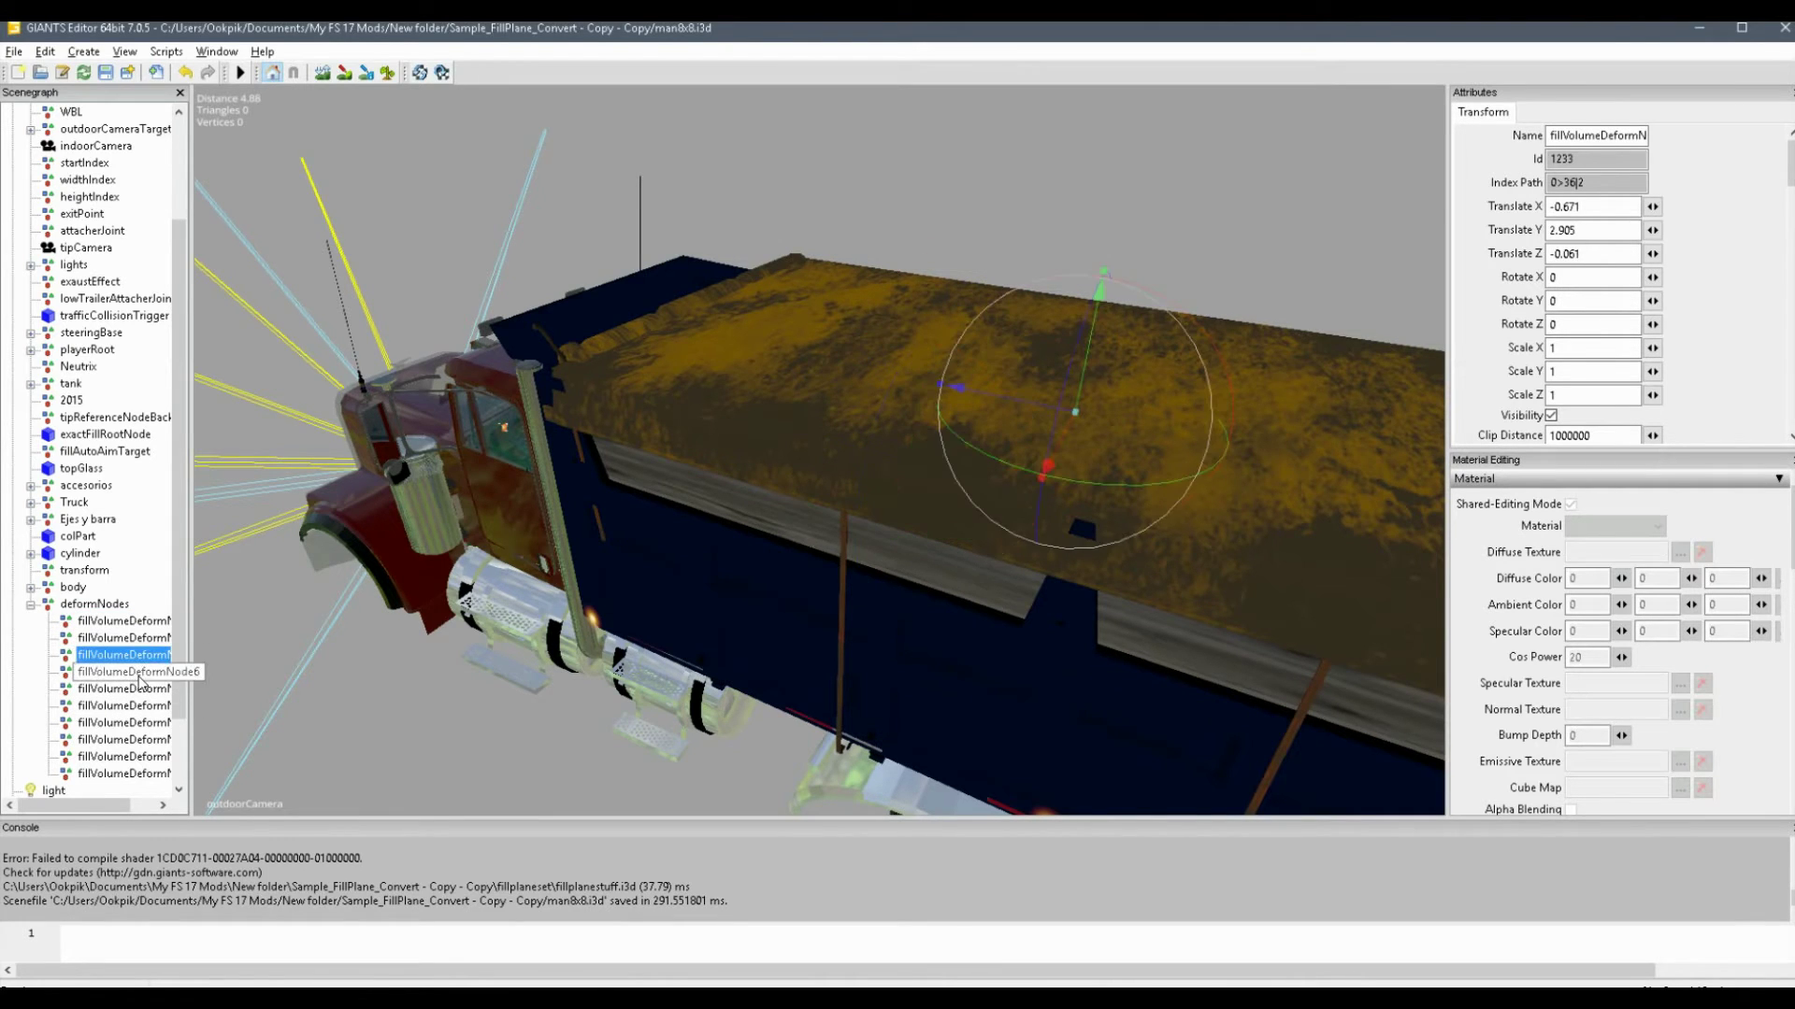
left_click(140, 739)
left_click(152, 775)
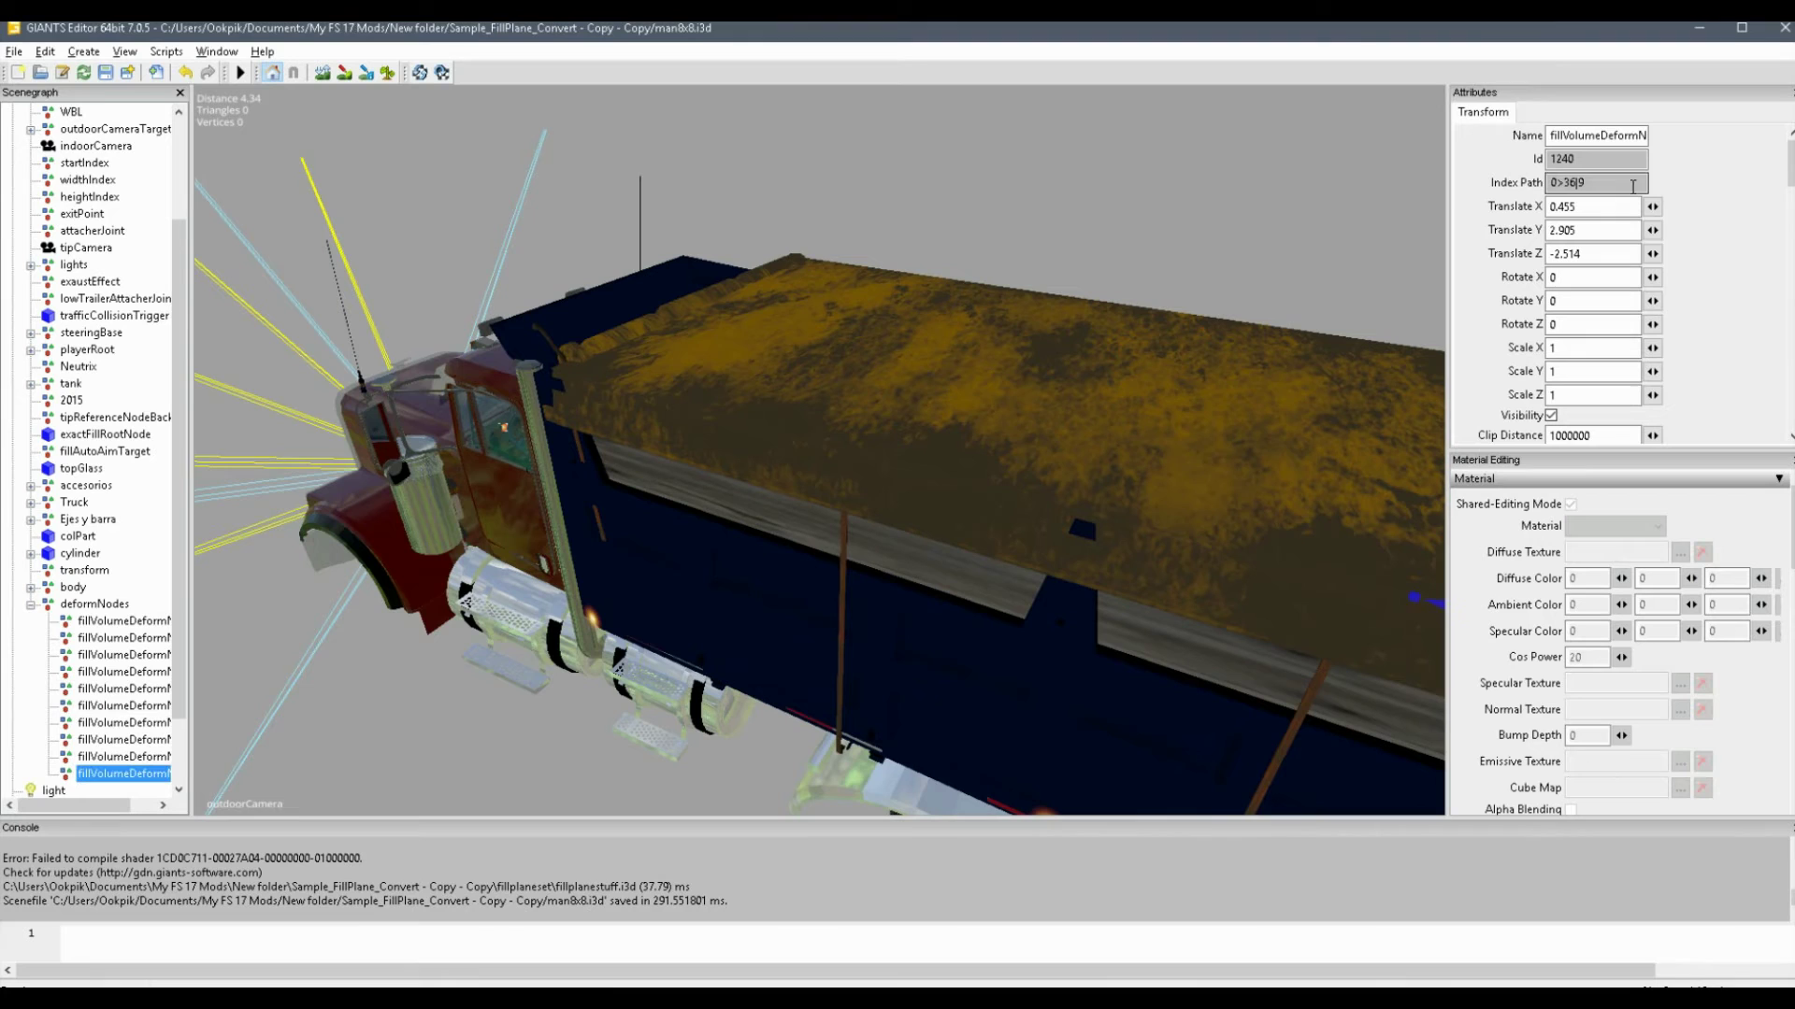
key("Up")
key("Up")
key("Up")
key("Up")
key("Up")
key("Up")
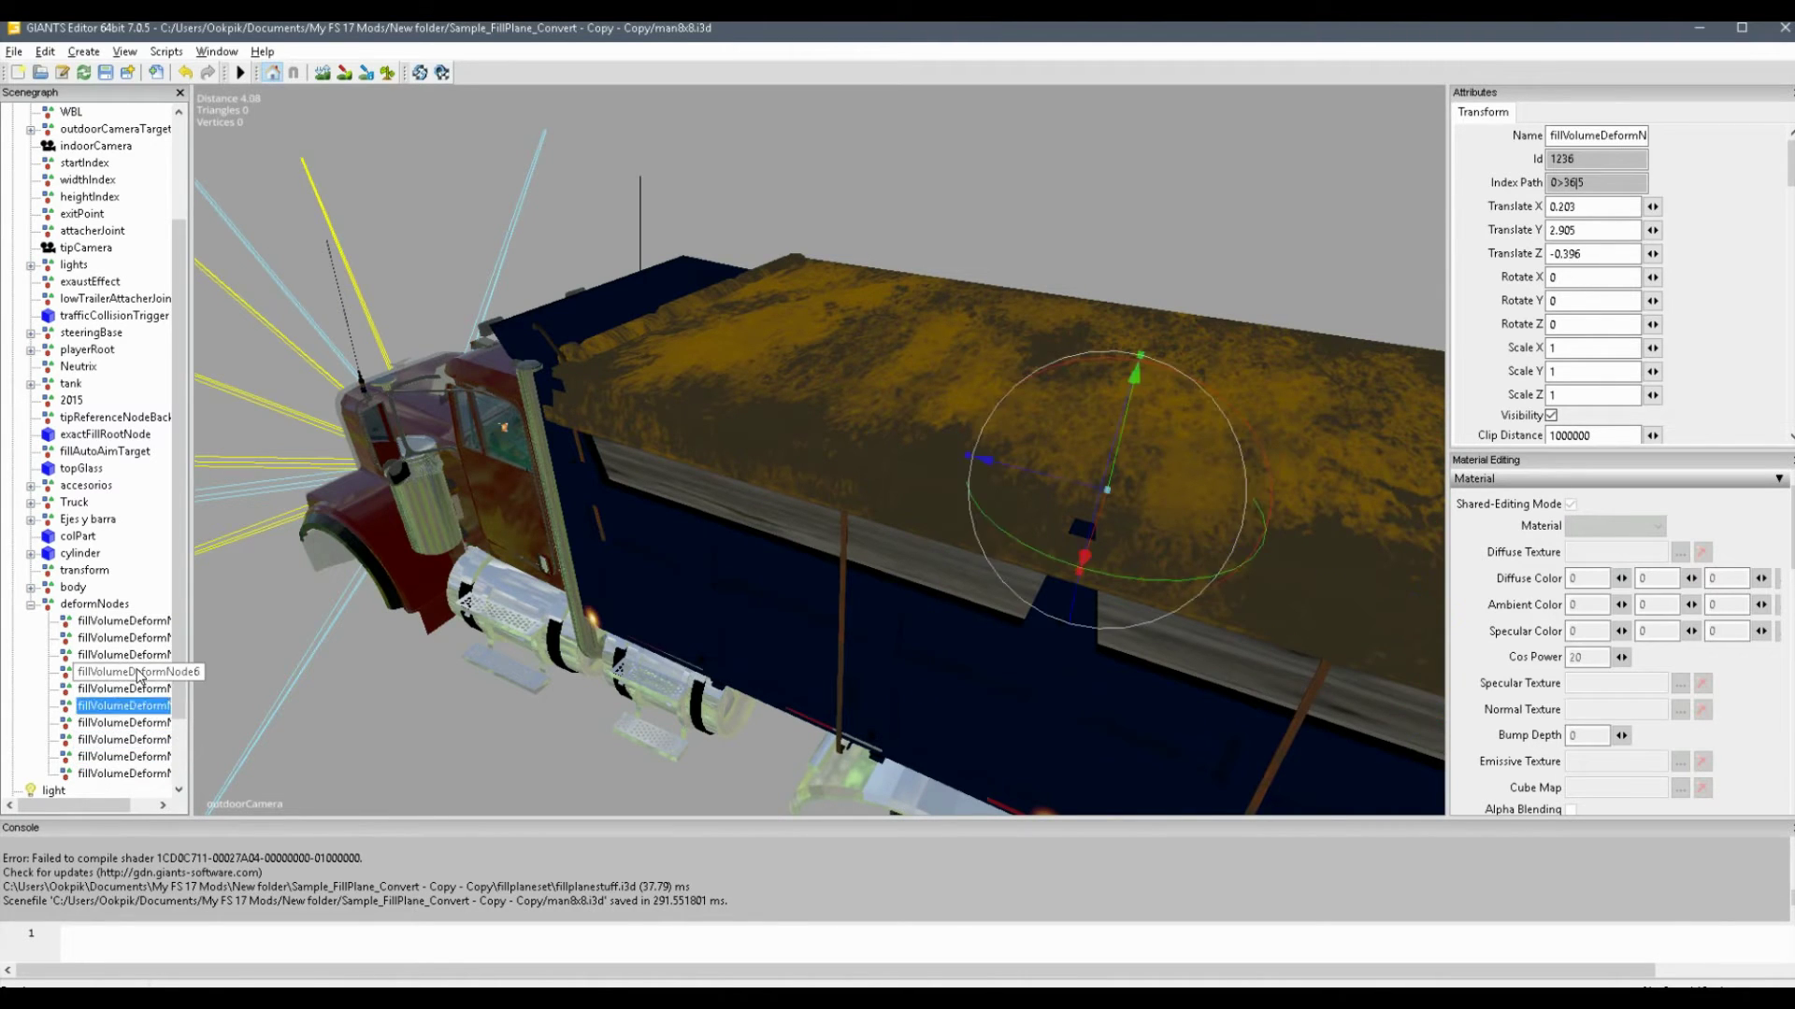
Step: Paste the copied node index over the INDEX placeholder on deformNode lines 127–134
key("alt+Tab")
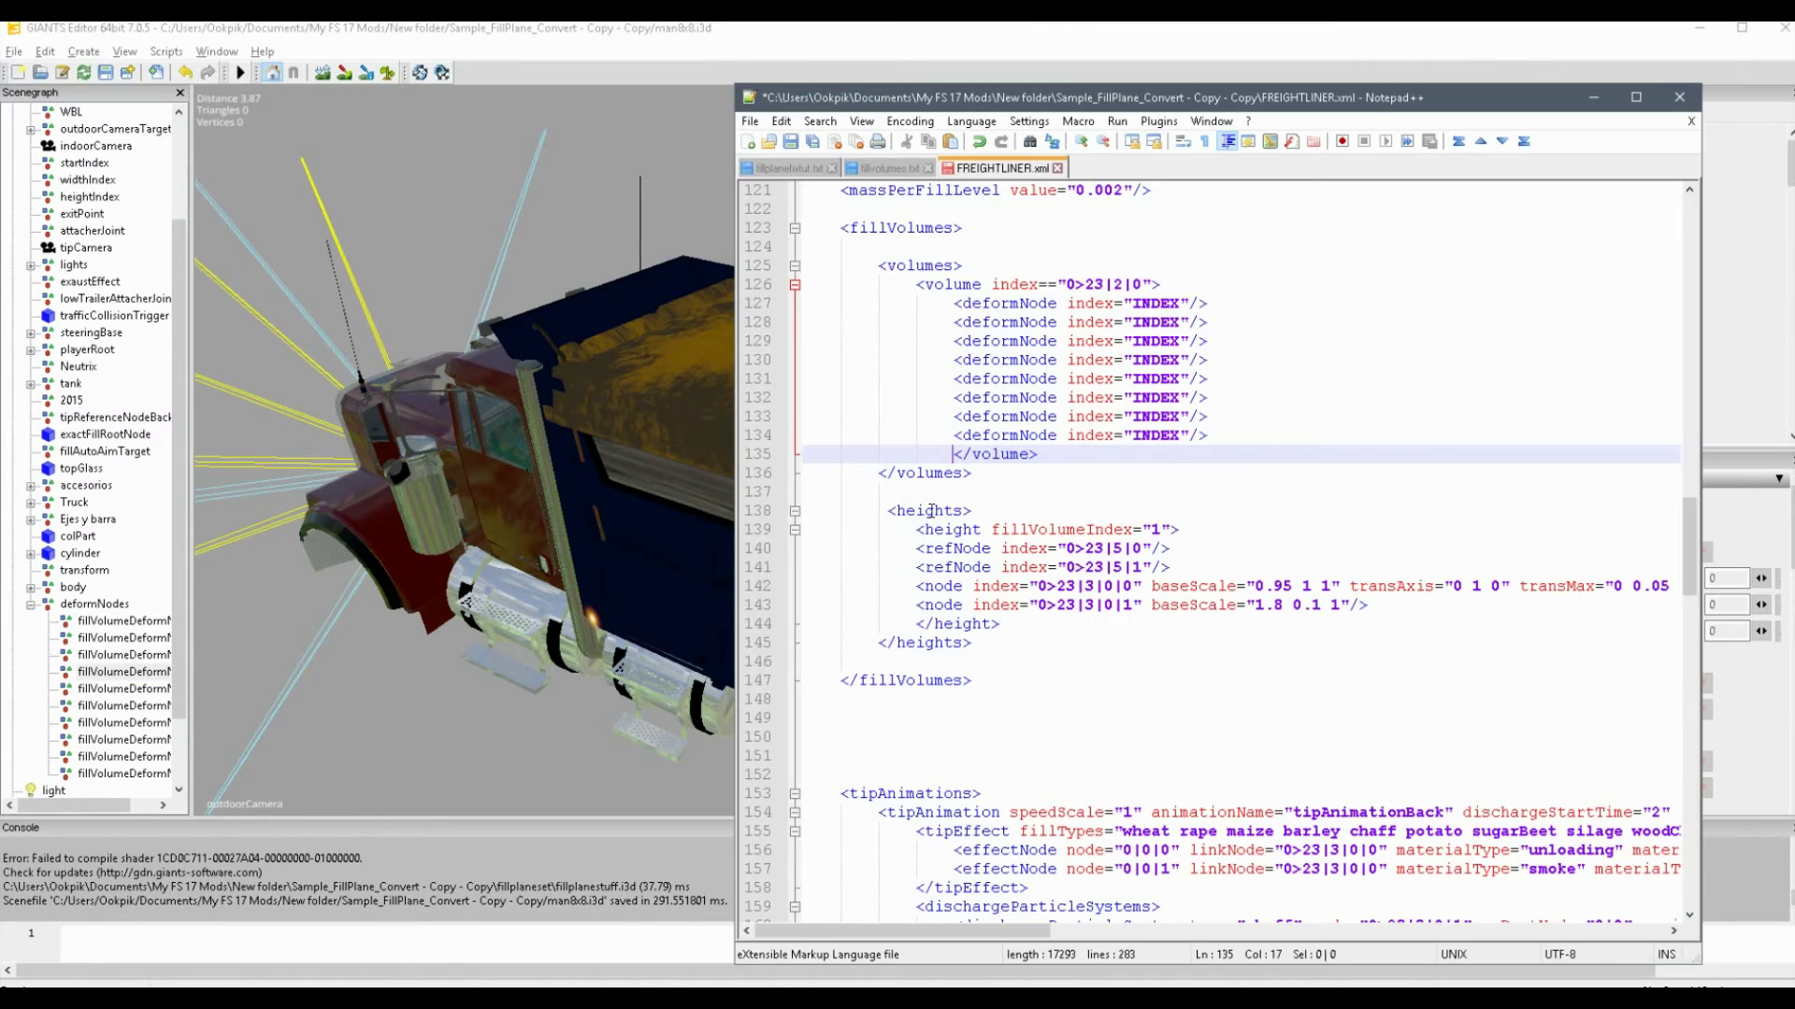
left_click(1168, 303)
double_click(1167, 303)
type("0>36|0")
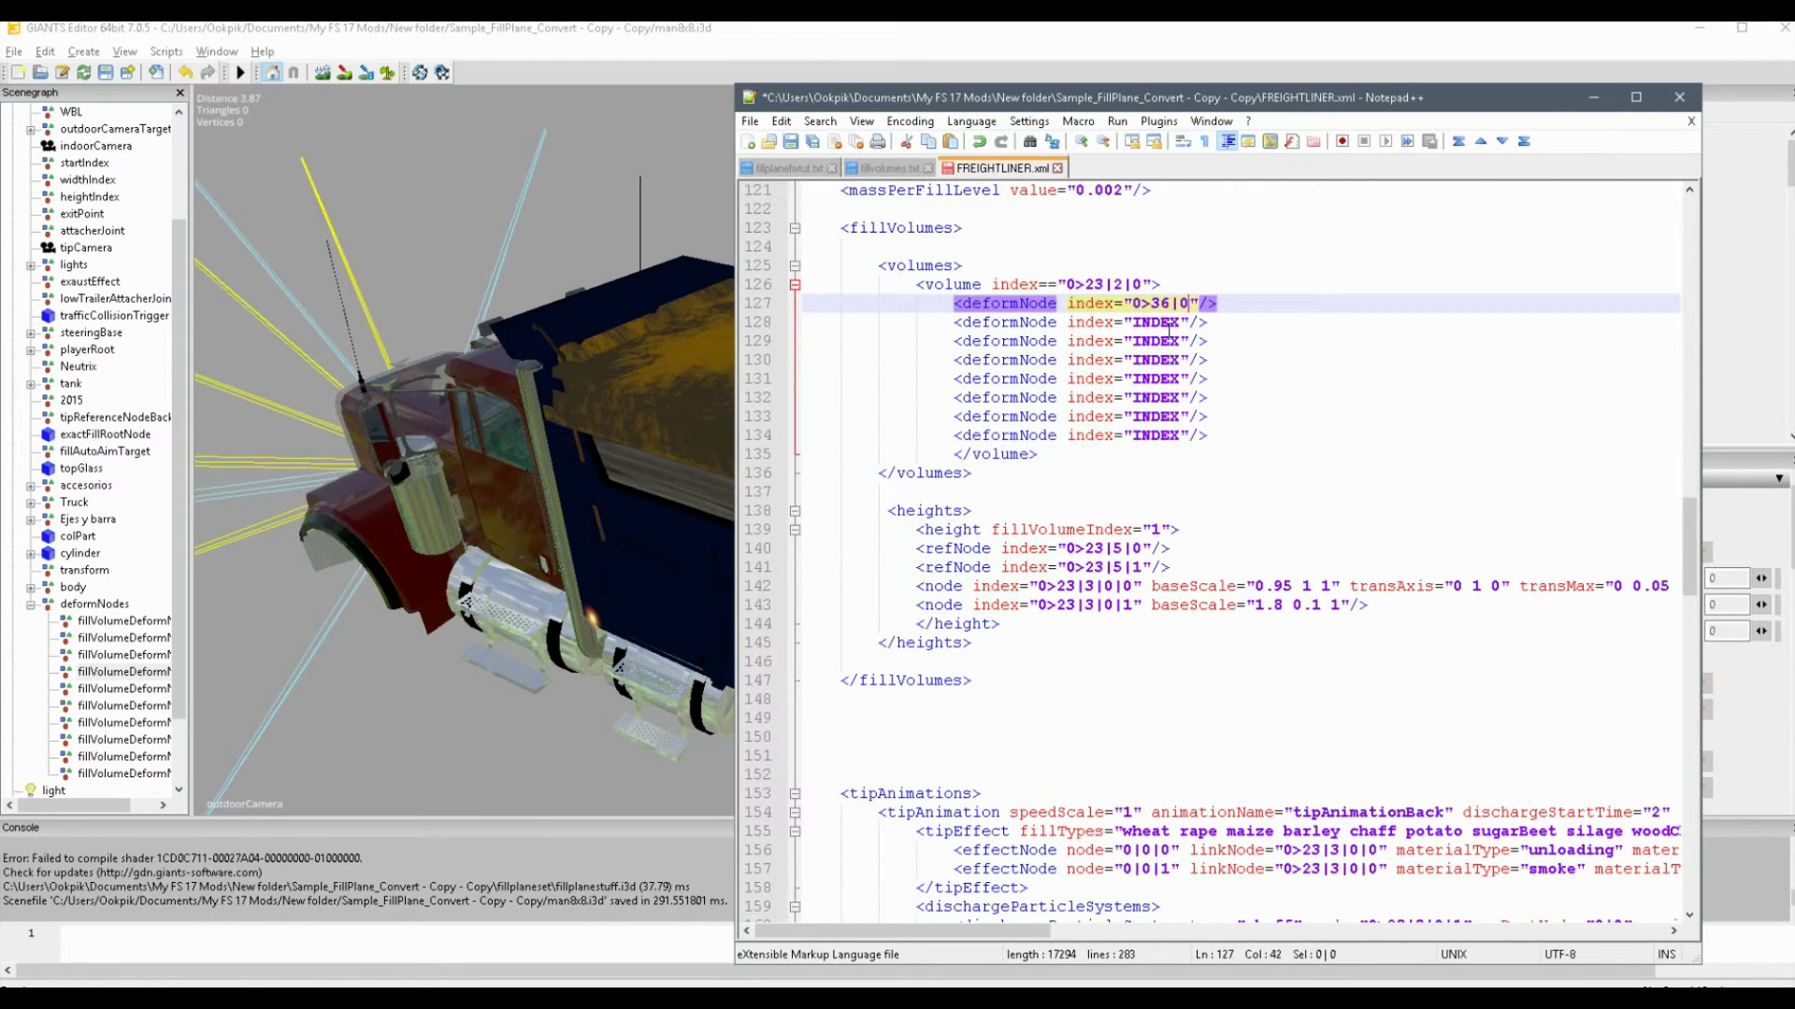
double_click(1173, 322)
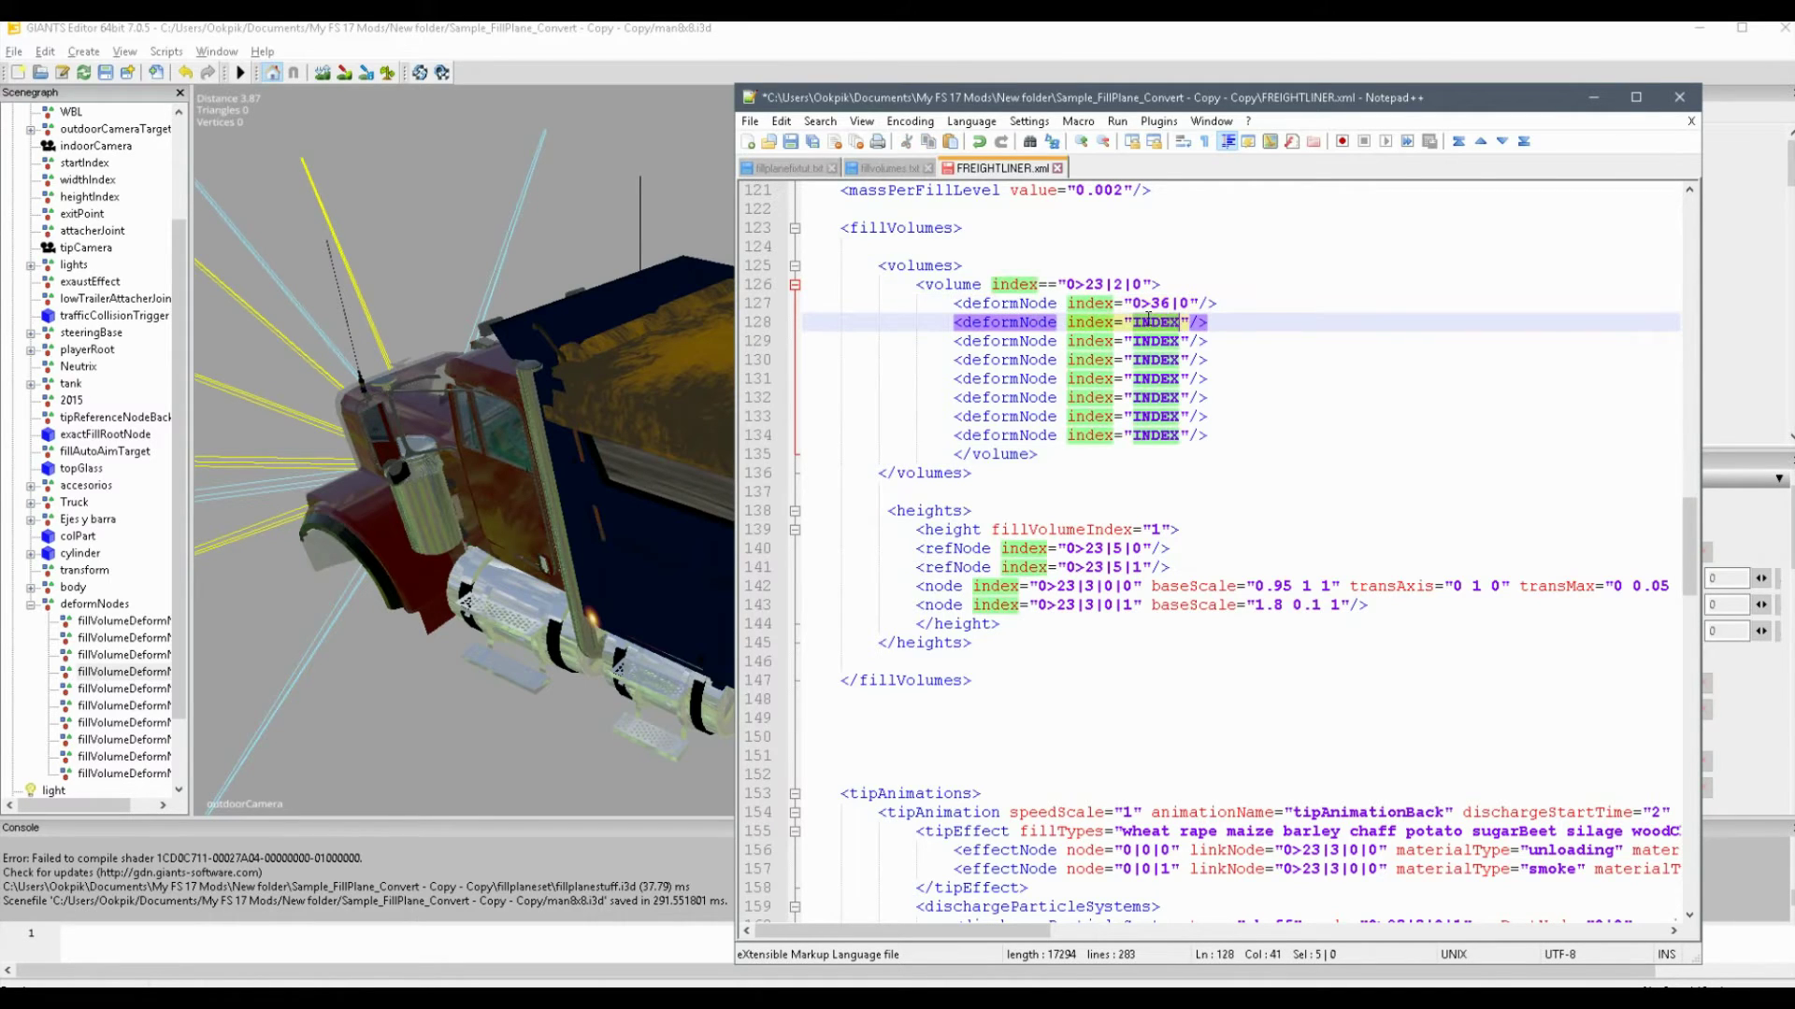
type("0>36|0")
double_click(1157, 343)
type("0>36|0")
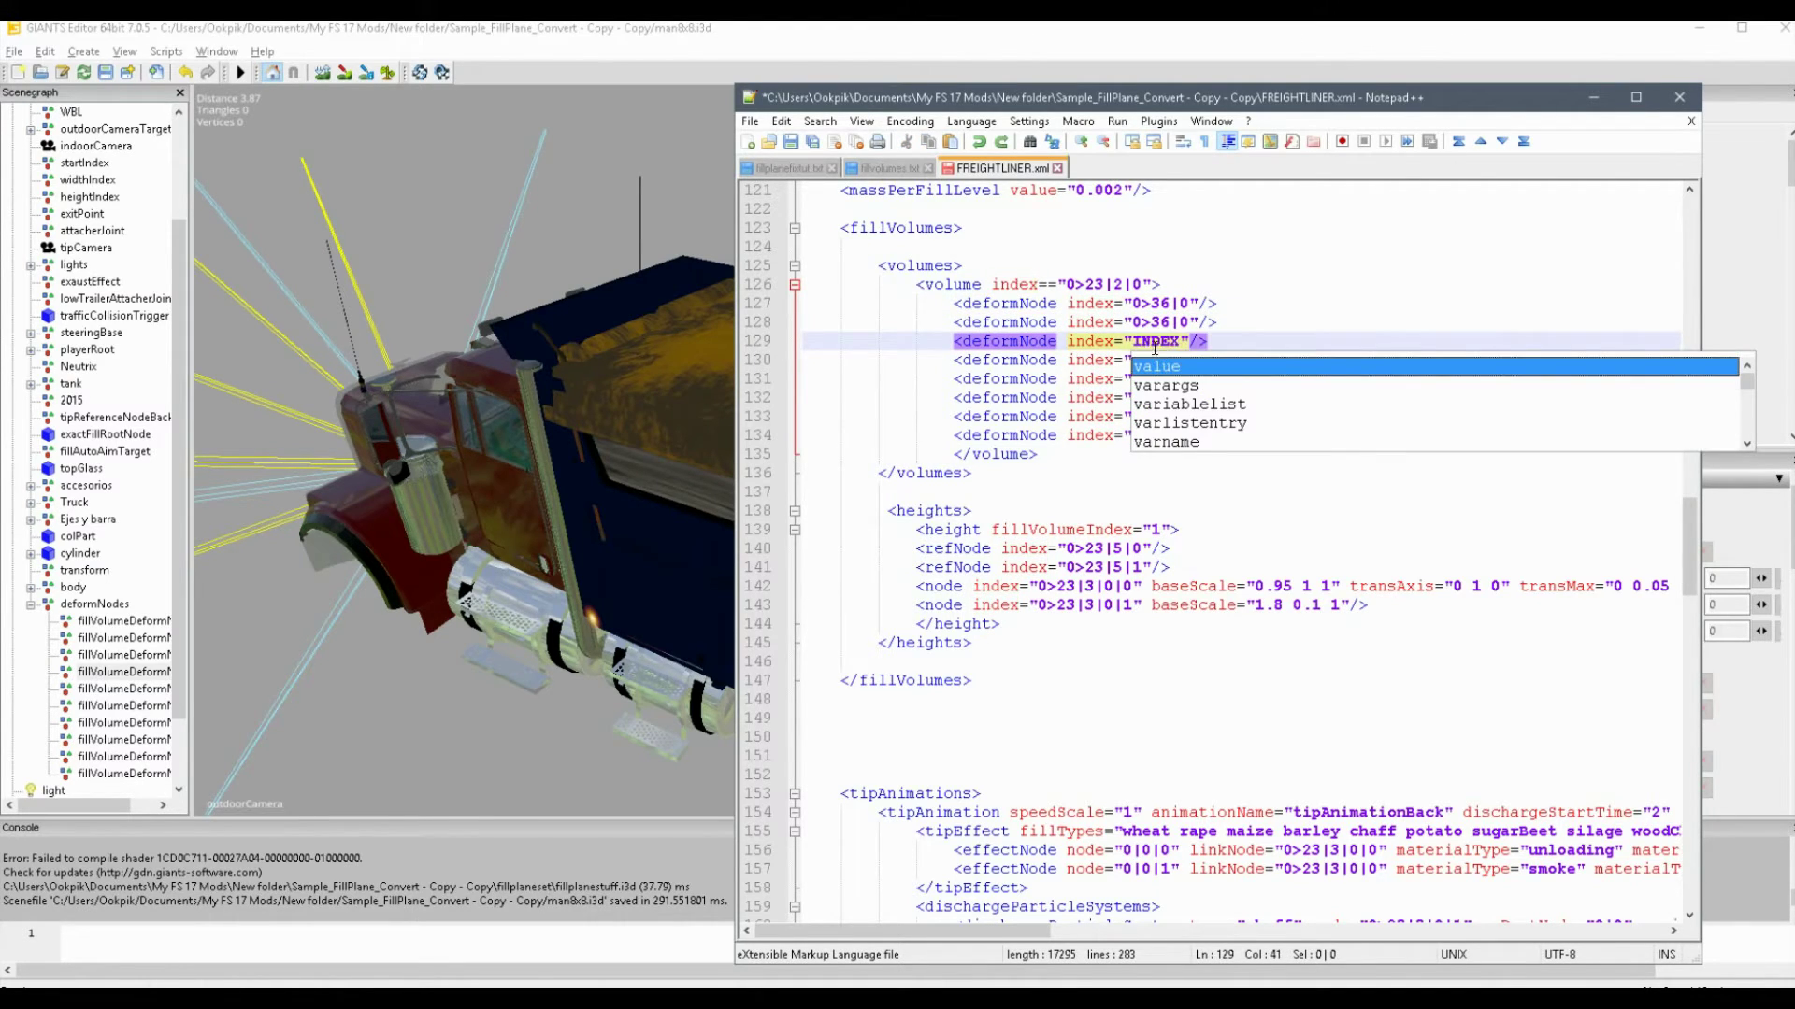
double_click(1151, 361)
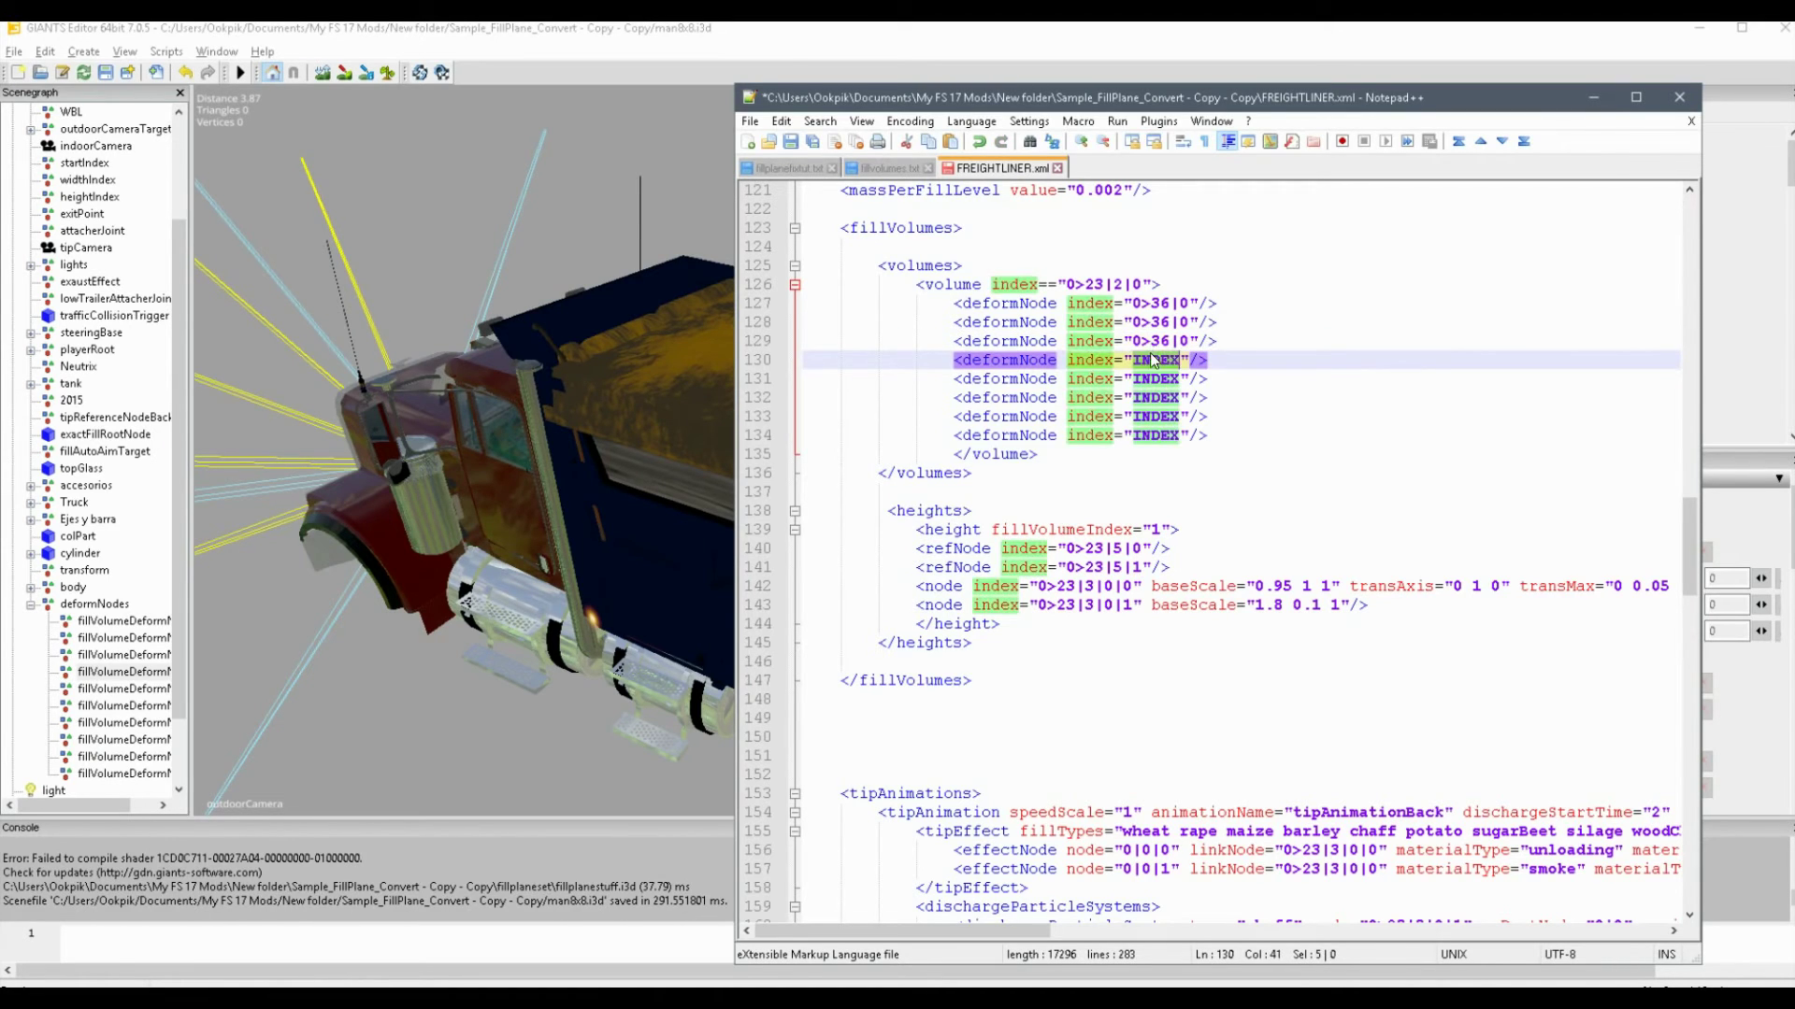
type("0>36|0")
double_click(1161, 379)
type("0>36|0")
double_click(1159, 397)
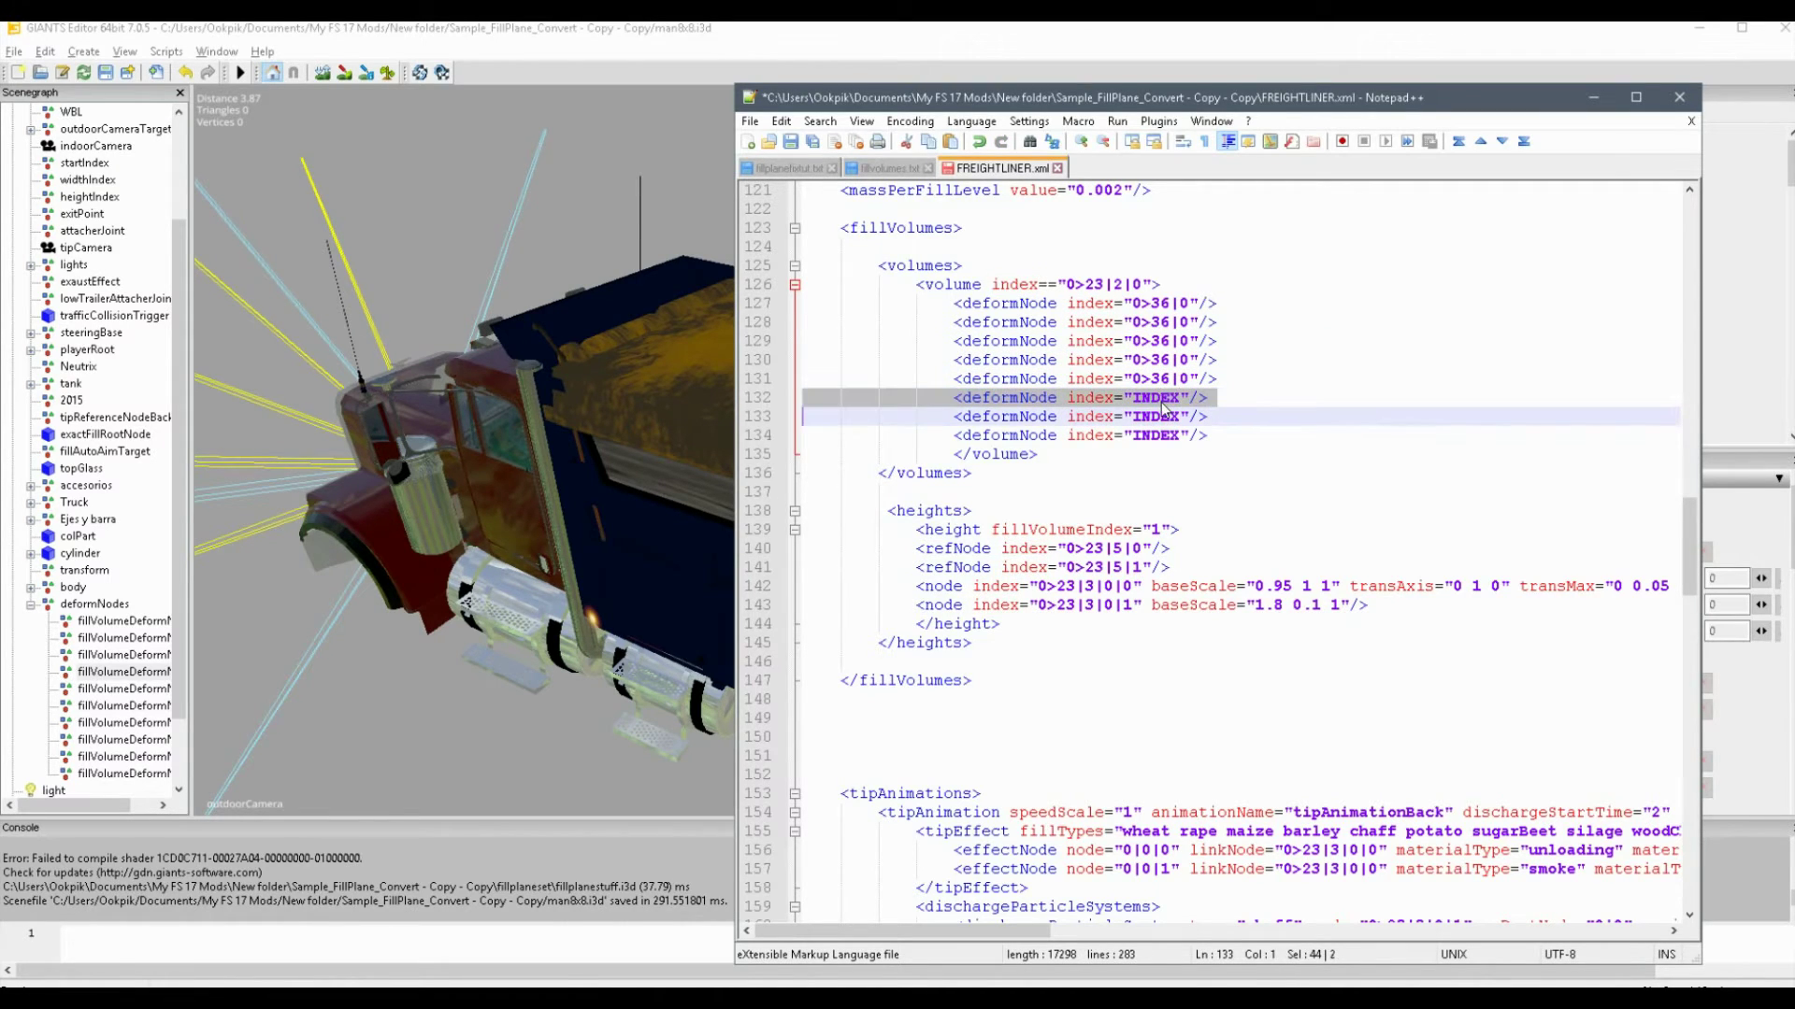
type("0>36|0")
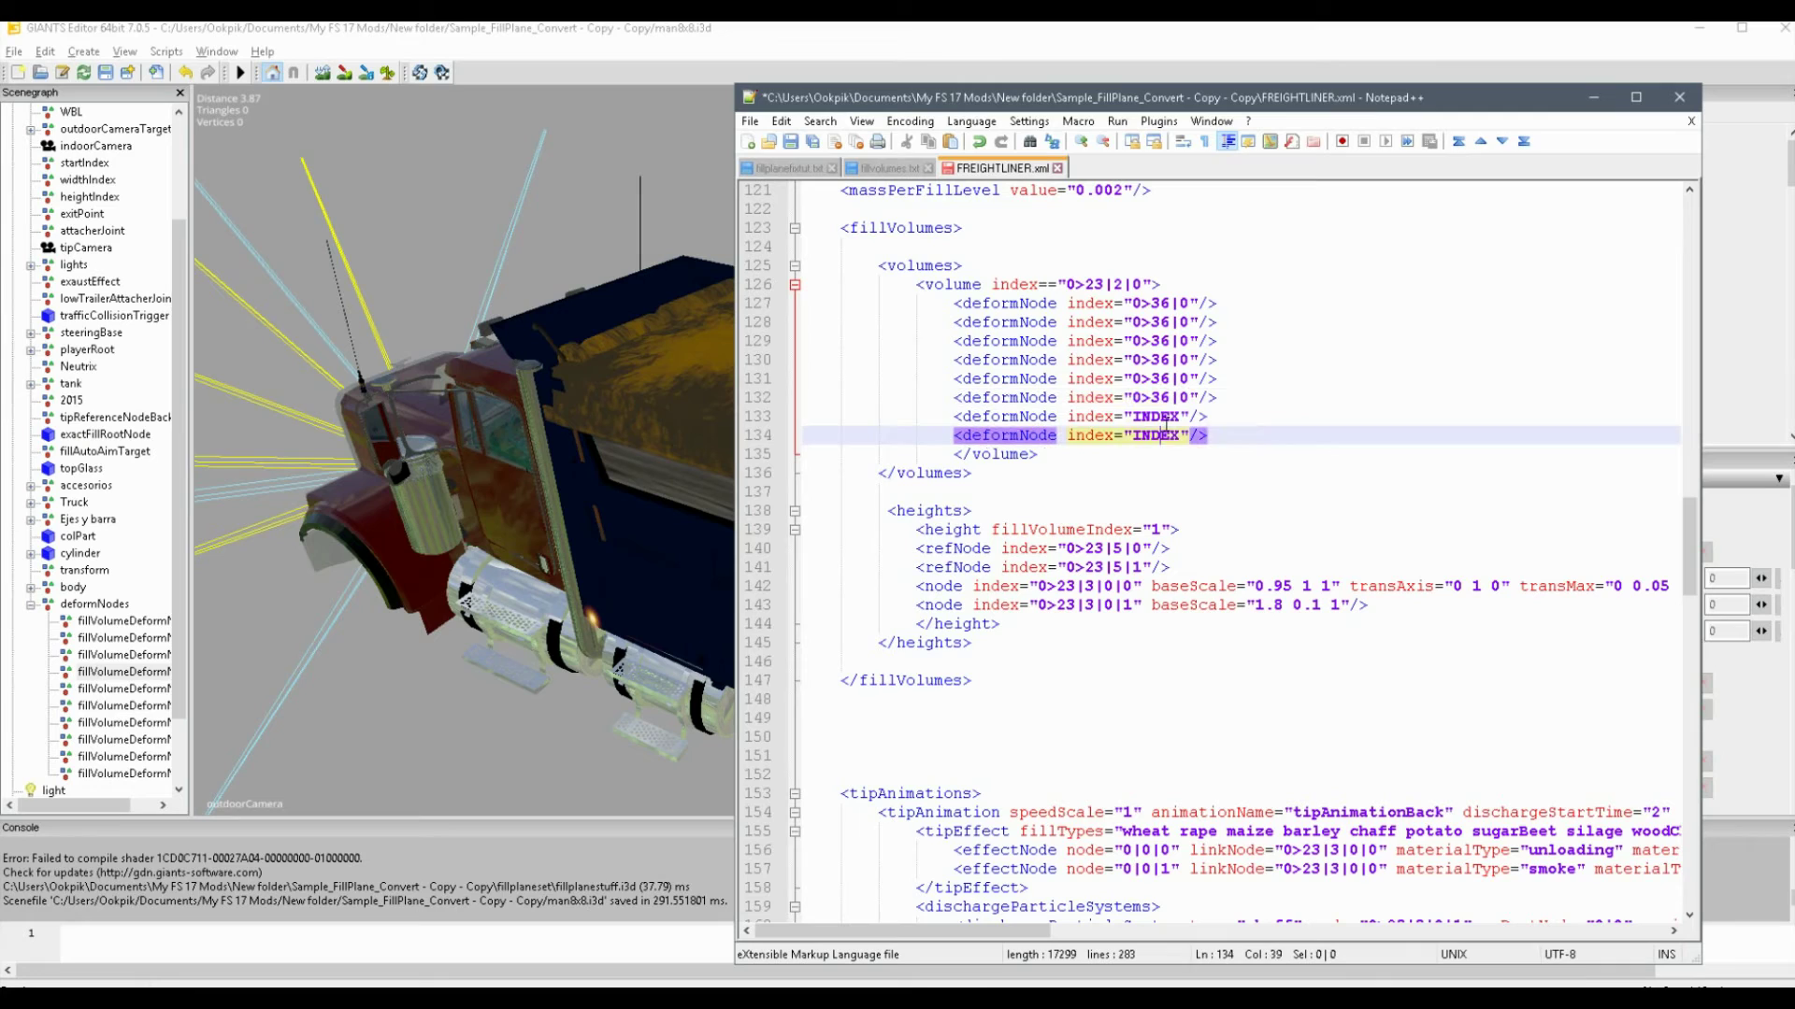
double_click(1162, 417)
type("0>36|0")
double_click(1162, 435)
type("0>36|0")
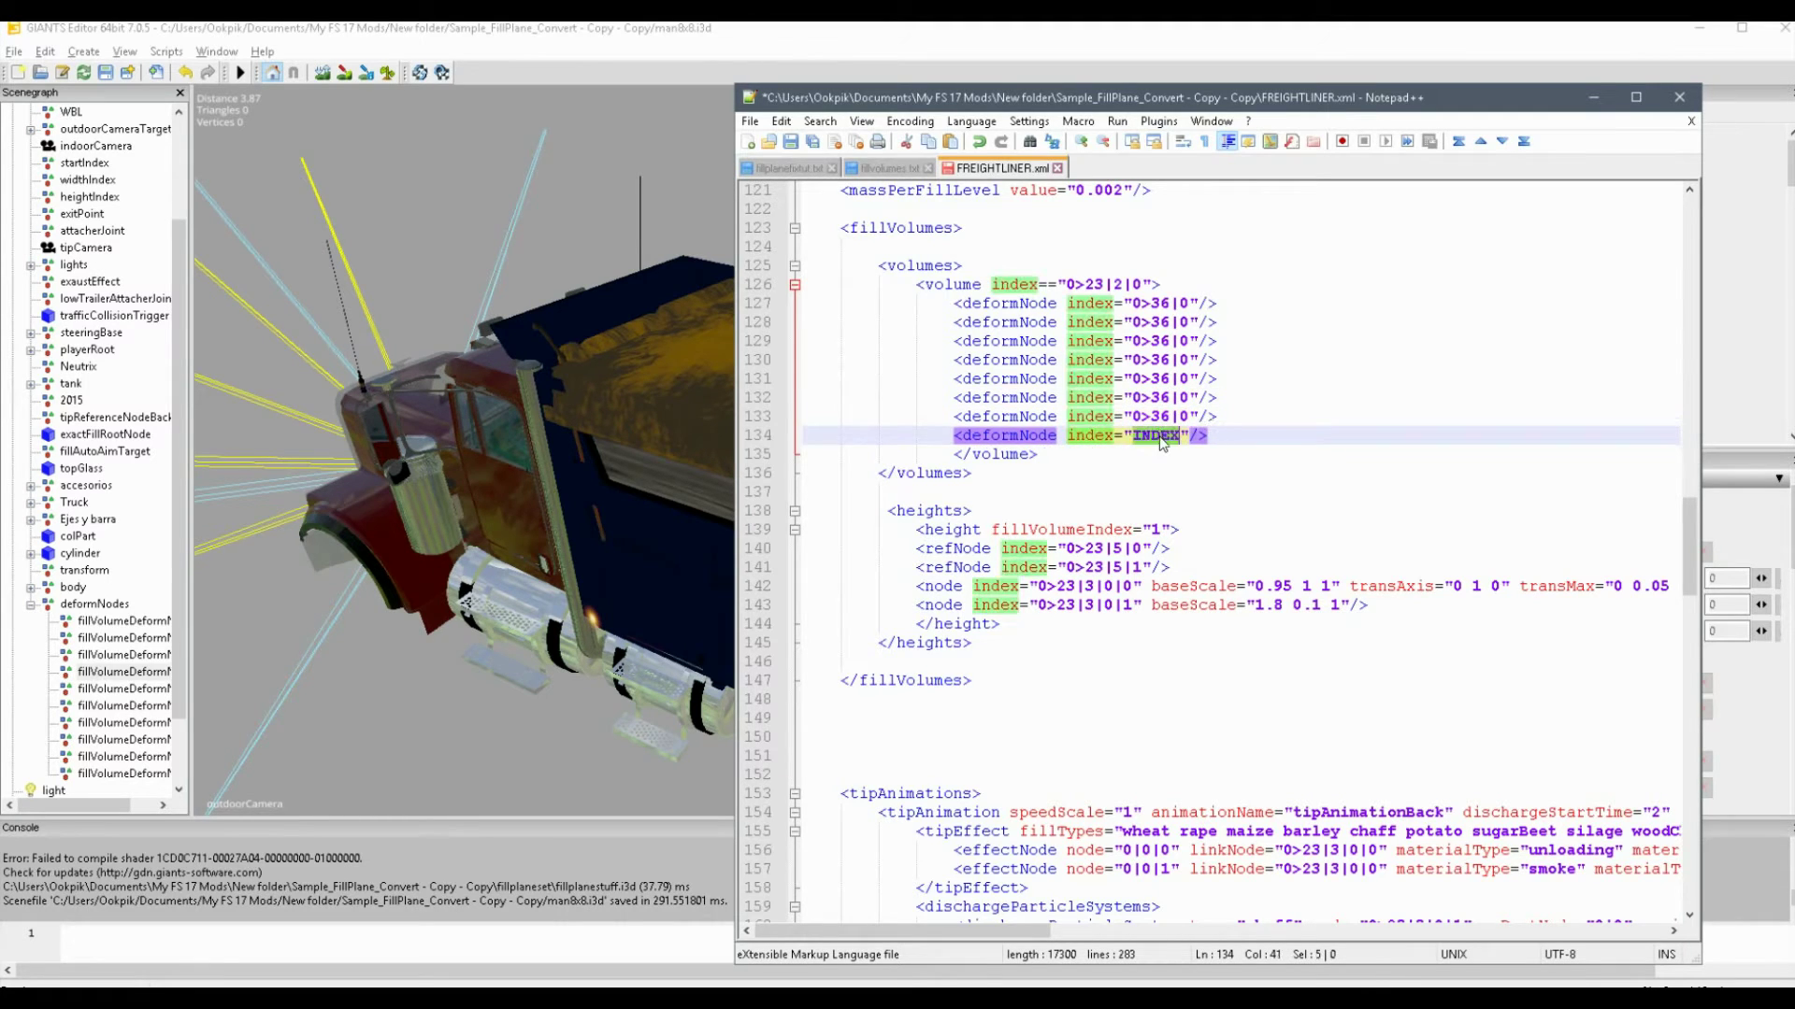
Step: Change the last index digit on lines 128–134 to 1 through 7
double_click(1182, 323)
type("2")
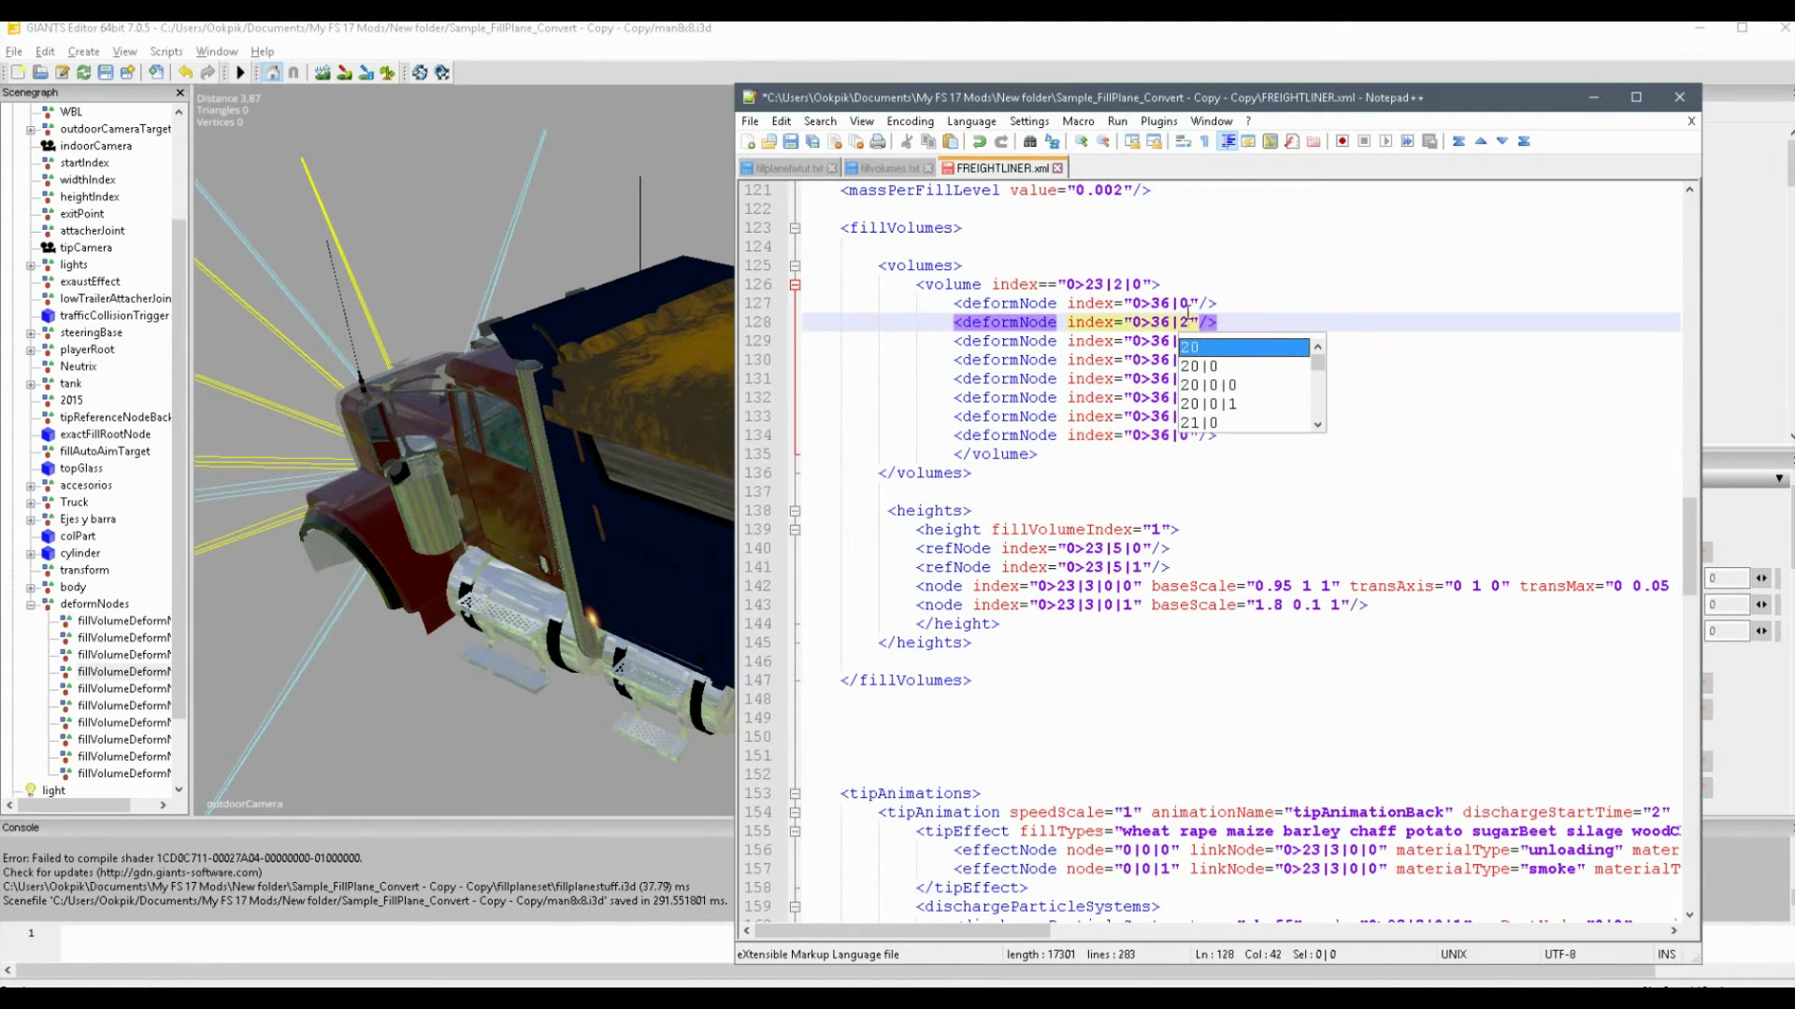
key("Escape")
key("Up")
double_click(1186, 323)
type("1")
left_click(1207, 305)
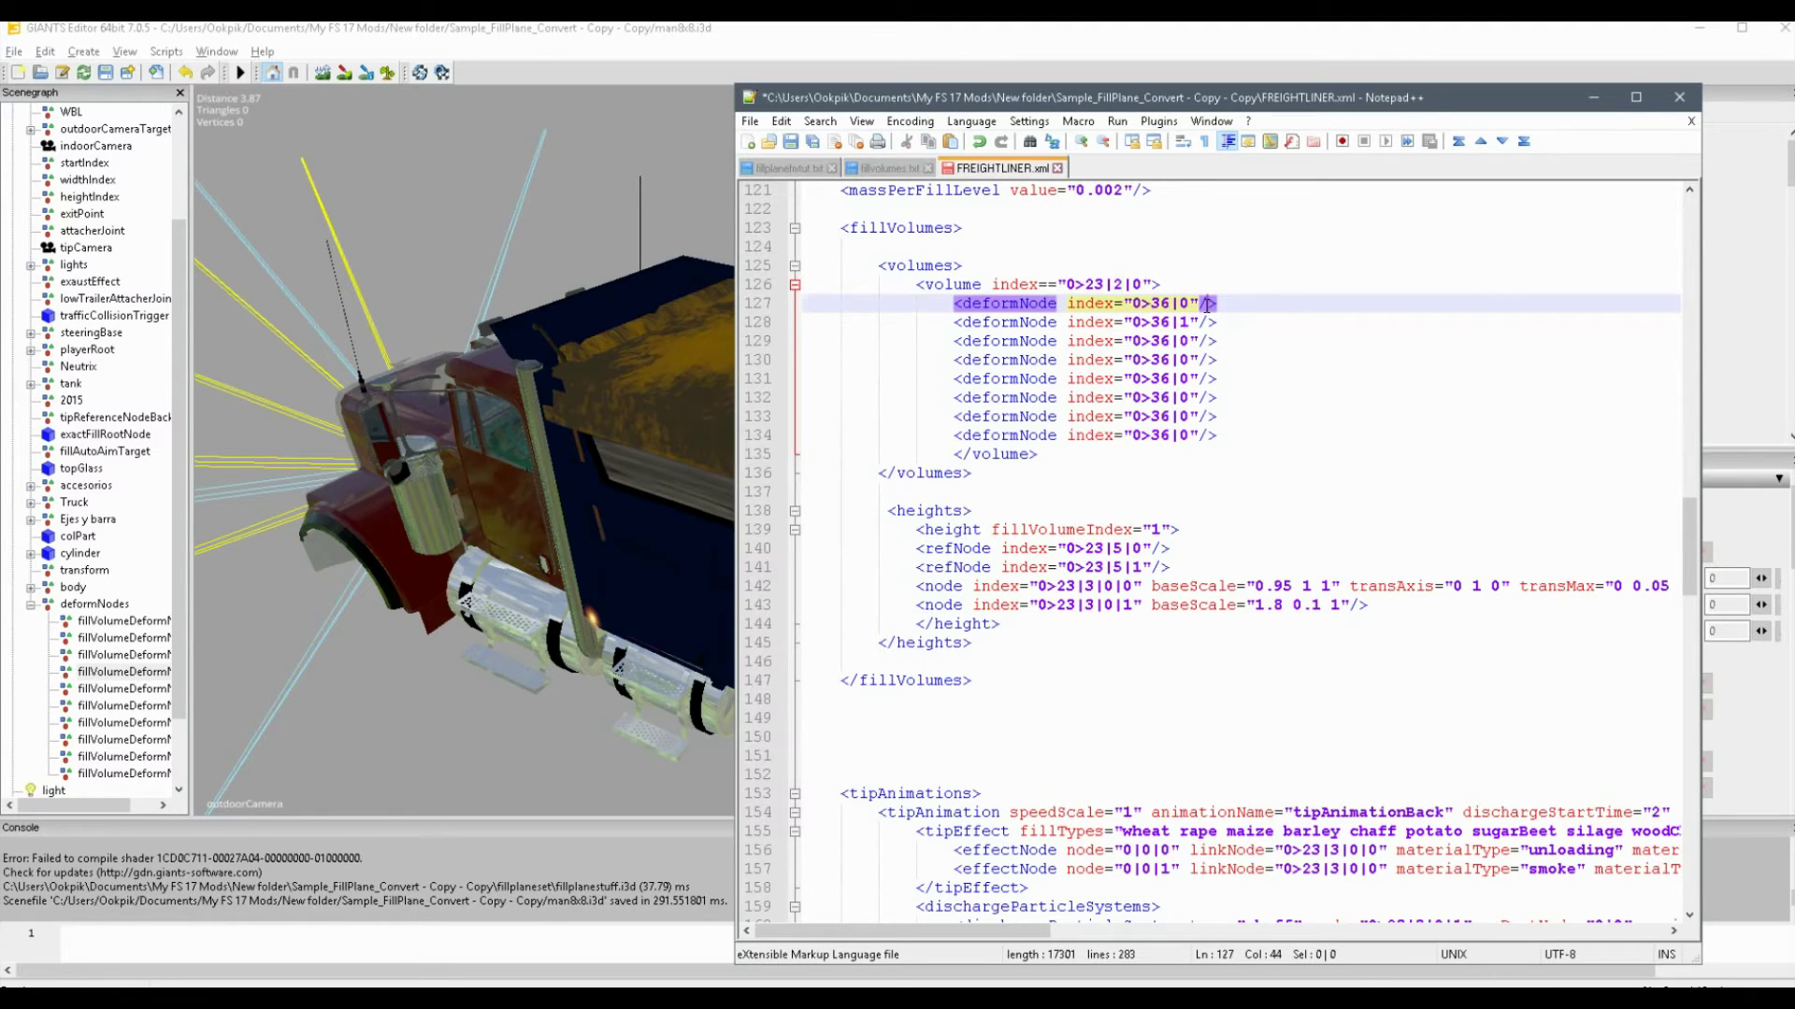
double_click(1185, 342)
type("2")
key("Escape")
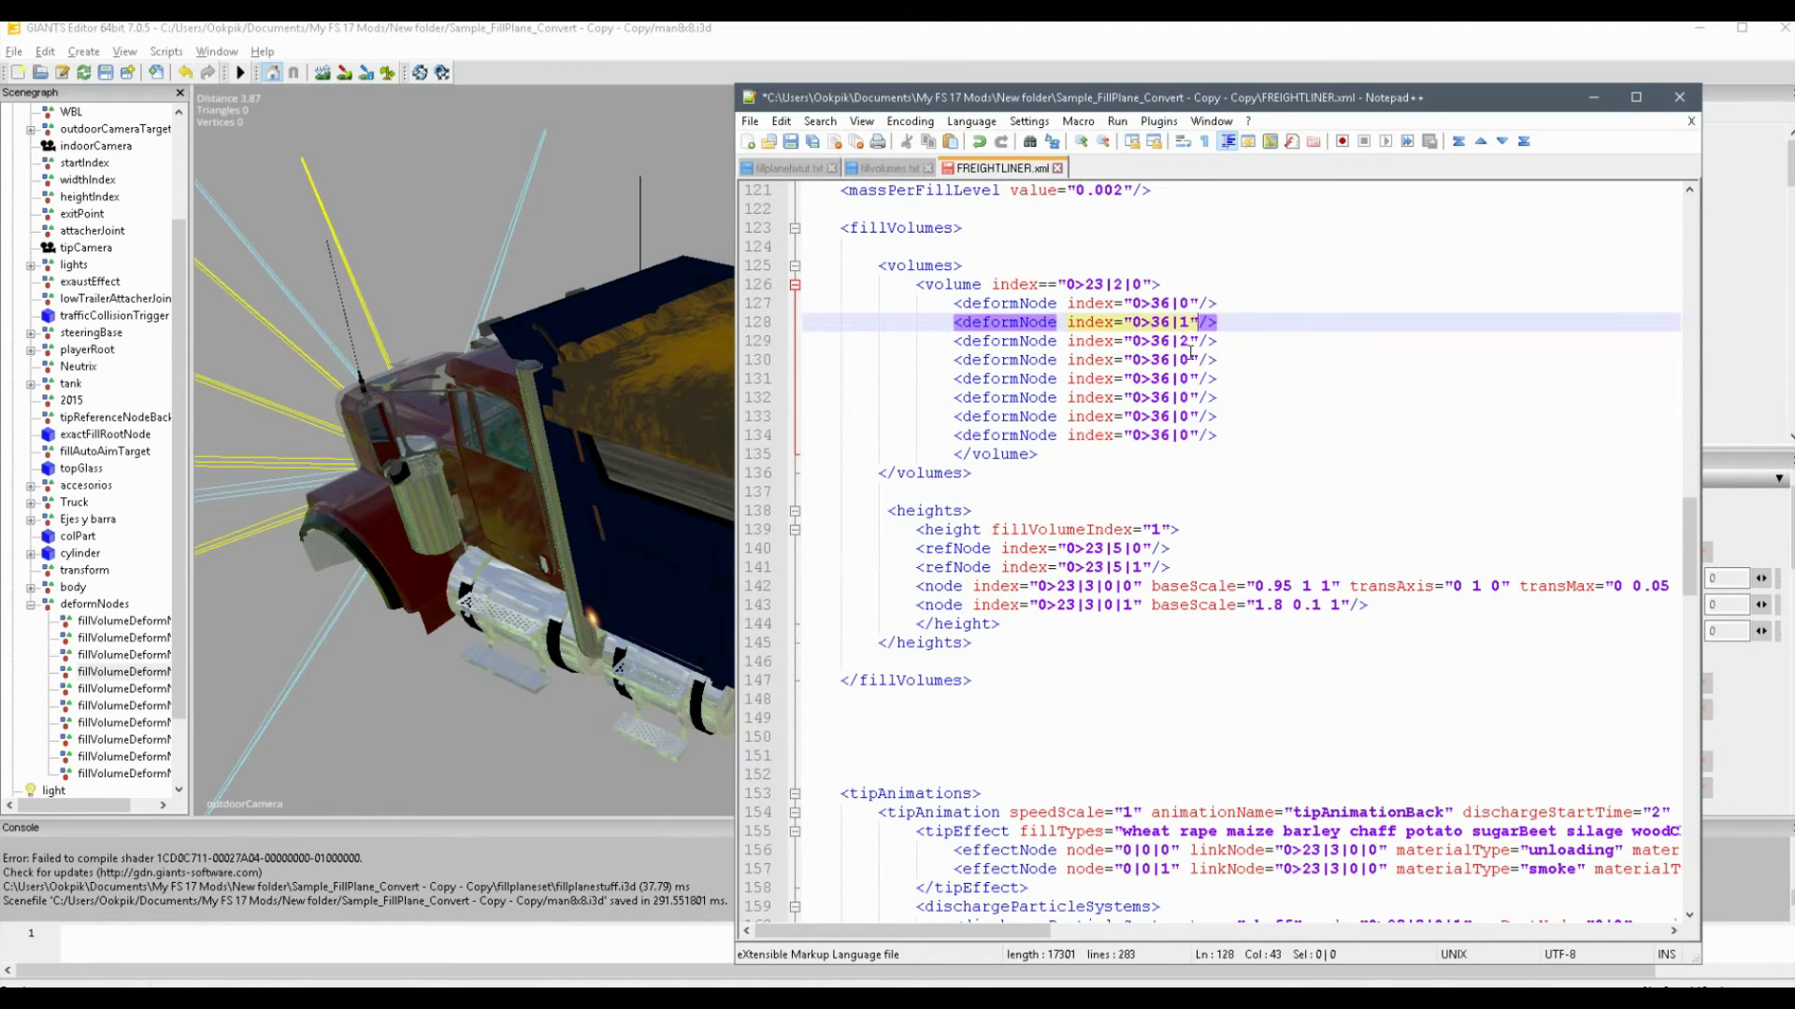
double_click(1182, 360)
type("3")
key("Escape")
double_click(1182, 378)
type("4")
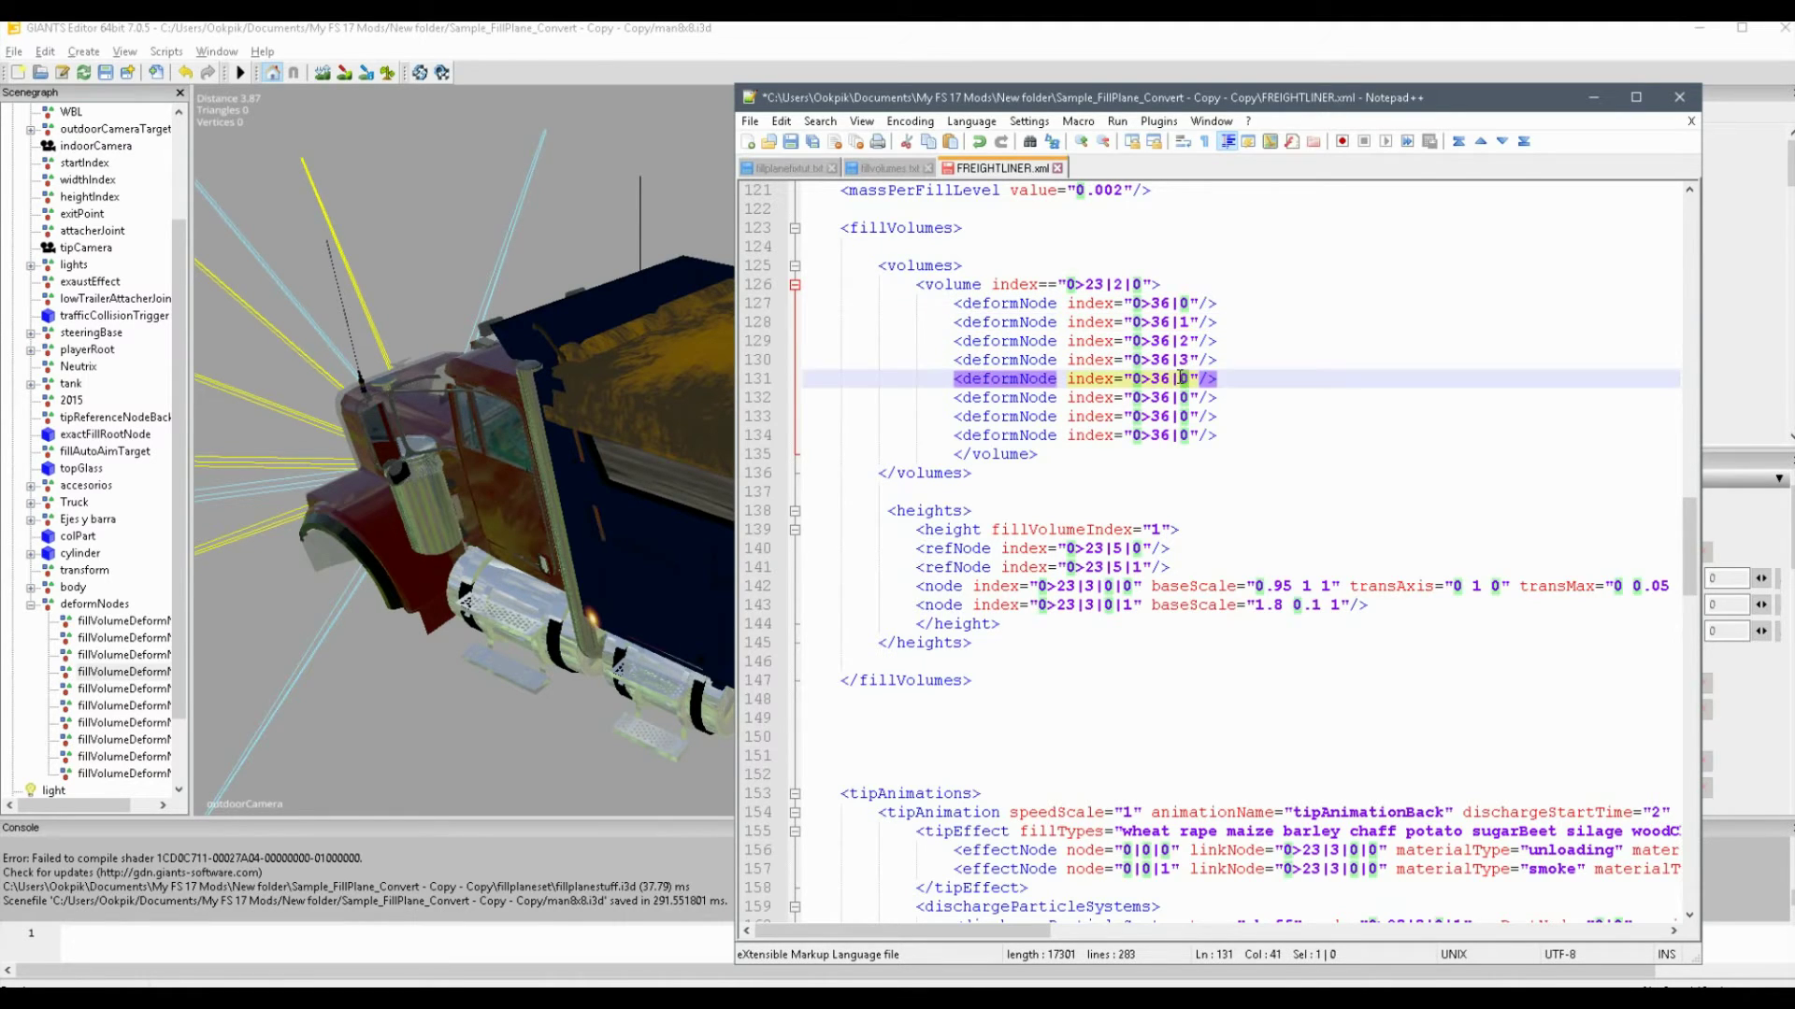
left_click(1211, 362)
double_click(1185, 397)
type("5")
left_click(1211, 361)
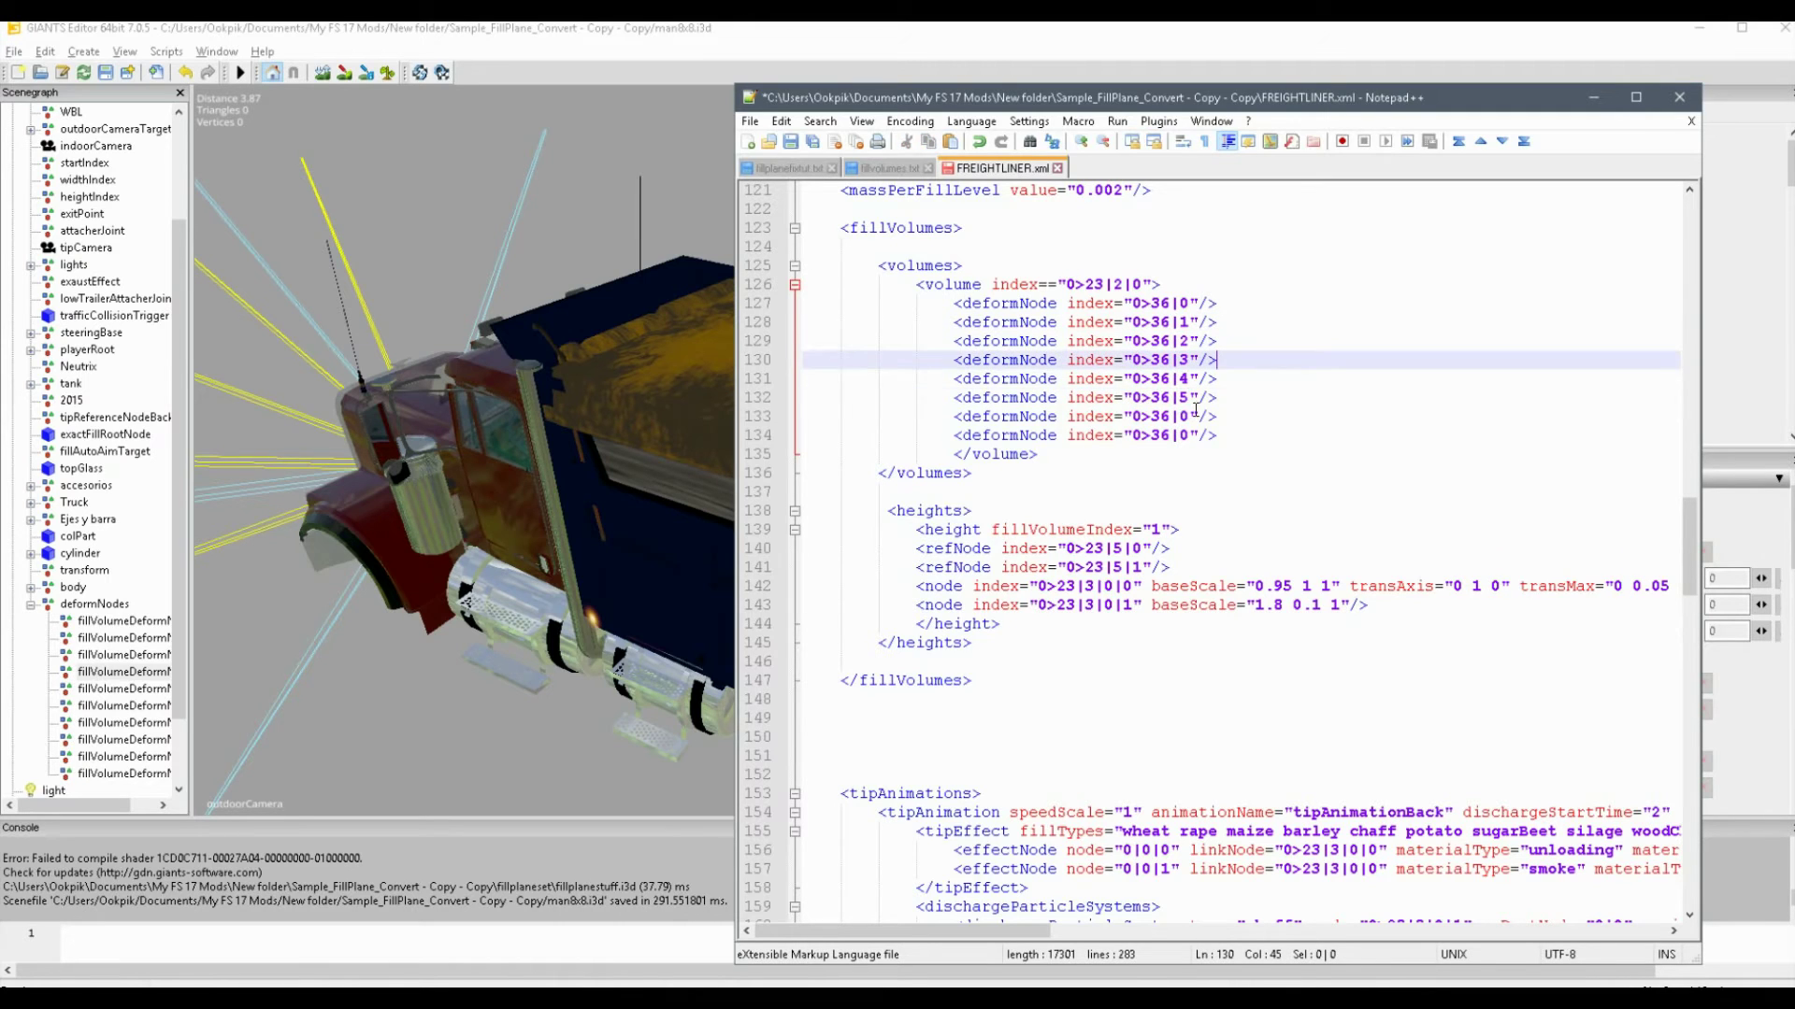
double_click(1185, 416)
type("6")
left_click(1225, 386)
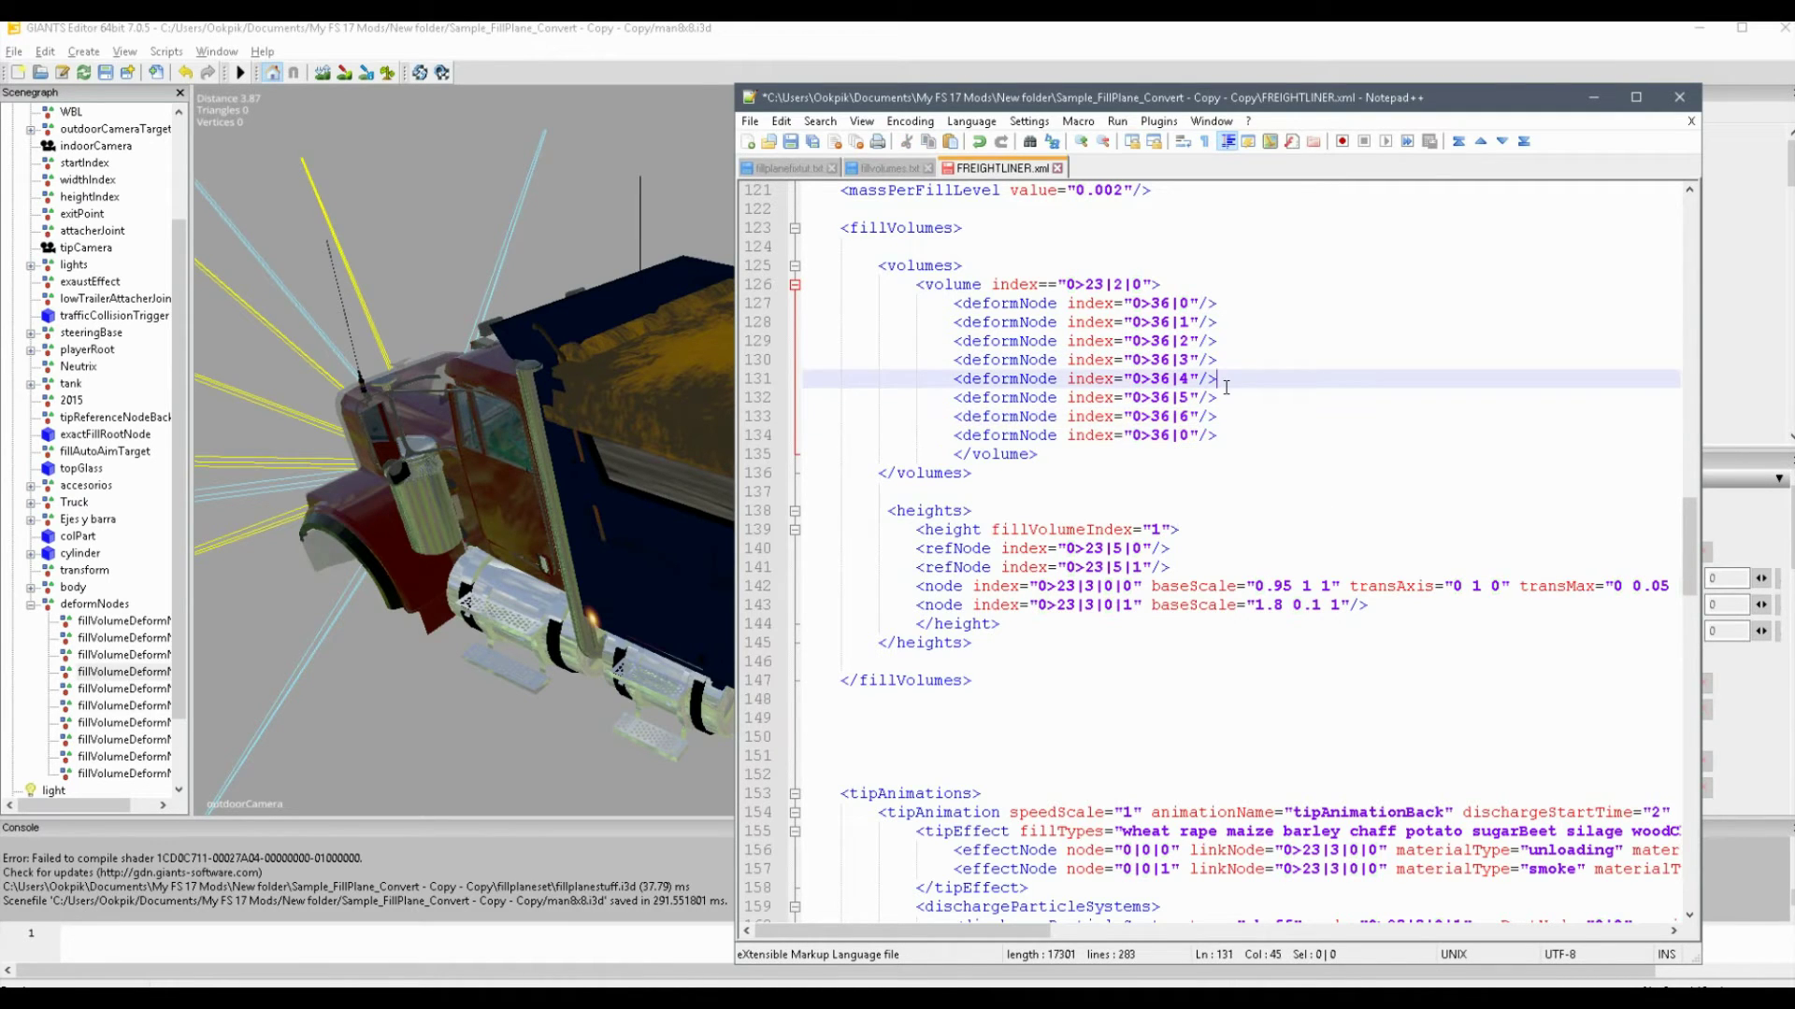
double_click(1185, 435)
type("7")
key("Escape")
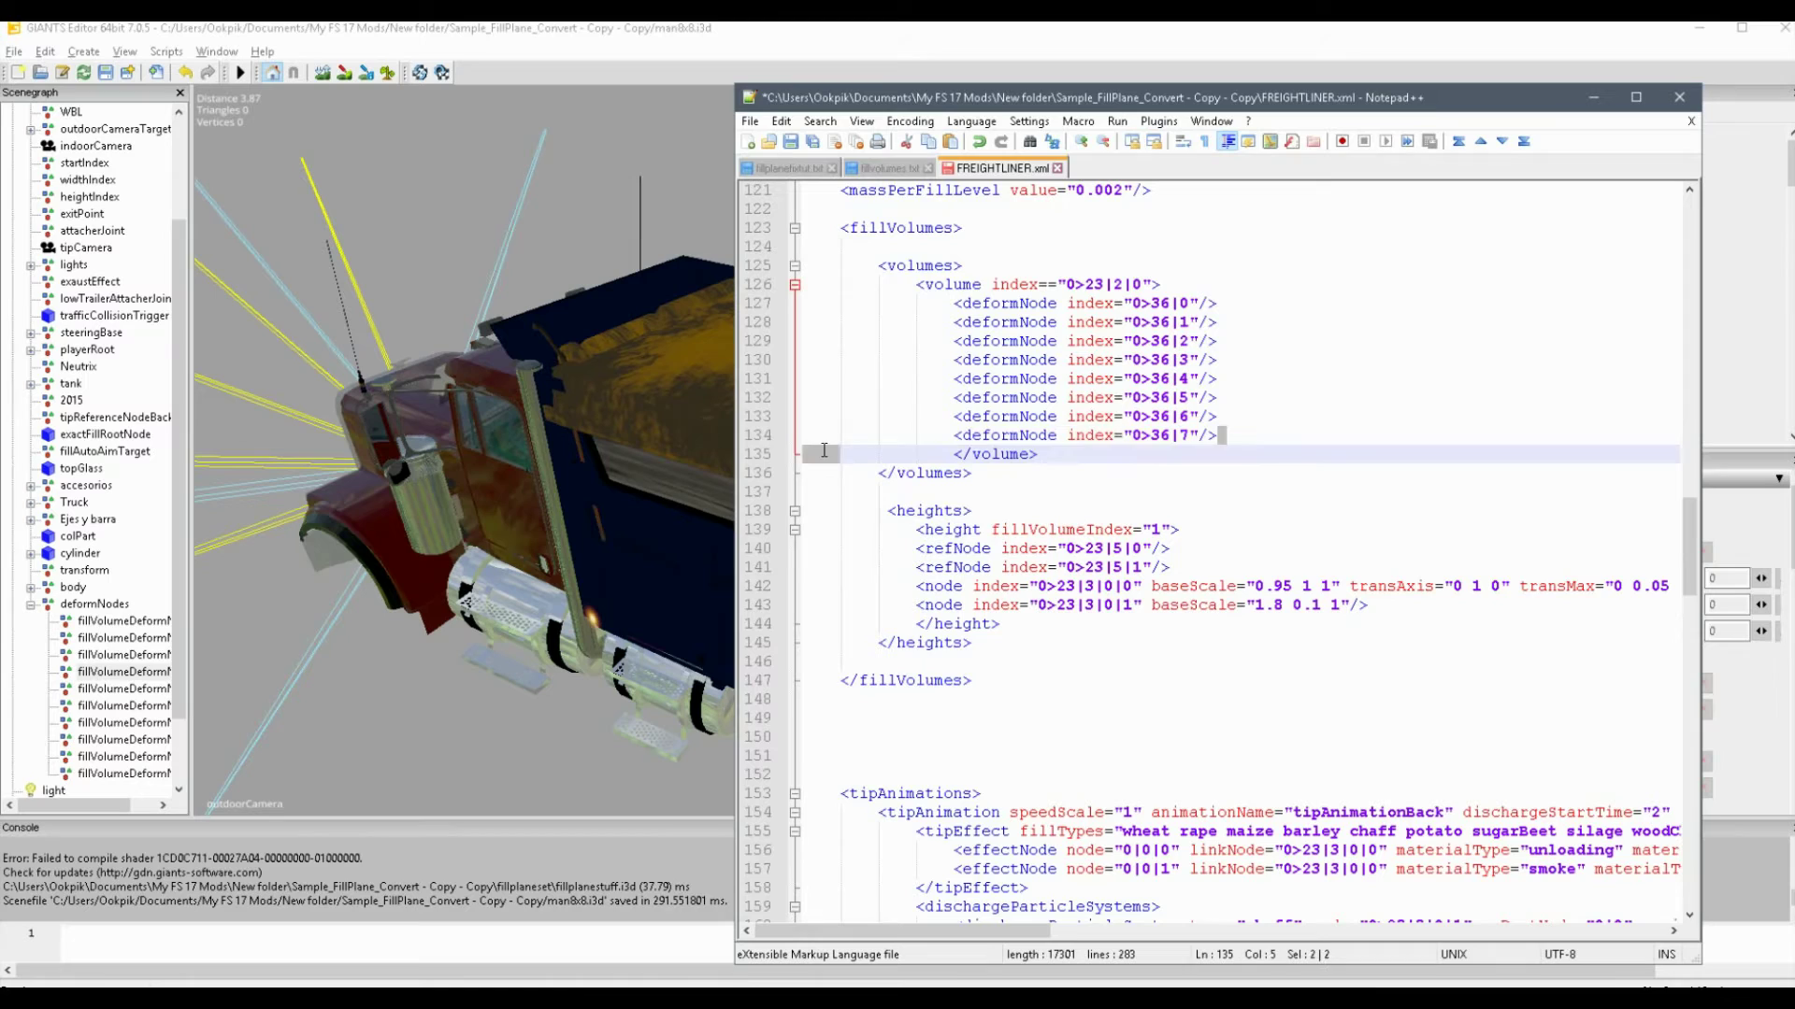
Step: Duplicate the last two deformNode lines below line 134 and set their indexes to 8
left_click(797, 435)
left_click_drag(797, 435, 794, 422)
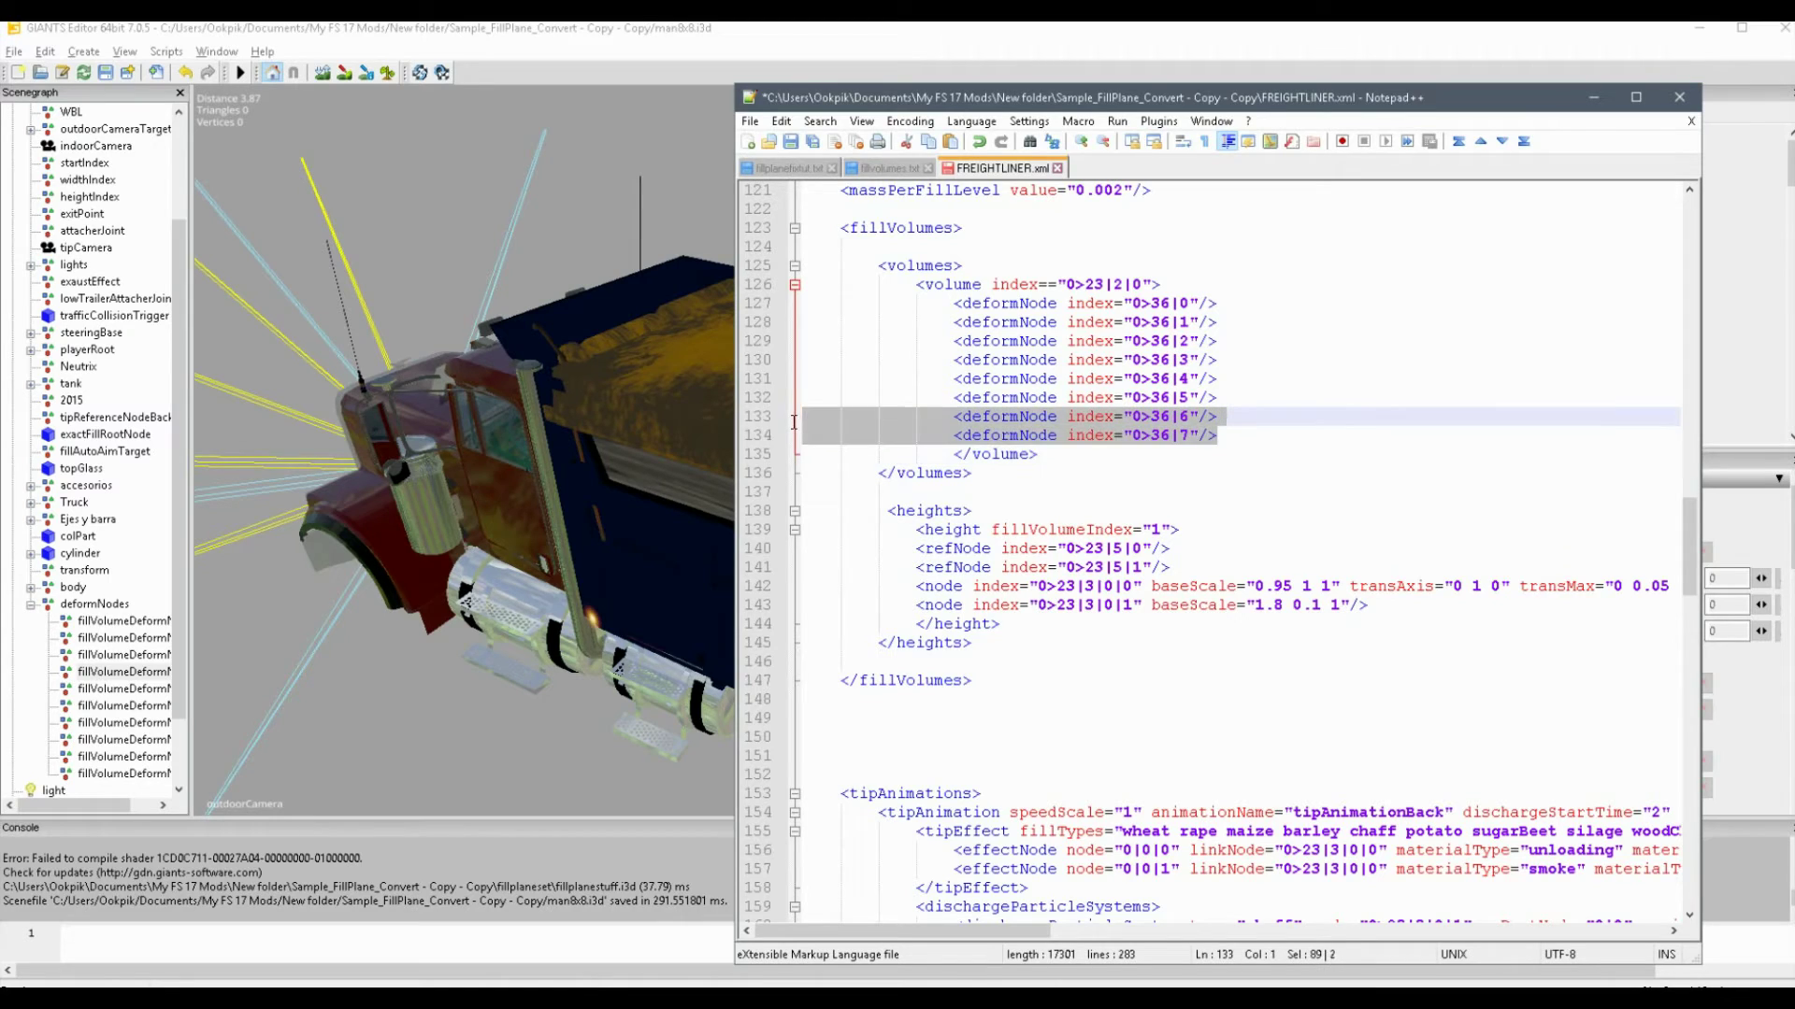
key("ctrl+c")
left_click(1243, 437)
key("Return")
key("ctrl+v")
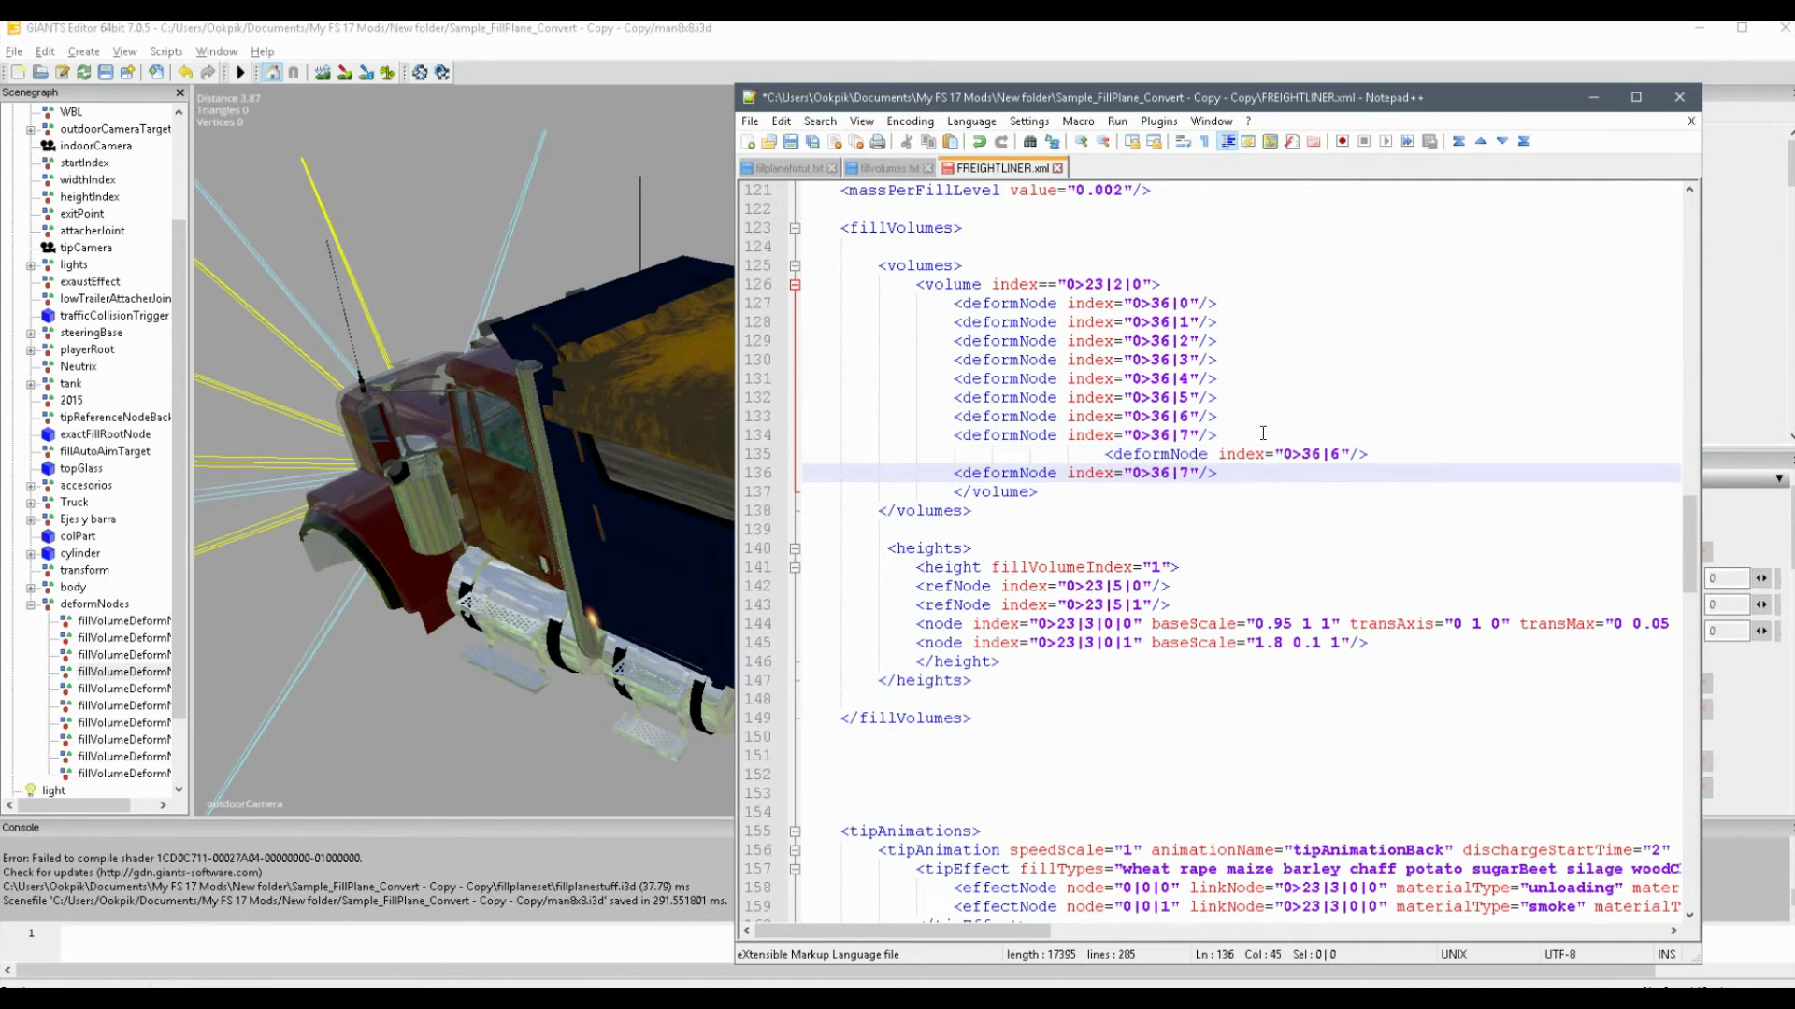
double_click(1337, 453)
type("8")
left_click(1226, 528)
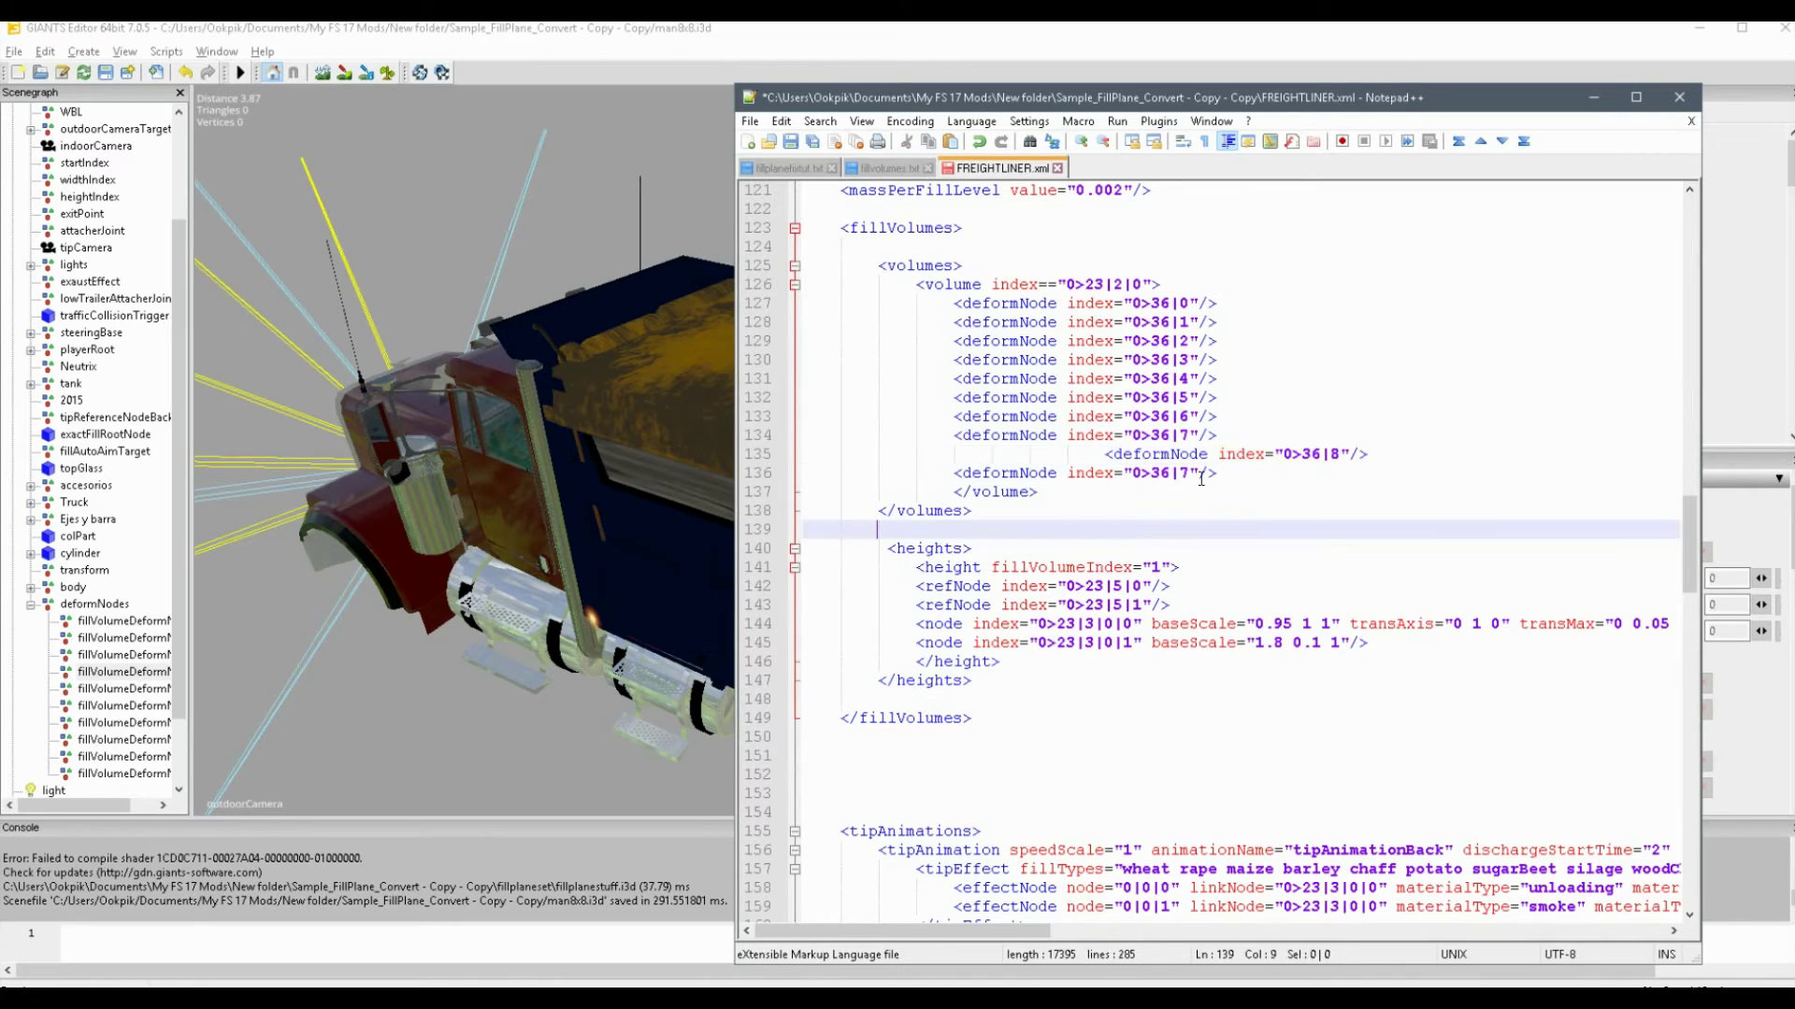
double_click(1184, 472)
type("8")
left_click(1278, 358)
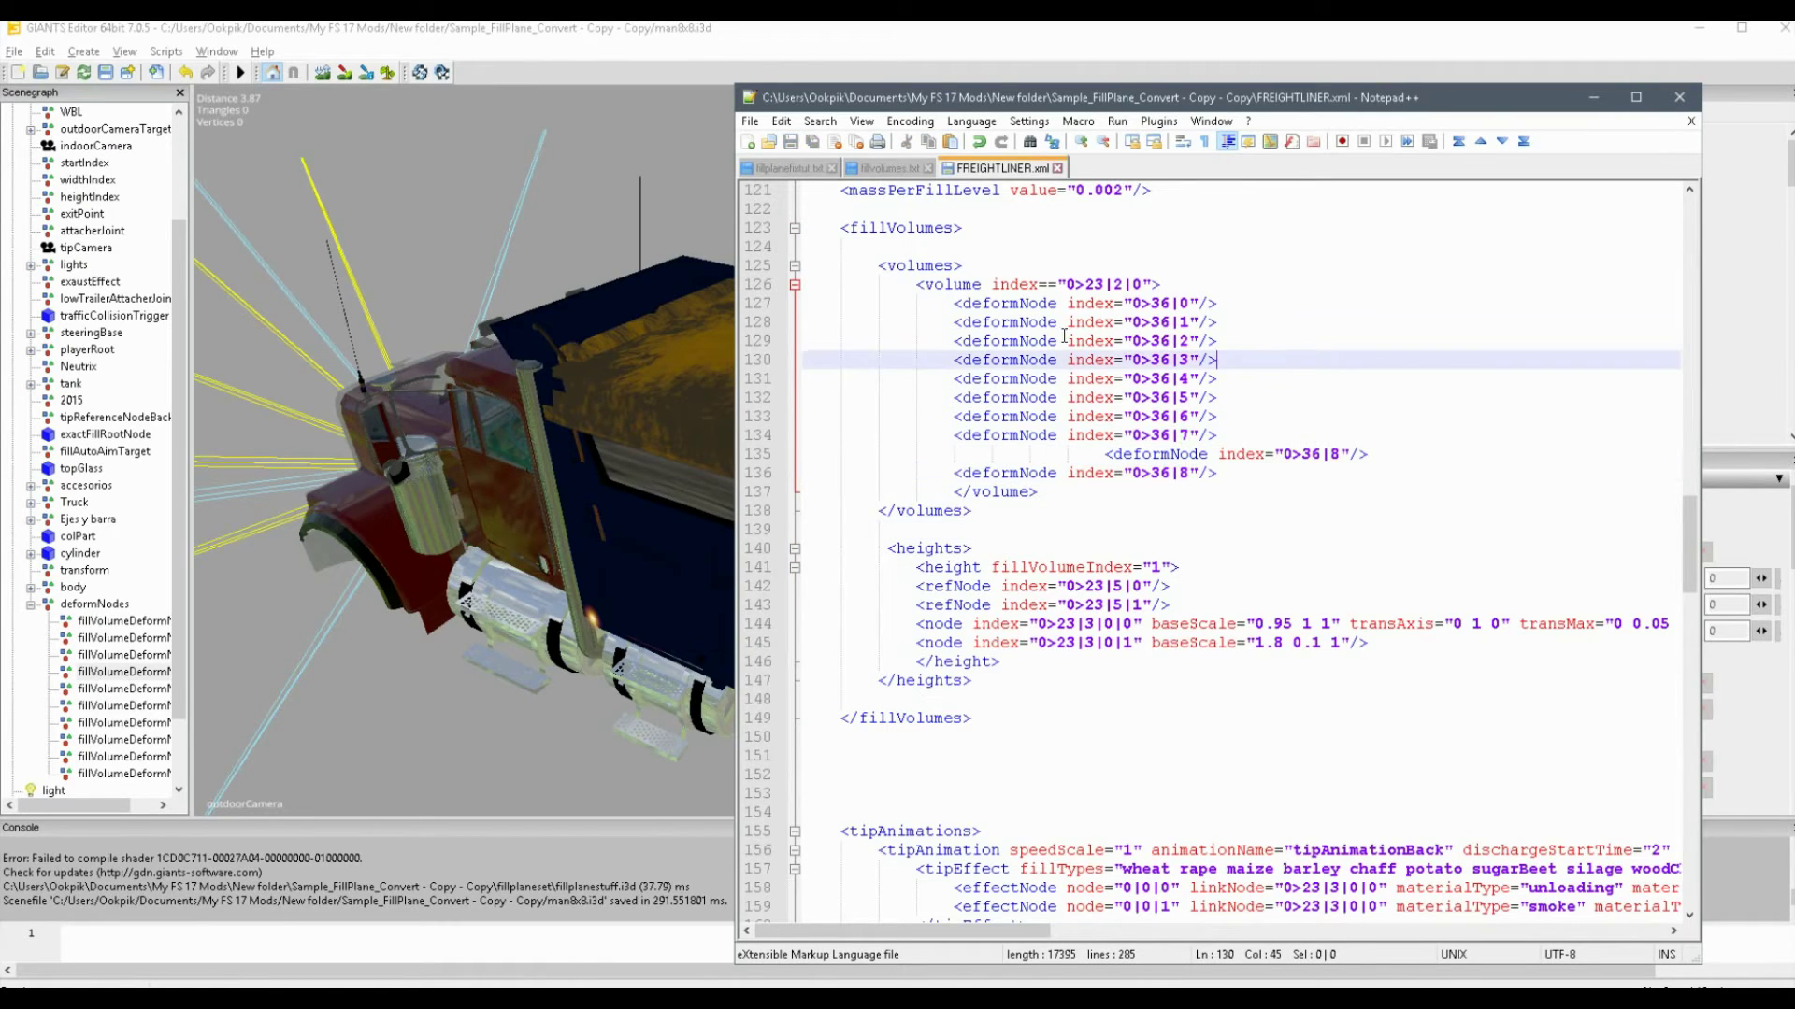
Step: Fix line 135's indentation, make line 136's index 0>36|9, save, and realign </volume>
left_click_drag(1097, 458, 955, 464)
key("BackSpace")
left_click(1249, 437)
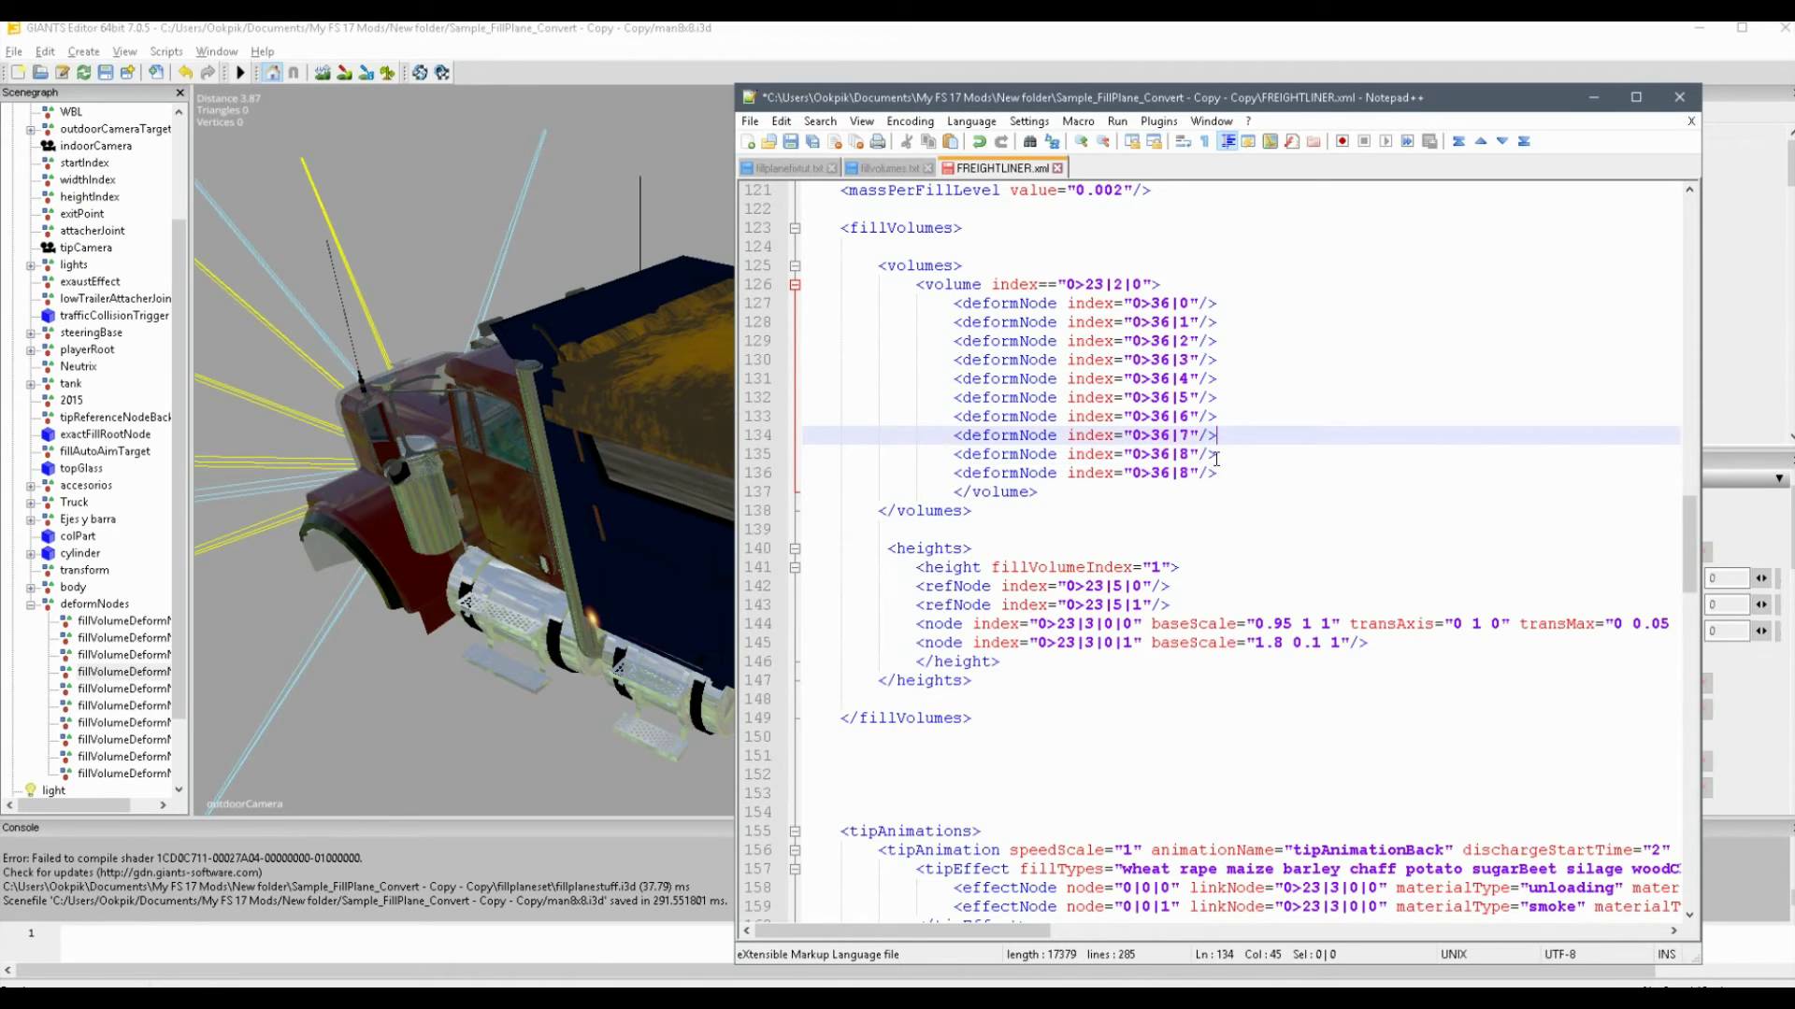
double_click(1185, 472)
type("9")
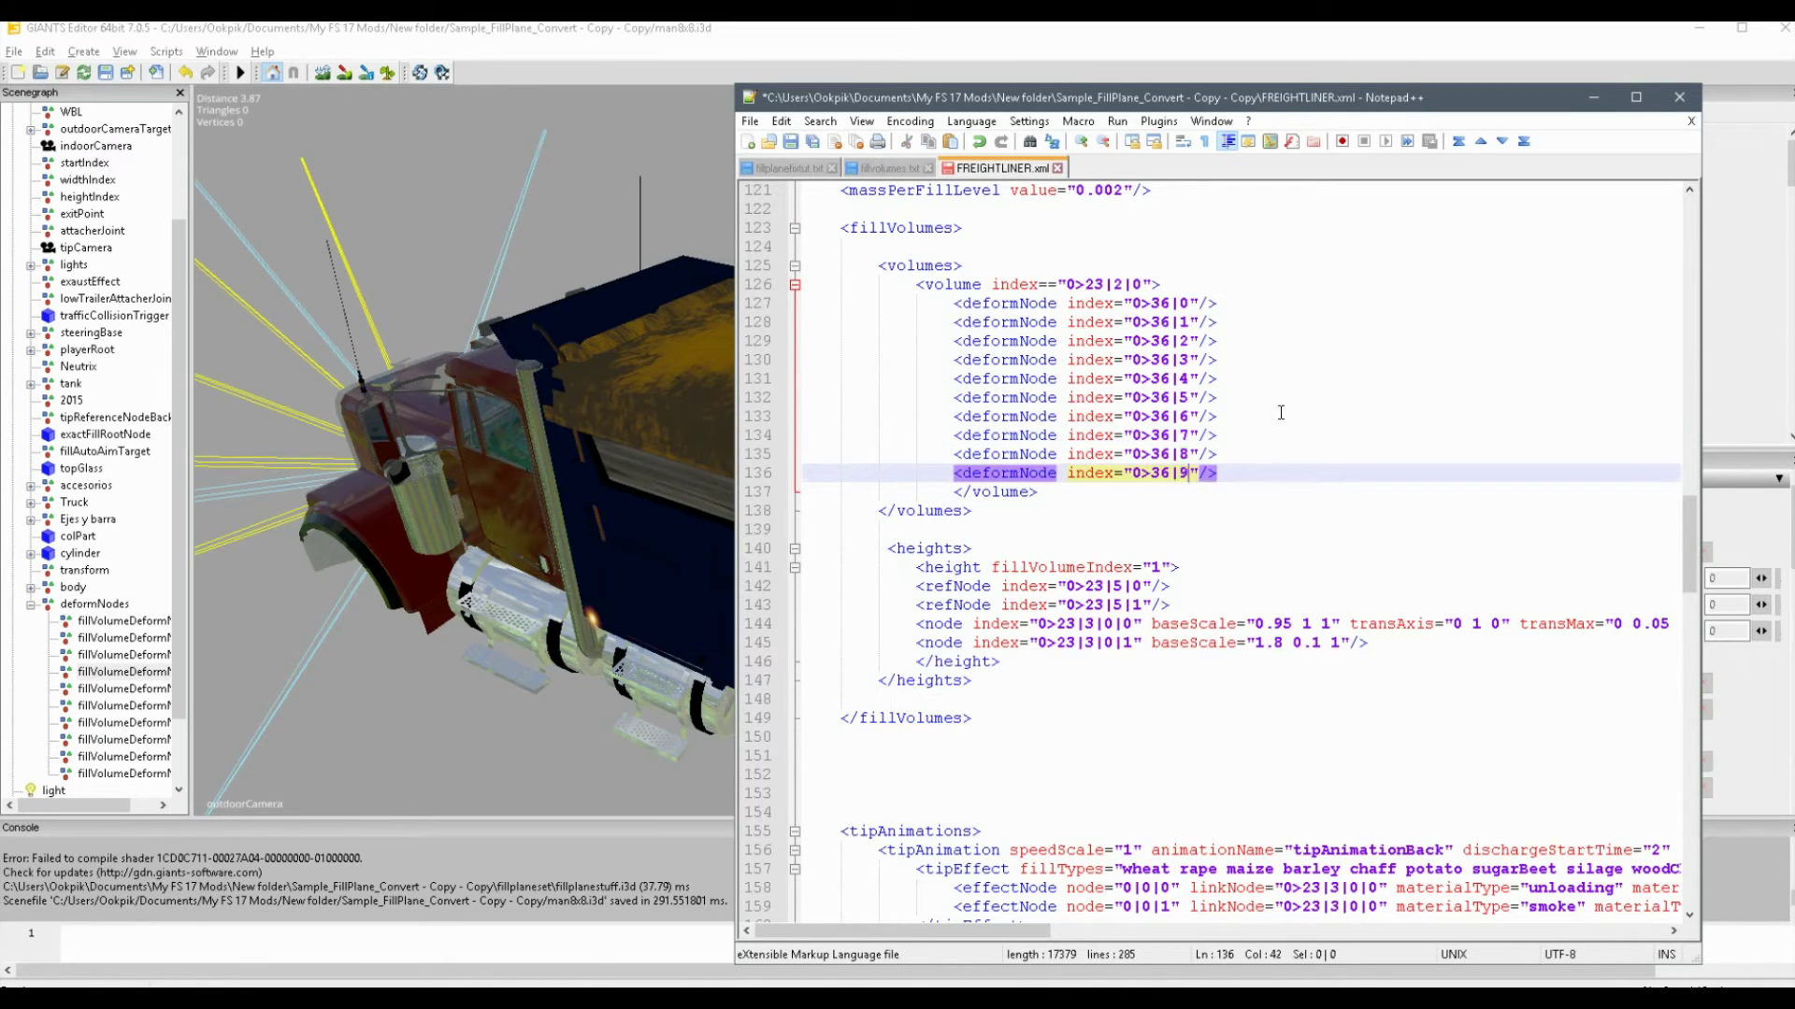
left_click(1281, 412)
key("ctrl+s")
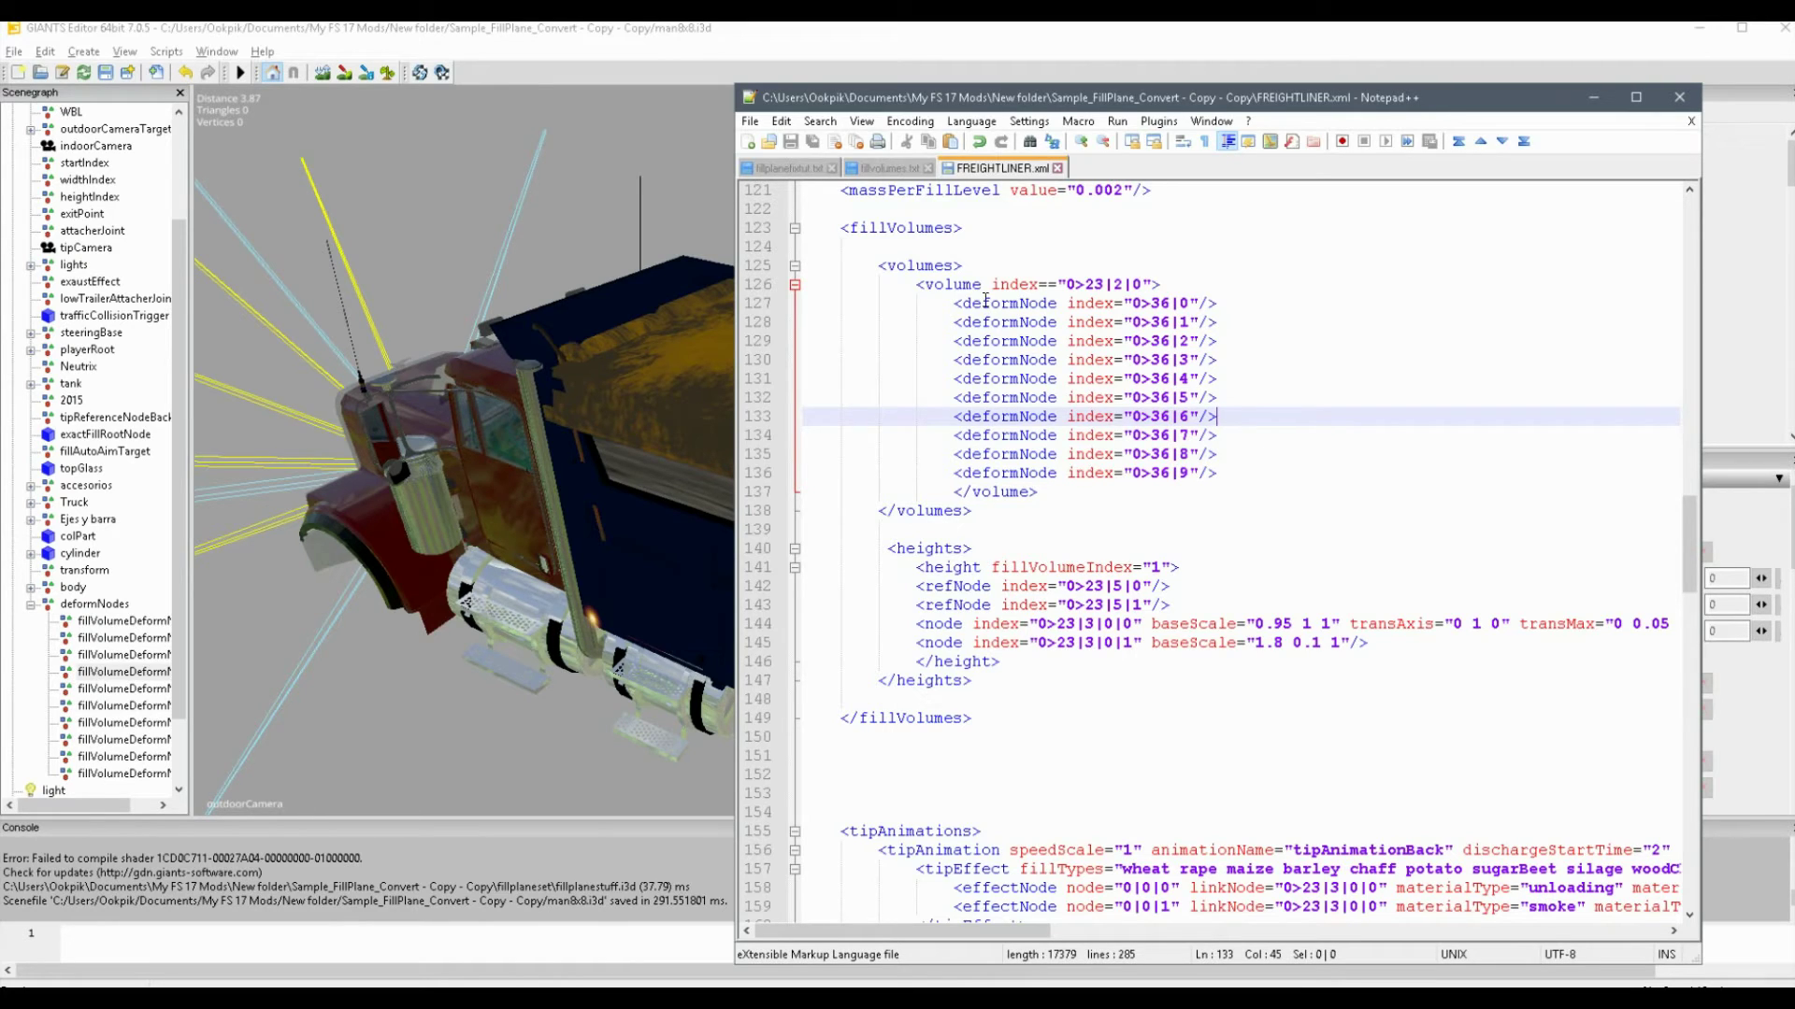
left_click(955, 496)
key("BackSpace")
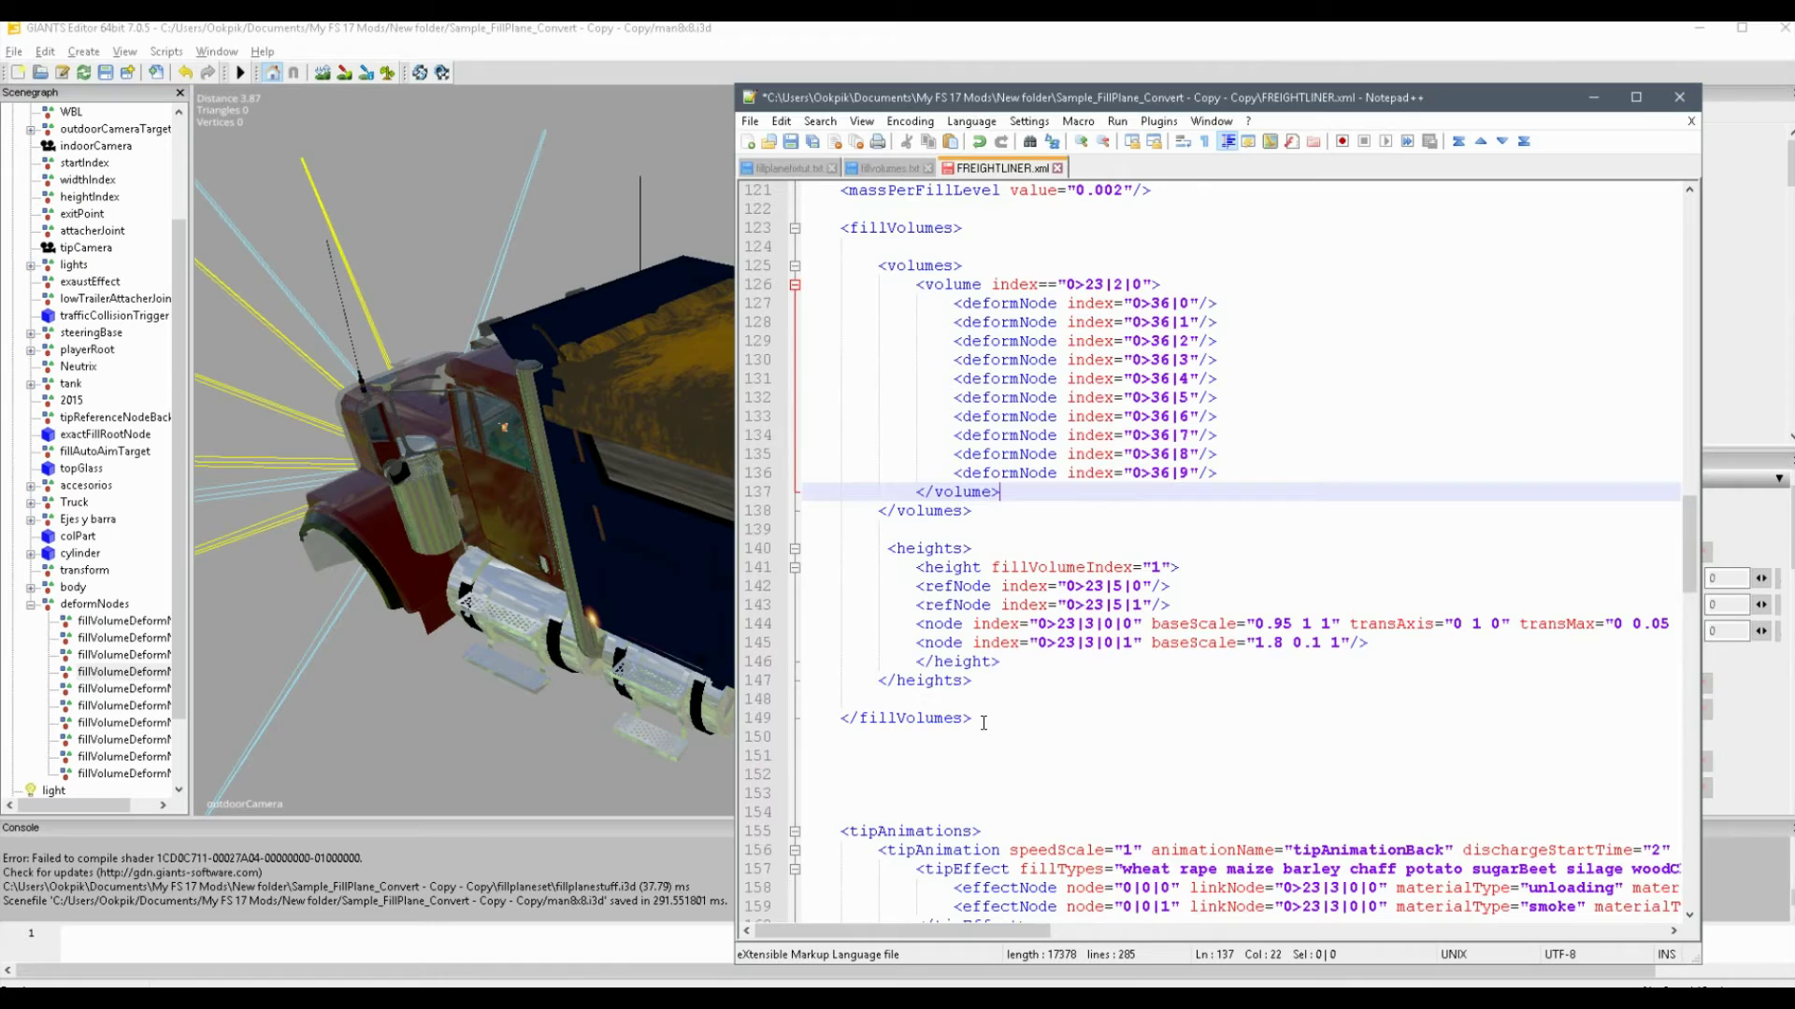
left_click_drag(1028, 734, 742, 229)
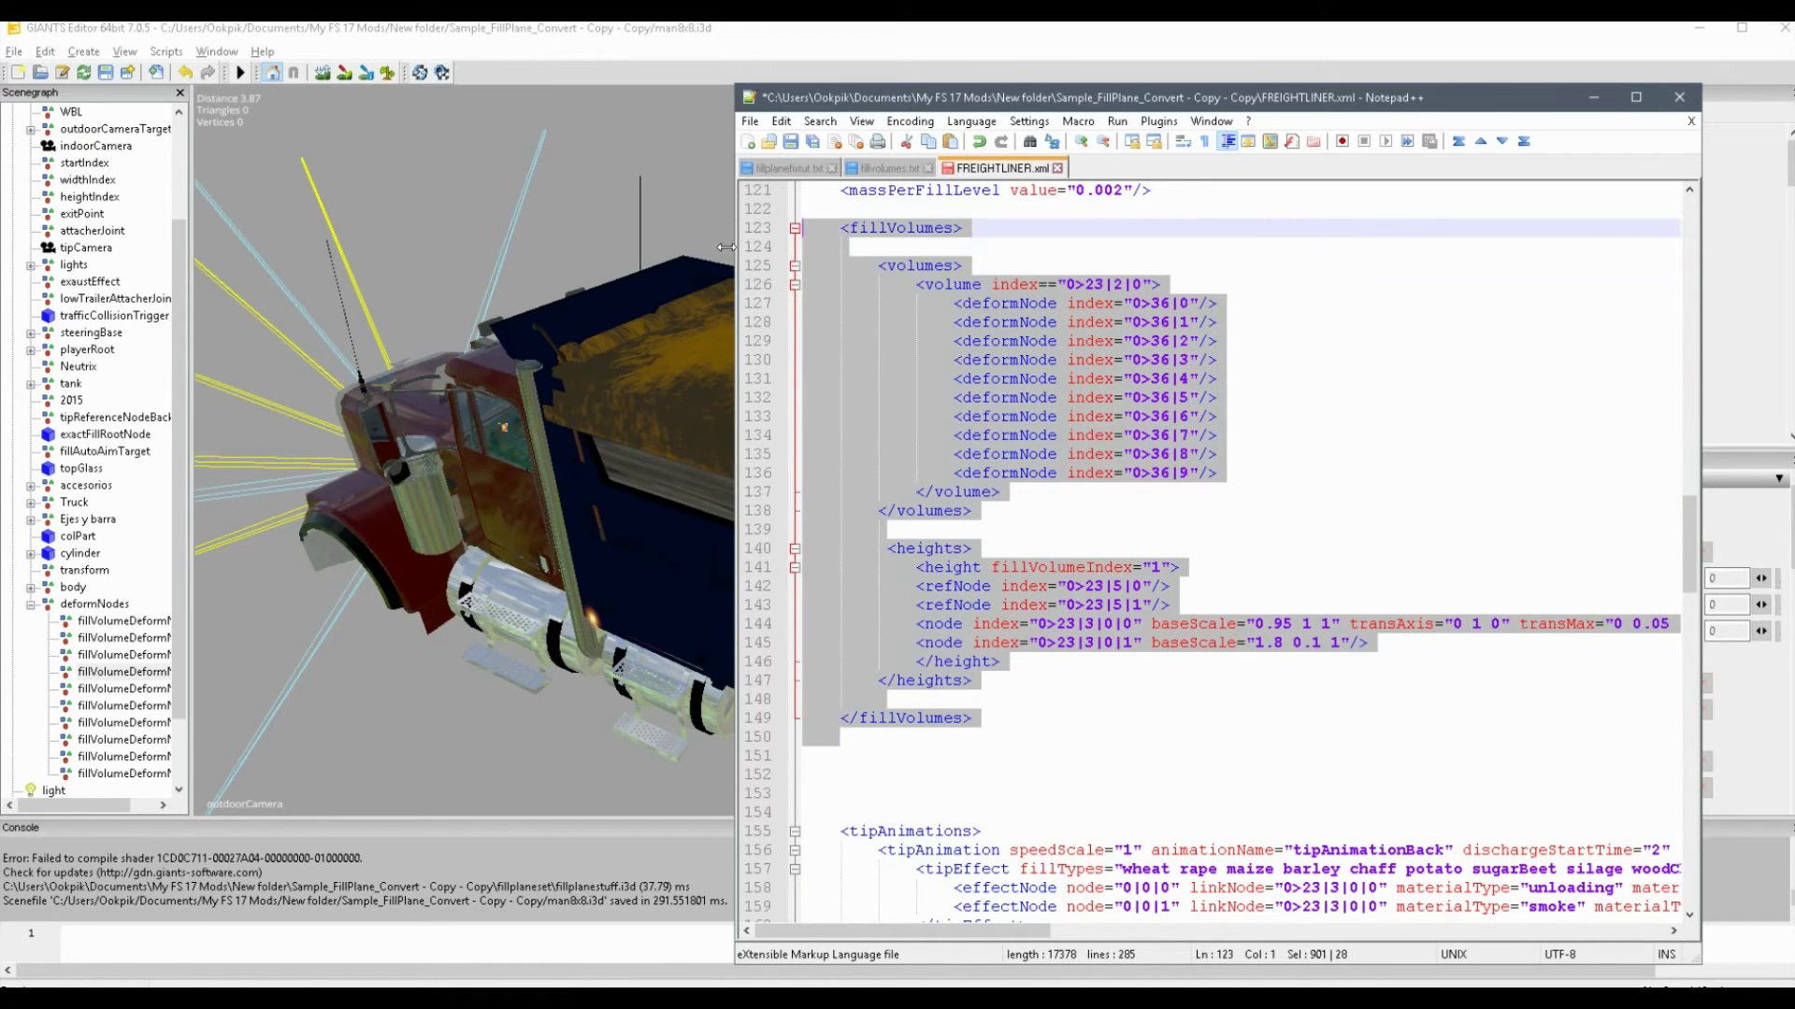
left_click(1035, 660)
left_click_drag(1001, 586, 1196, 580)
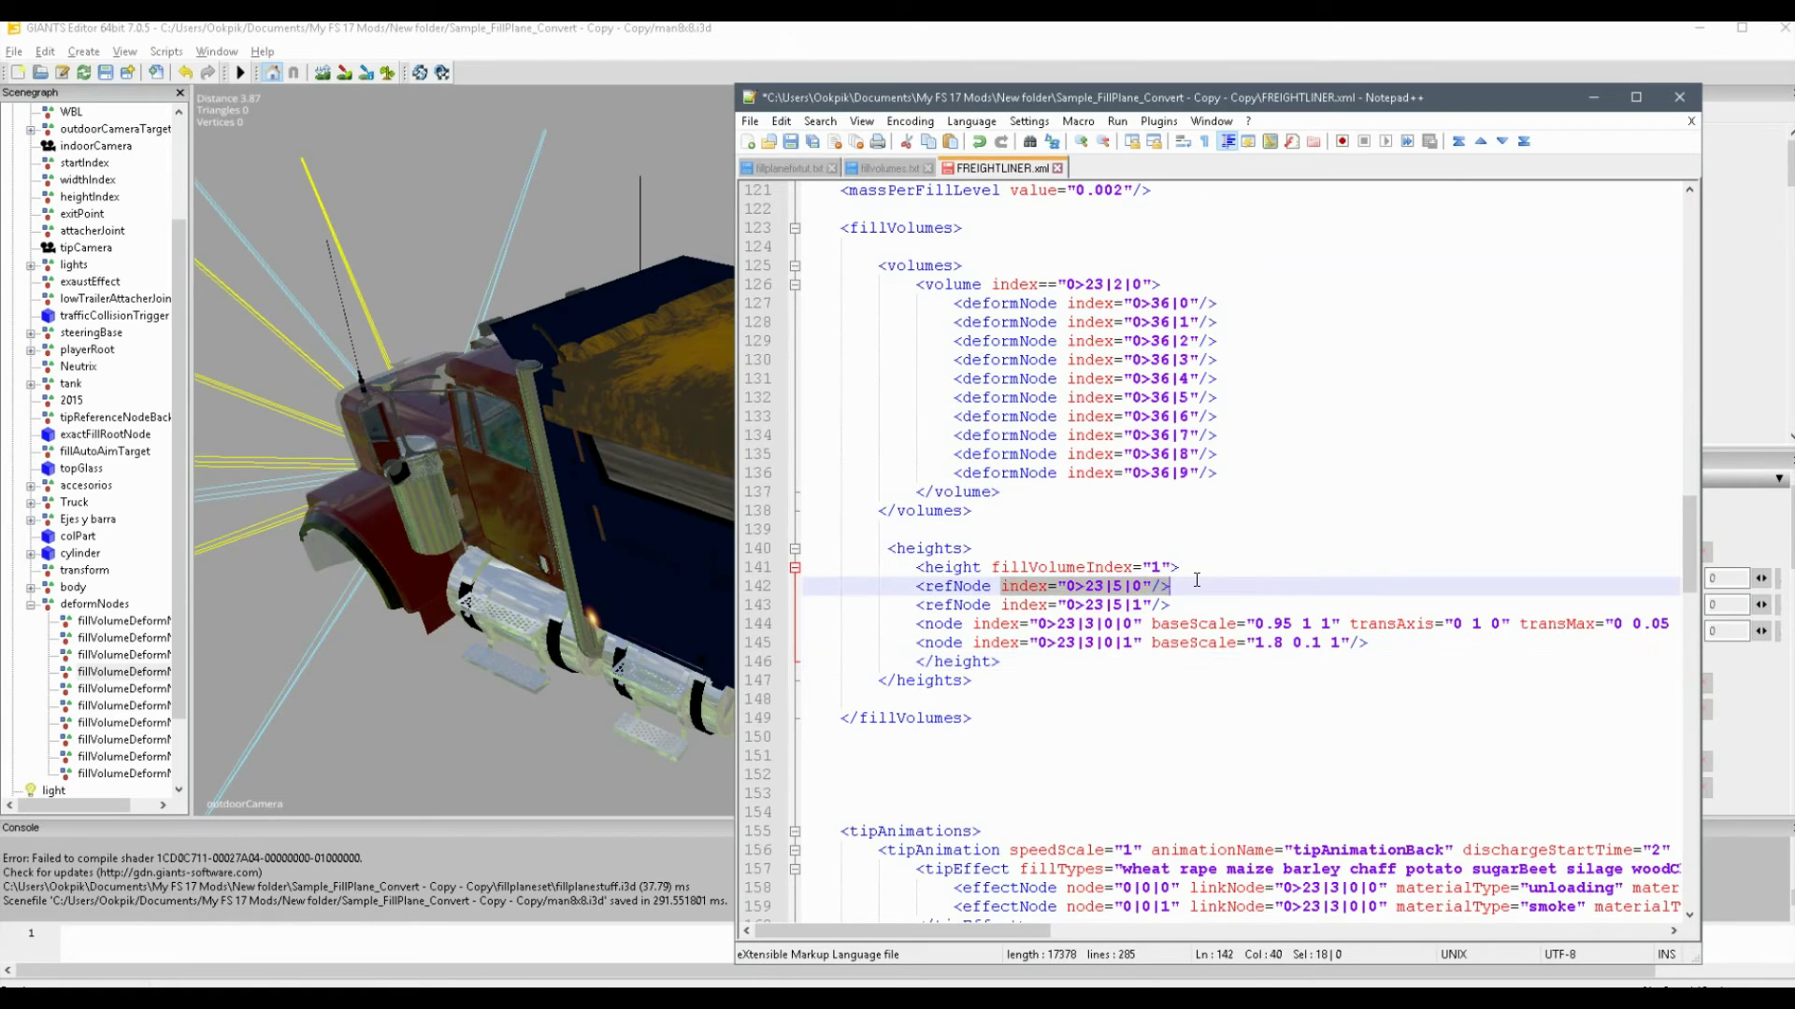
left_click_drag(909, 603, 1052, 608)
left_click(802, 171)
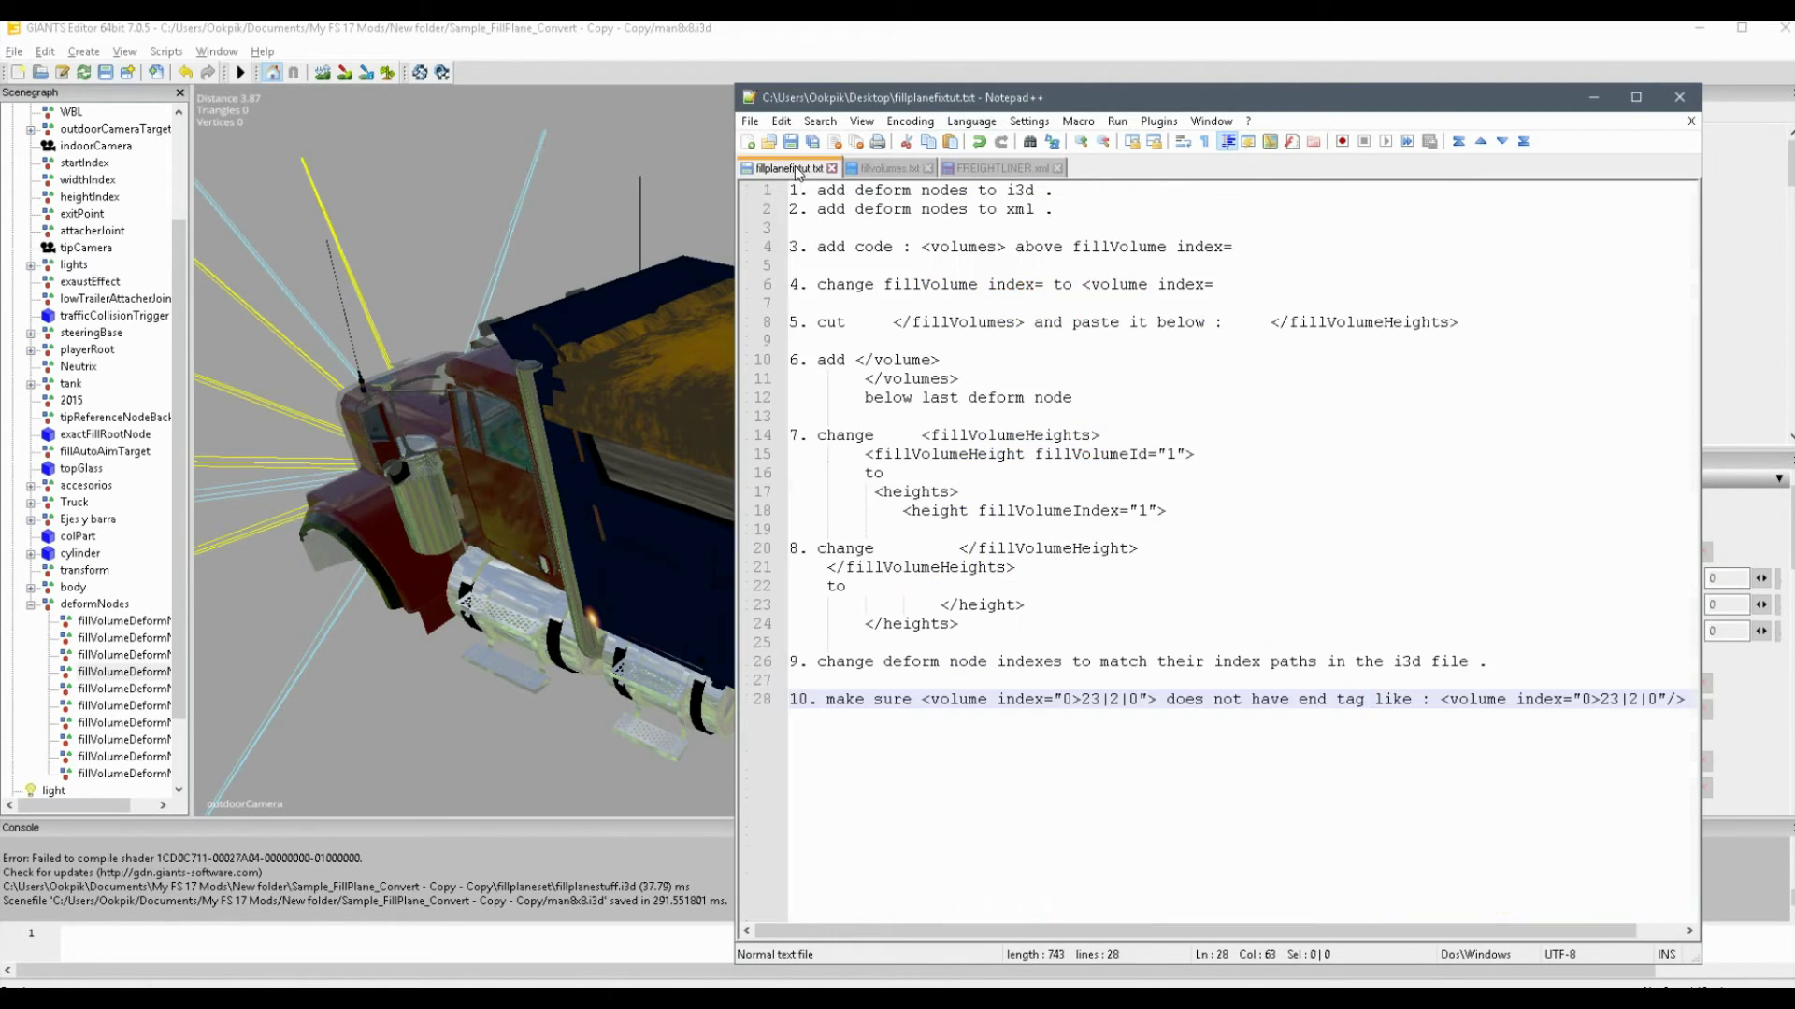
left_click(895, 170)
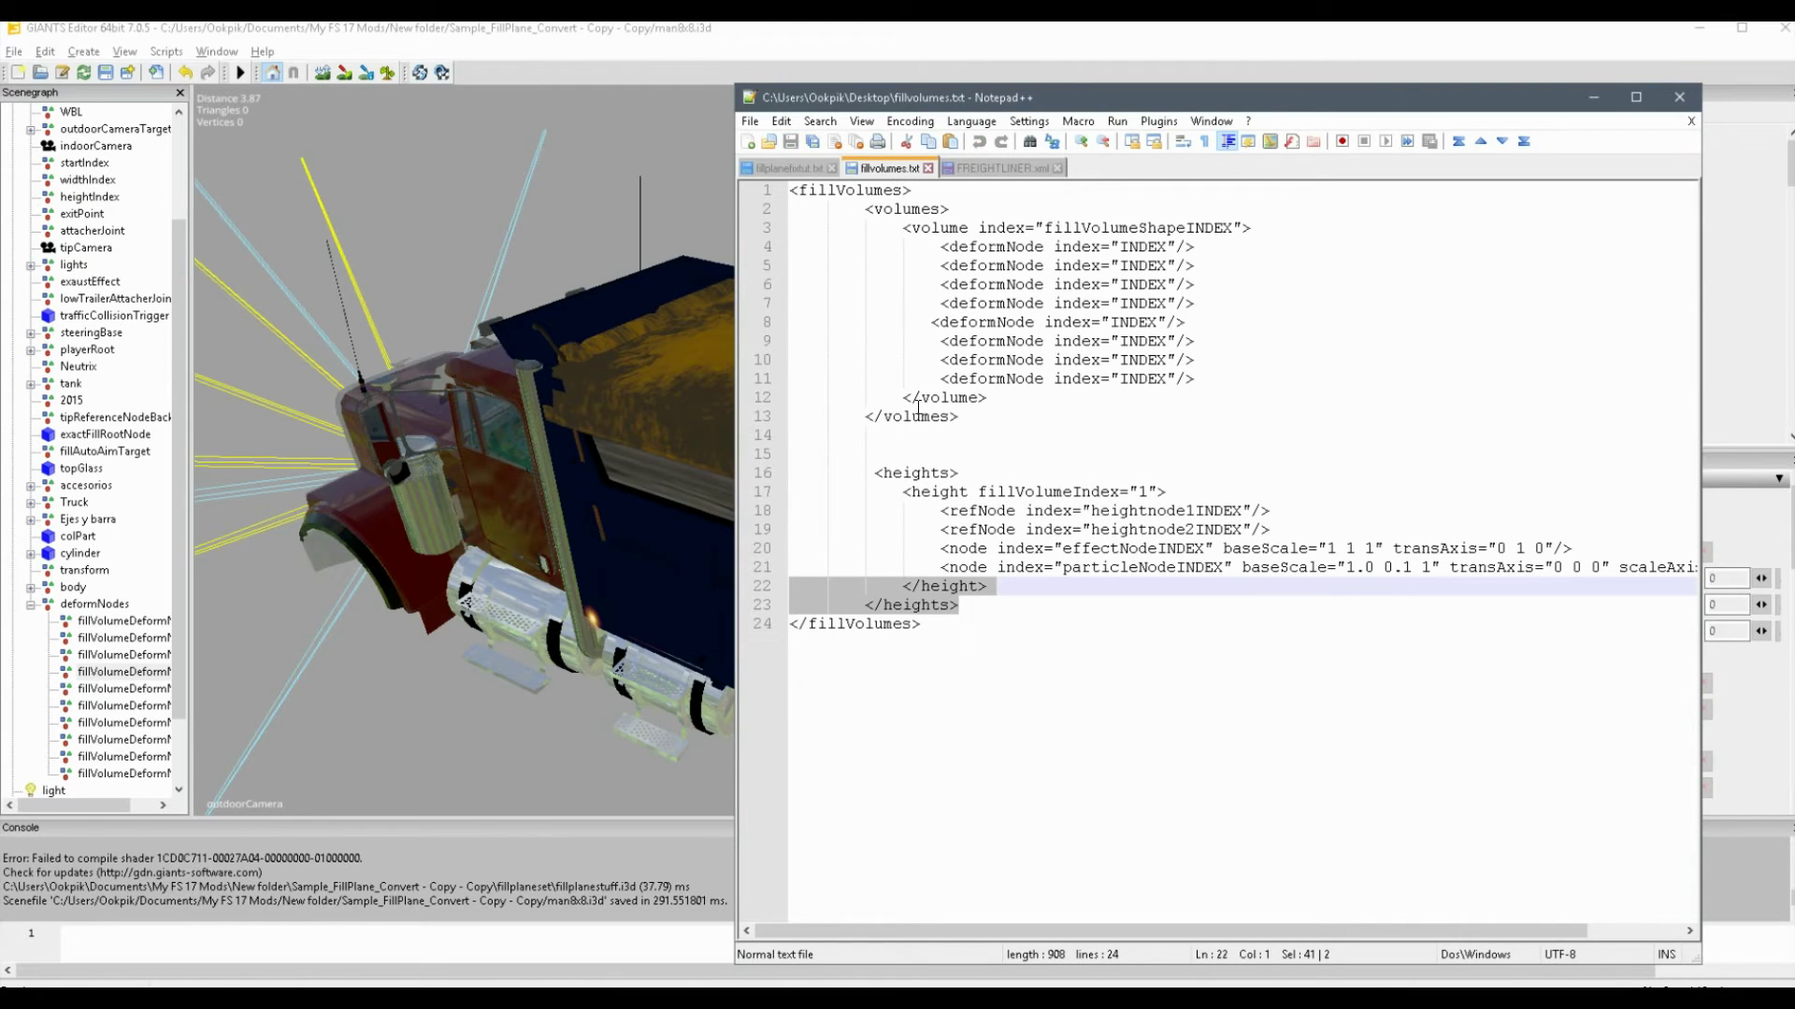
left_click_drag(941, 510, 1082, 510)
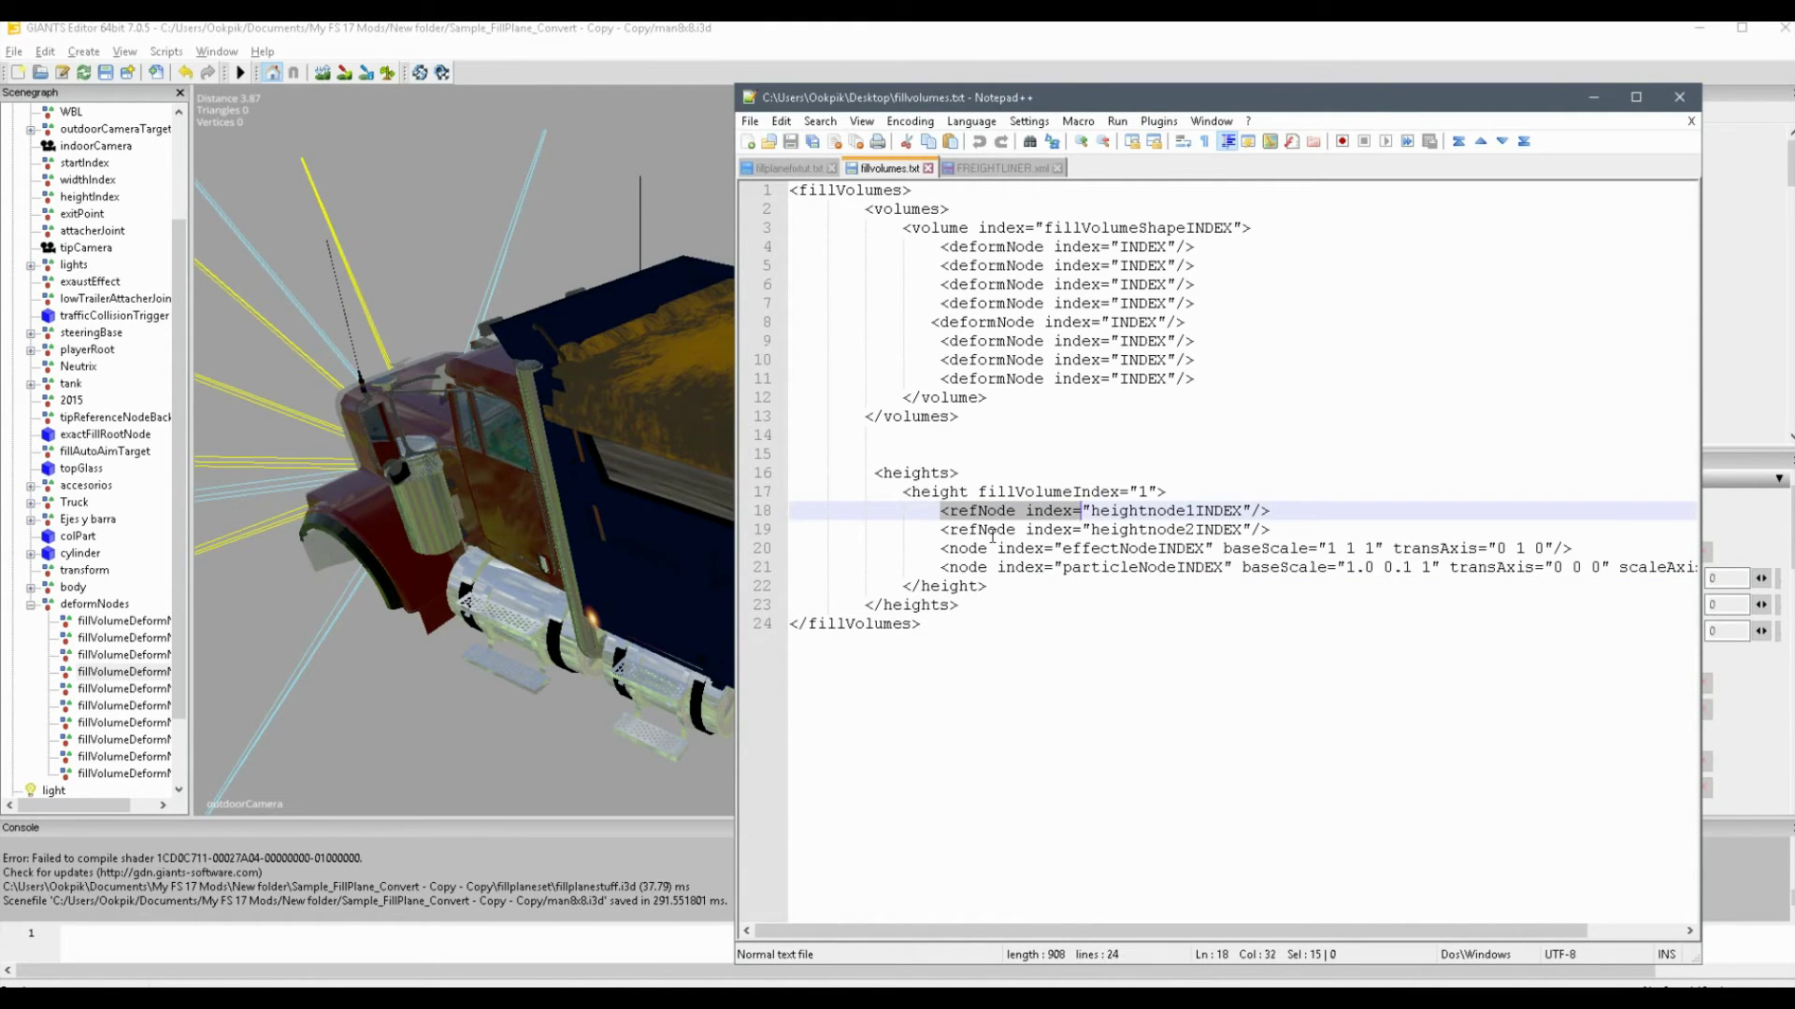
left_click_drag(941, 549, 1067, 549)
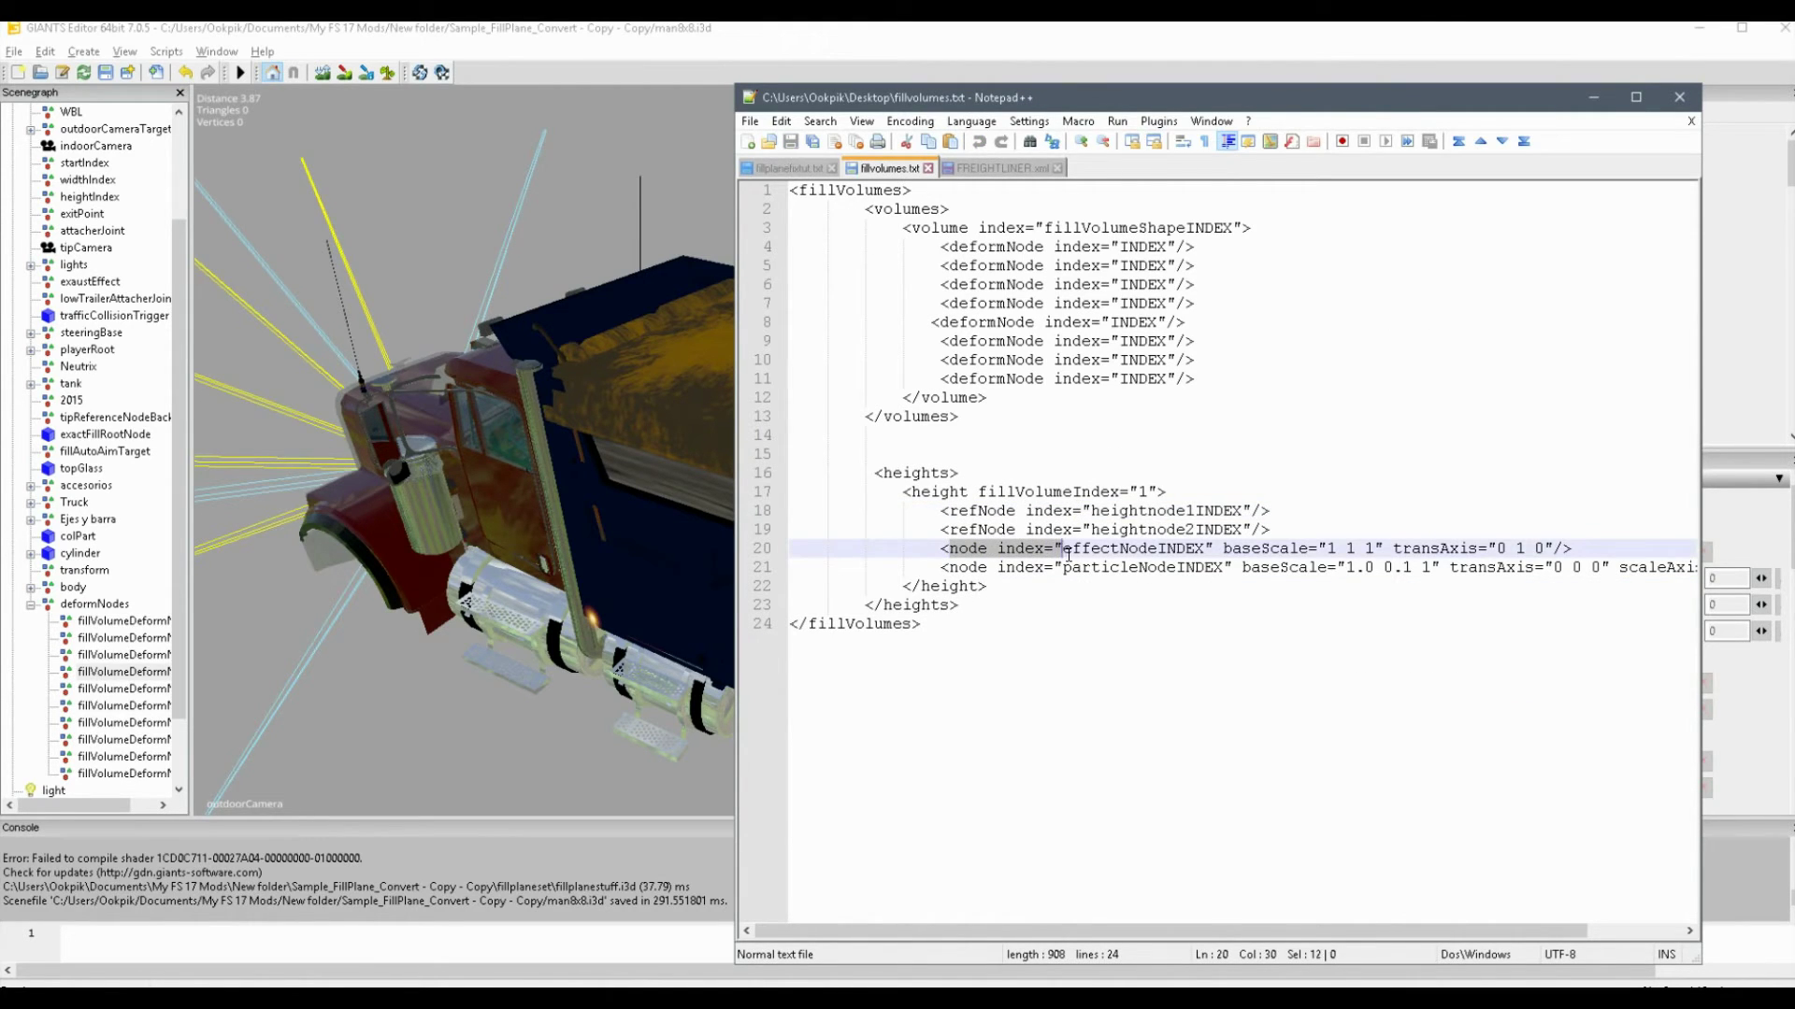
left_click(999, 168)
left_click_drag(916, 623, 967, 591)
left_click(890, 169)
left_click(944, 168)
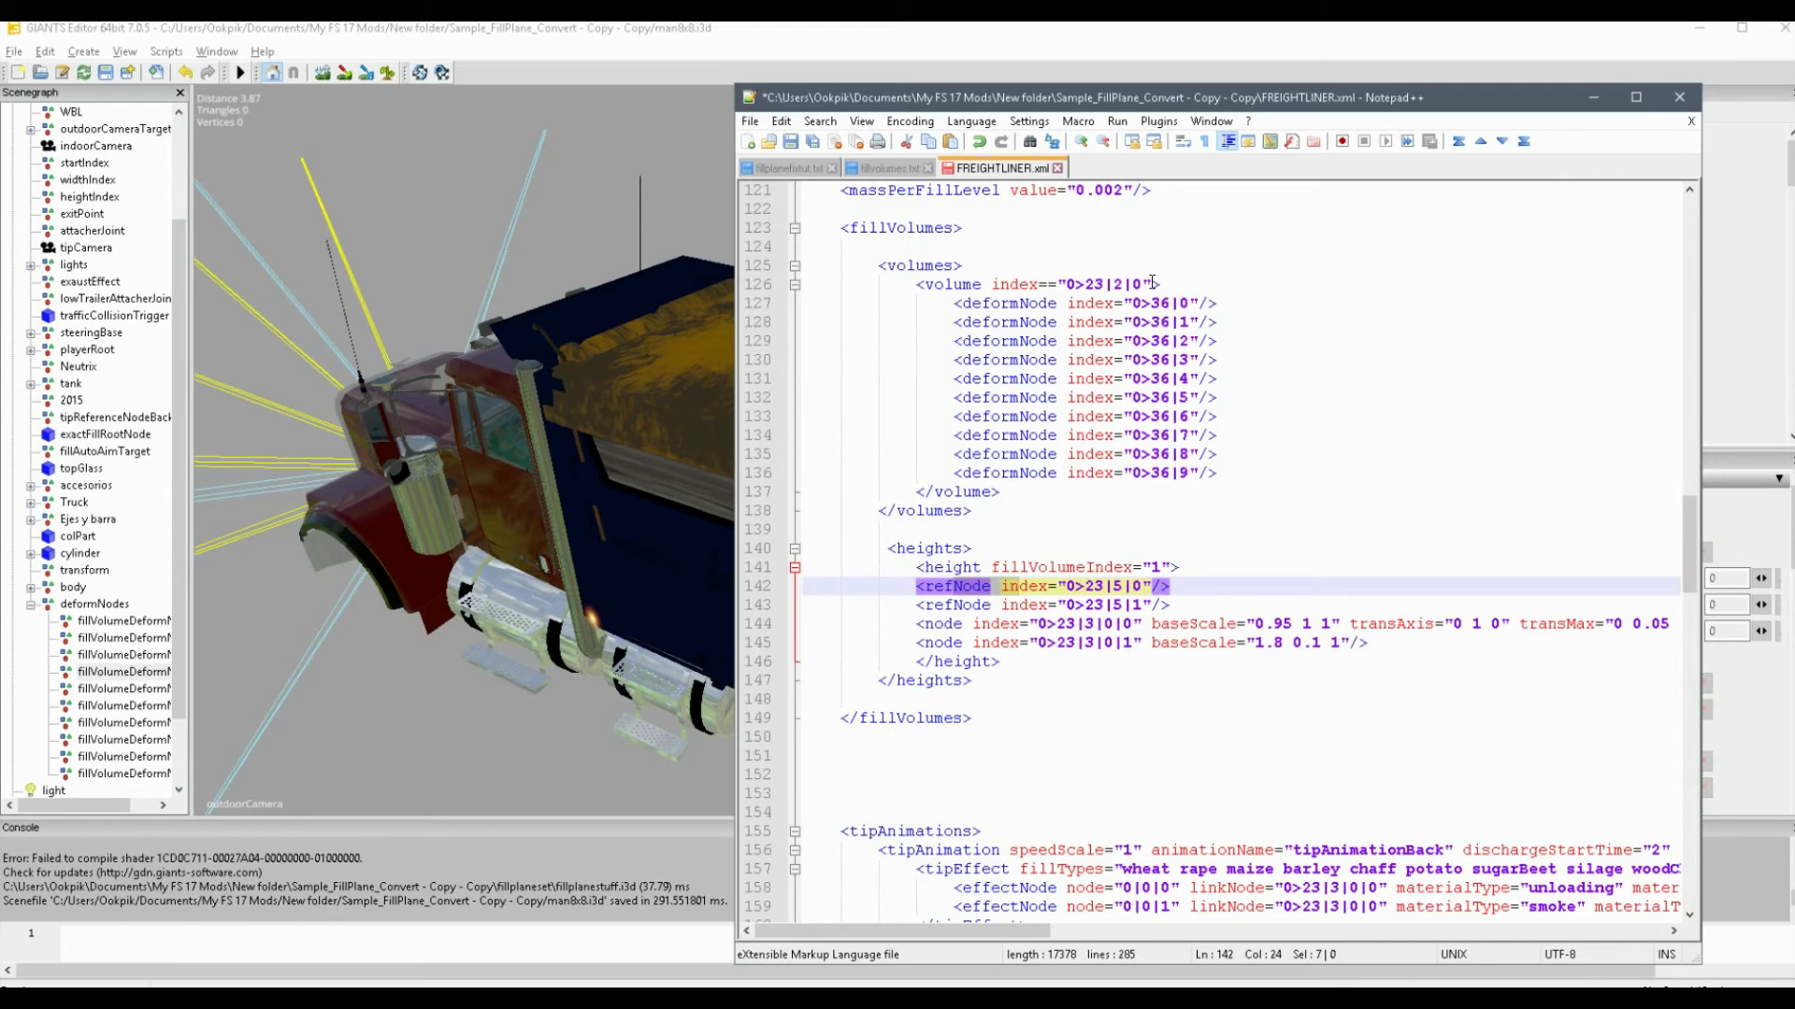
left_click_drag(1169, 279, 756, 264)
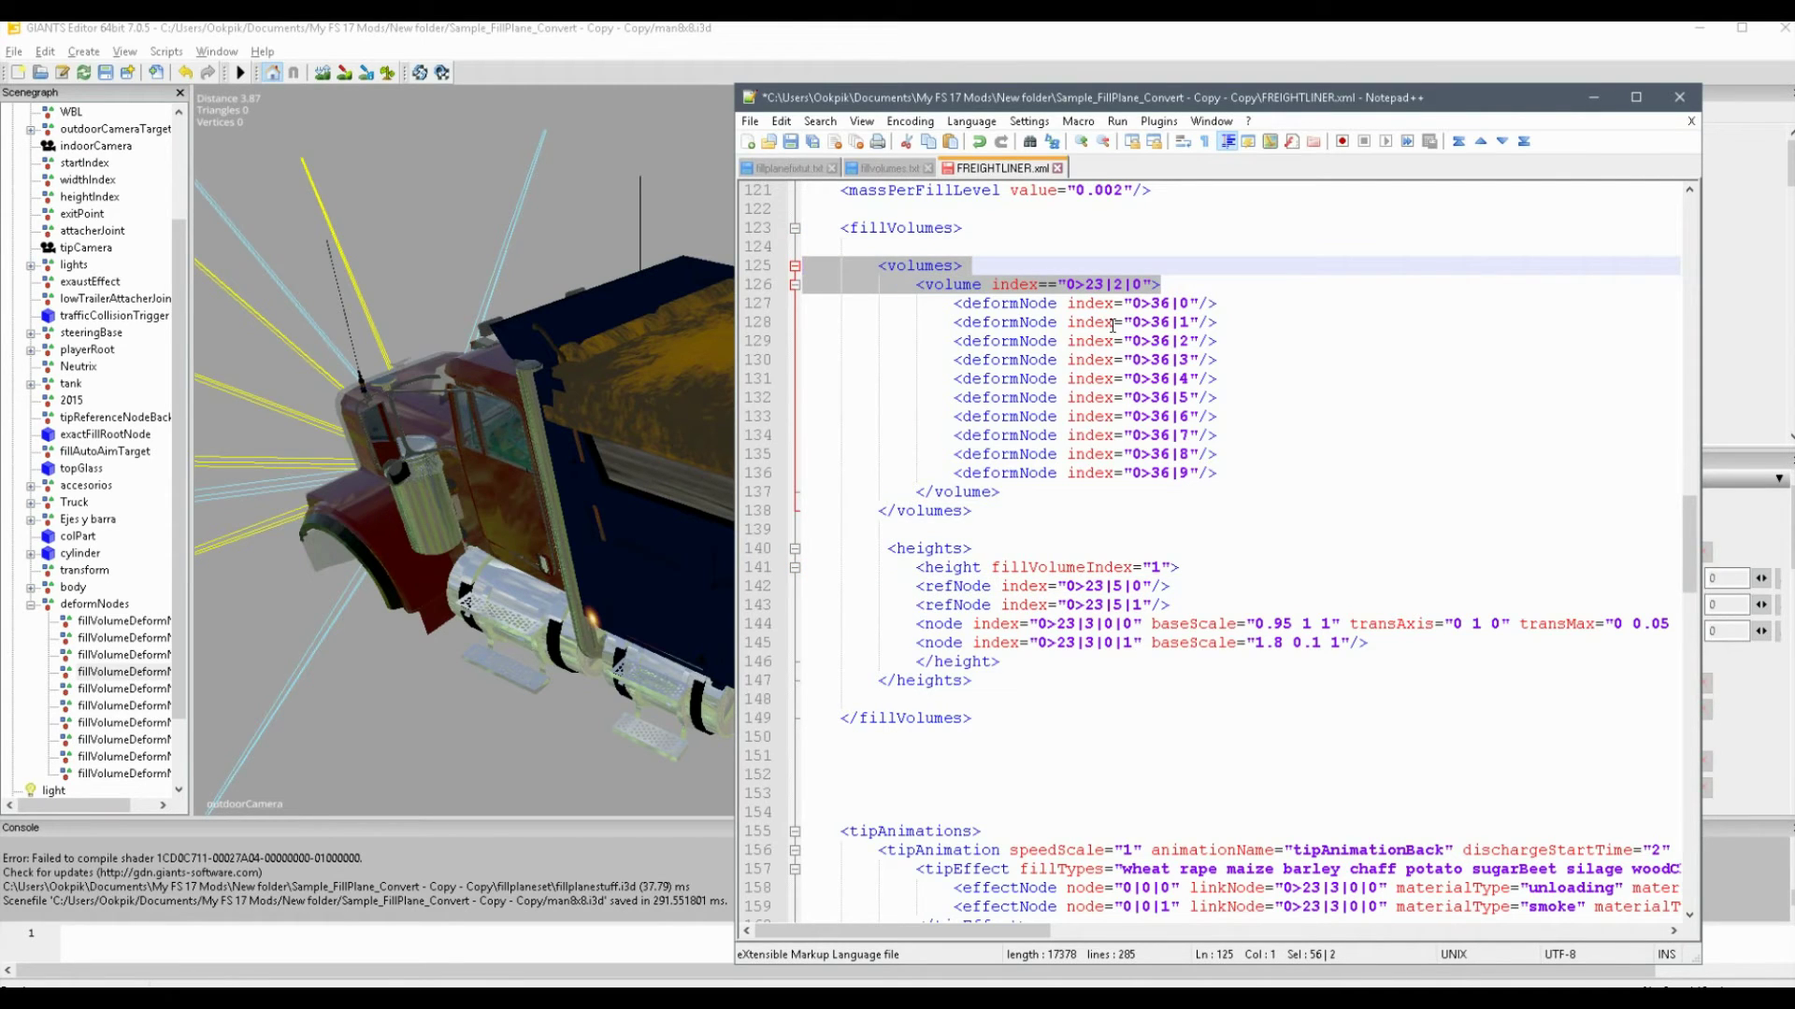
Step: Remove the extra '=' so the volume index reads "0>23|2|0", save FREIGHTLINER.xml, and close Notepad++
left_click(1051, 285)
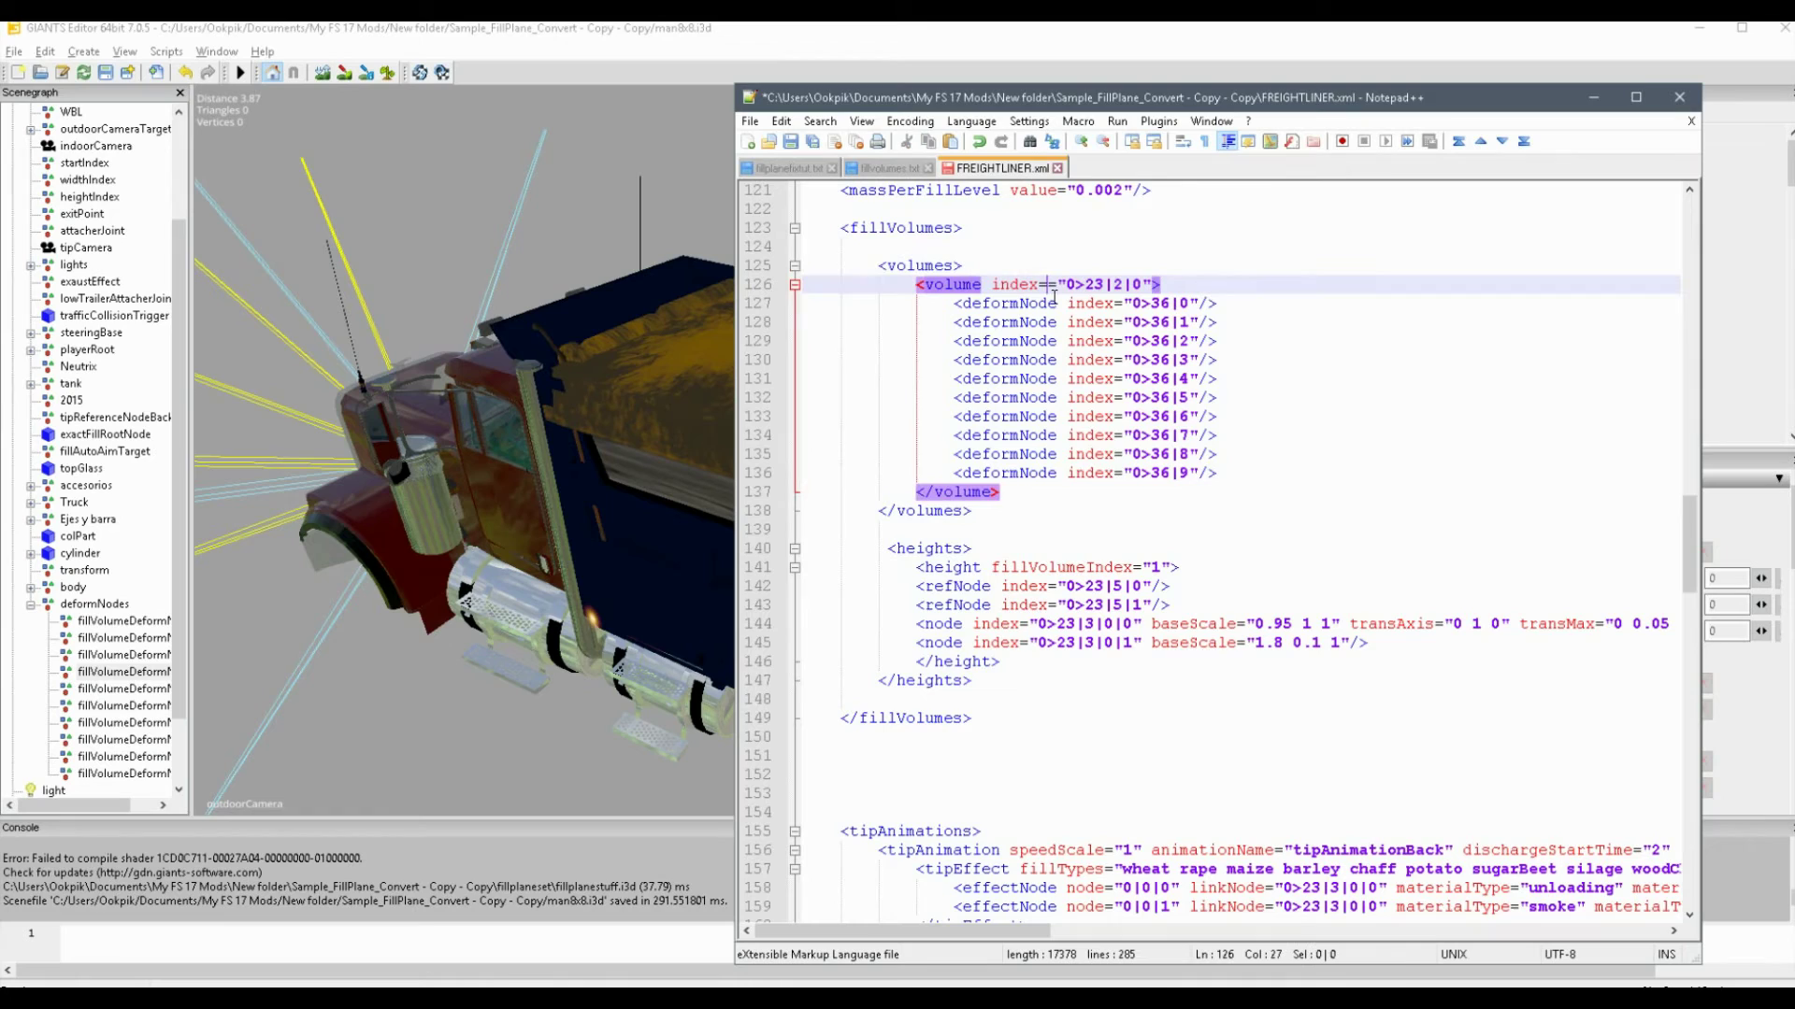
key("BackSpace")
left_click(1164, 282)
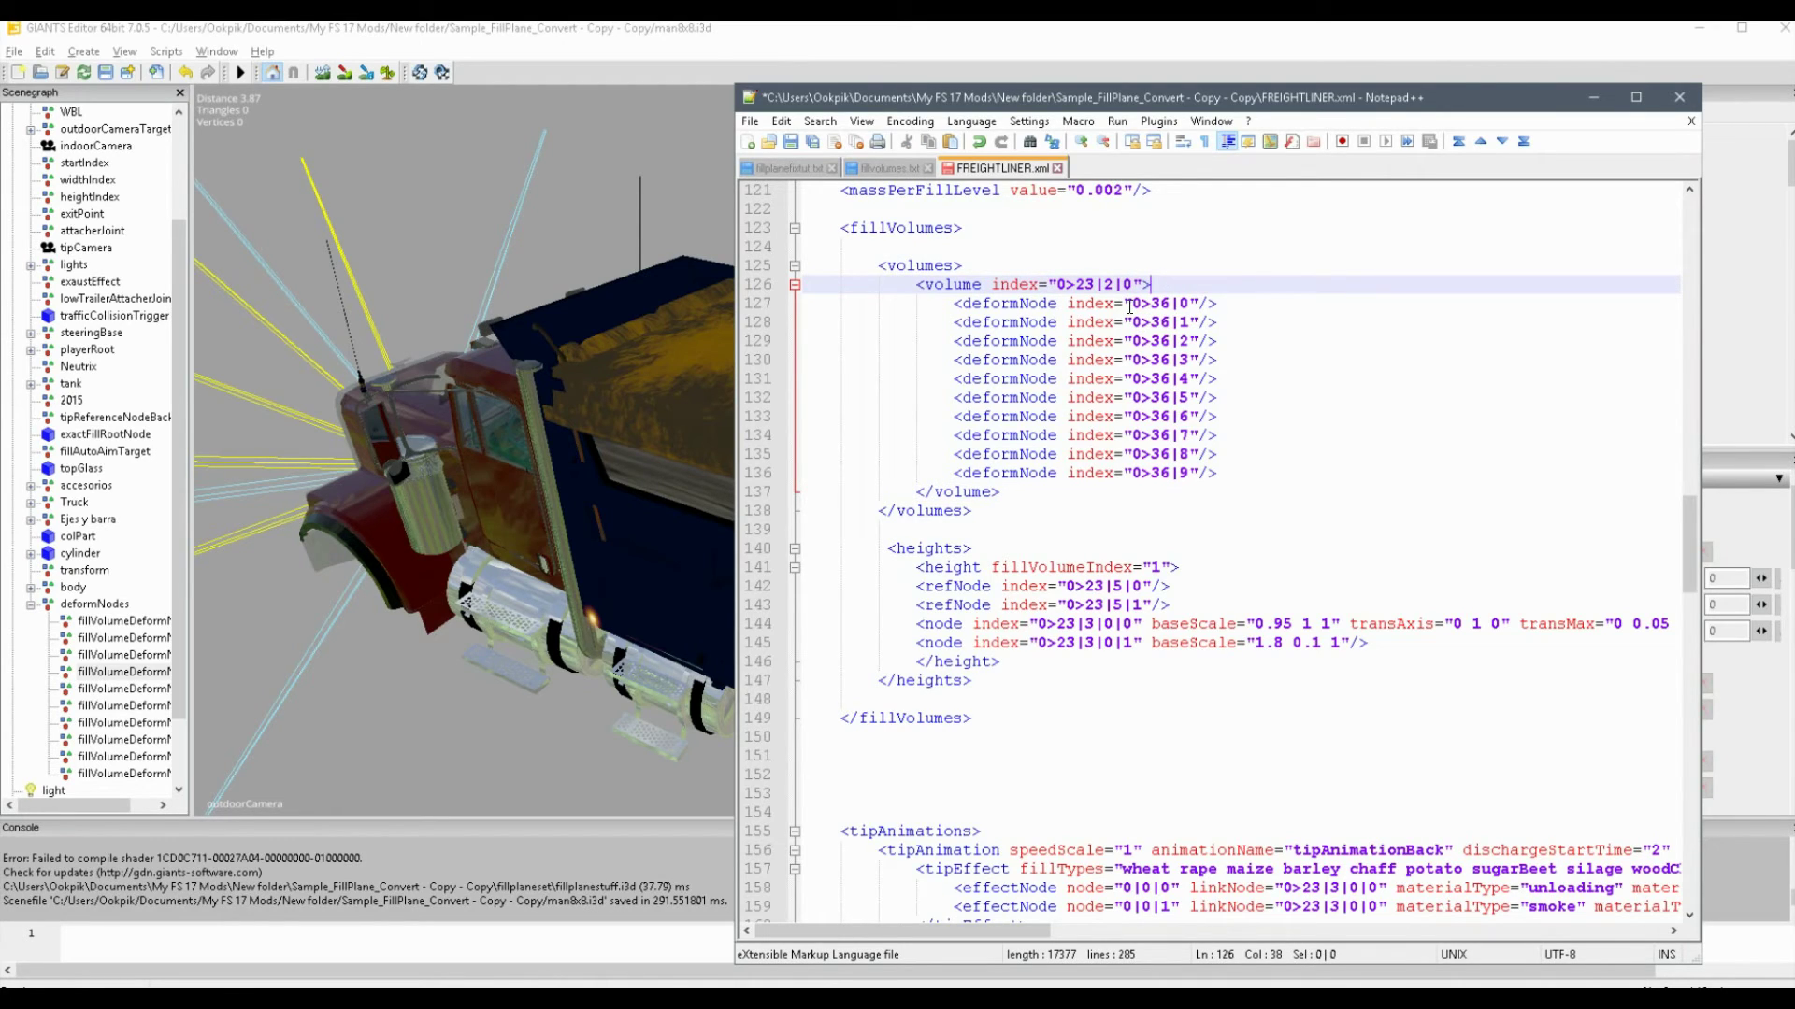
left_click(1046, 285)
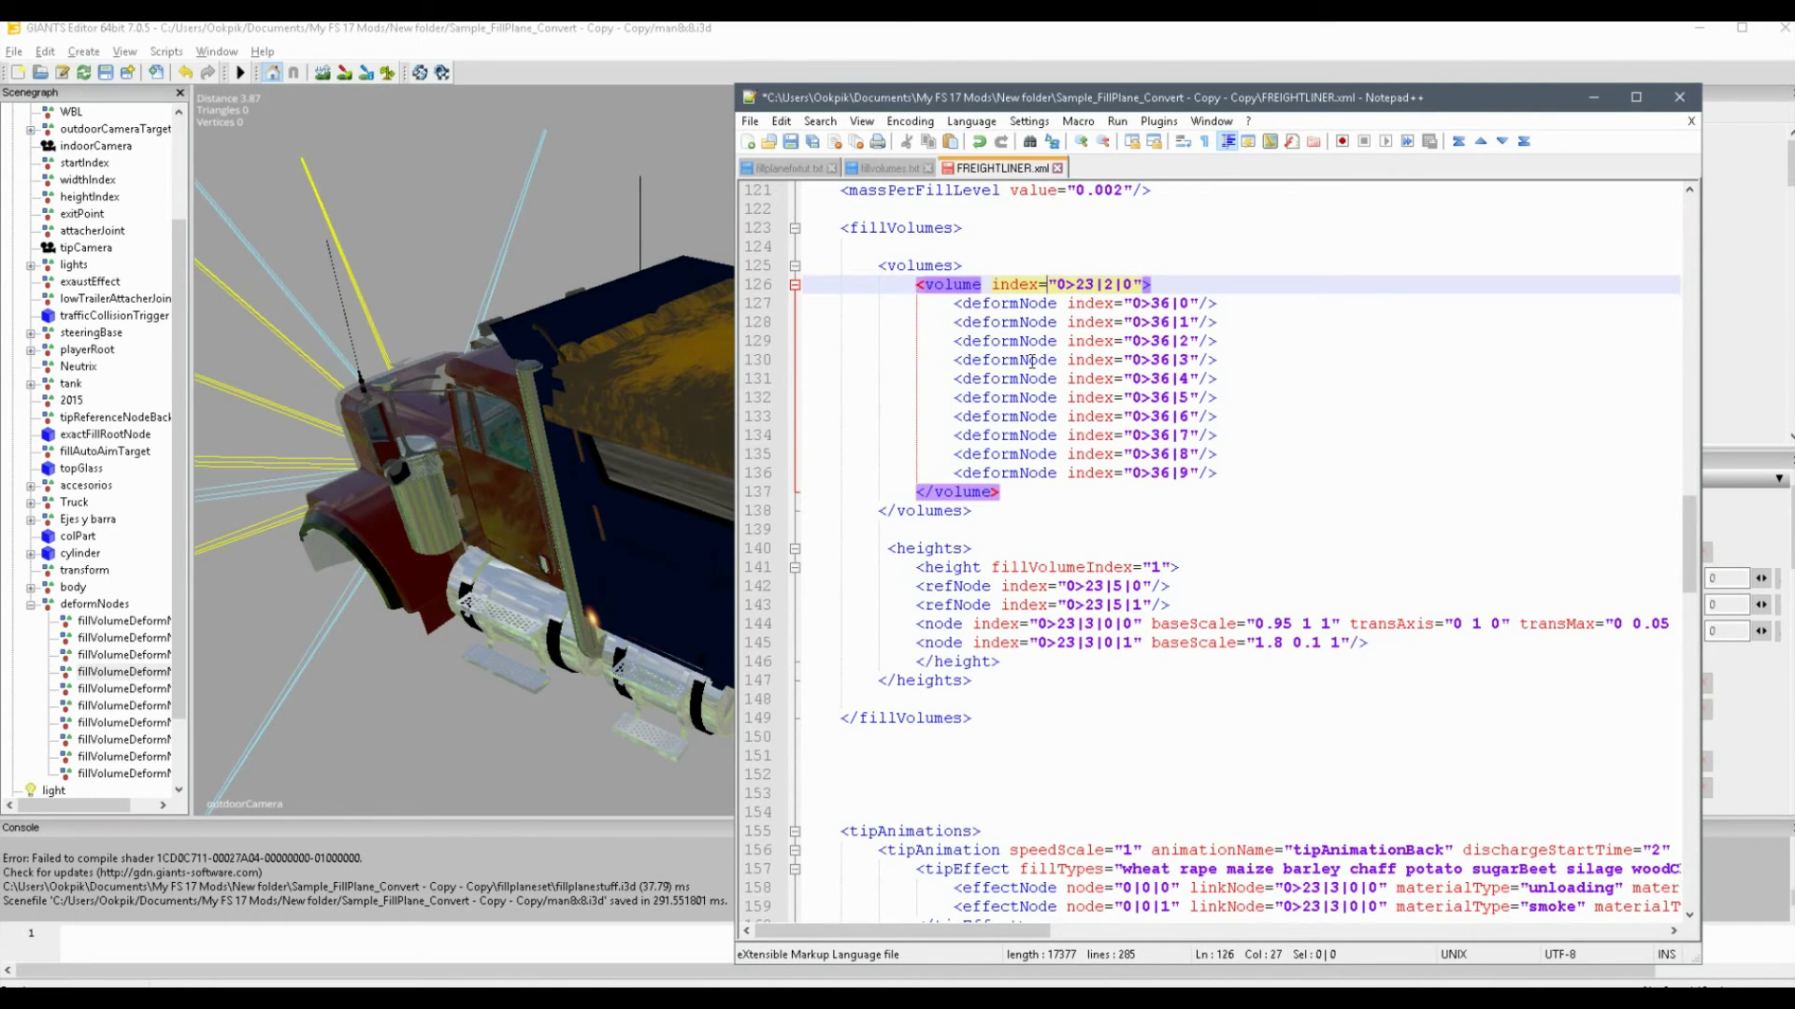
key("ctrl+s")
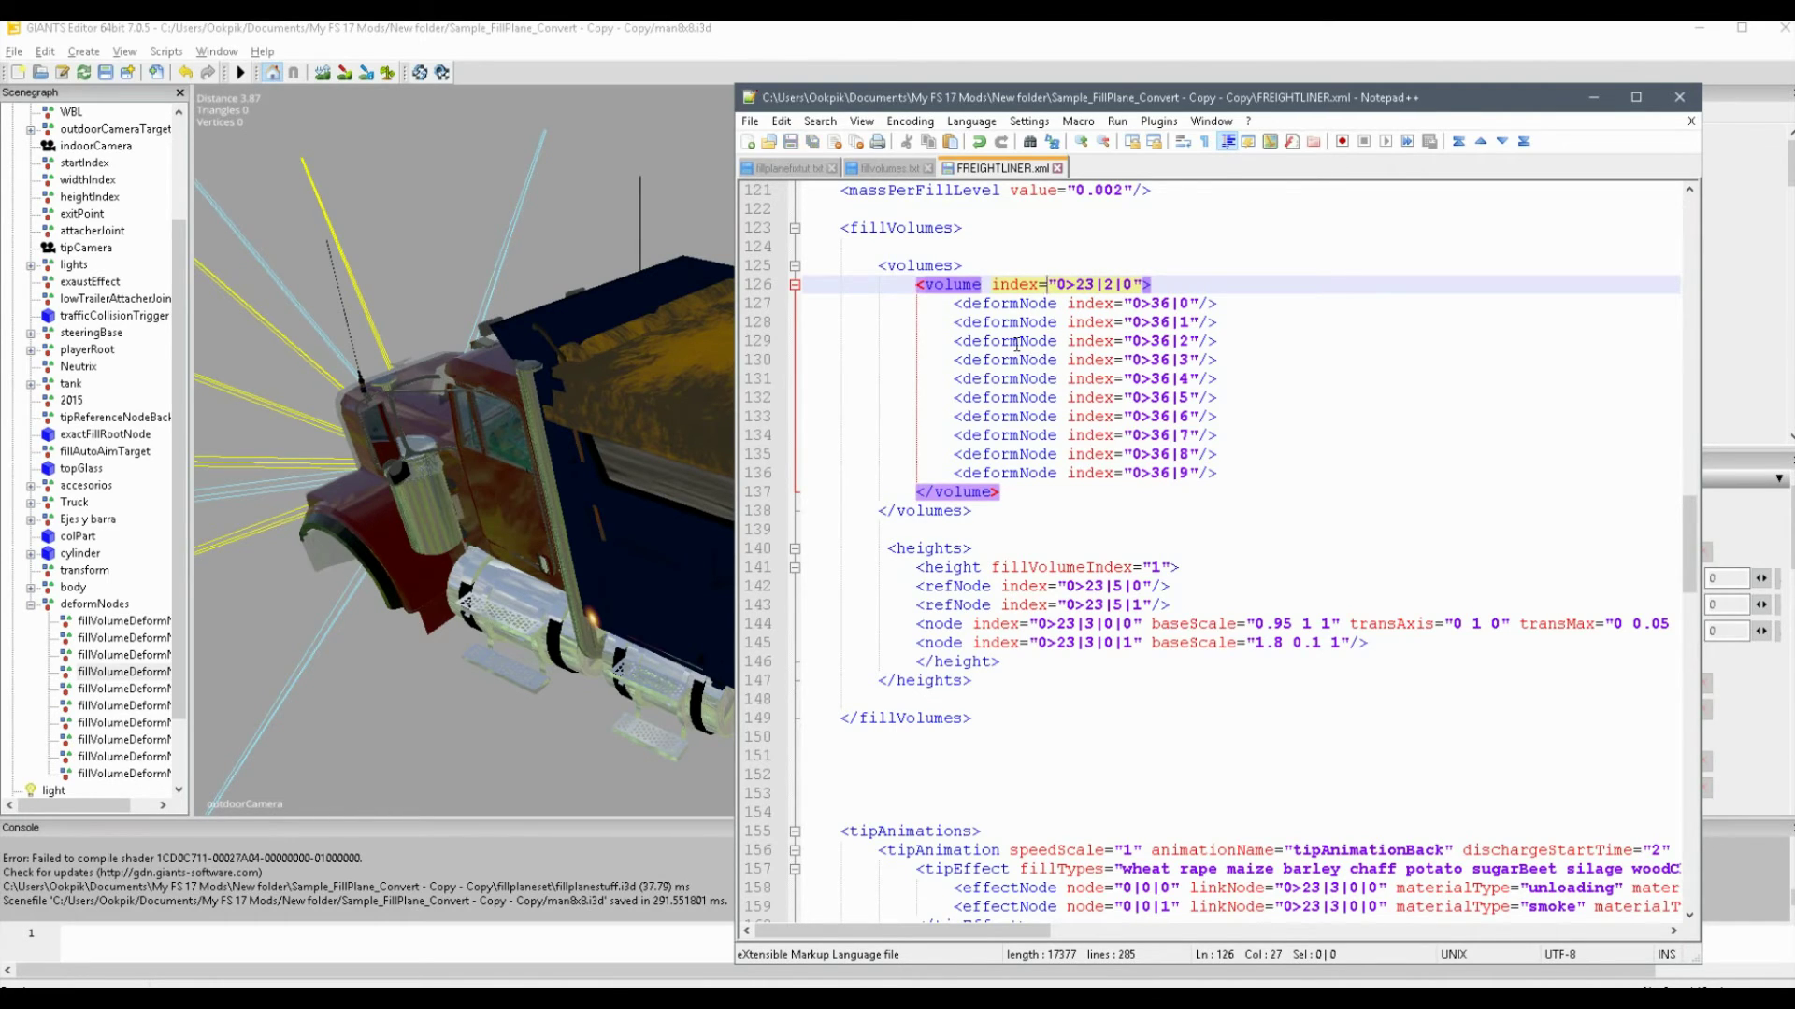
left_click(1680, 97)
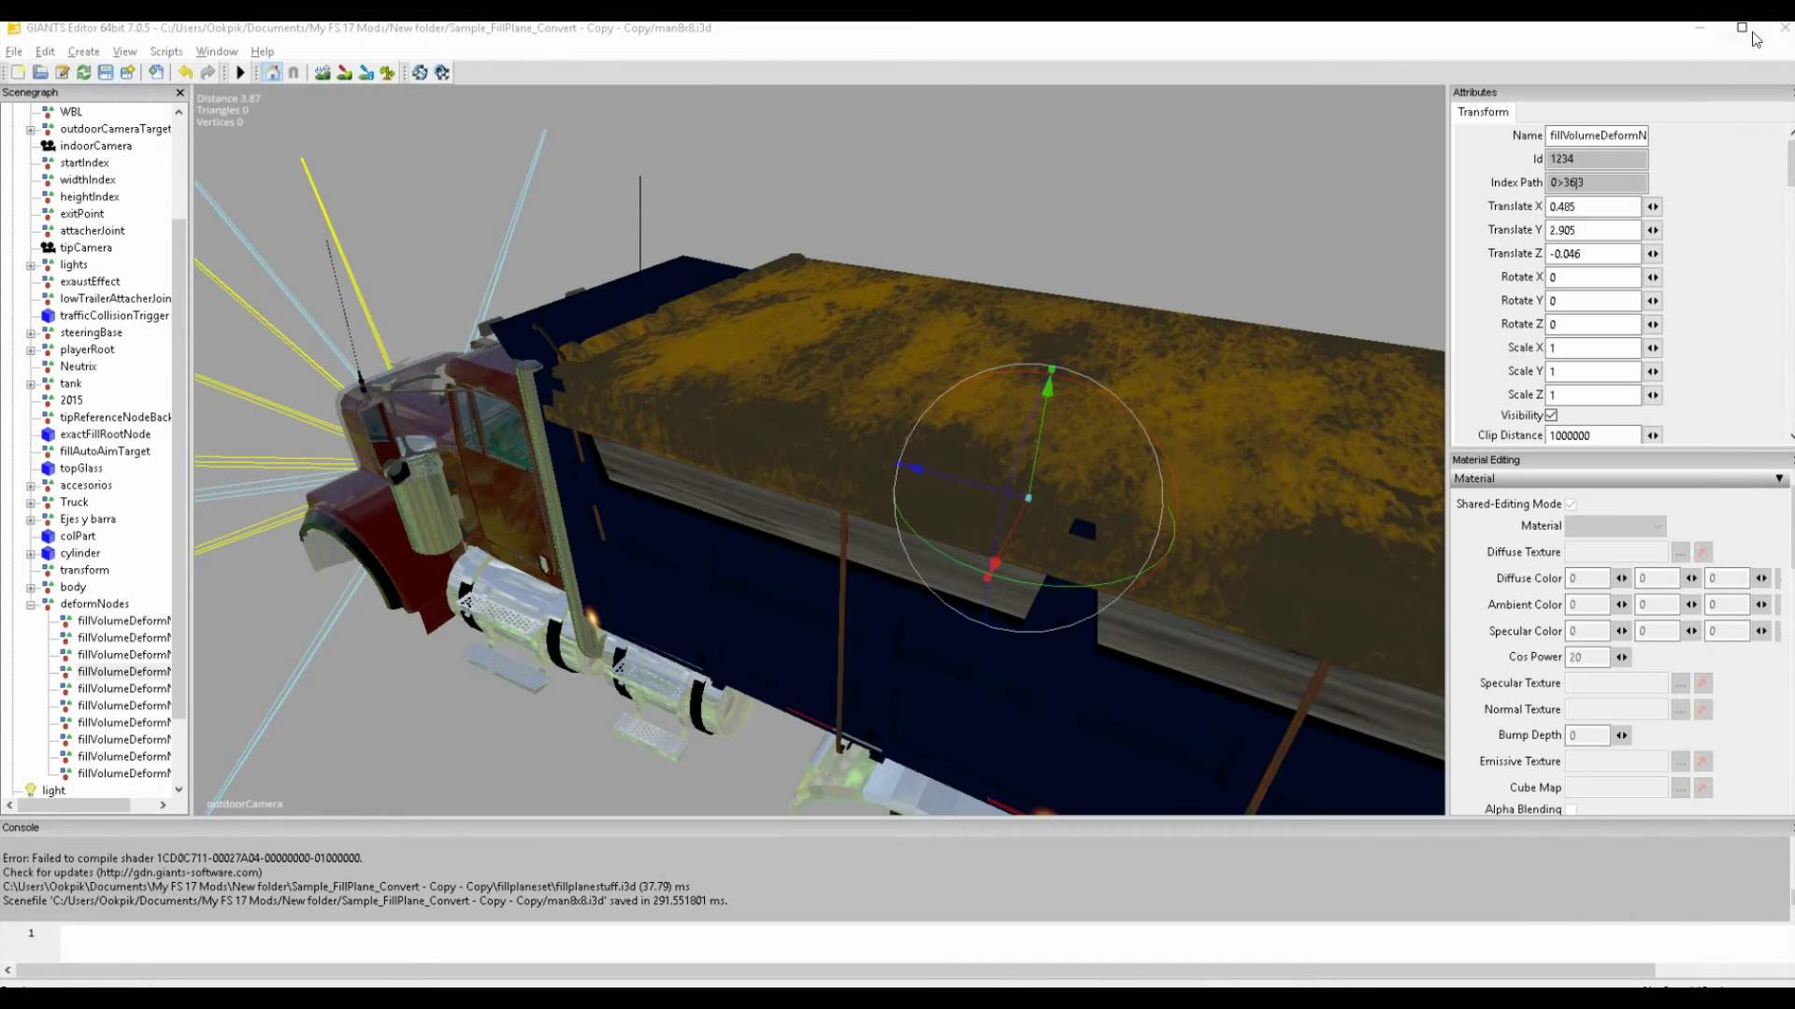
Step: Save the man8x8 truck scene and exit GIANTS Editor
left_click(15, 54)
left_click(43, 135)
left_click(14, 51)
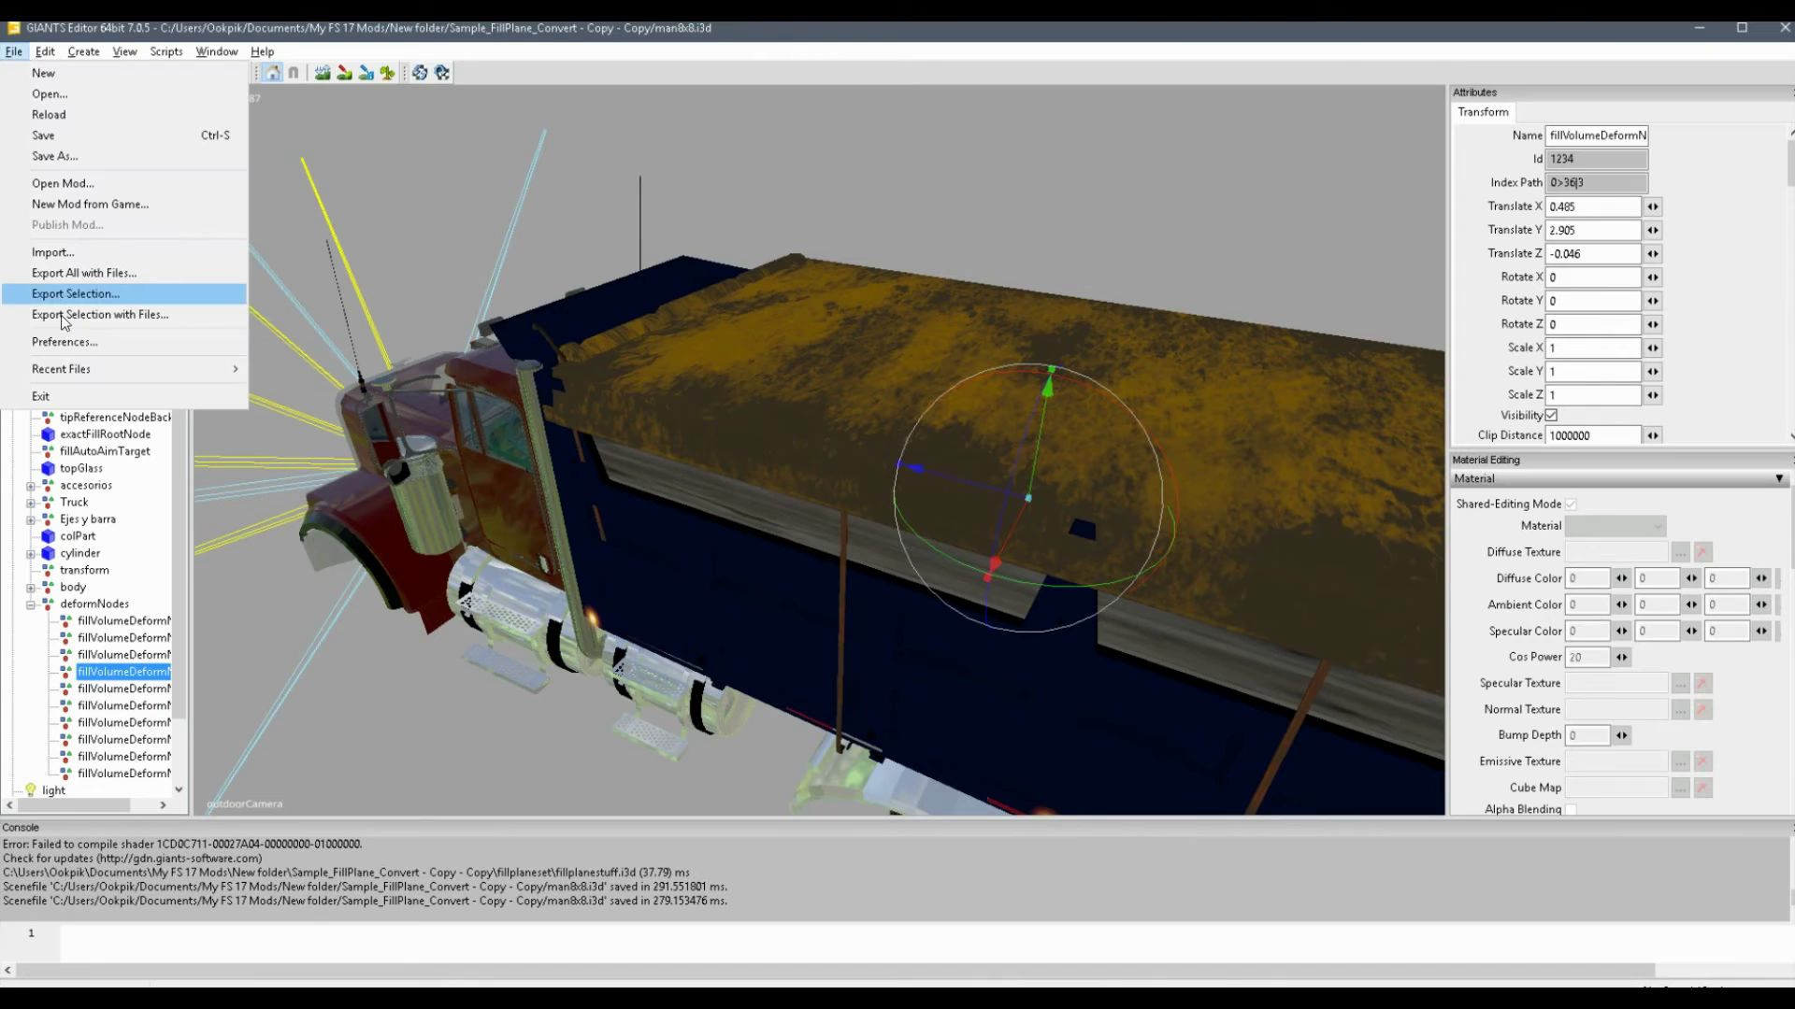
left_click(40, 397)
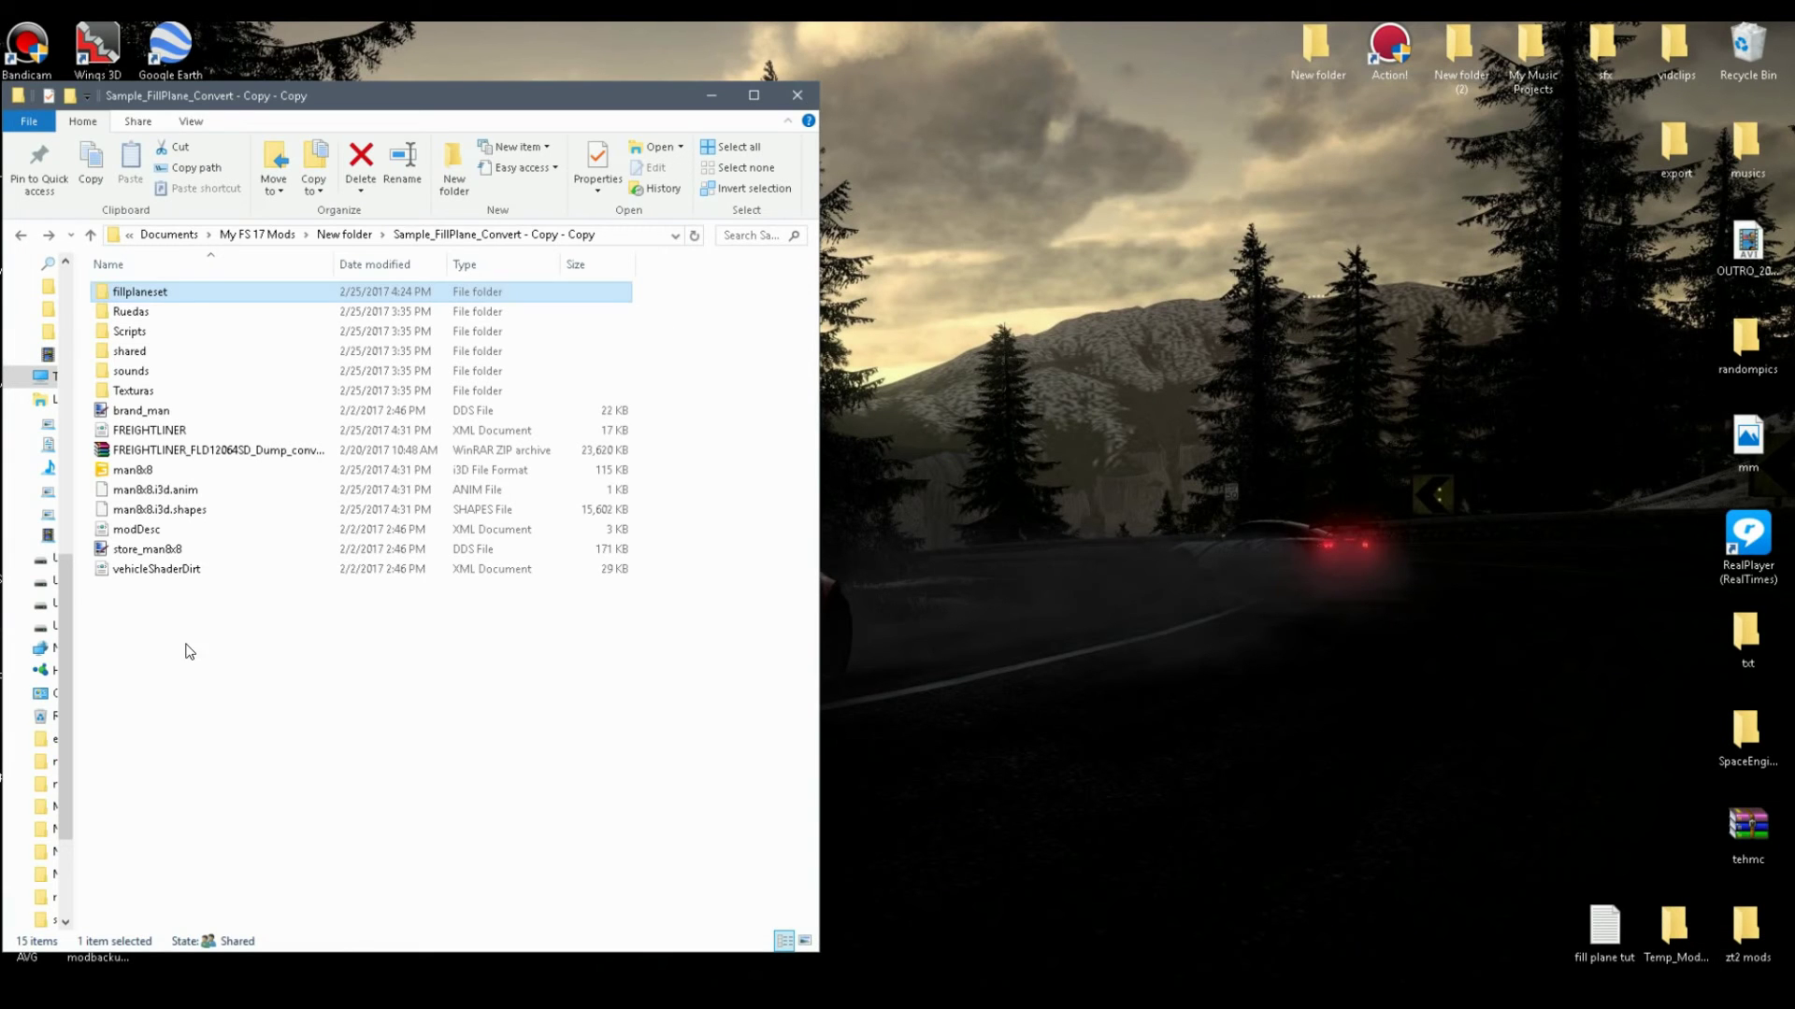
Step: Select the edited mod files and copy the updated FREIGHTLINER zip archive
left_click_drag(214, 618, 448, 454)
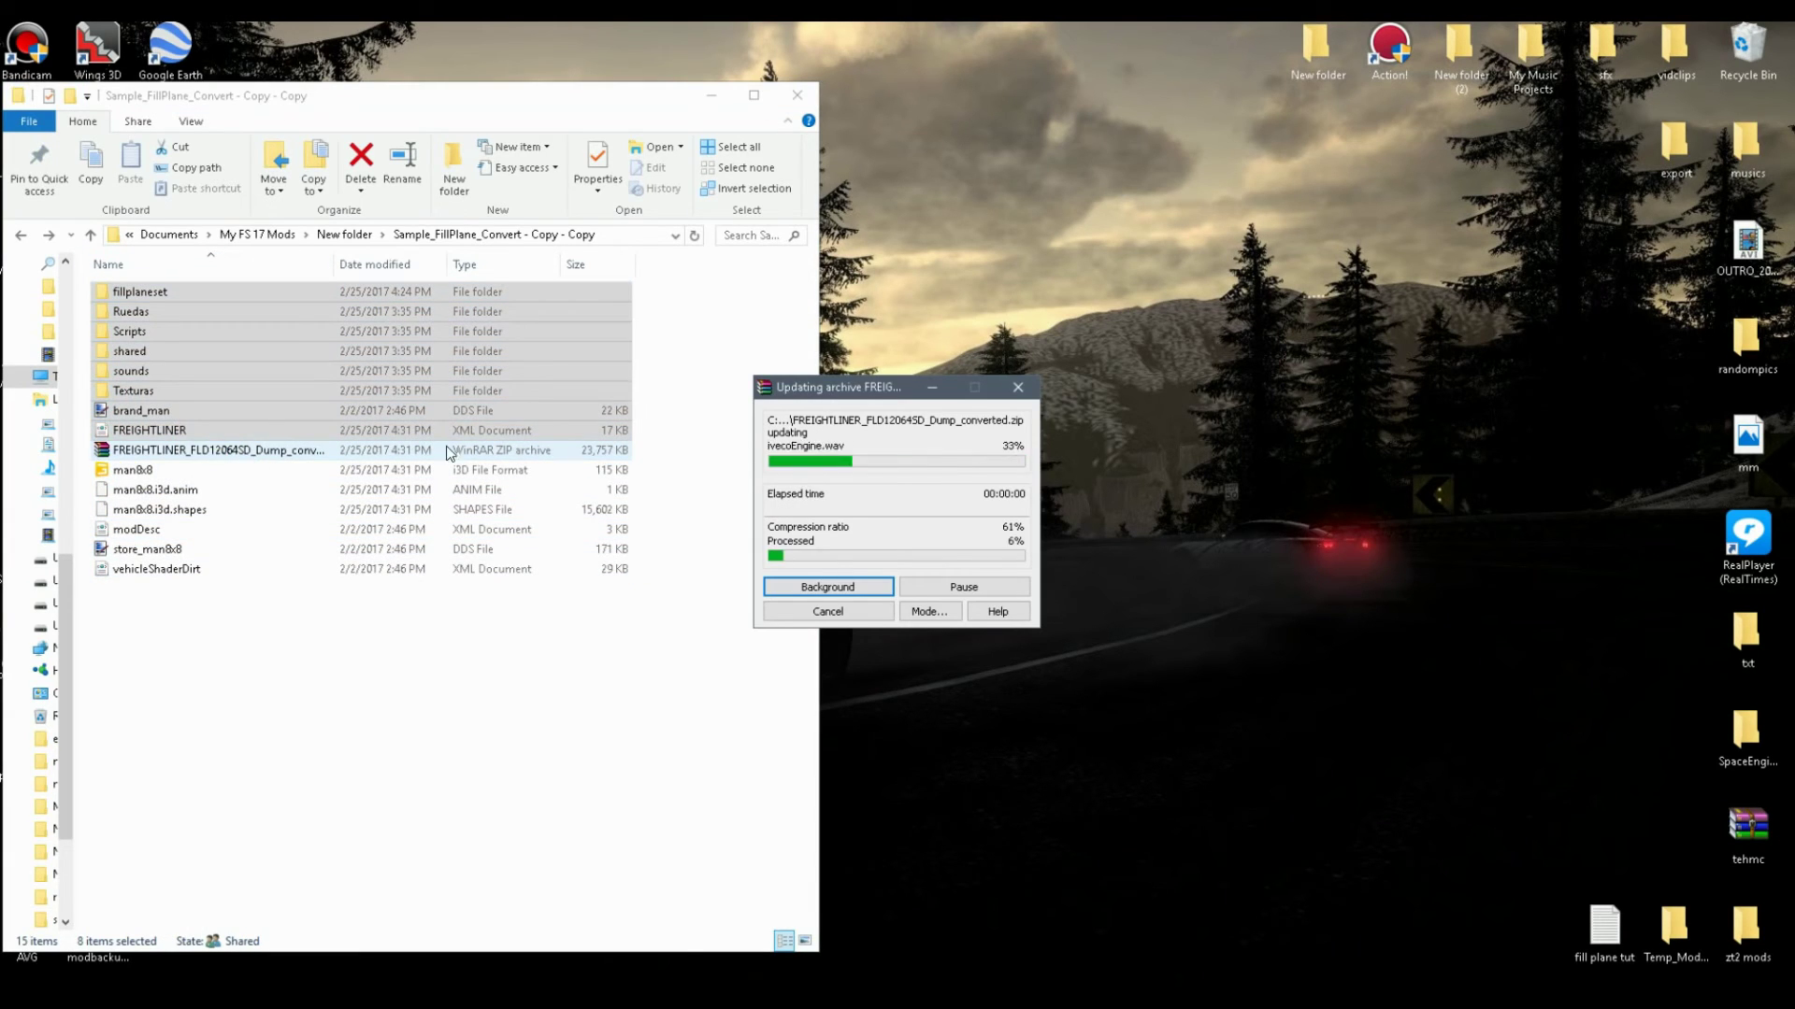
left_click(187, 451)
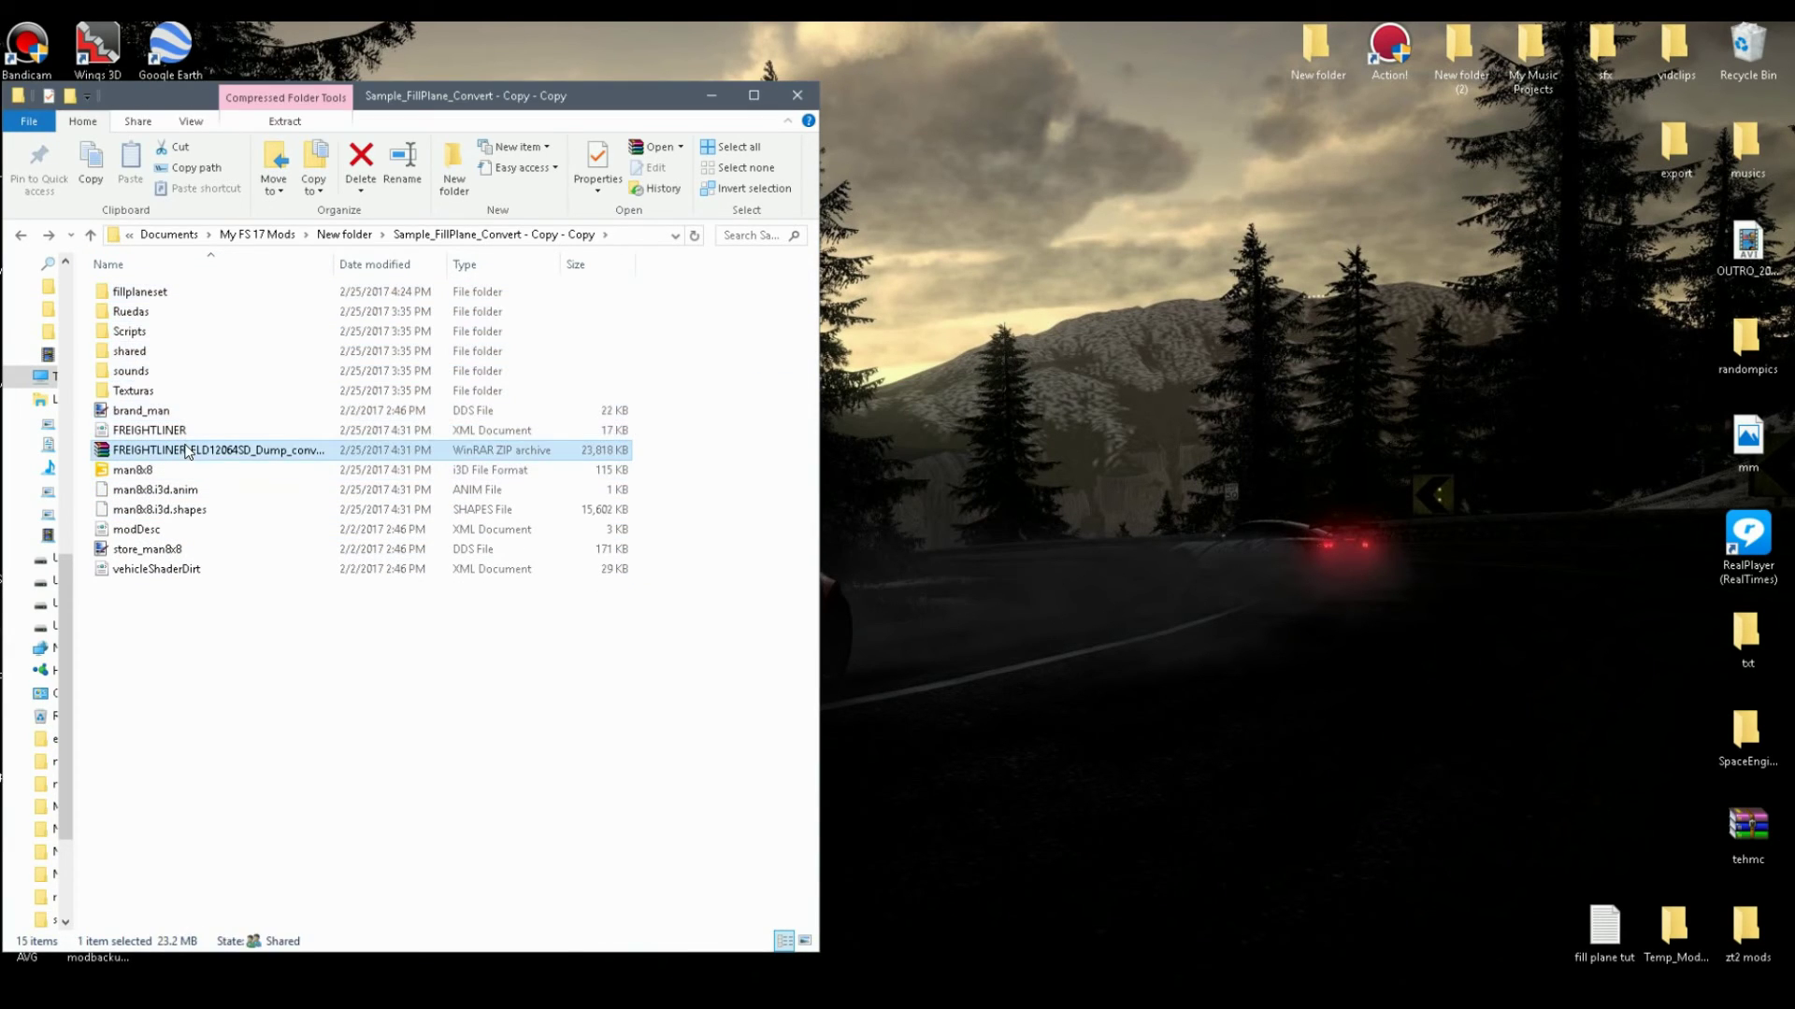
right_click(187, 452)
left_click(282, 858)
Step: Paste the zip into FarmingSimulator2017's mods folder, replacing the old copy
mouse_move(117, 990)
left_click(176, 921)
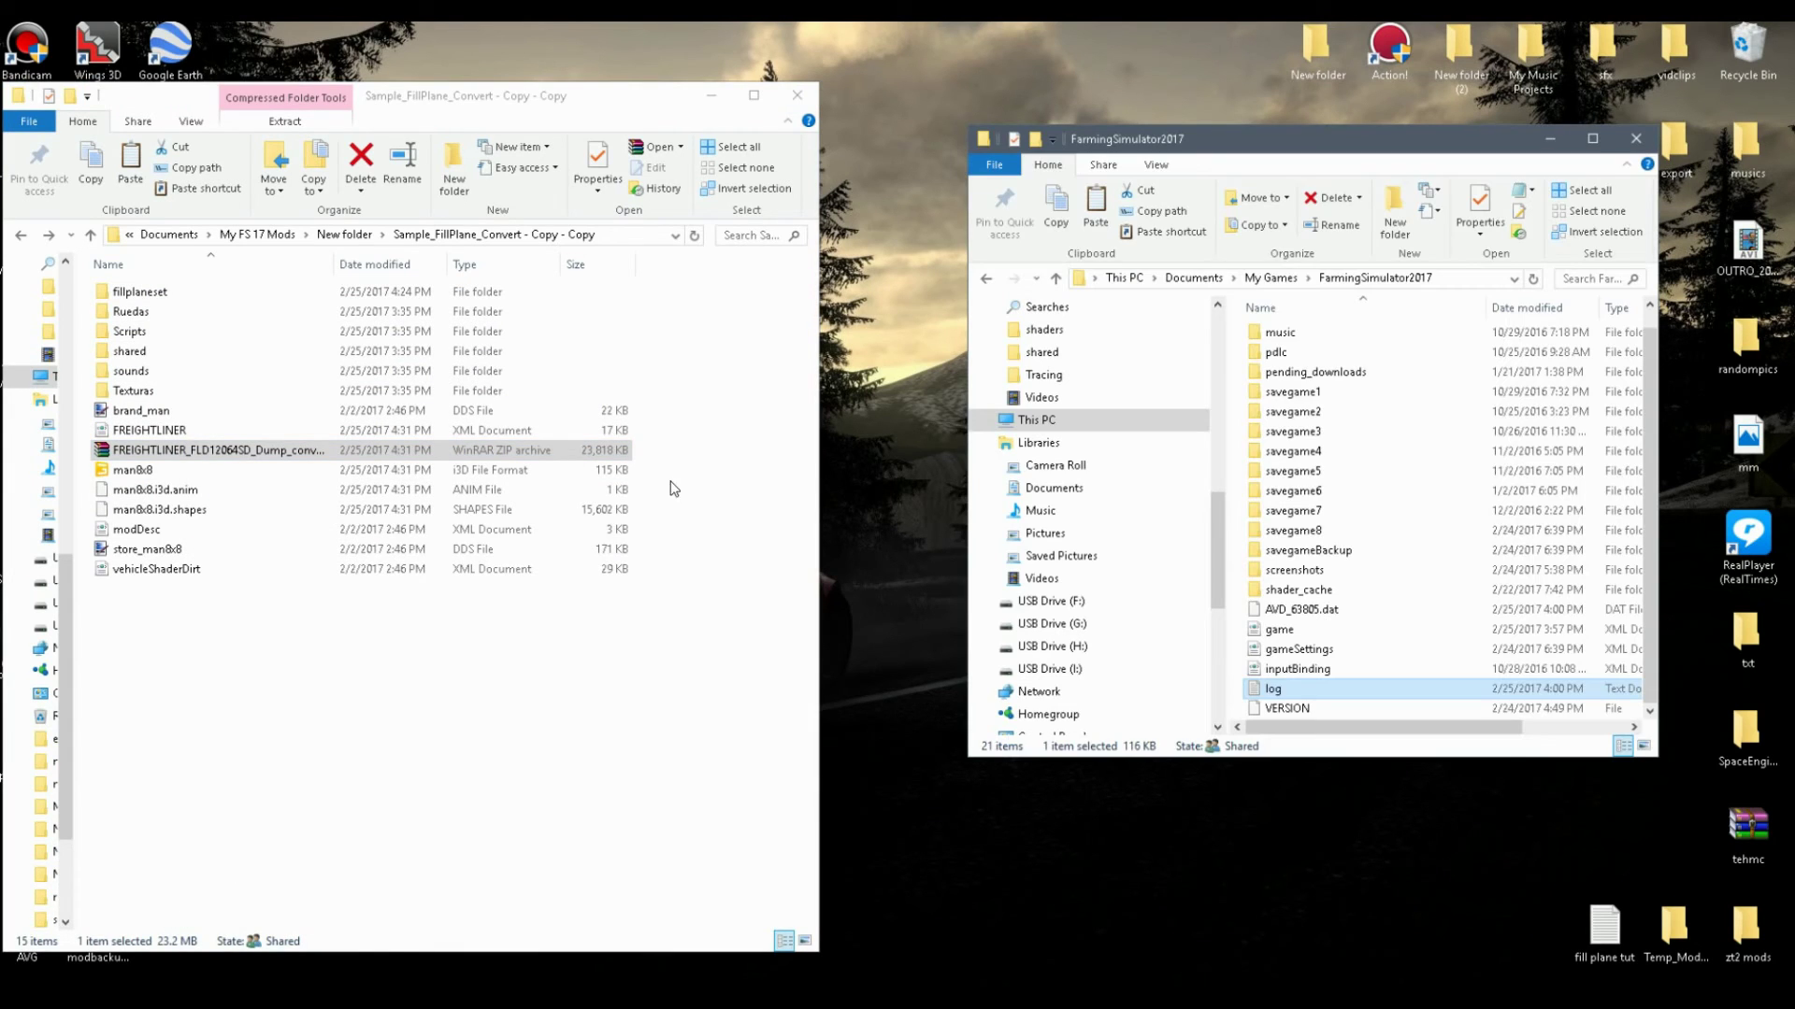
scroll(1311, 338, "up", 1)
double_click(1295, 334)
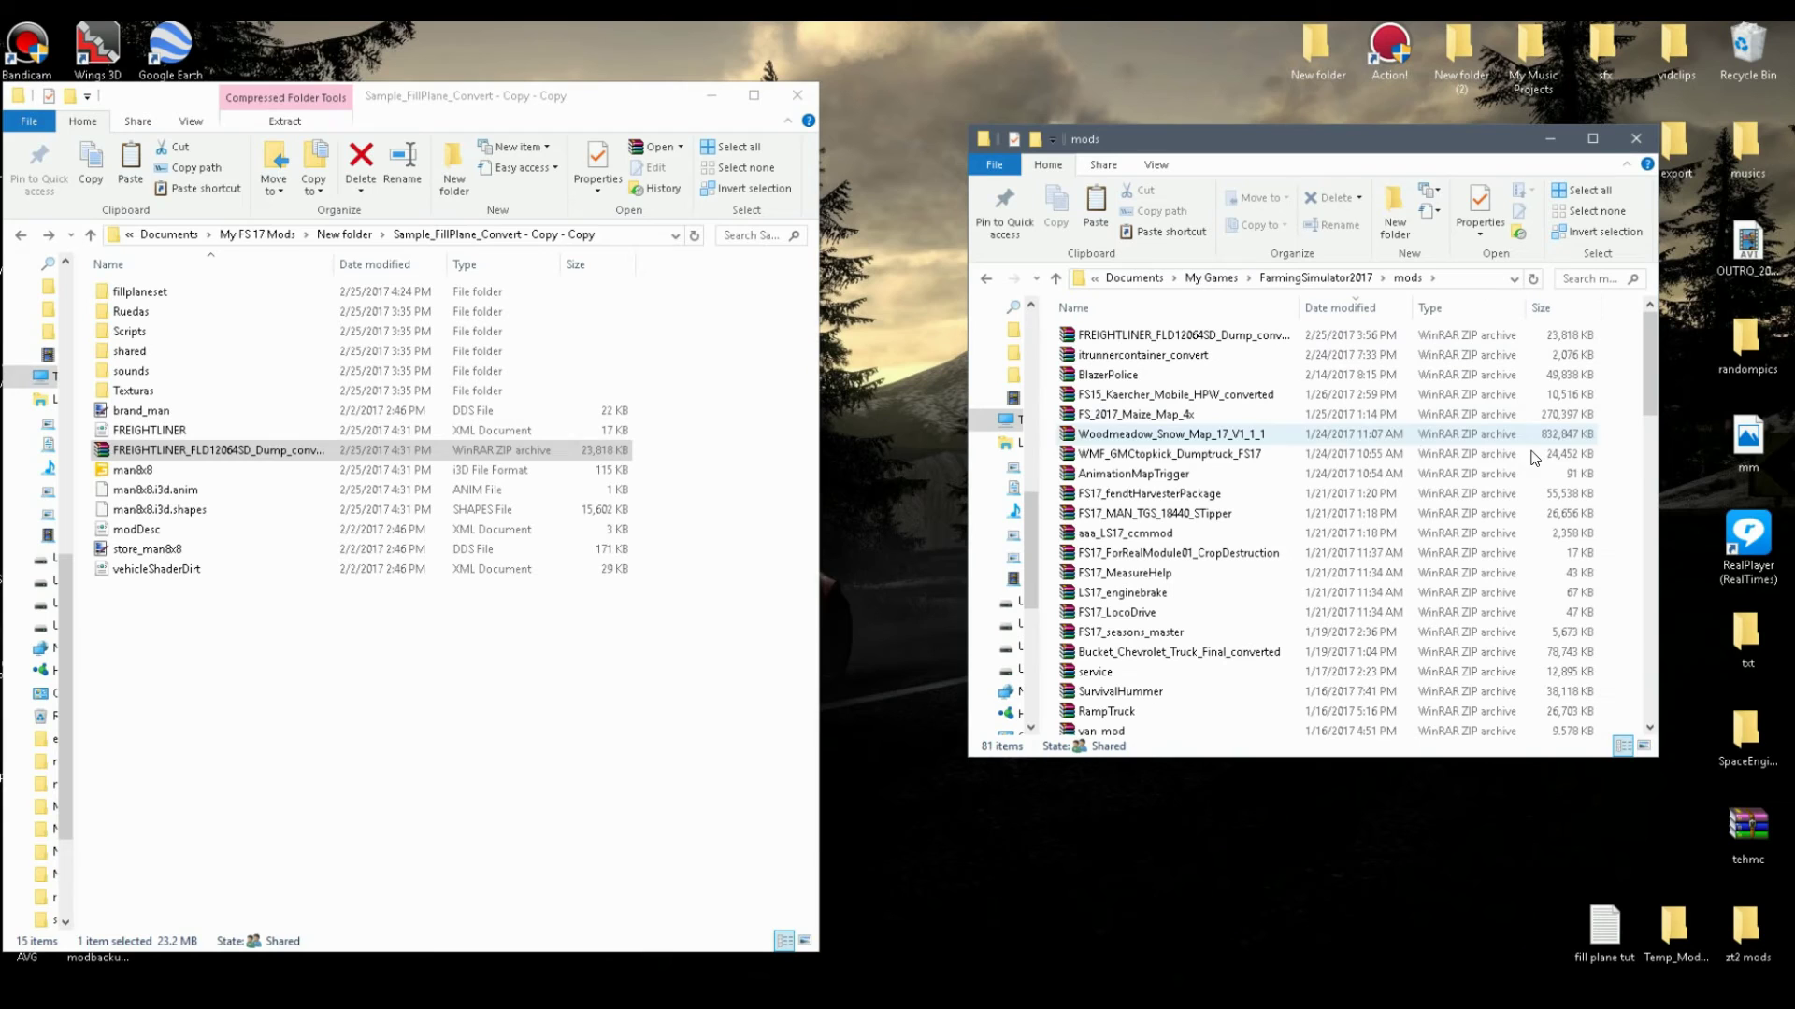
right_click(1615, 451)
left_click(1634, 614)
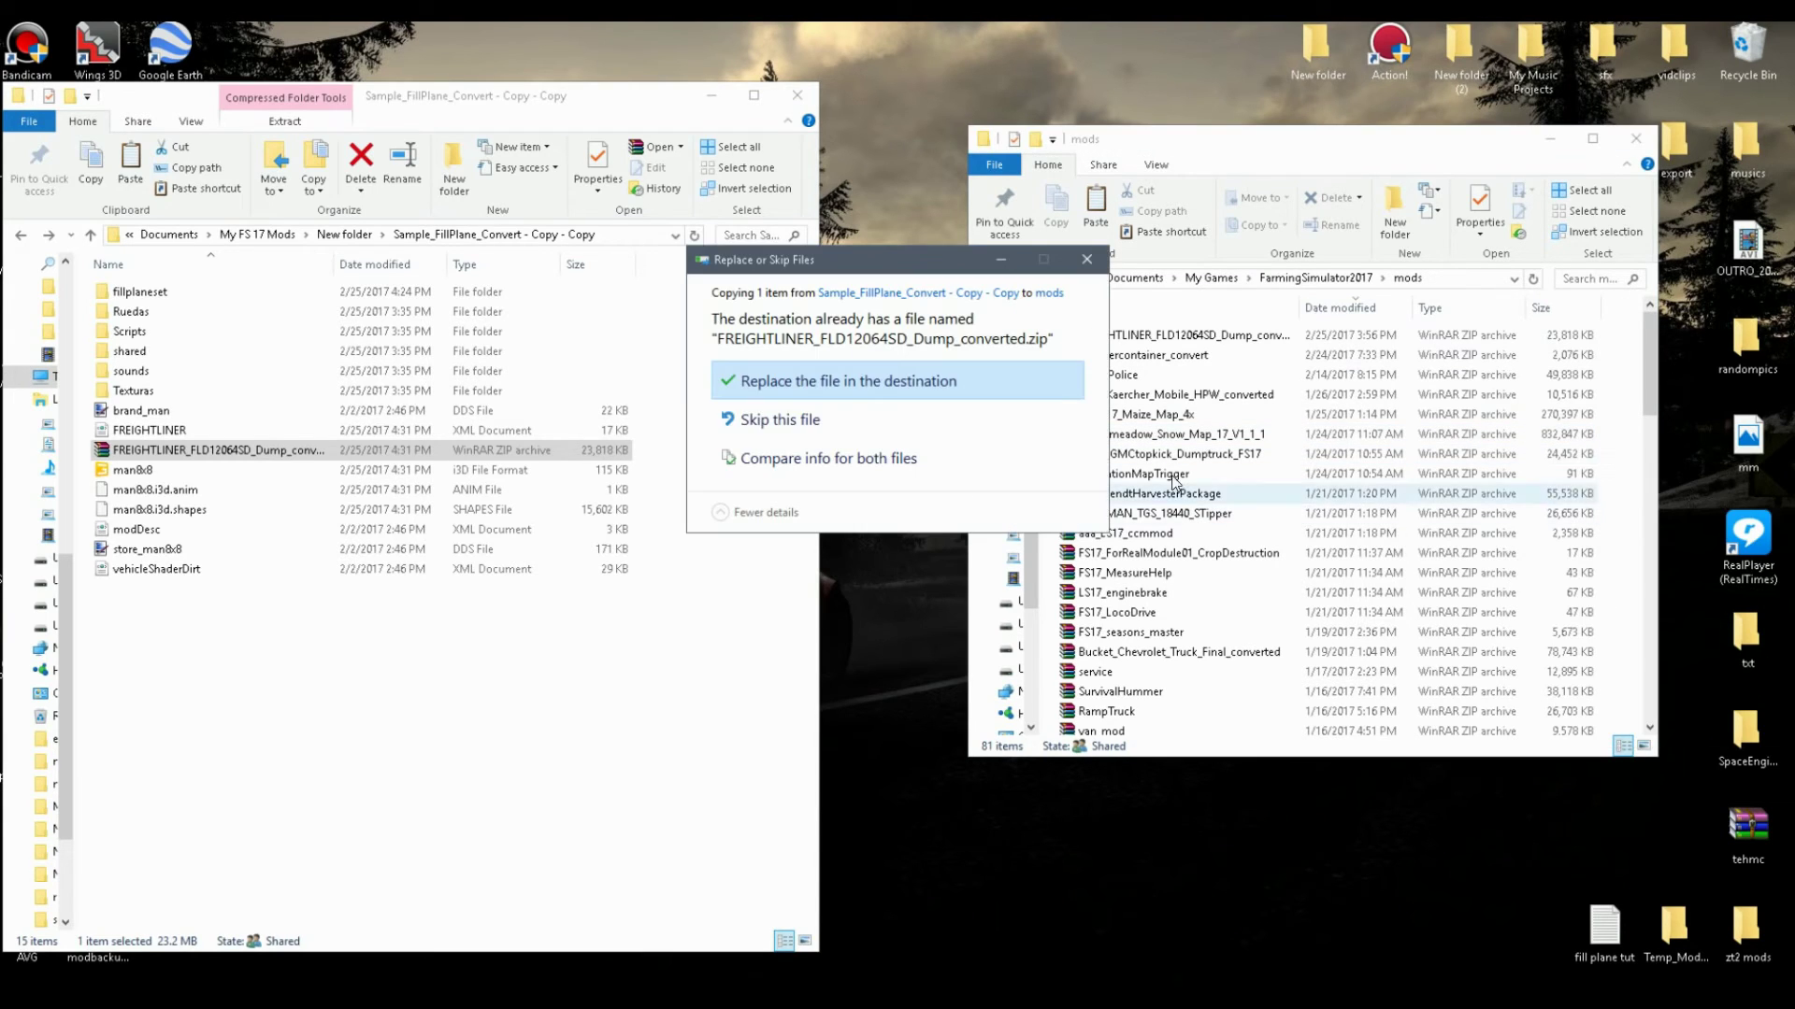
left_click(841, 381)
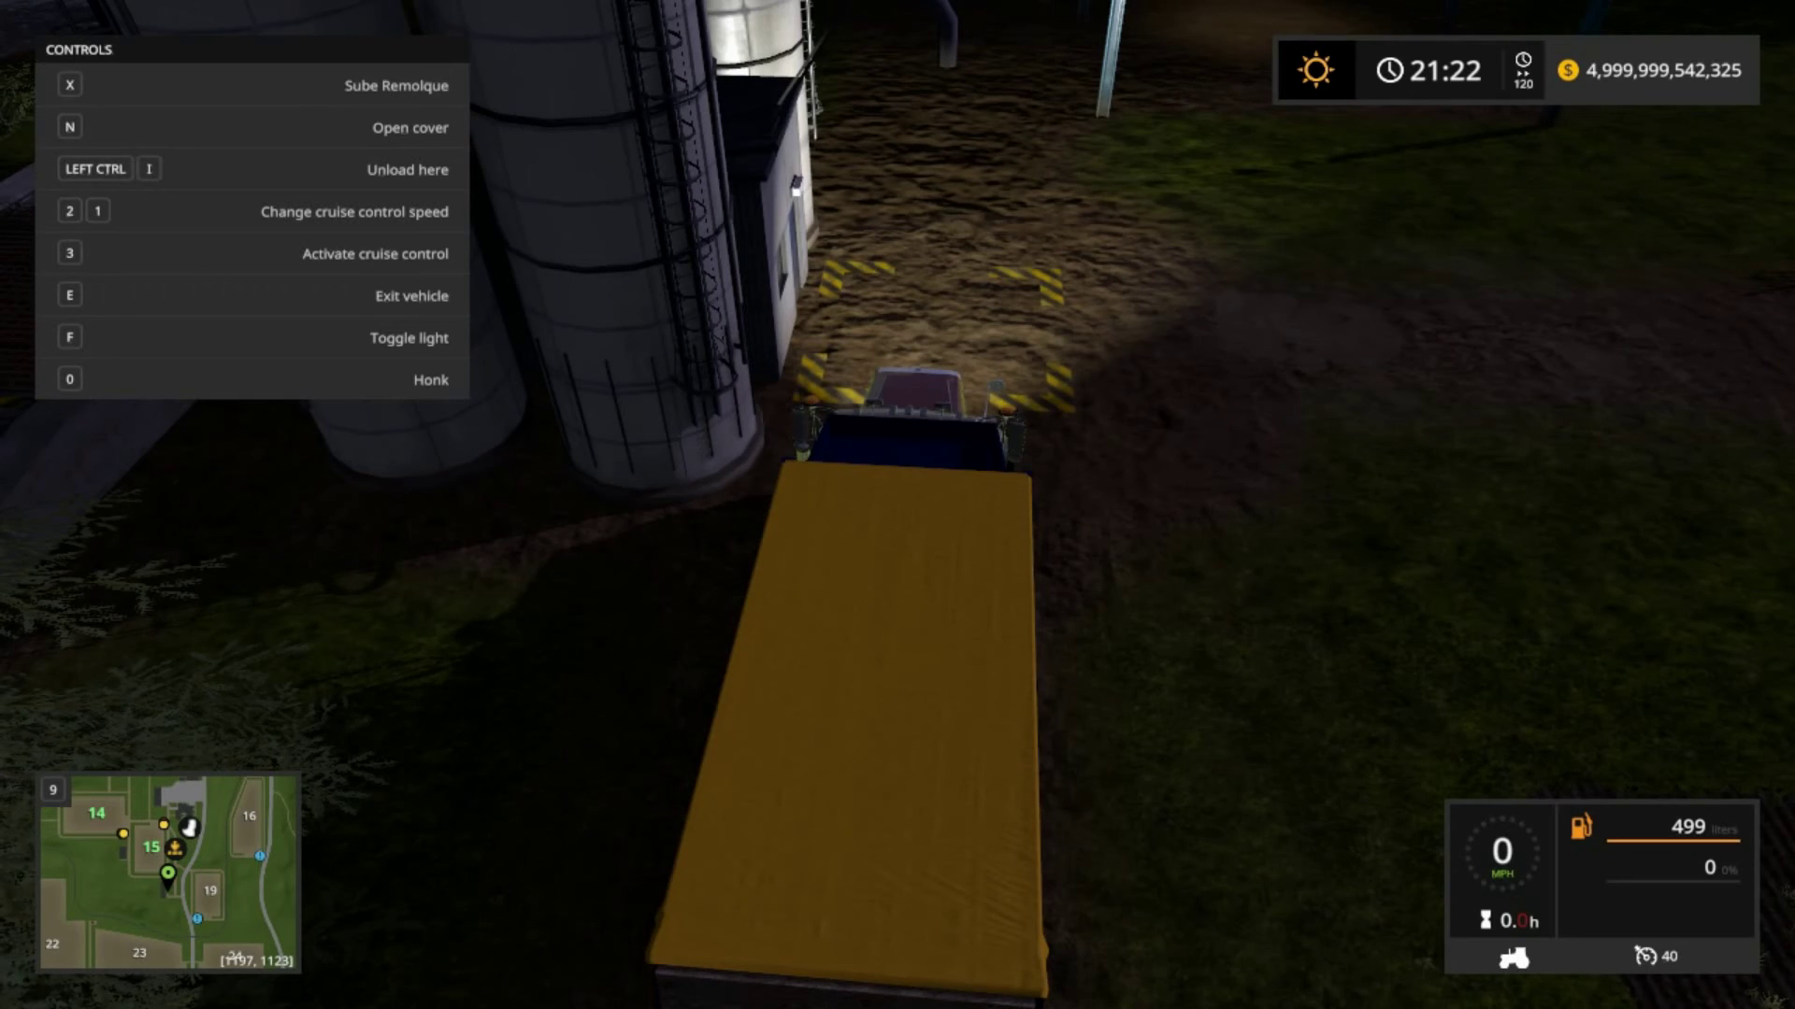
Step: Drive under the silo with the cover open, stop, and start loading Canola 15398 l
key("w")
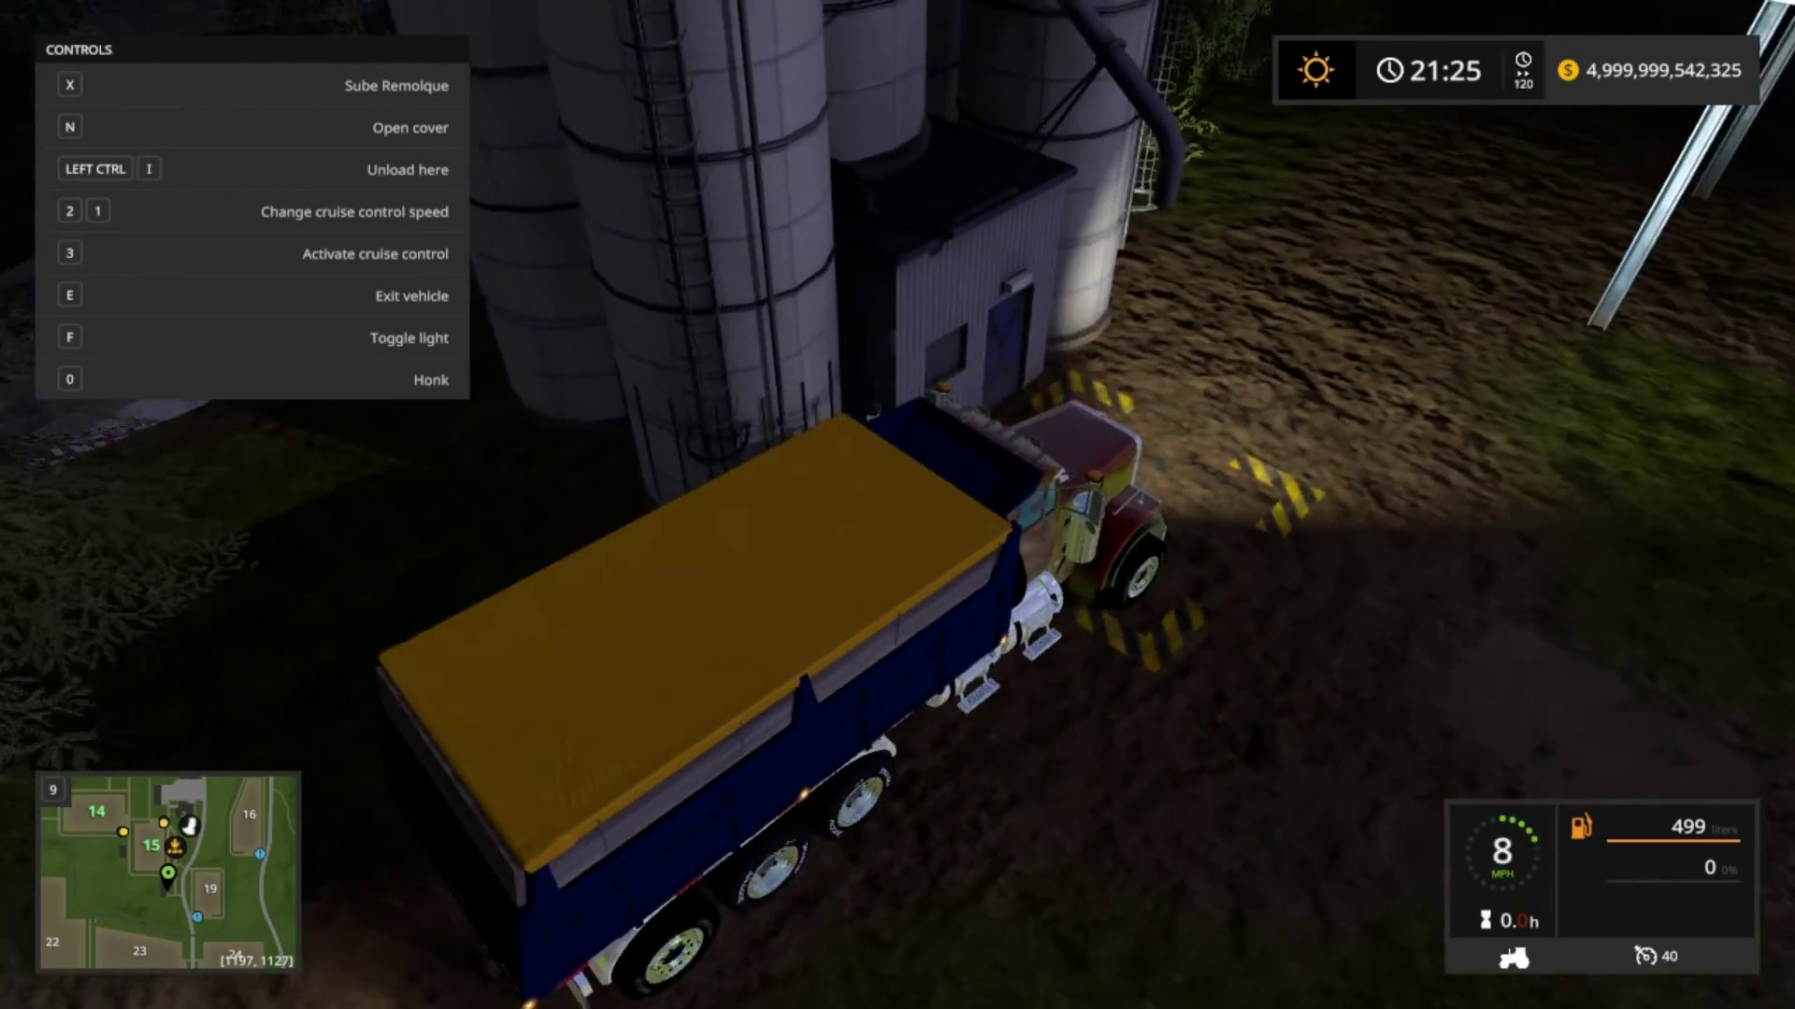
key("n")
key("s")
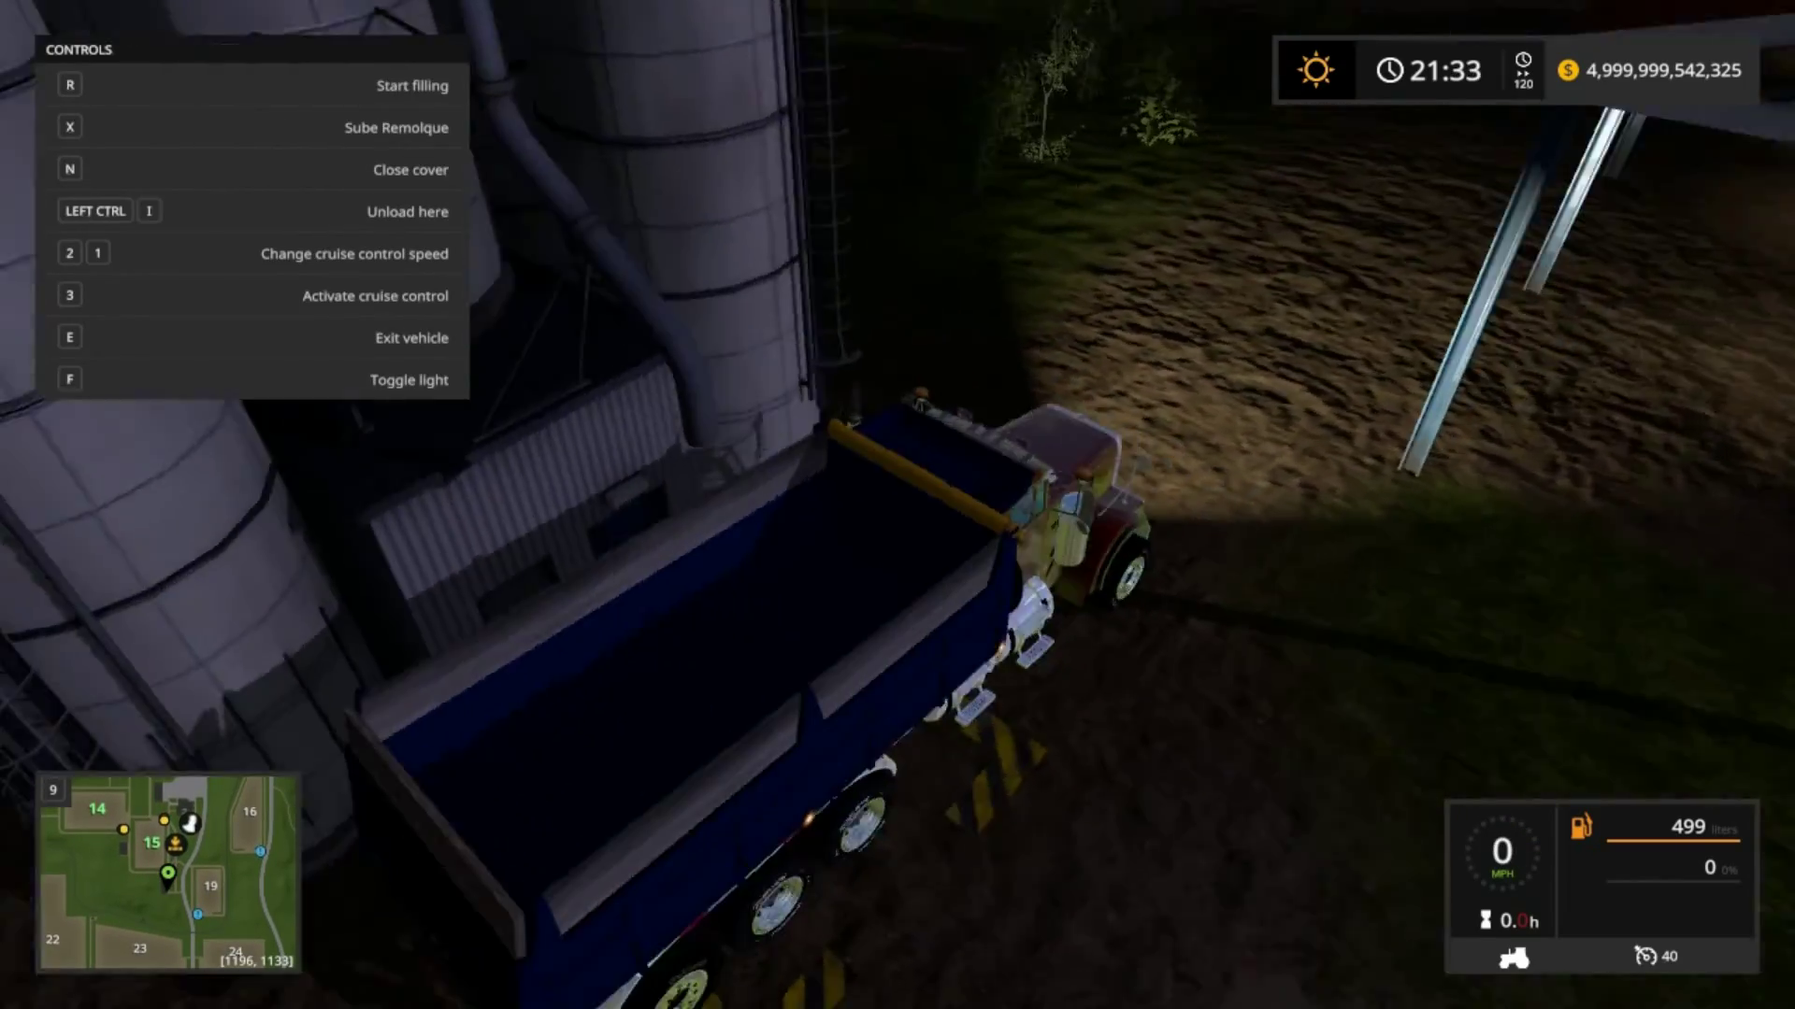
key("r")
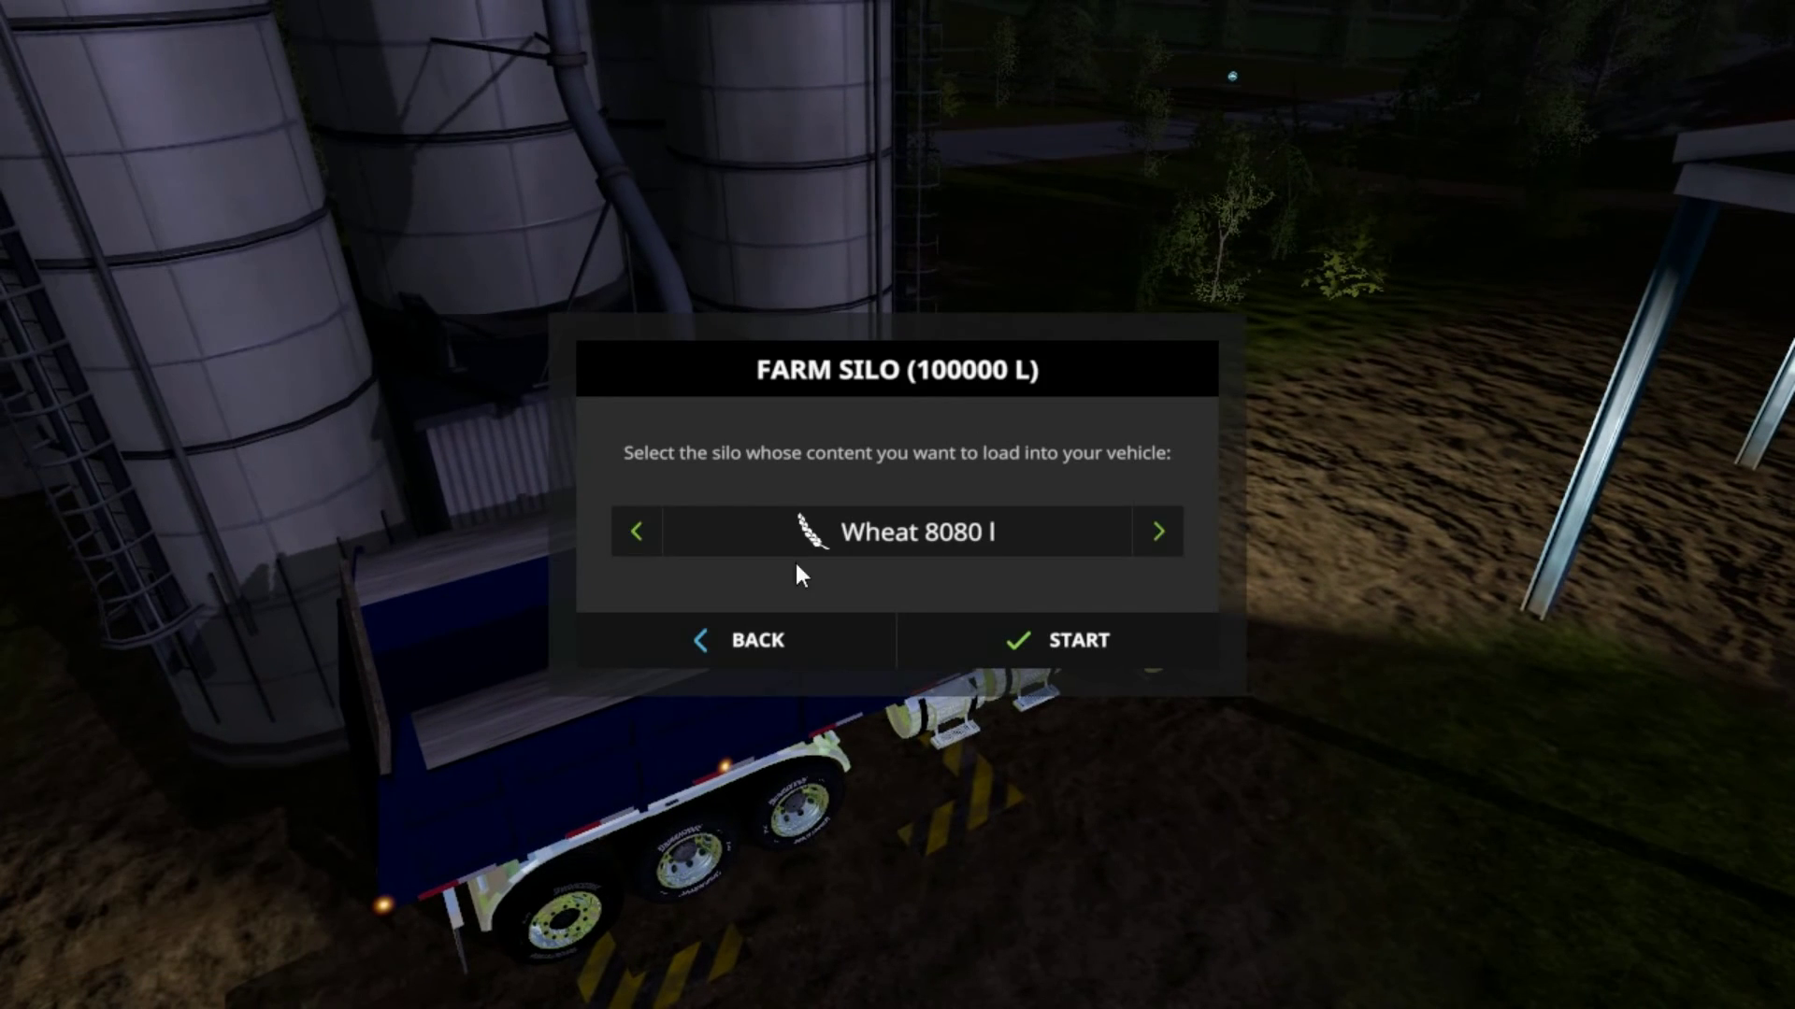
left_click(638, 523)
left_click(635, 529)
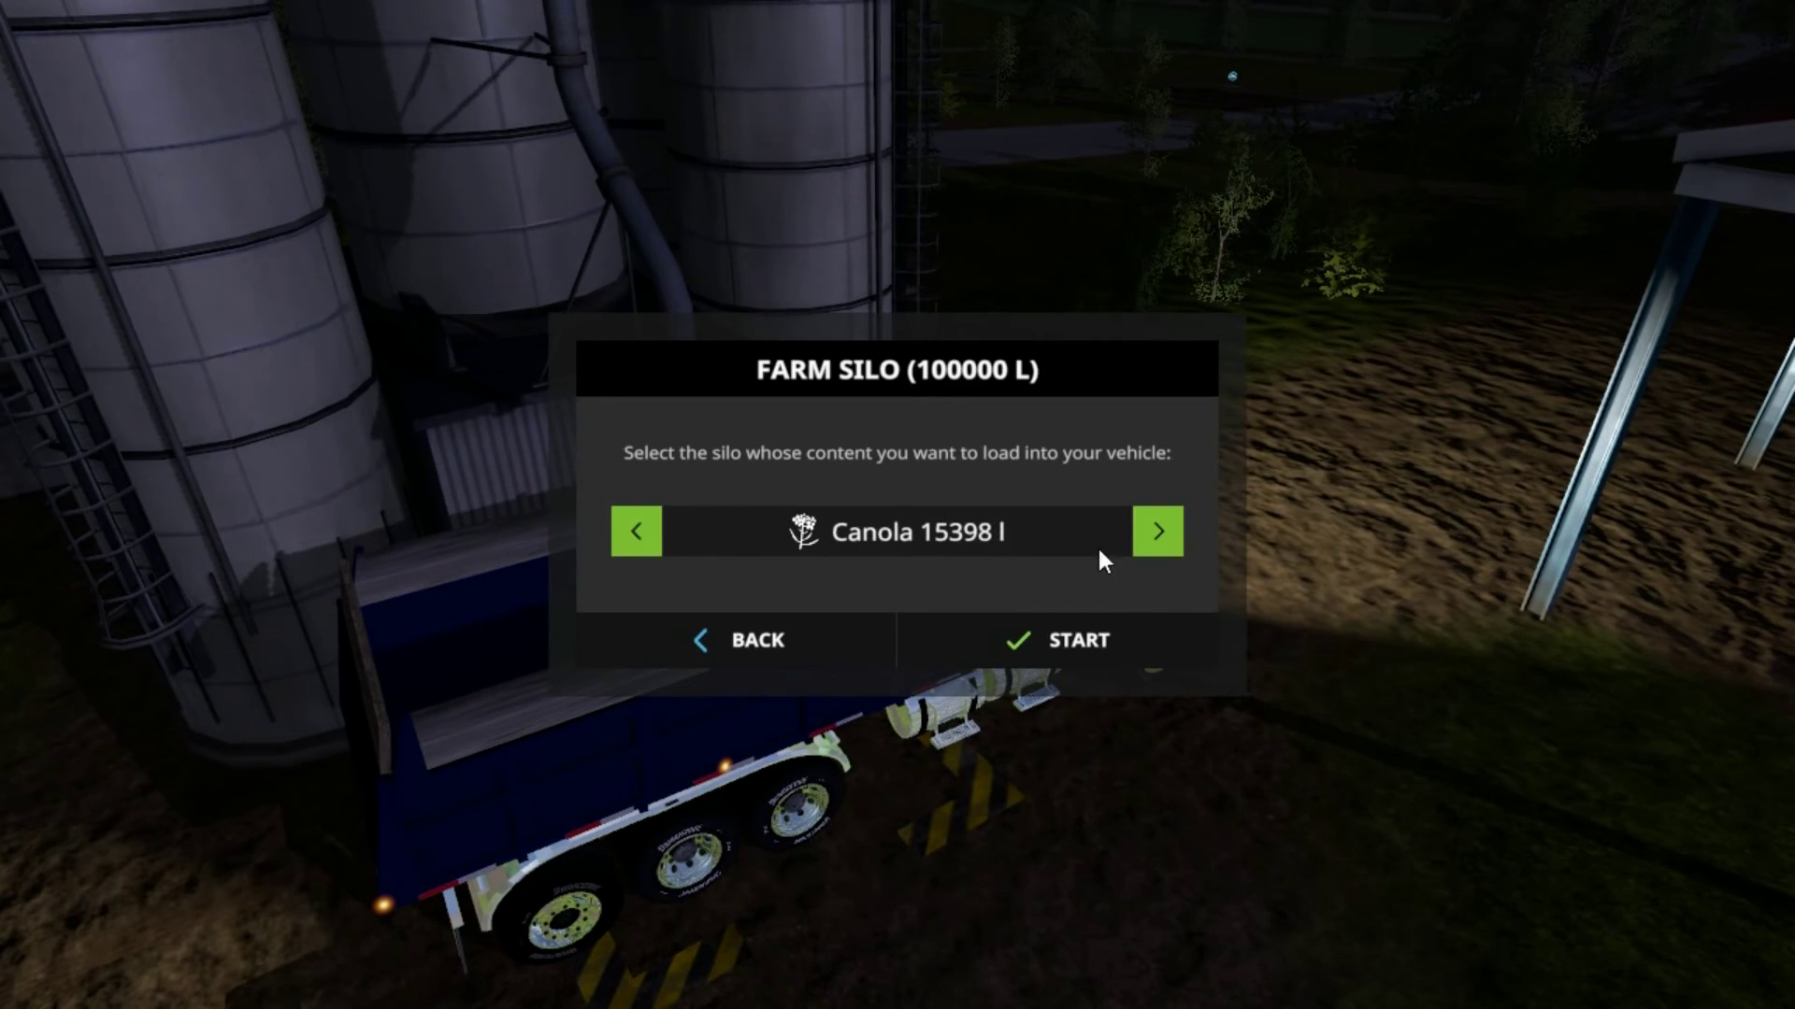
left_click(1120, 632)
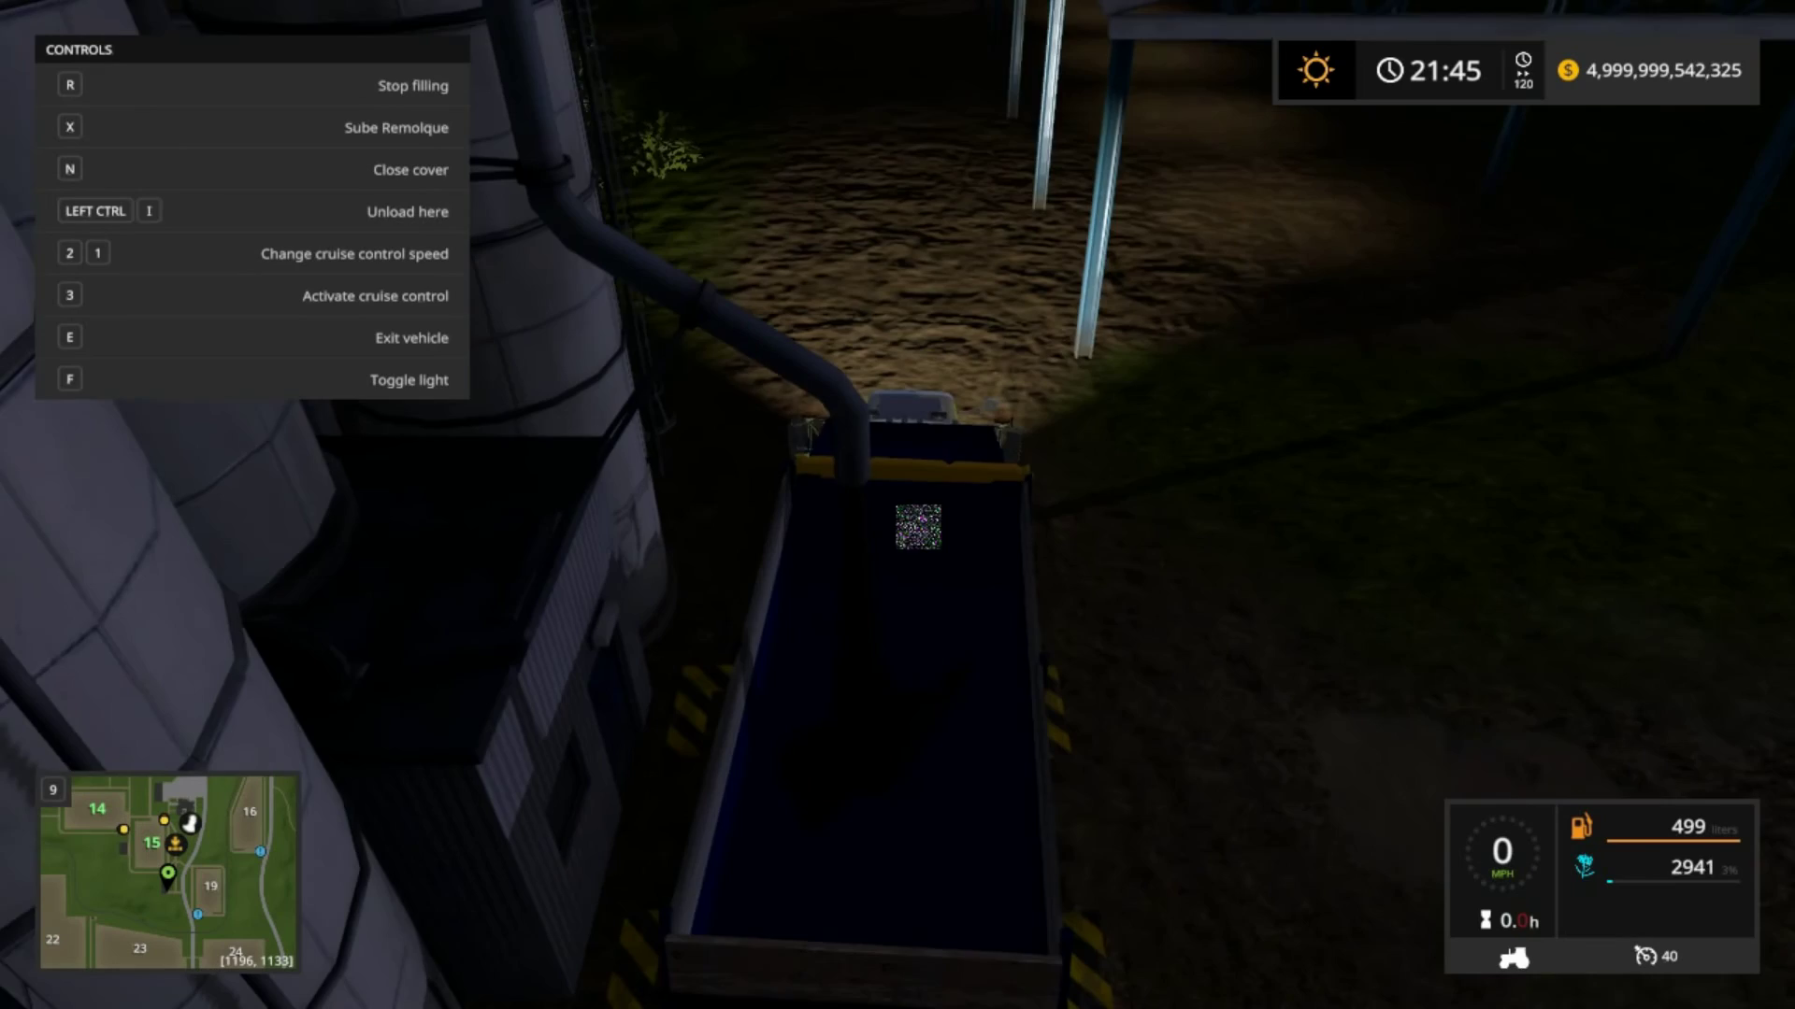
Step: Run gsSetDayTime 10 in the developer console, then look down into the filling truck bed
key("grave")
key("Tab")
key("Tab")
key("Tab")
key("Tab")
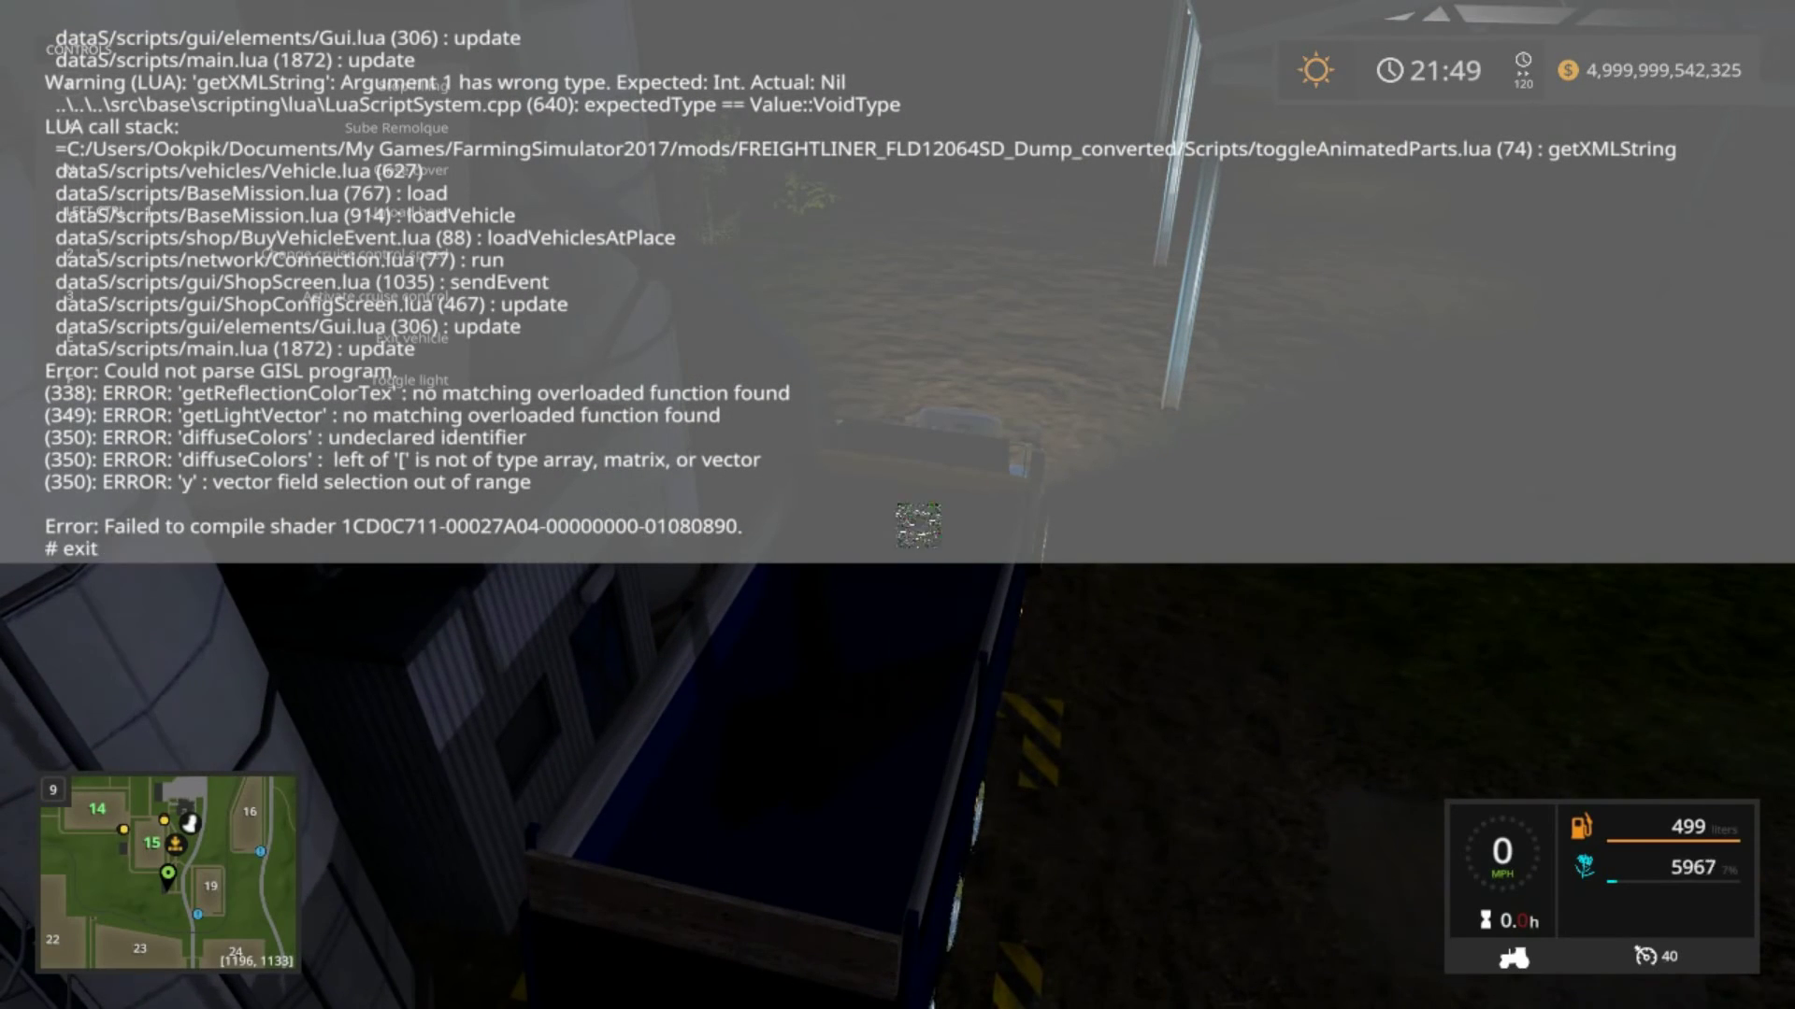
key("Tab")
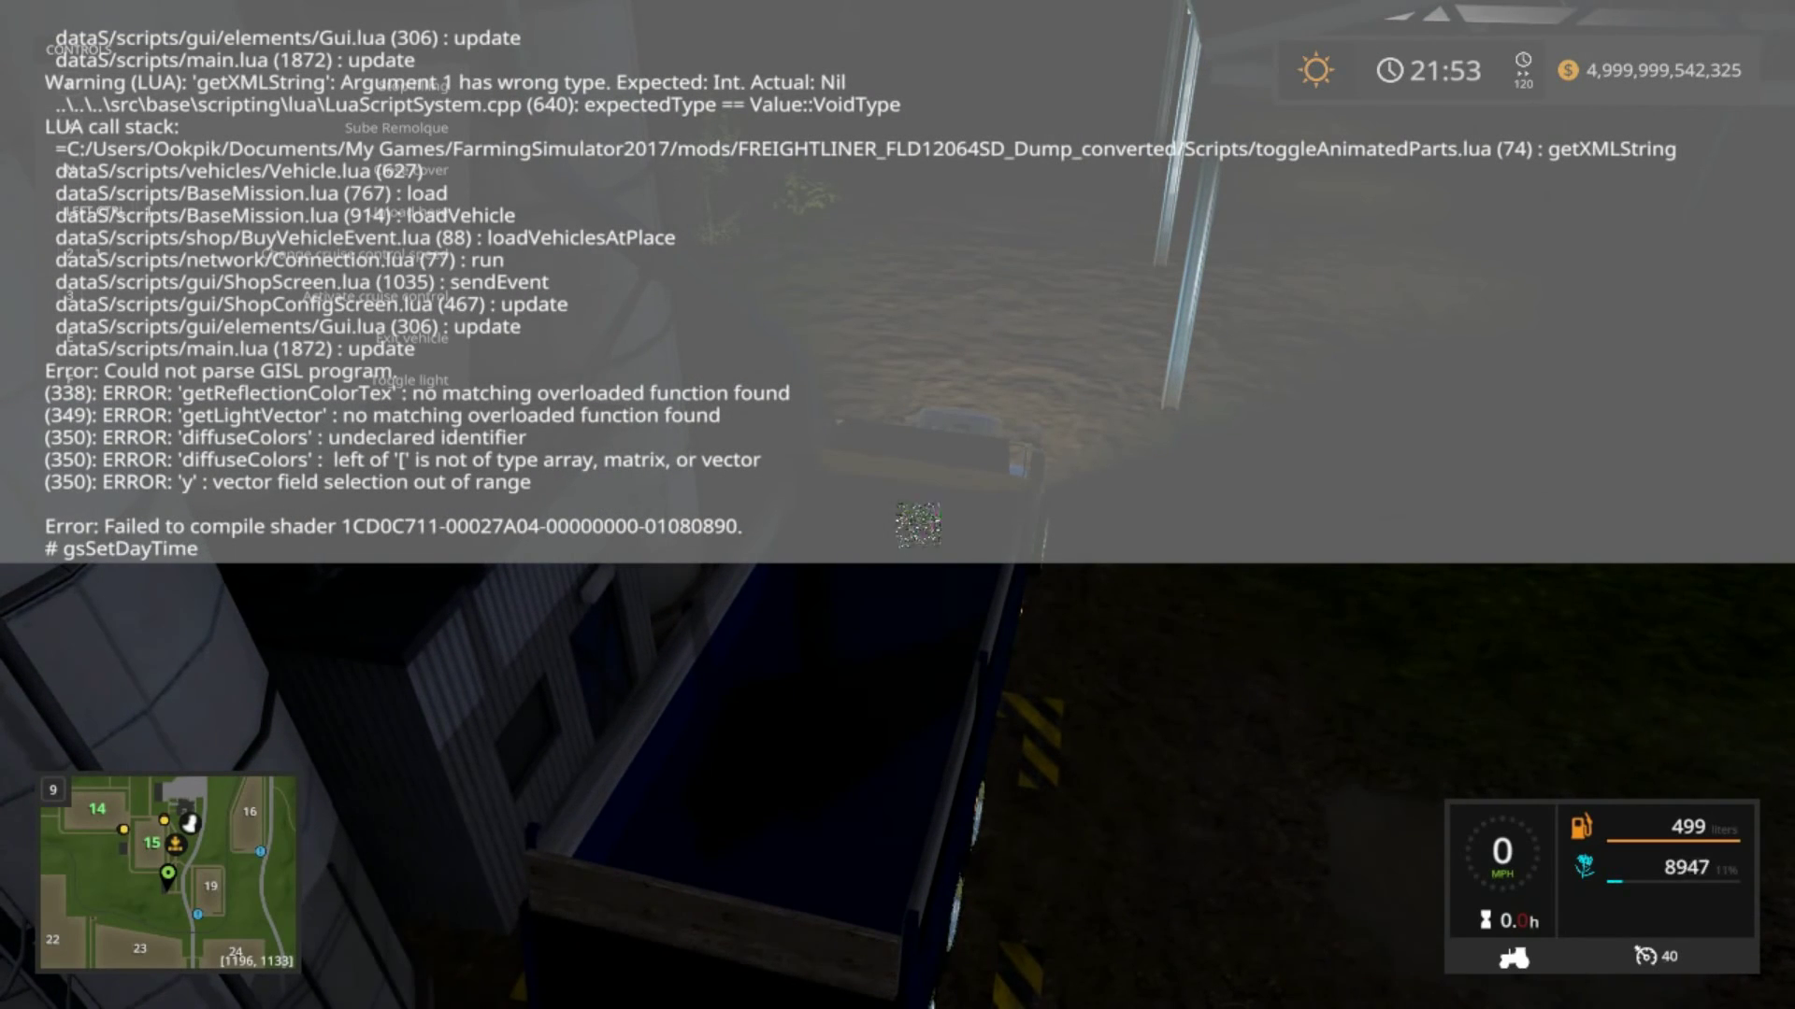
type("10")
key("Return")
key("grave")
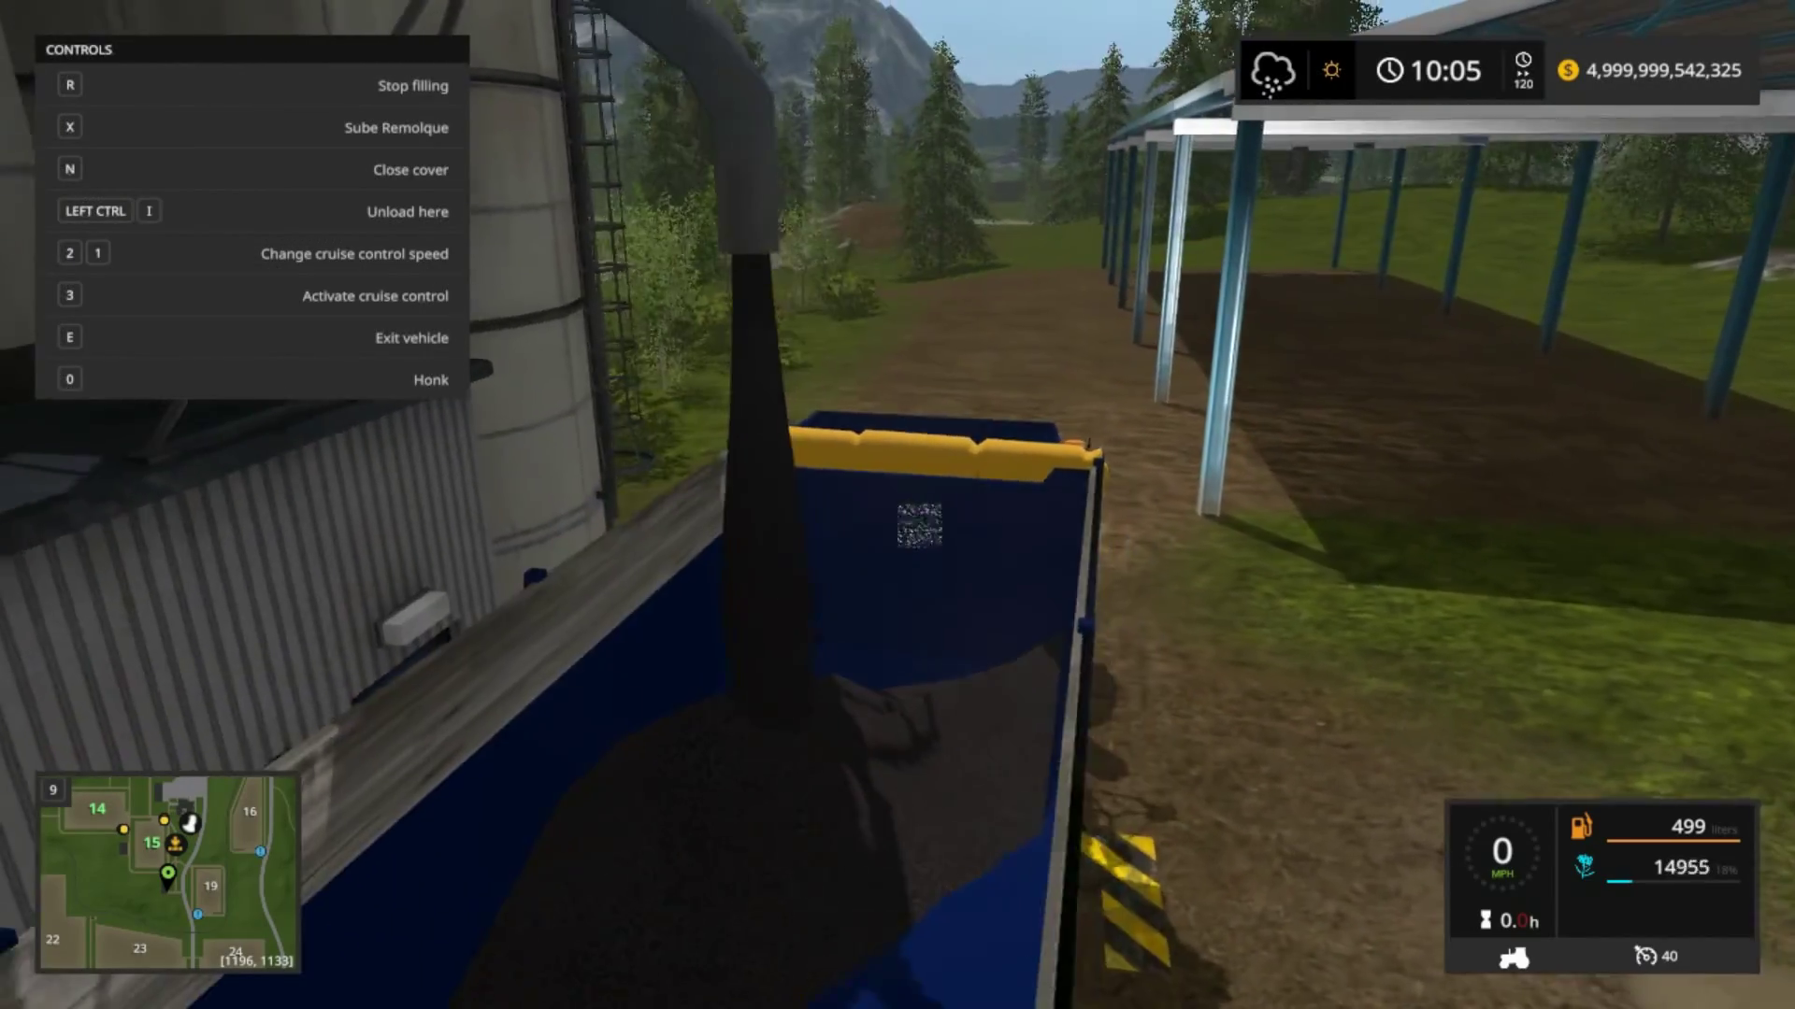
key("r")
scroll(897, 505, "down", 5)
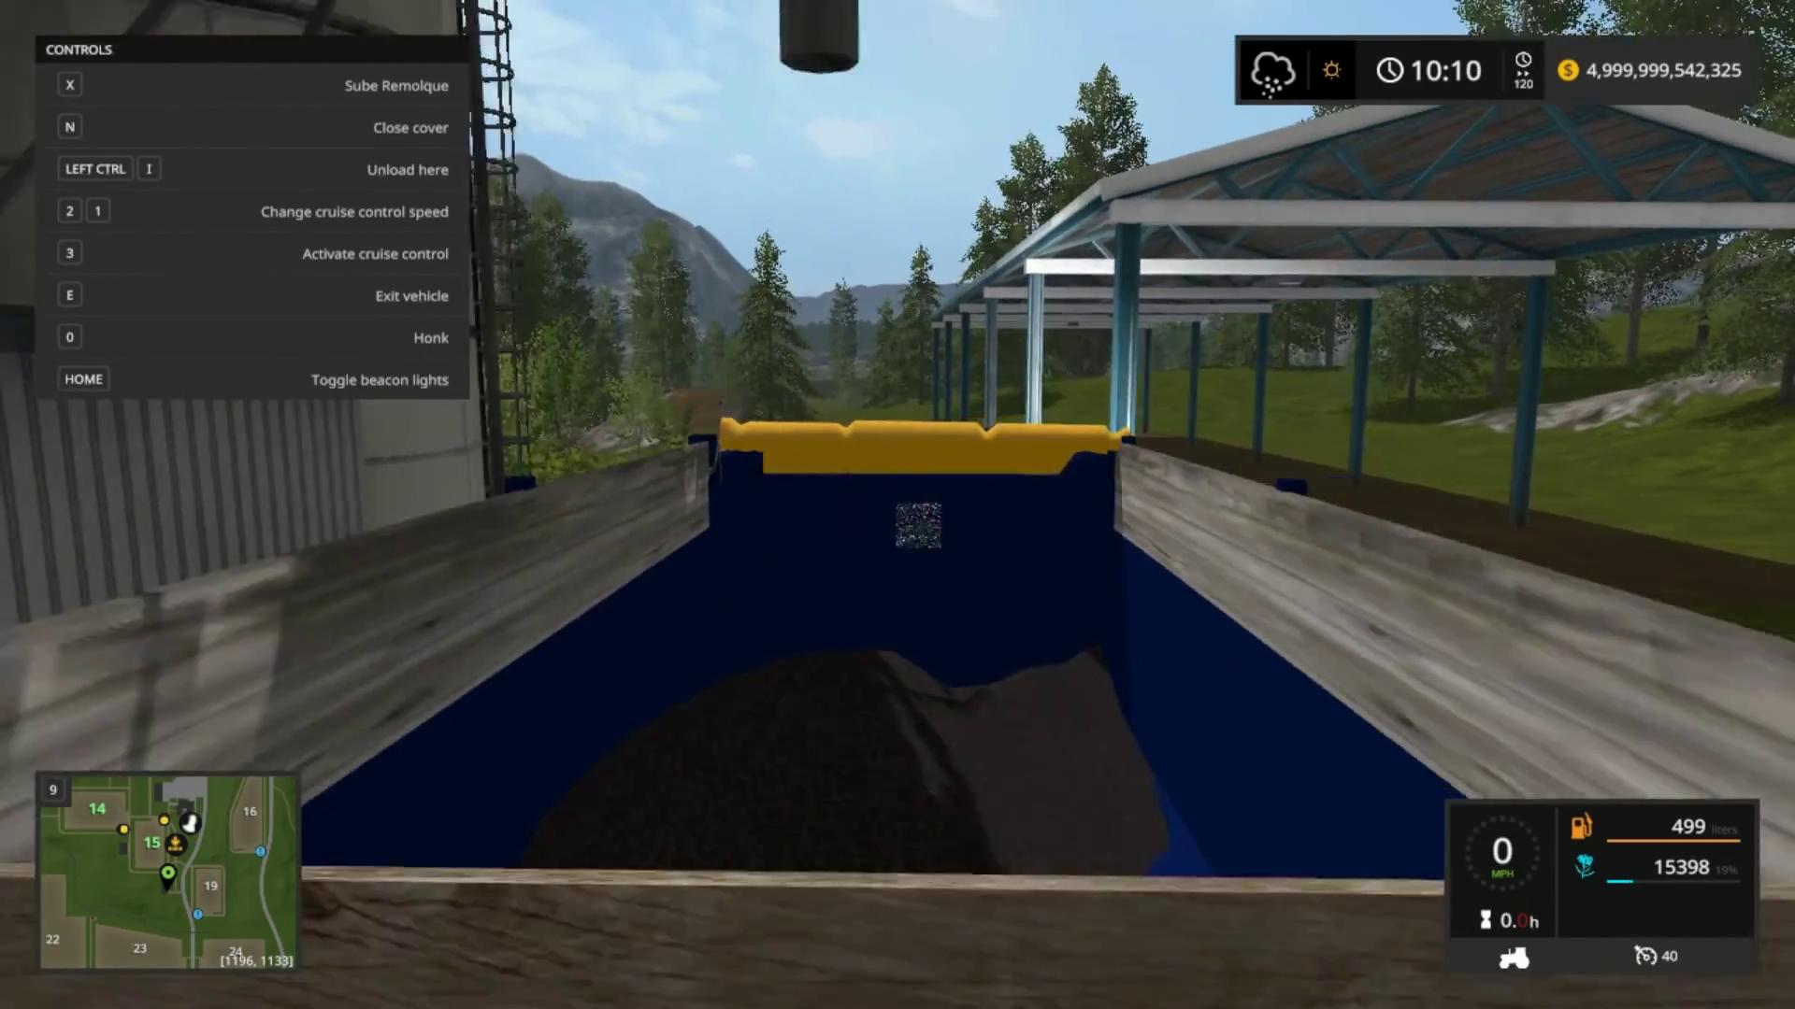